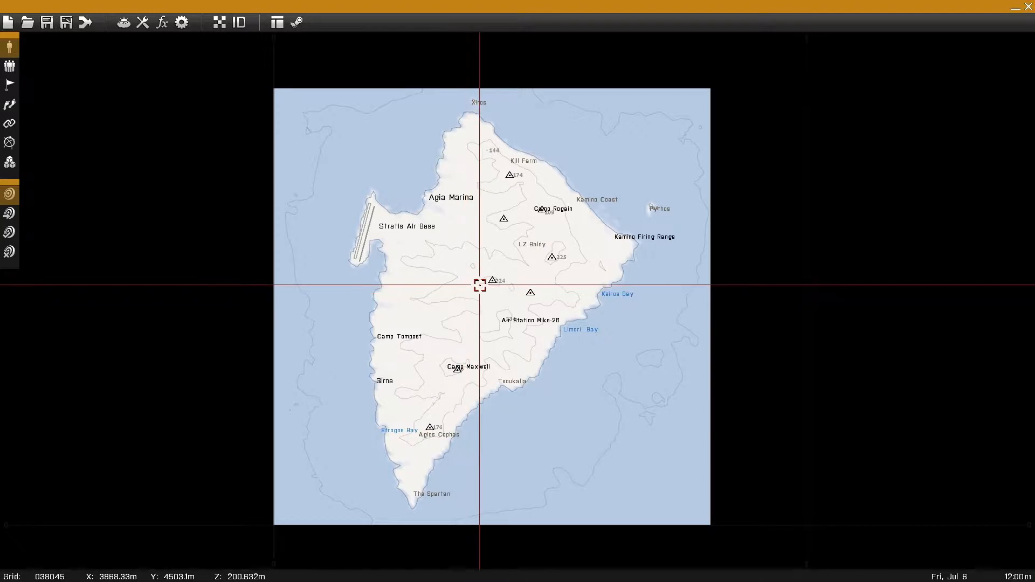
Examine the Stratis island map, looking closely at Stratis Air Base and the Agia Marina area.
right_click_drag(480, 285, 483, 287)
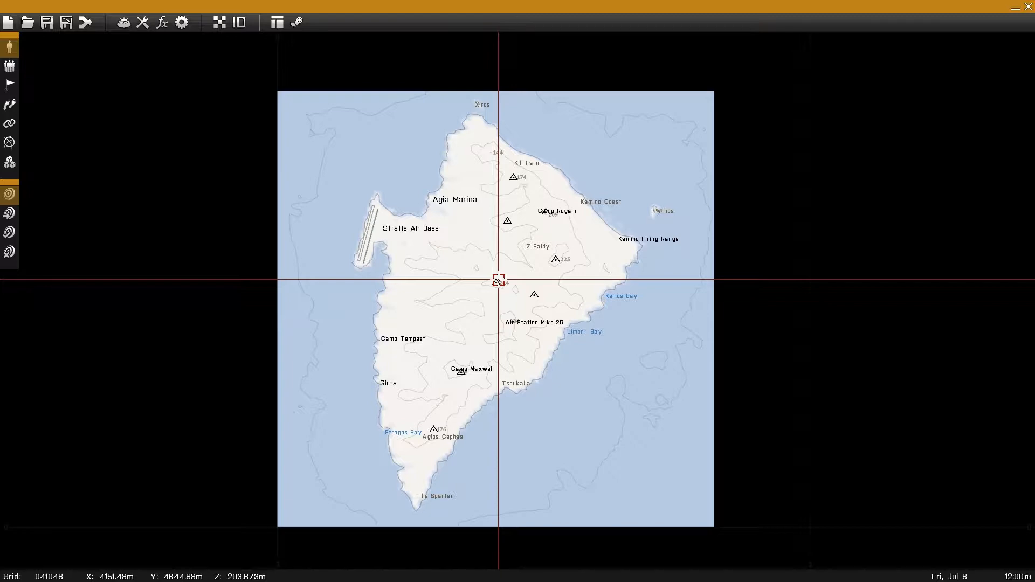
scroll(455, 286, "up", 2)
scroll(453, 286, "up", 3)
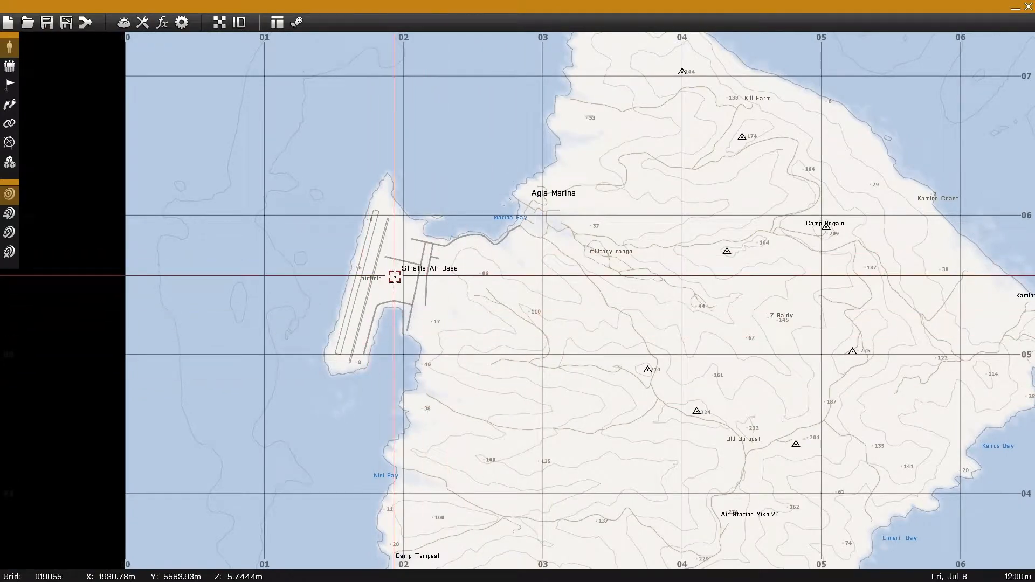
scroll(399, 273, "up", 5)
scroll(474, 304, "down", 5)
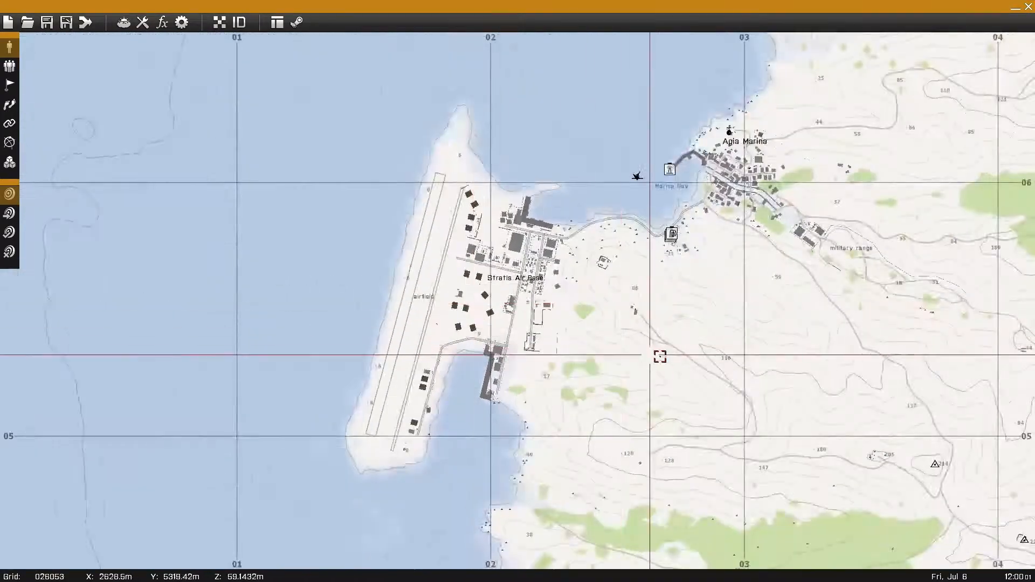
right_click_drag(744, 384, 453, 310)
scroll(452, 310, "down", 6)
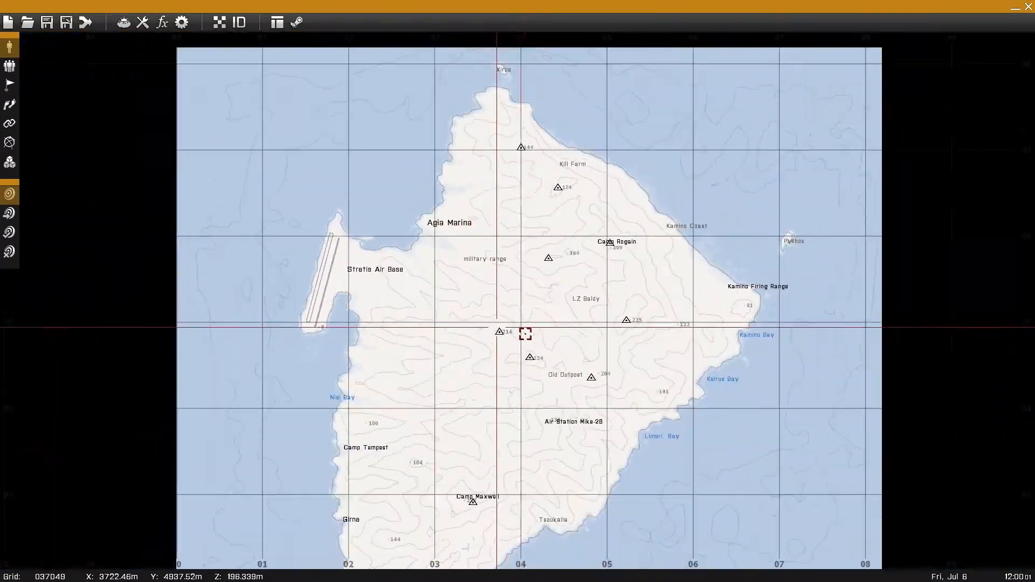
right_click_drag(510, 265, 462, 261)
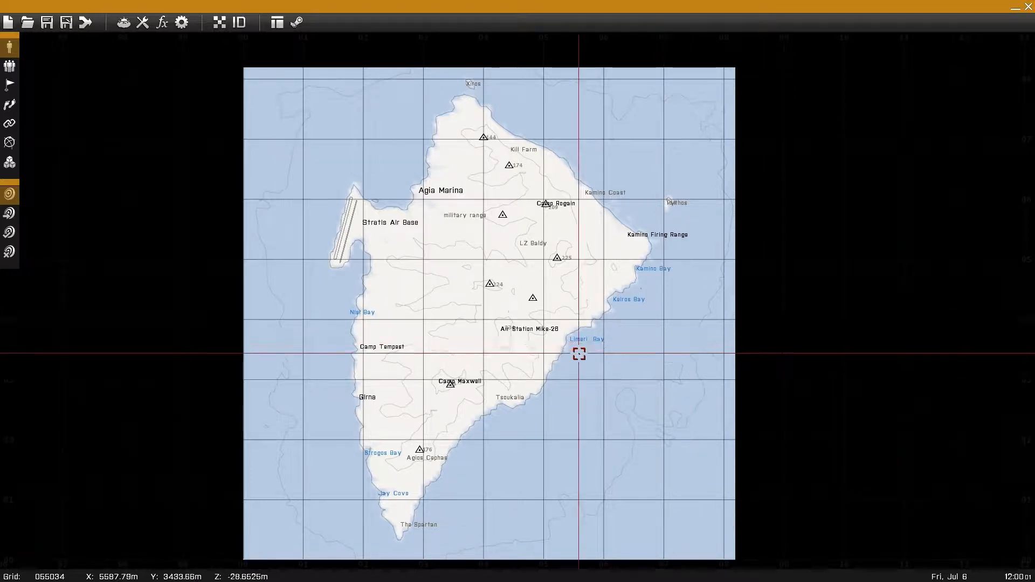
right_click_drag(448, 257, 446, 330)
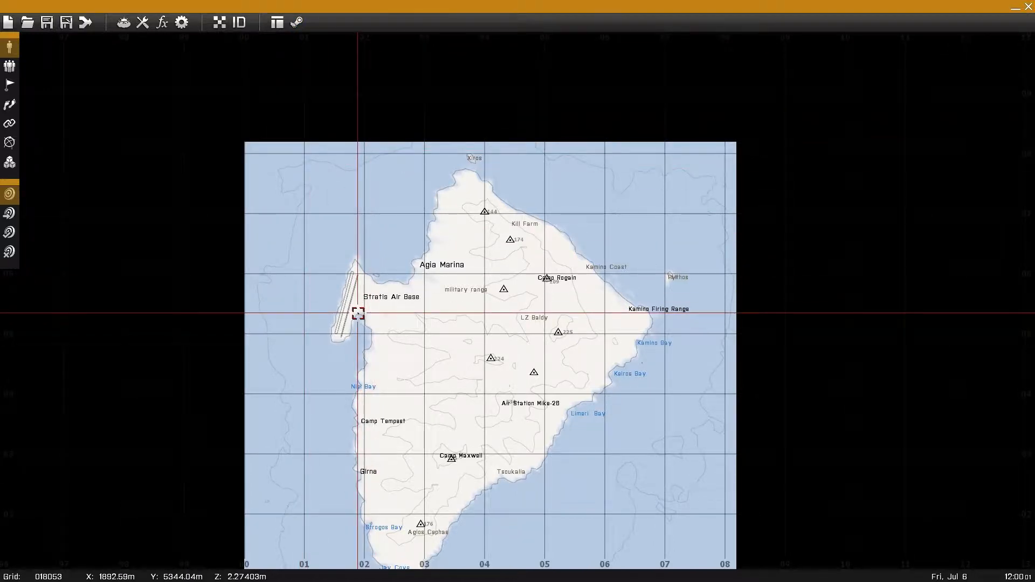
right_click_drag(367, 304, 394, 280)
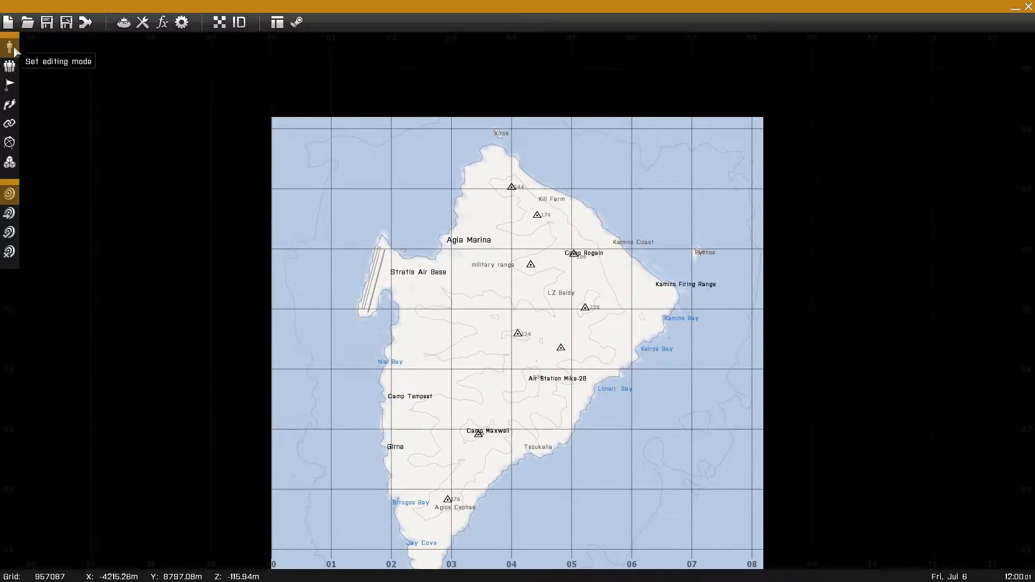
Place a unit with default settings just south of Agia Marina and clear it by starting a new mission.
double_click(450, 259)
key("Return")
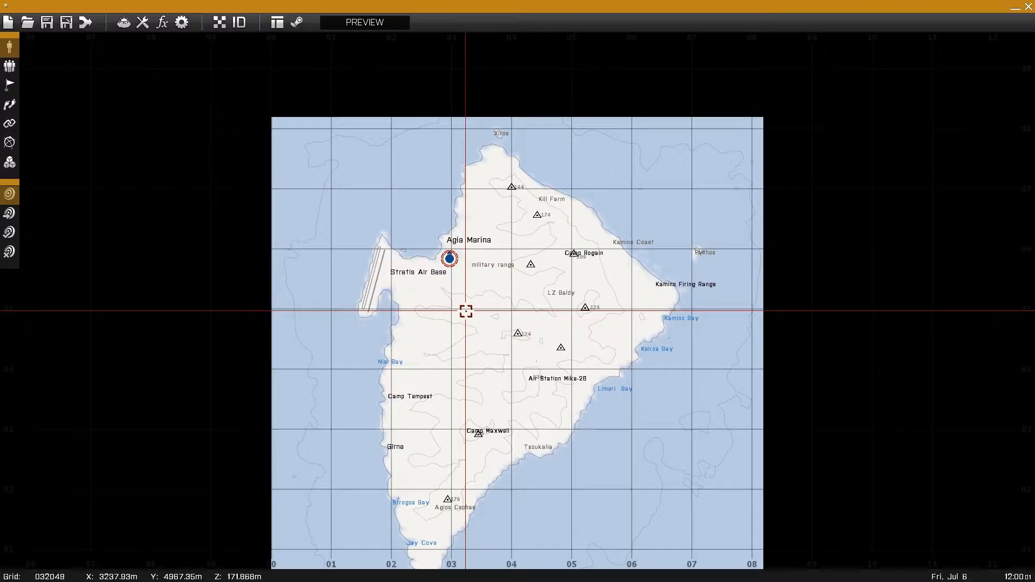
left_click(8, 22)
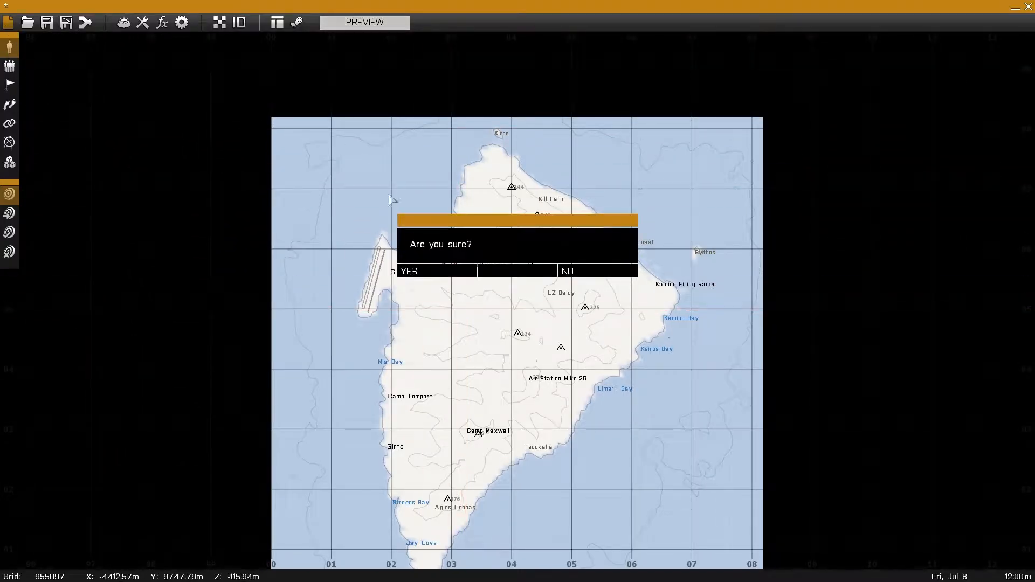
left_click(420, 272)
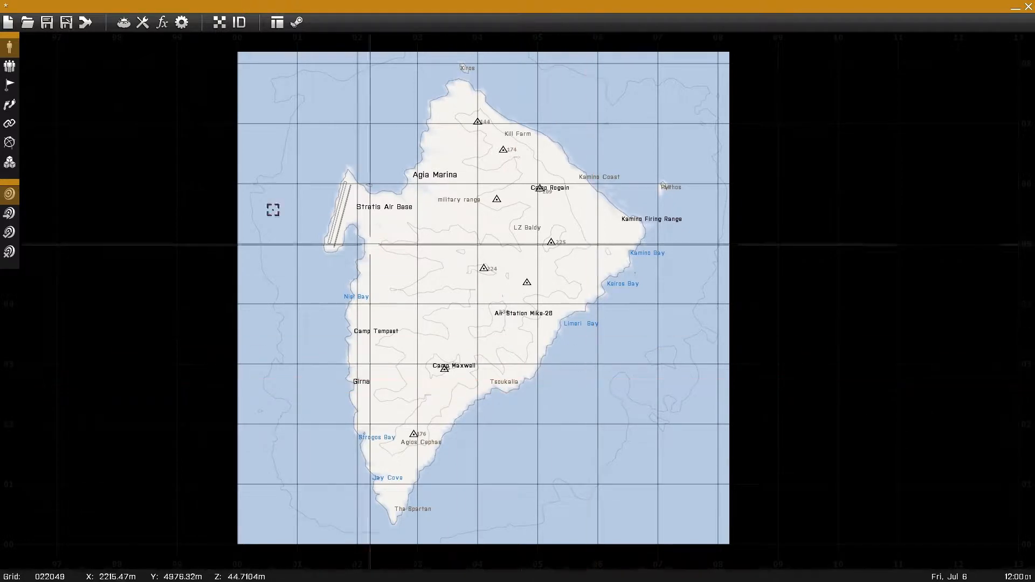
Look through the available maps and the saved Stratis missions that can be loaded, and close the list without loading any.
right_click_drag(318, 202, 328, 229)
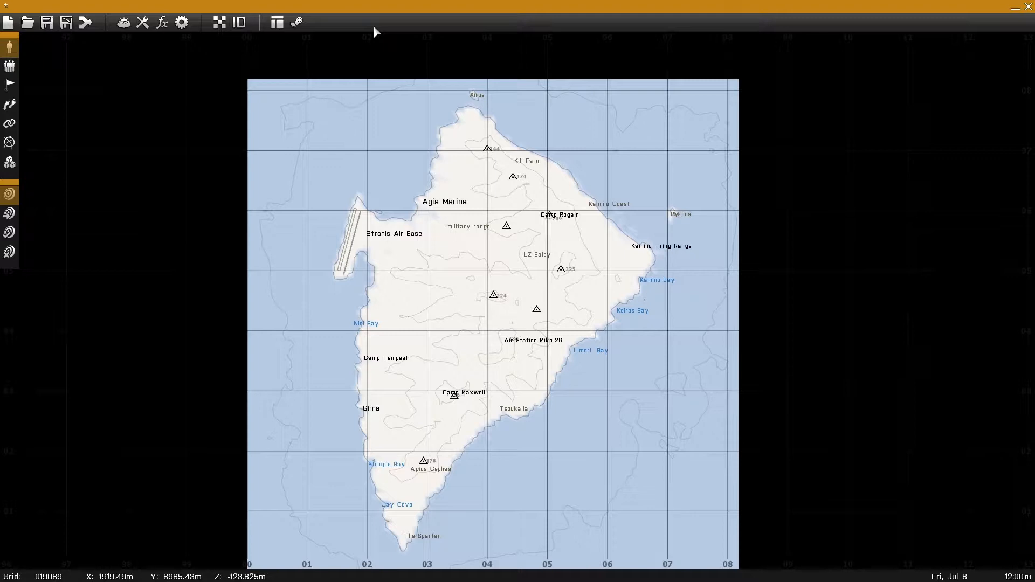
right_click_drag(379, 162, 360, 137)
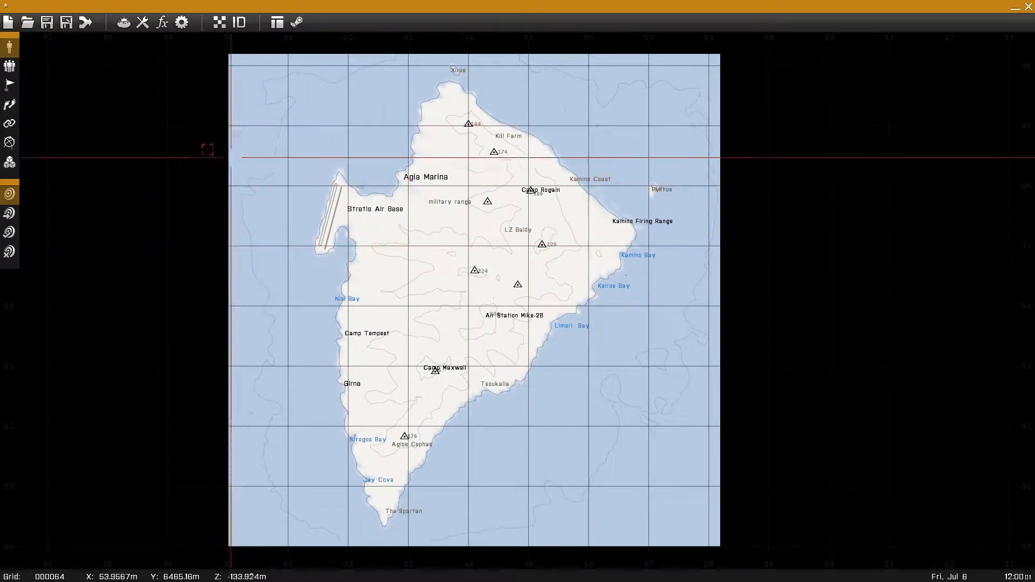
left_click(25, 24)
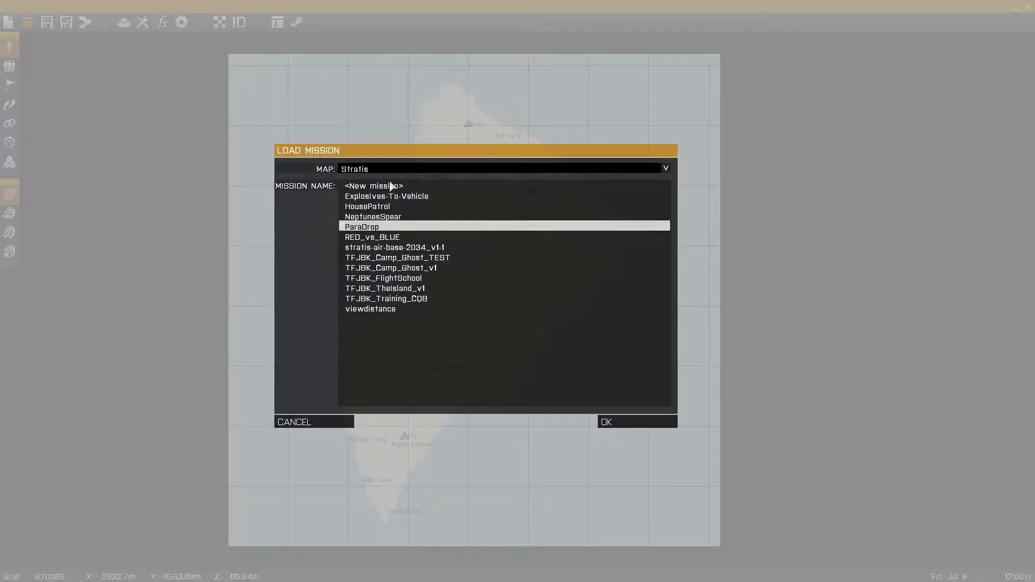
left_click(395, 168)
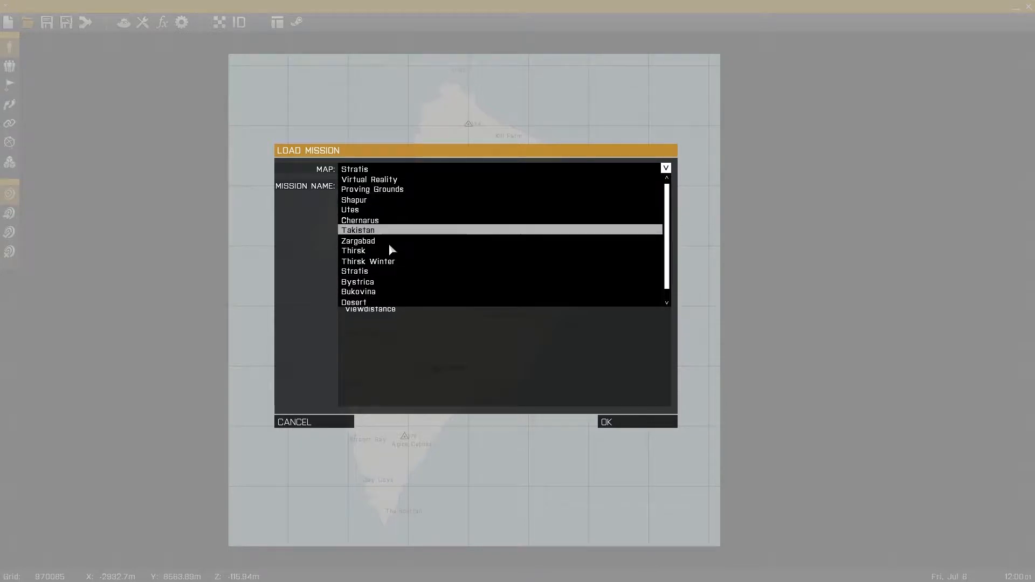
left_click(388, 274)
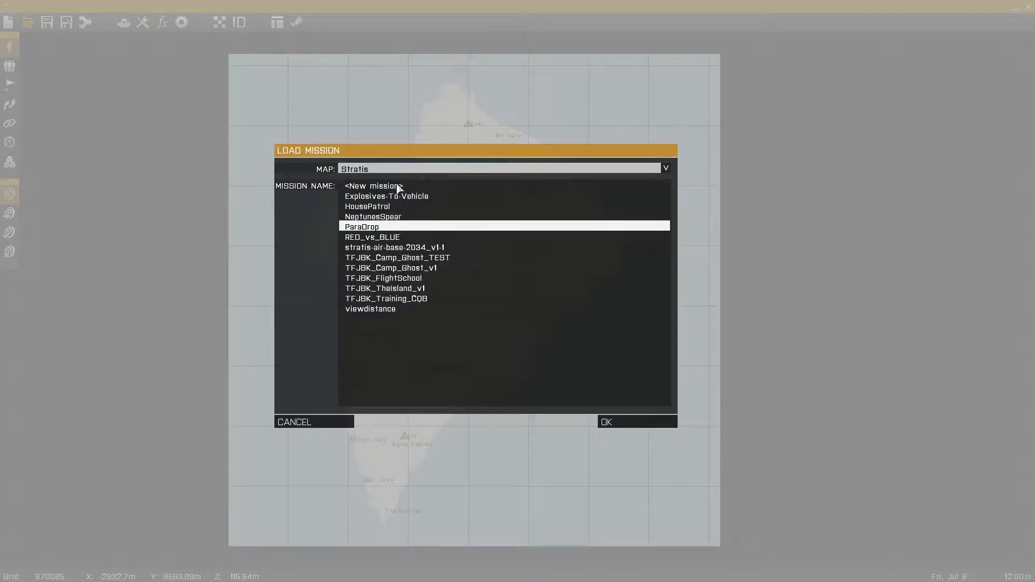
left_click(388, 308)
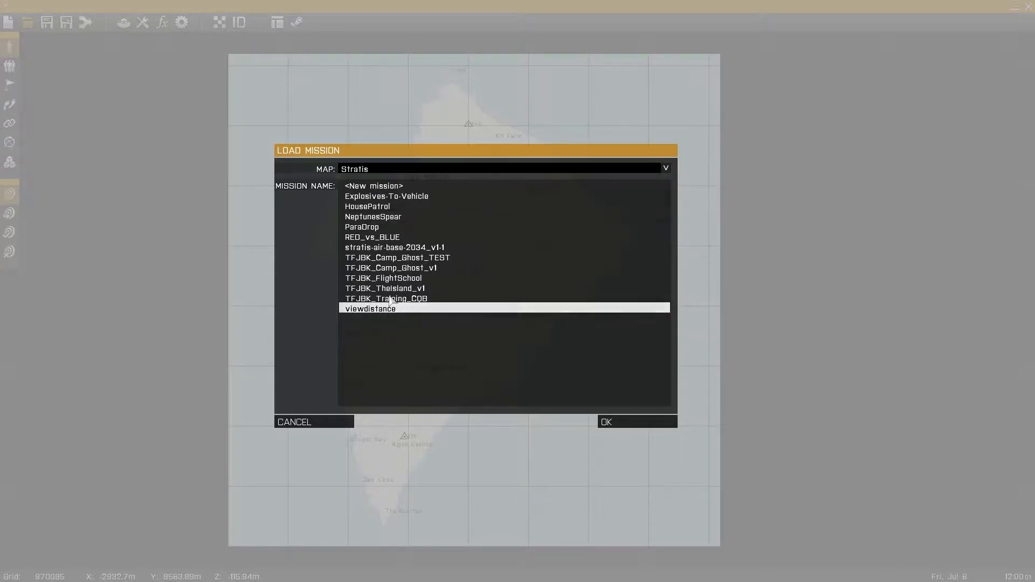
left_click(389, 297)
left_click(389, 290)
left_click(375, 248)
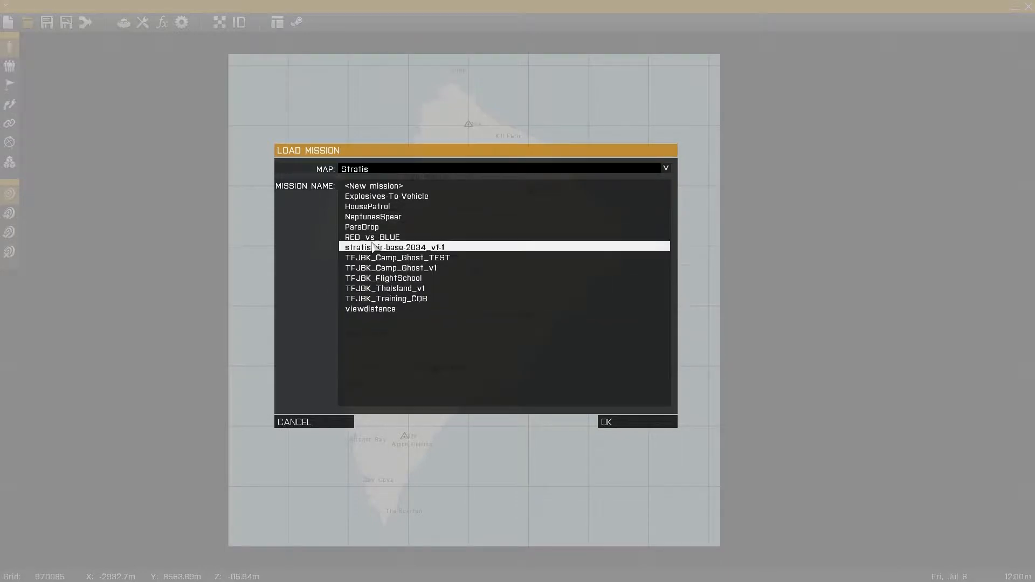
left_click(372, 237)
left_click(374, 227)
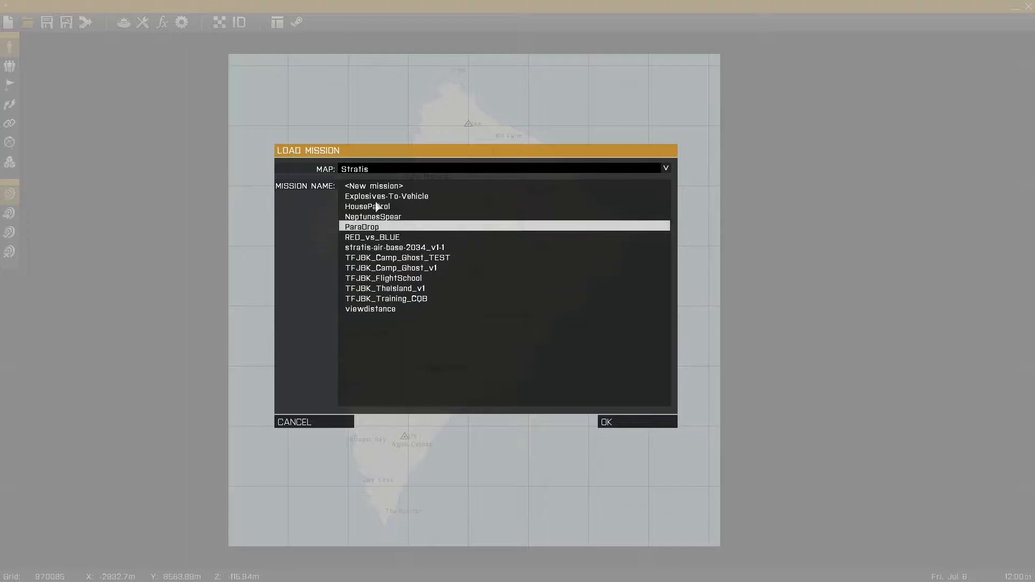
left_click(317, 423)
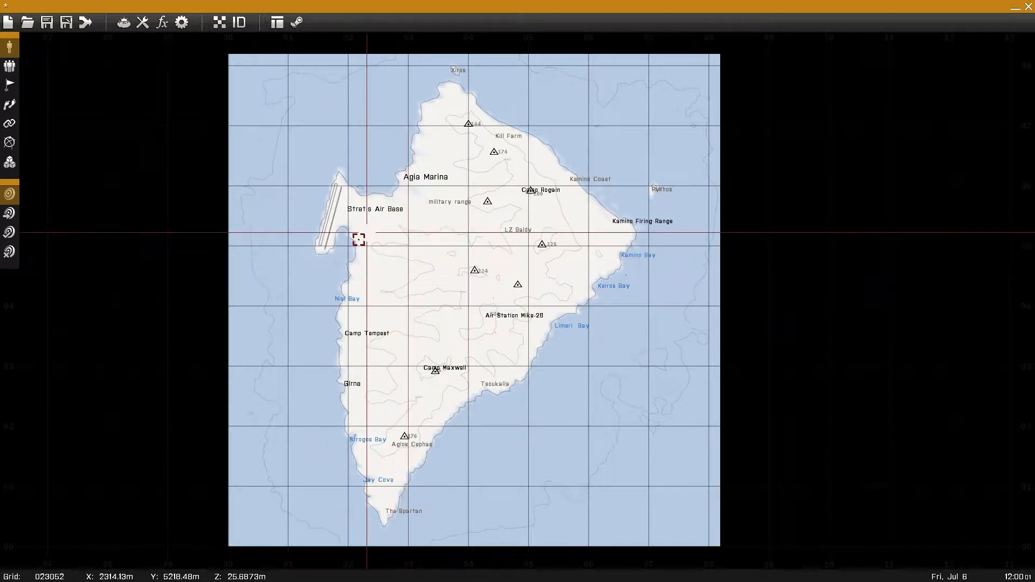
Fill in the mission save settings with the name Operation_Test and the User mission type, review the other types, and cancel the save.
mouse_move(375, 225)
right_mouse_down()
mouse_move(424, 274)
mouse_move(390, 226)
right_mouse_up()
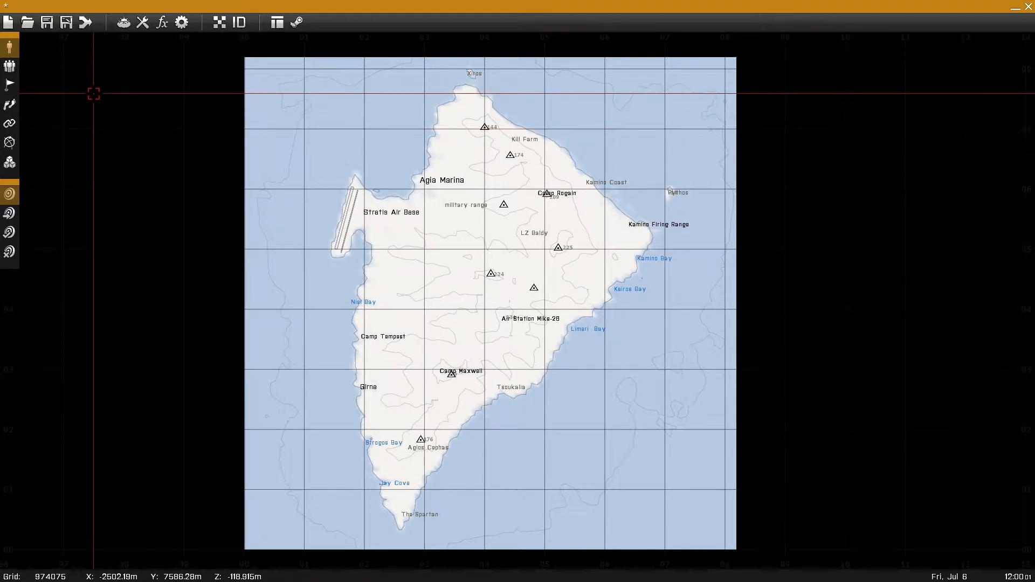
left_click(48, 27)
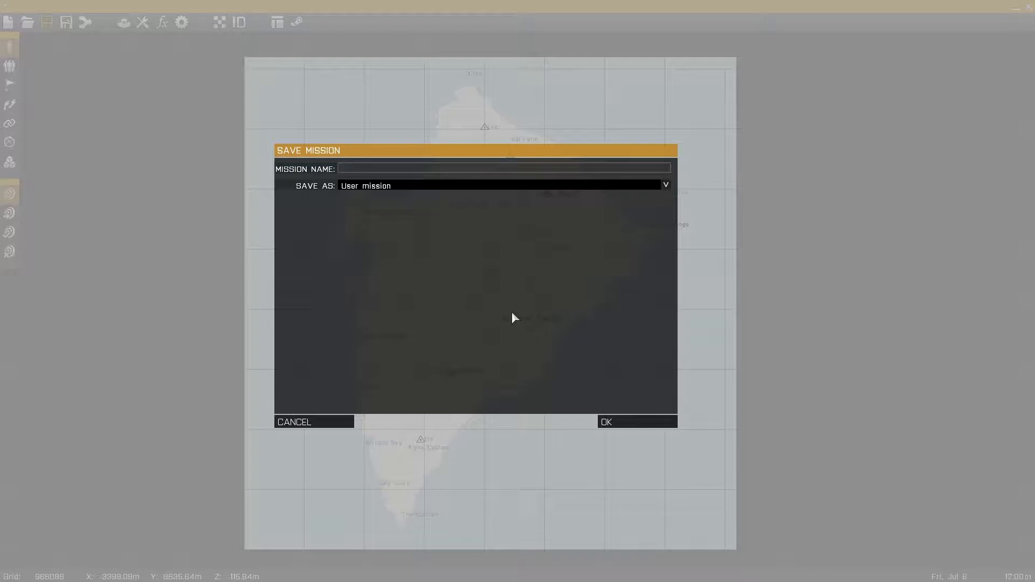
type("Operation Test")
left_click(379, 171)
left_click(369, 187)
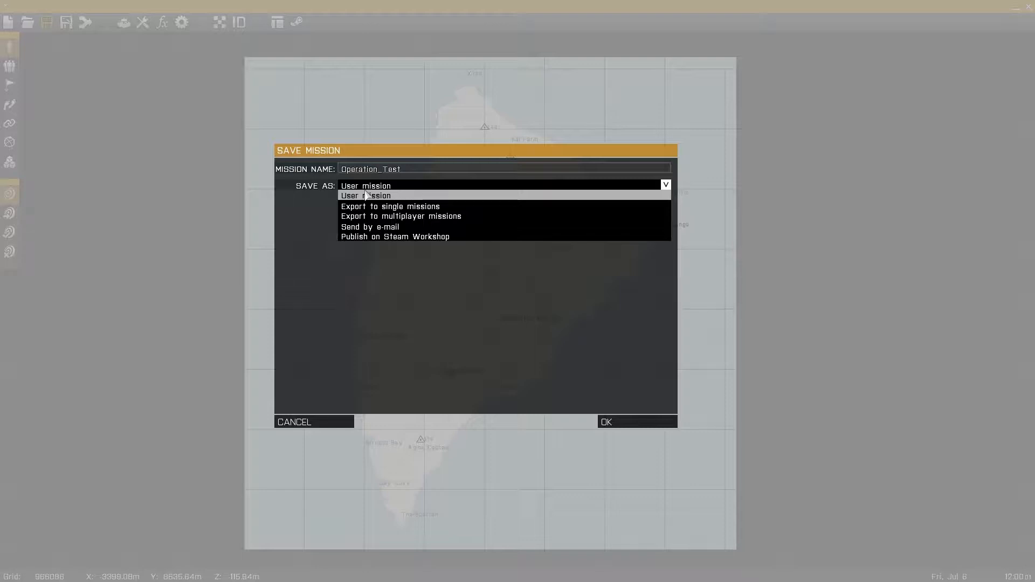
left_click(395, 197)
left_click(395, 187)
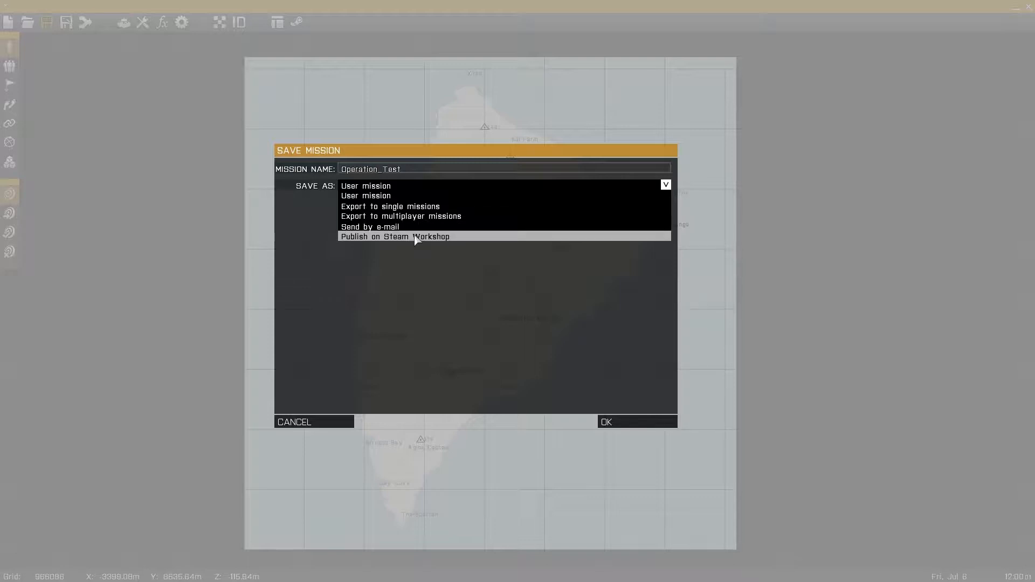
left_click(408, 196)
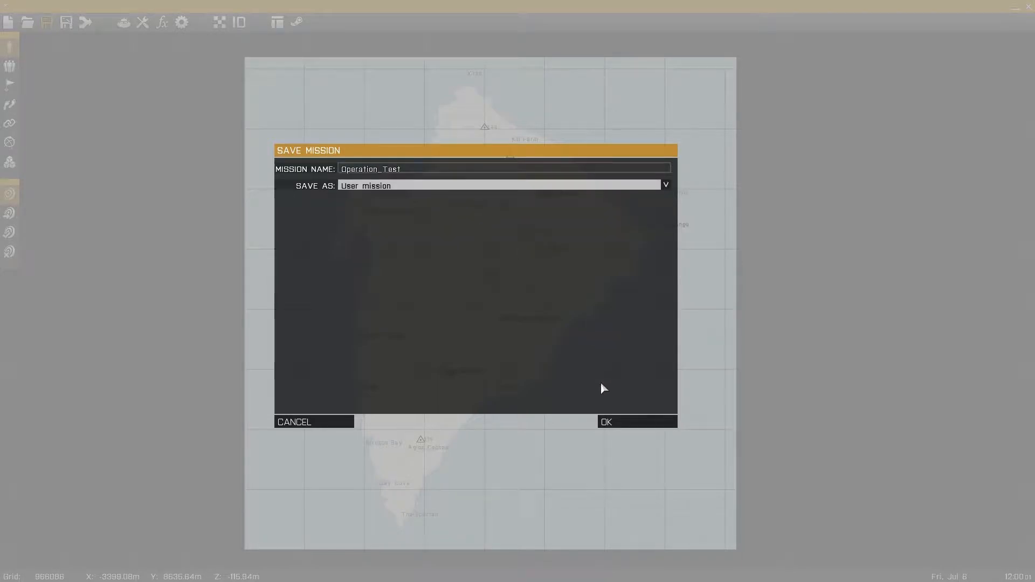
left_click(332, 425)
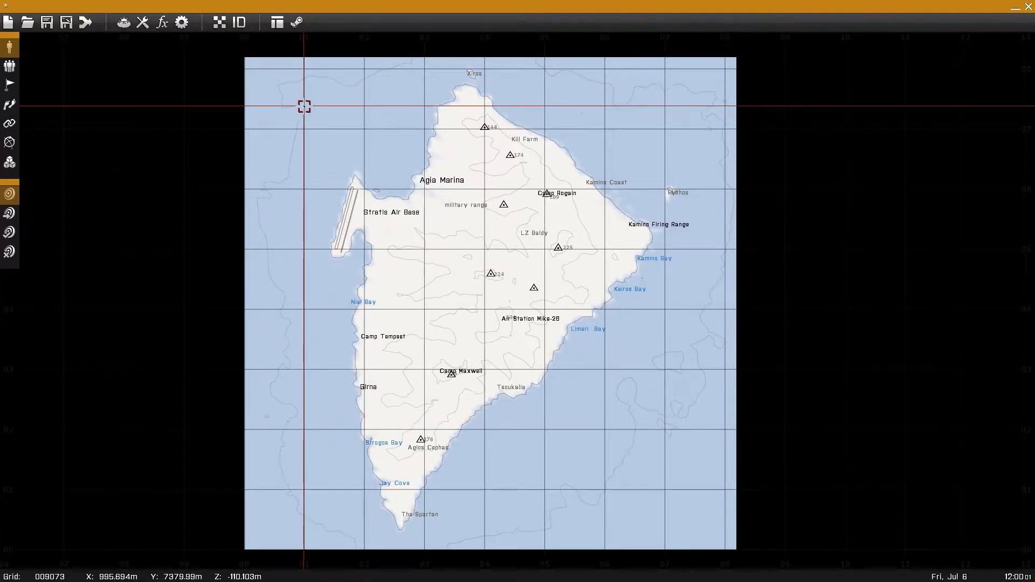
Fill in a Save As with the name Operation_Test_v1 and the Export to multiplayer missions type, and cancel it.
right_click_drag(398, 185, 432, 219)
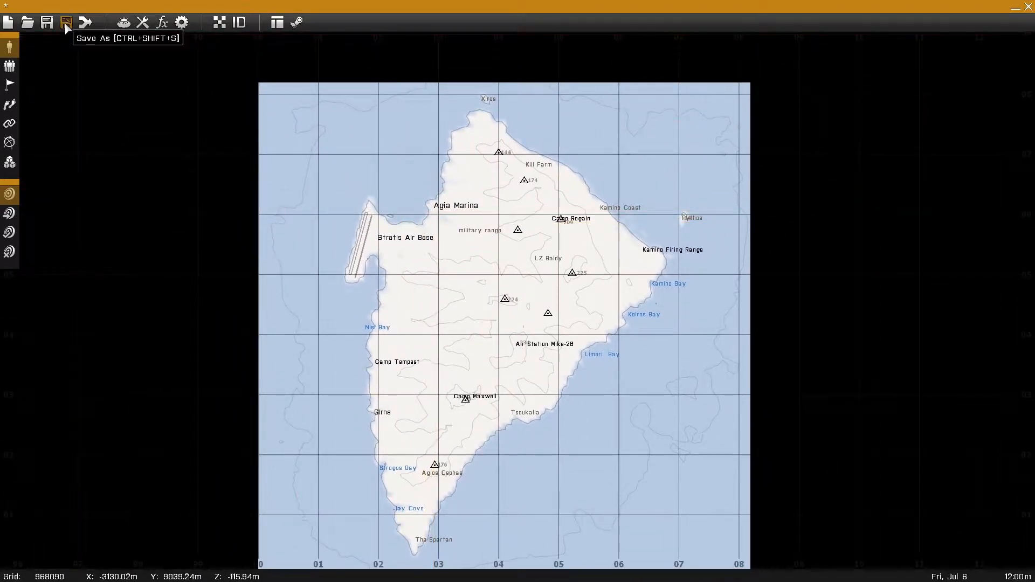
right_click_drag(396, 209, 364, 181)
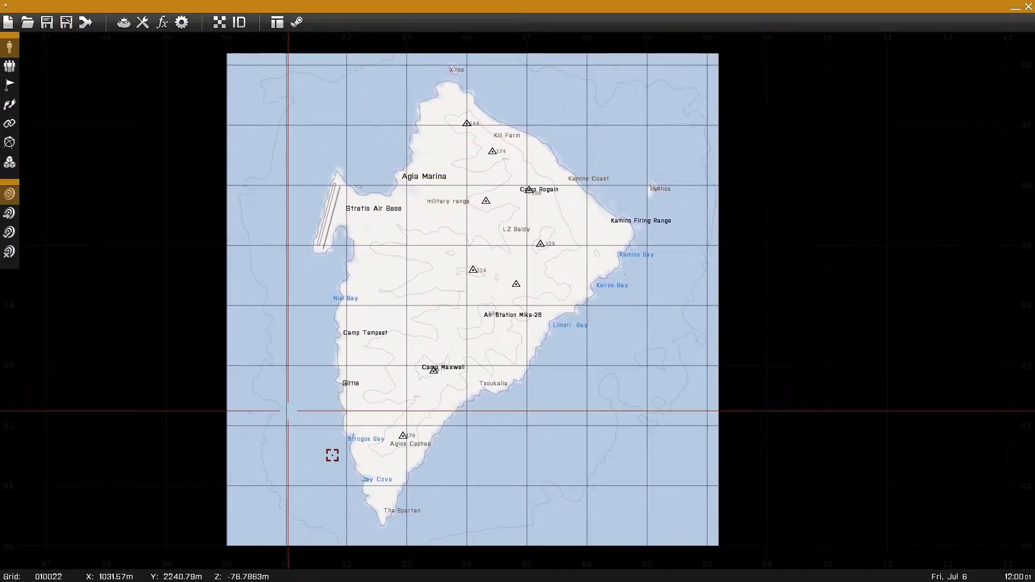
right_click_drag(370, 259, 393, 267)
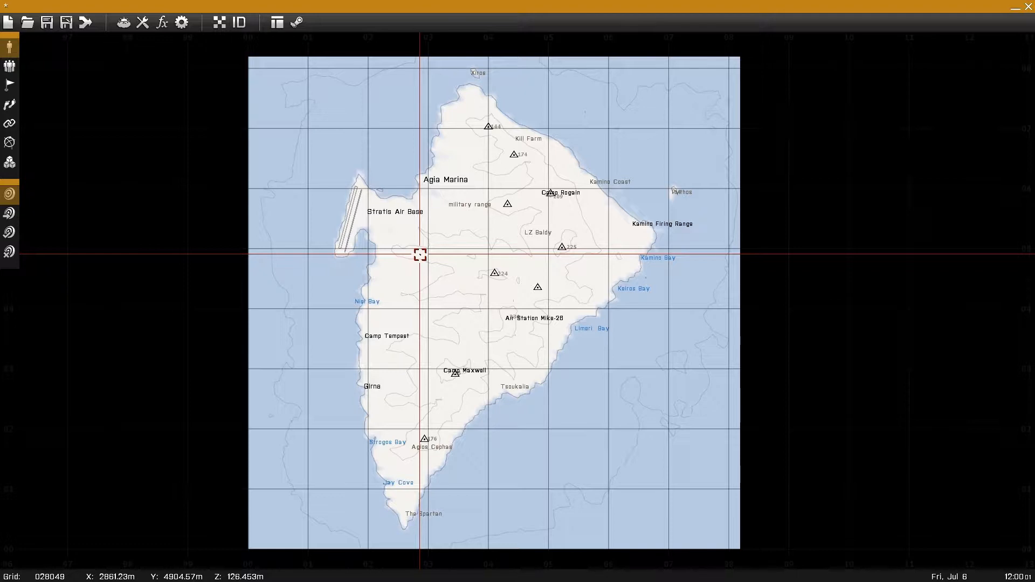
left_click(67, 23)
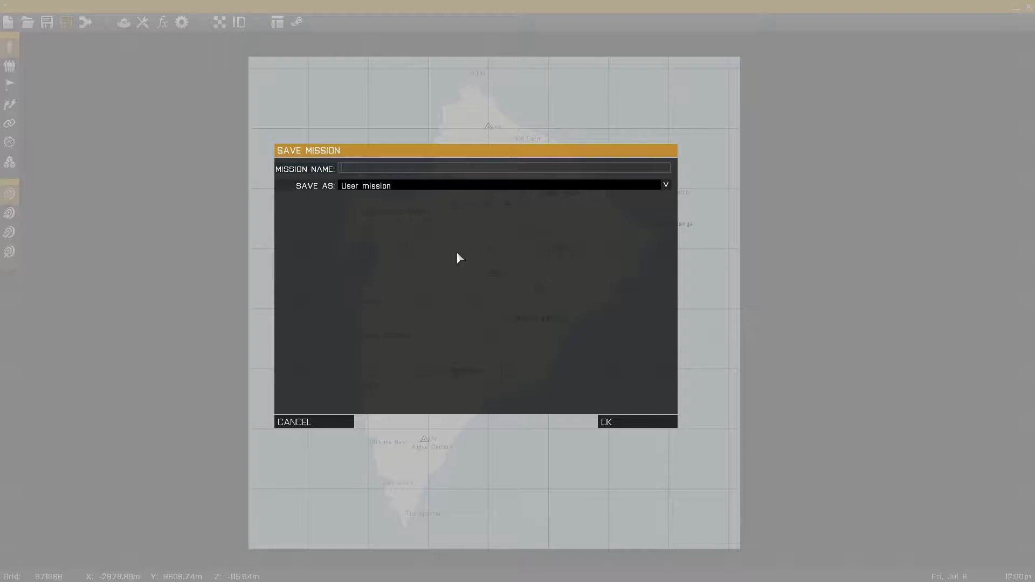
type("Operation_Test_v1")
left_click(374, 186)
left_click(410, 217)
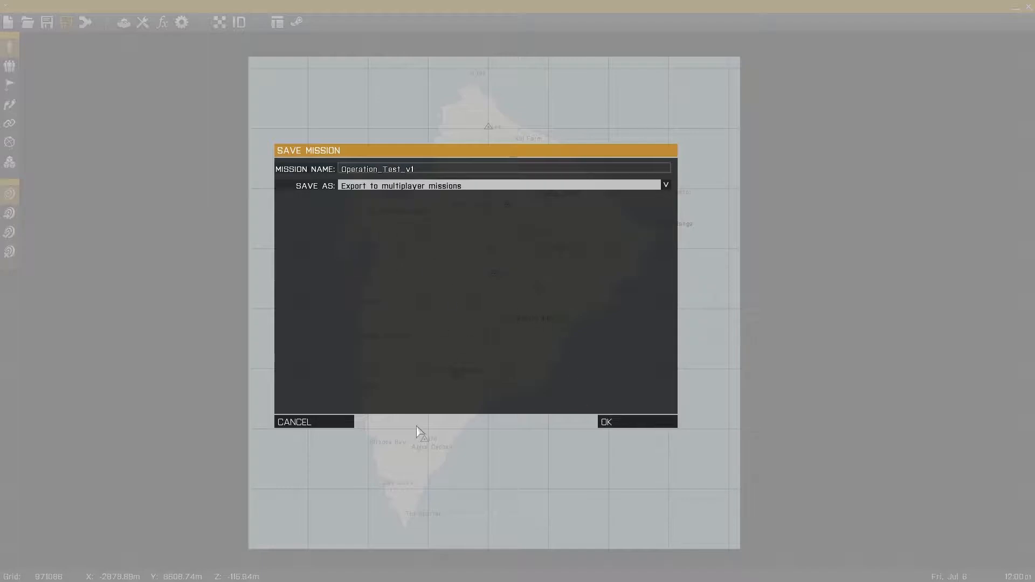
left_click(343, 425)
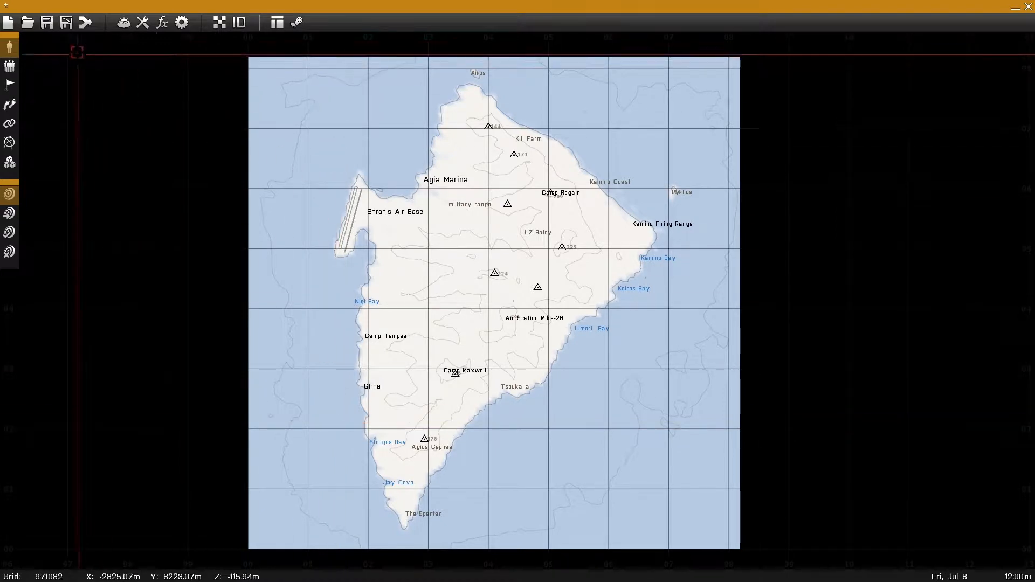
Look at the saved Stratis missions offered for merging and leave without merging any.
left_click(85, 23)
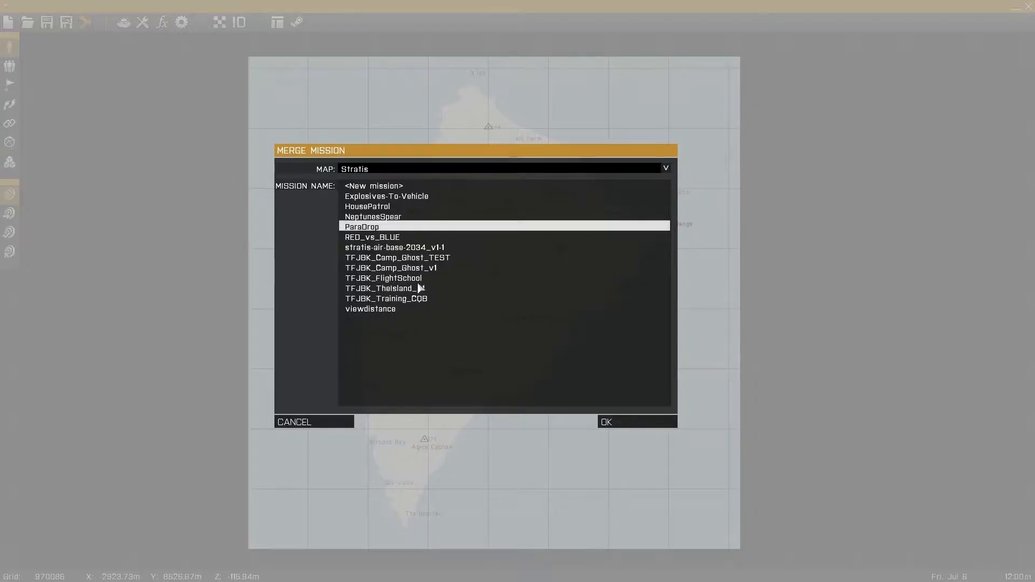
left_click(330, 420)
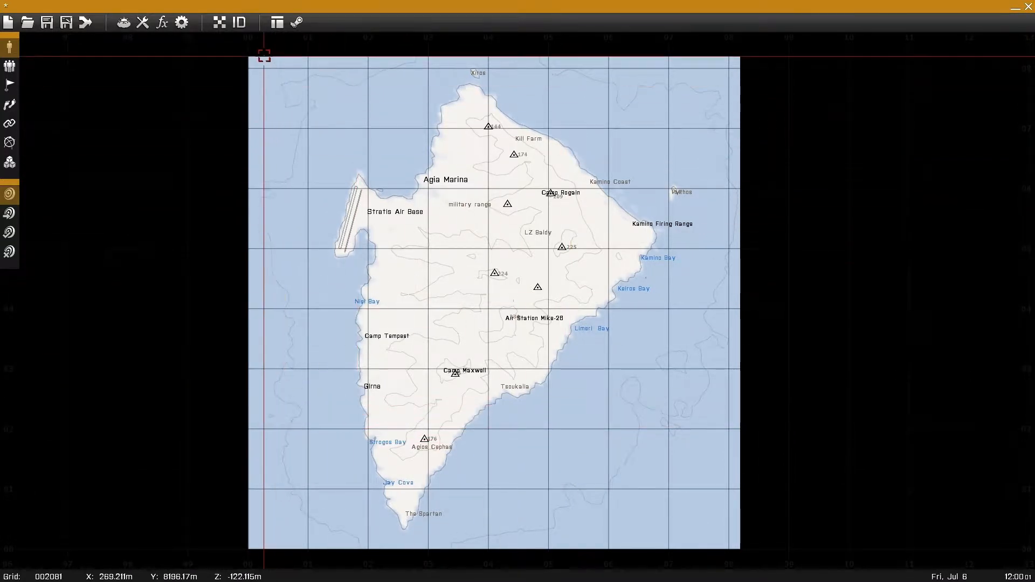
Open the mission intel settings and set the start hour to 2, the day to 11 and the year to 2011.
left_click(122, 23)
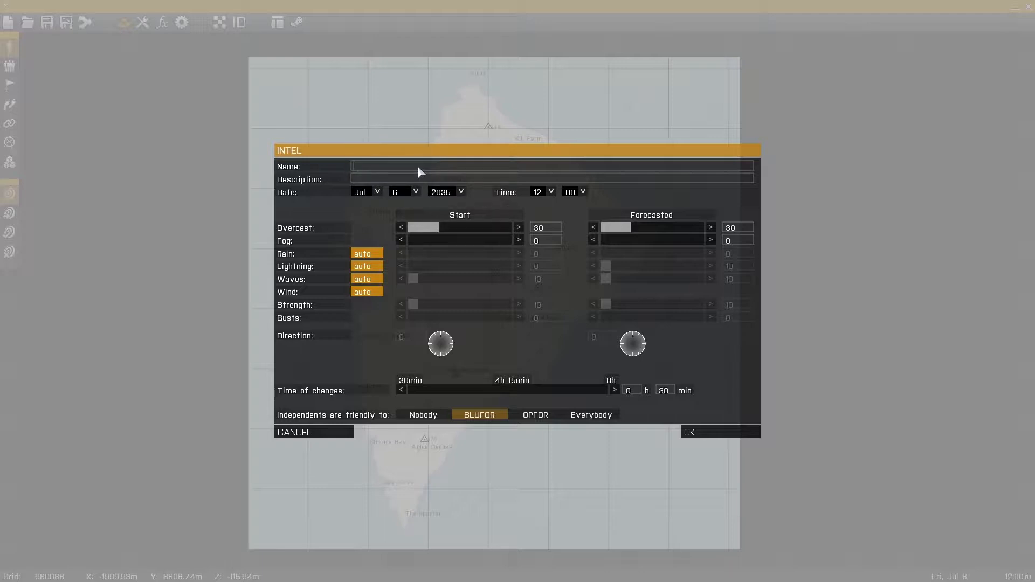
left_click(367, 182)
left_click(550, 192)
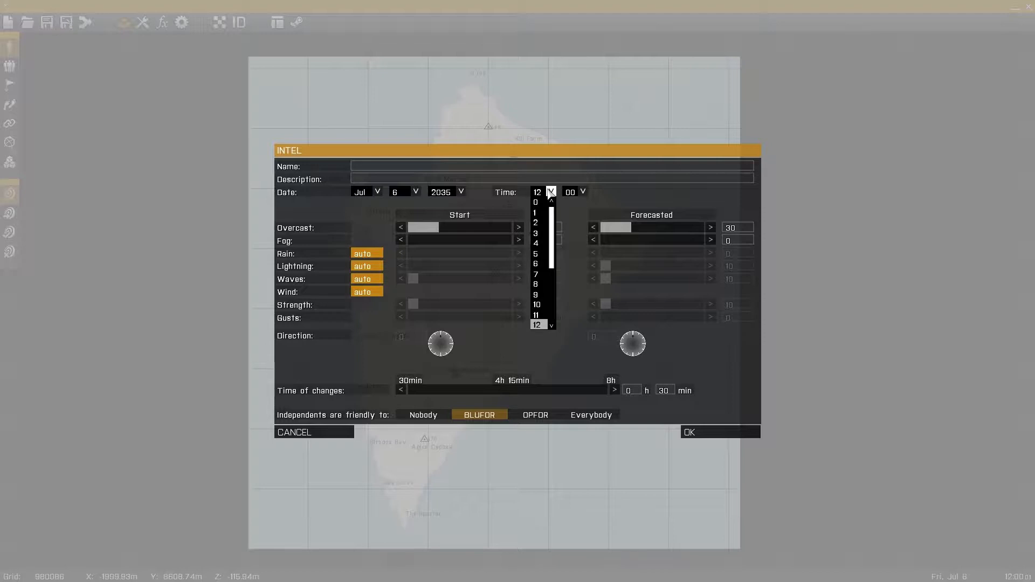
left_click(538, 222)
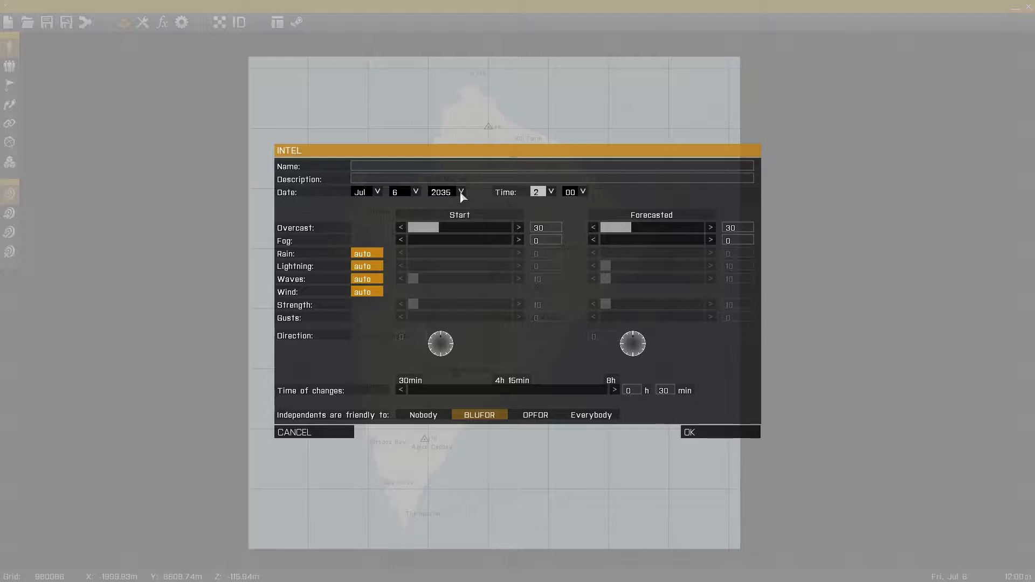
left_click(416, 192)
left_click(411, 296)
left_click(461, 192)
scroll(447, 232, "up", 3)
left_click(444, 247)
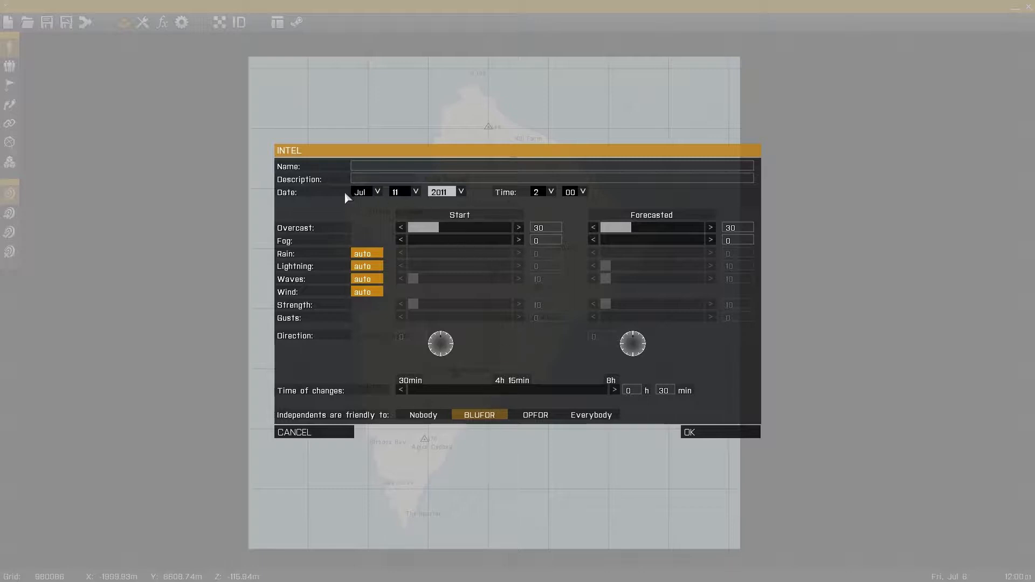
Look through the earlier years and the hours on offer, keeping the year 2011 and the hour 2.
left_click(460, 192)
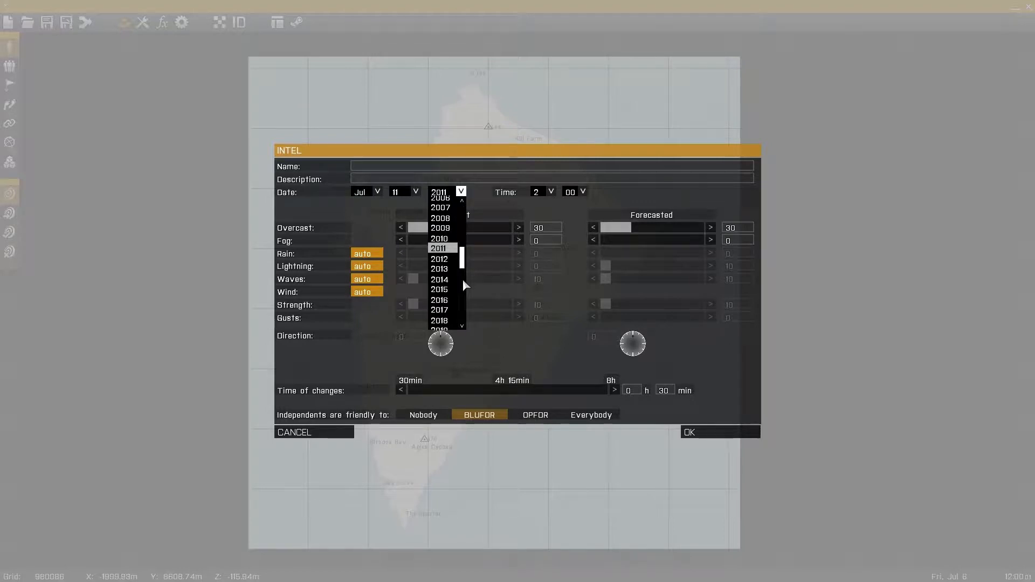
left_click_drag(463, 257, 464, 199)
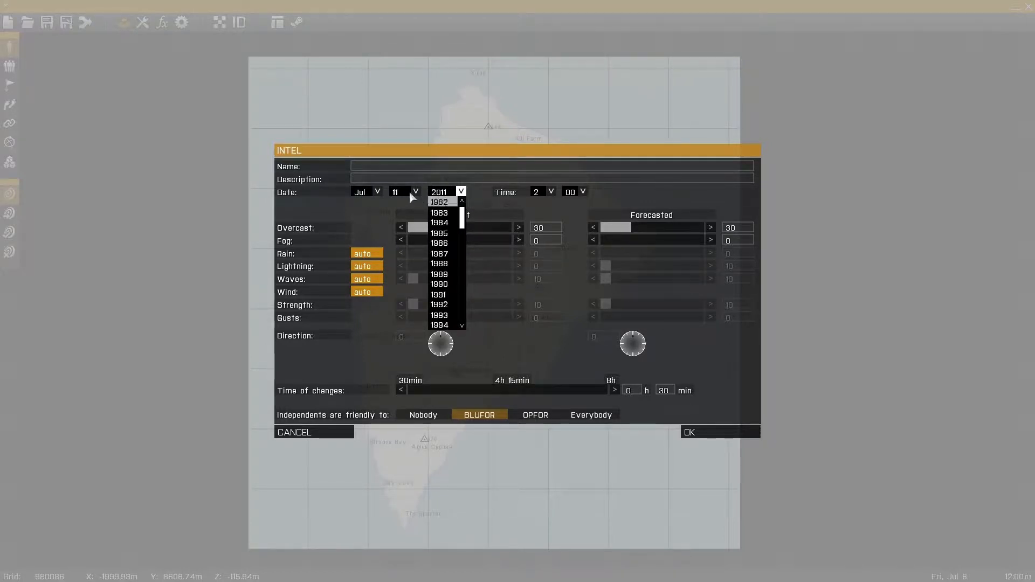
left_click(551, 191)
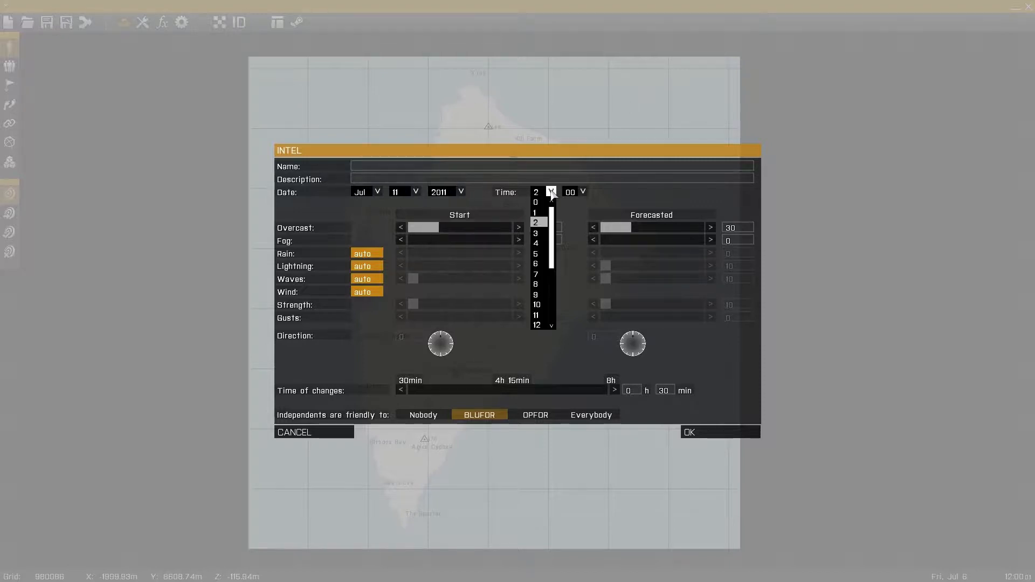
mouse_move(555, 218)
left_mouse_down()
mouse_move(547, 333)
mouse_move(558, 216)
left_mouse_up()
left_click(539, 225)
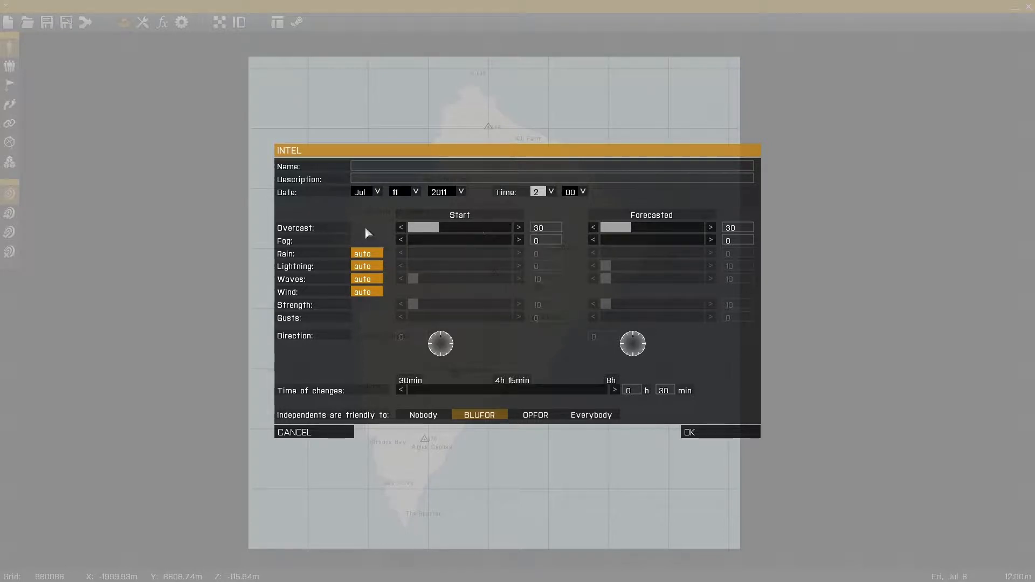
Try out the overcast and fog levels, ending on start overcast 16, forecasted overcast 11 and start fog 6.
mouse_move(450, 228)
left_mouse_down()
mouse_move(513, 231)
mouse_move(418, 233)
mouse_move(430, 233)
left_mouse_up()
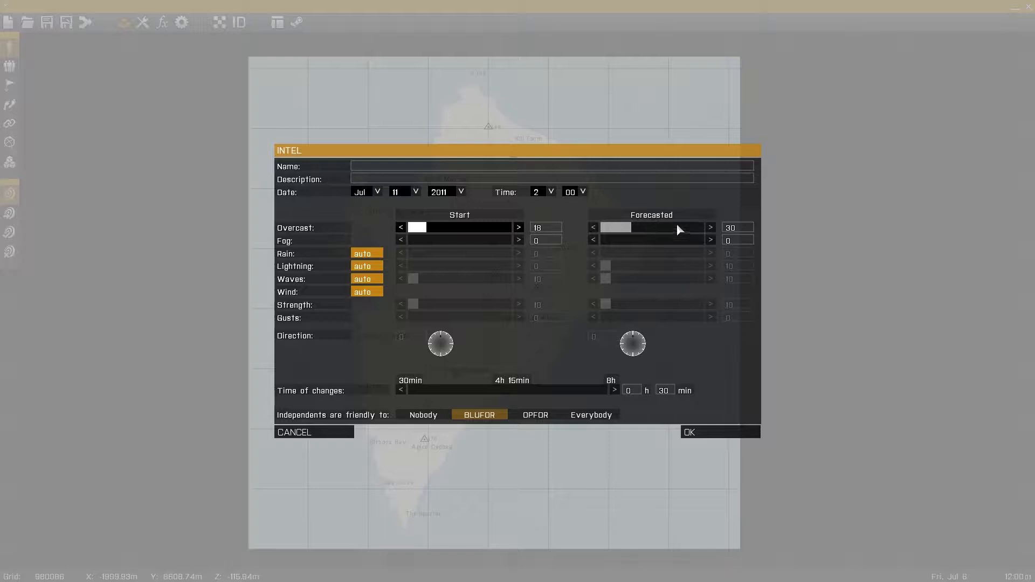
left_click_drag(458, 232, 406, 231)
left_click_drag(642, 225, 698, 227)
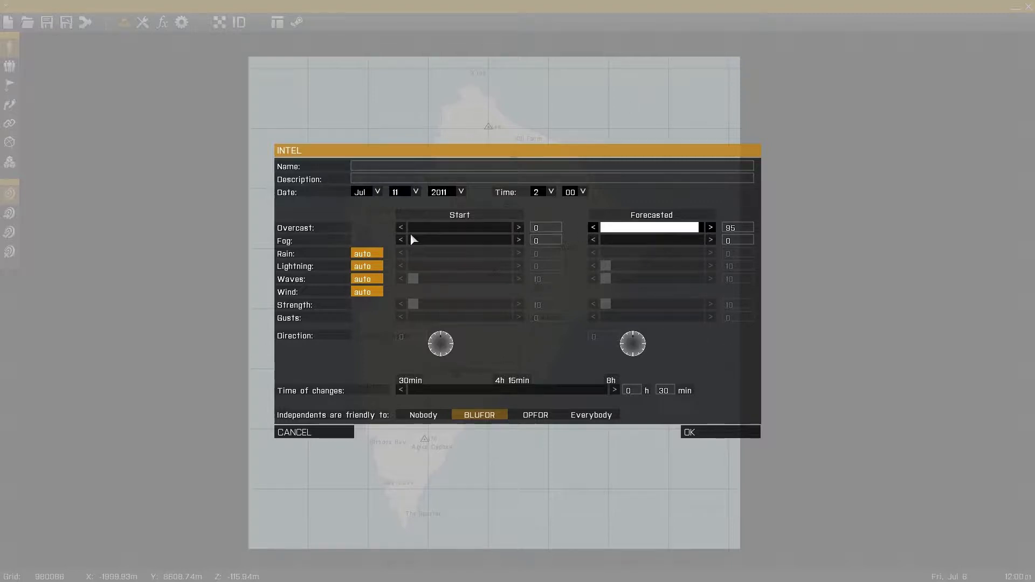
mouse_move(429, 242)
left_mouse_down()
mouse_move(496, 242)
mouse_move(434, 251)
left_mouse_up()
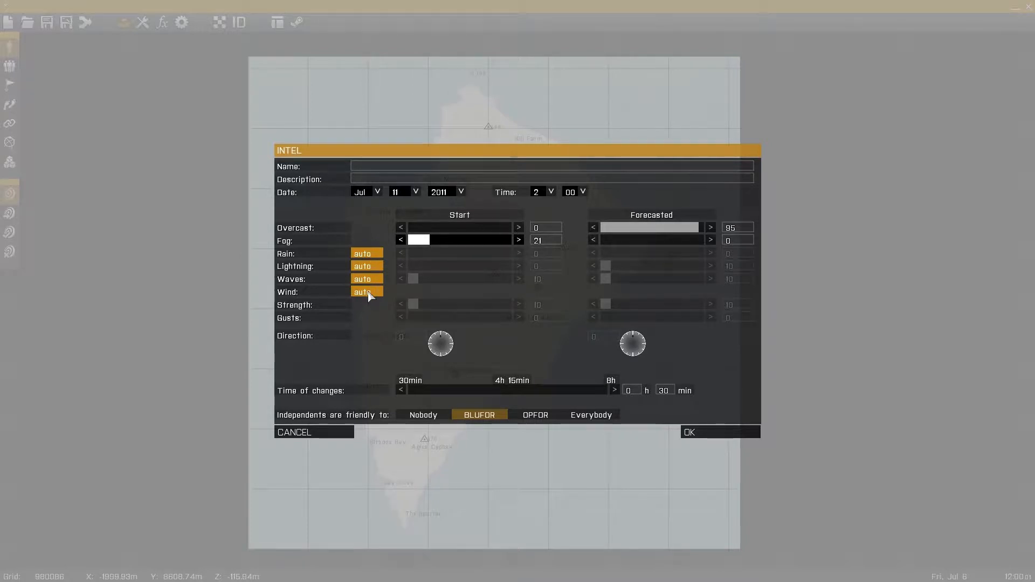
mouse_move(428, 242)
left_mouse_down()
mouse_move(415, 239)
mouse_move(424, 228)
left_mouse_up()
left_click_drag(645, 227, 612, 226)
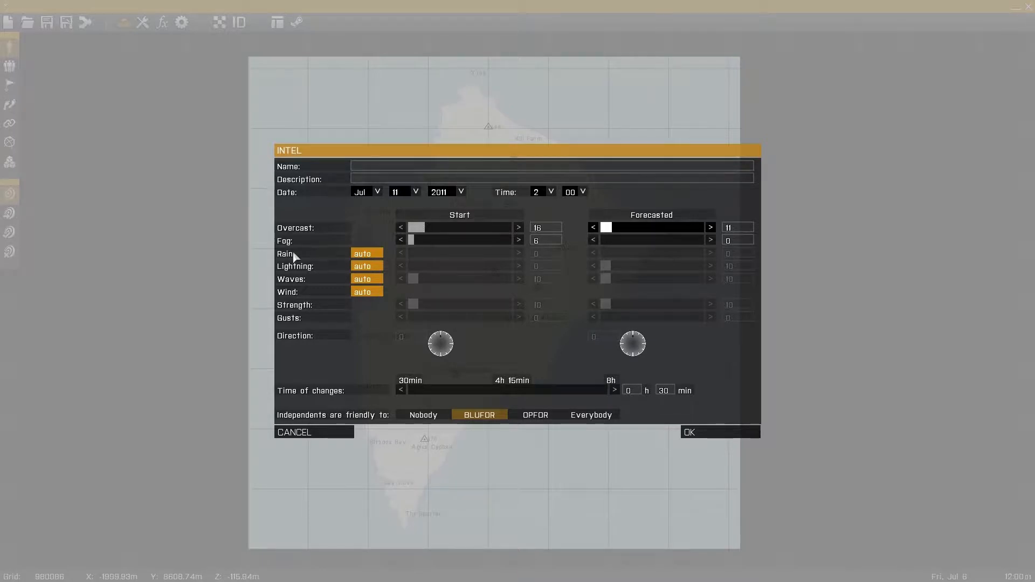
Switch rain to manual, try lowering the start overcast to 7, and return rain to manual with a start level of 81.
left_click(376, 255)
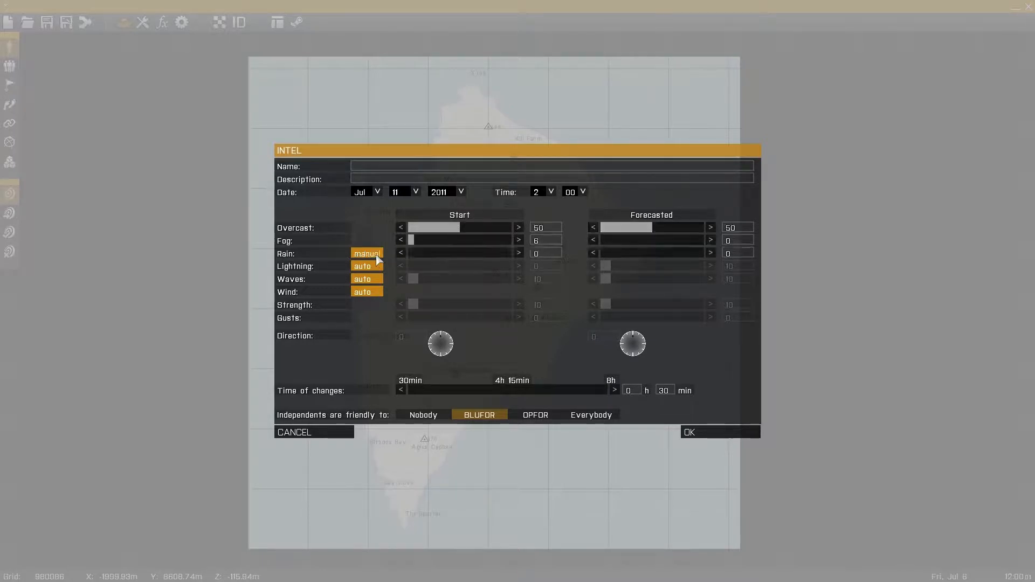
left_click_drag(420, 254, 492, 253)
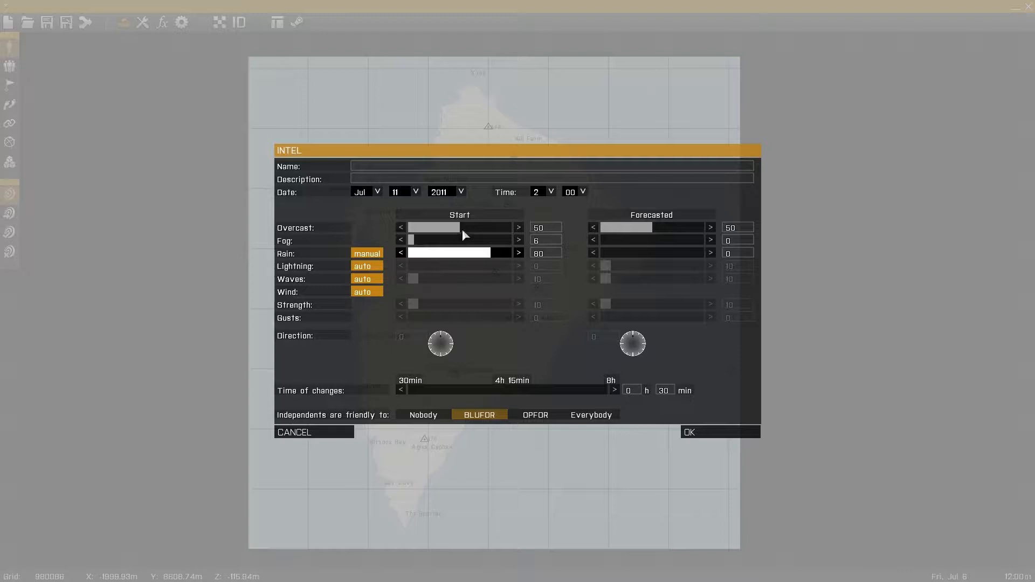
left_click_drag(462, 228, 416, 227)
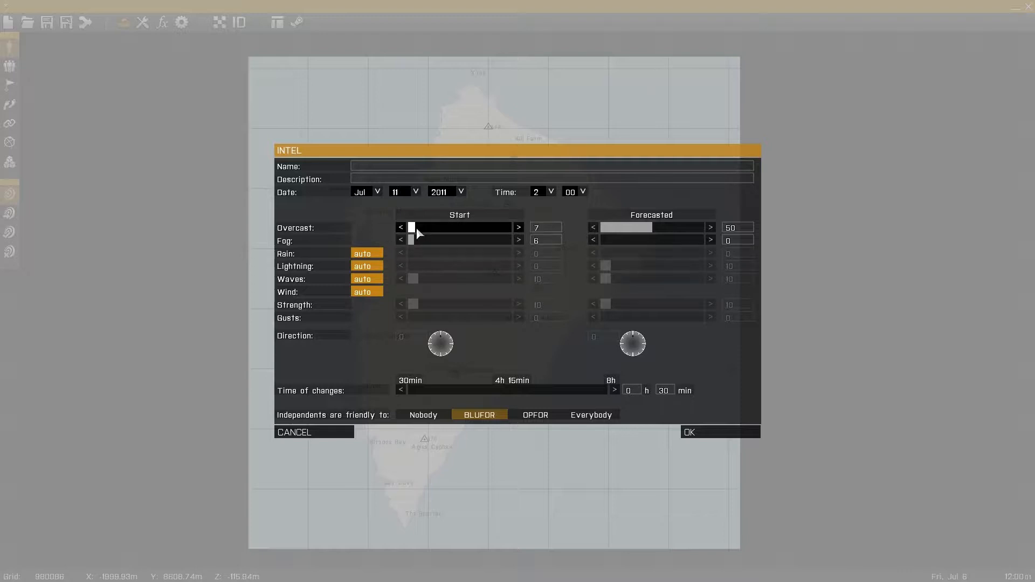
left_click(367, 254)
left_click(434, 255)
left_click_drag(435, 254, 490, 251)
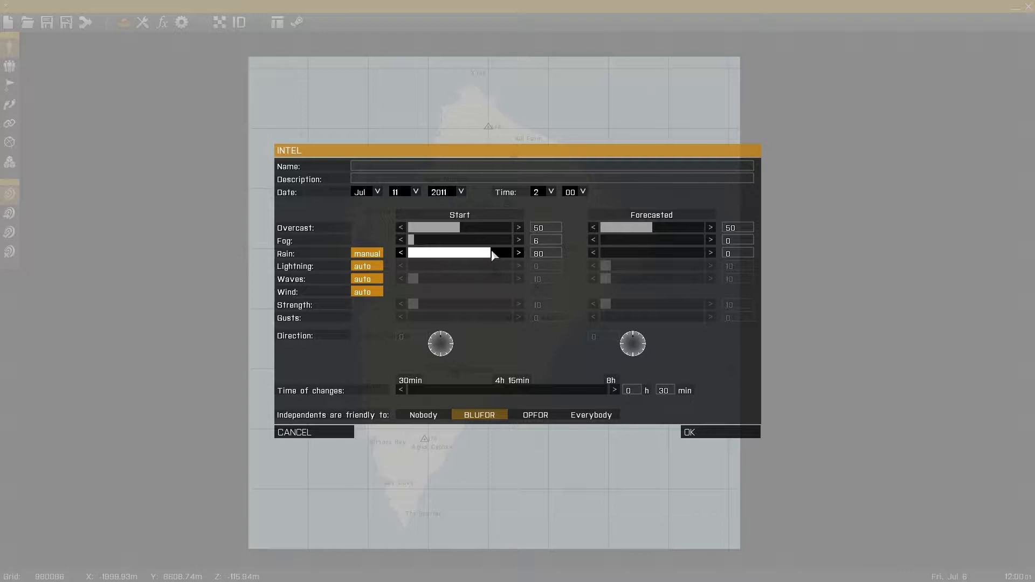
left_click_drag(490, 250, 493, 251)
Switch lightning to manual with a start level of 71, and set the time of changes to 2 h 0 min.
left_click(372, 271)
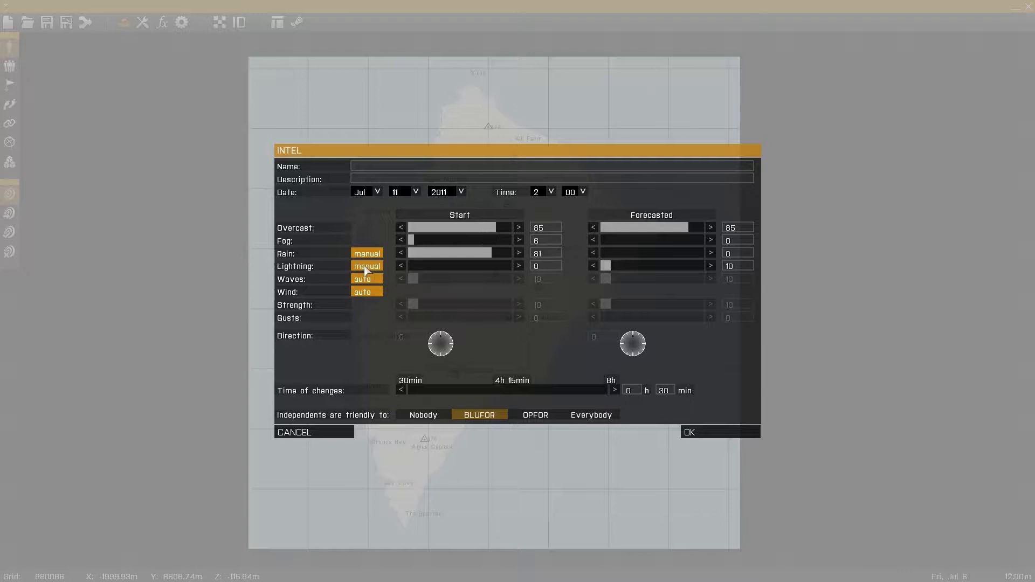
left_click_drag(416, 265, 483, 265)
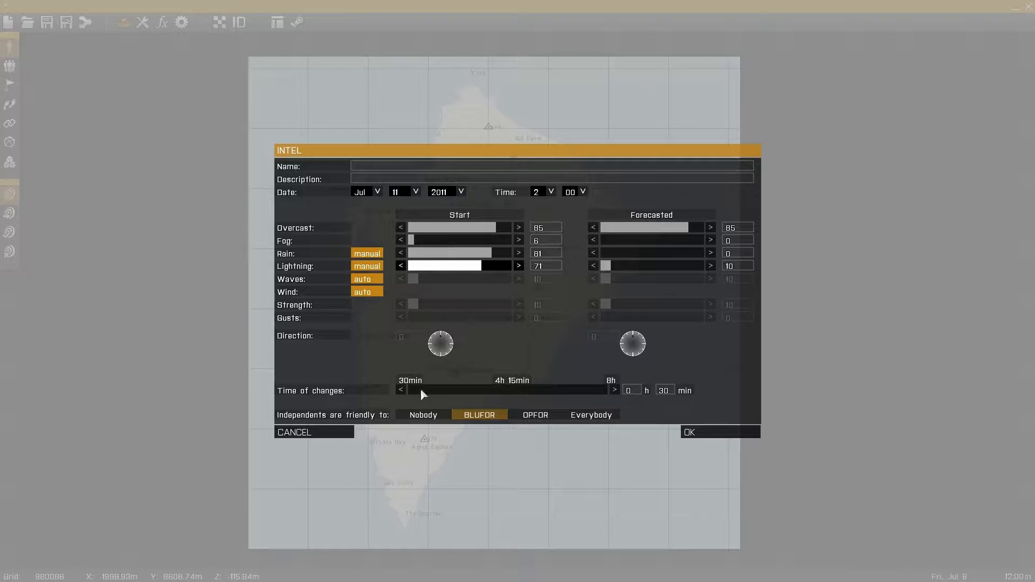
left_click_drag(414, 387, 440, 389)
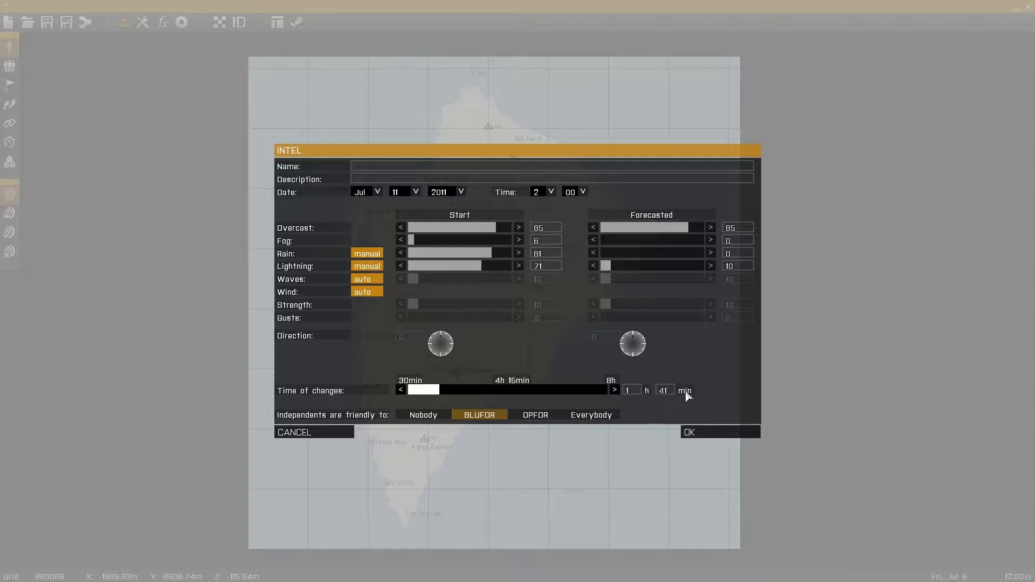
left_click_drag(441, 390, 449, 390)
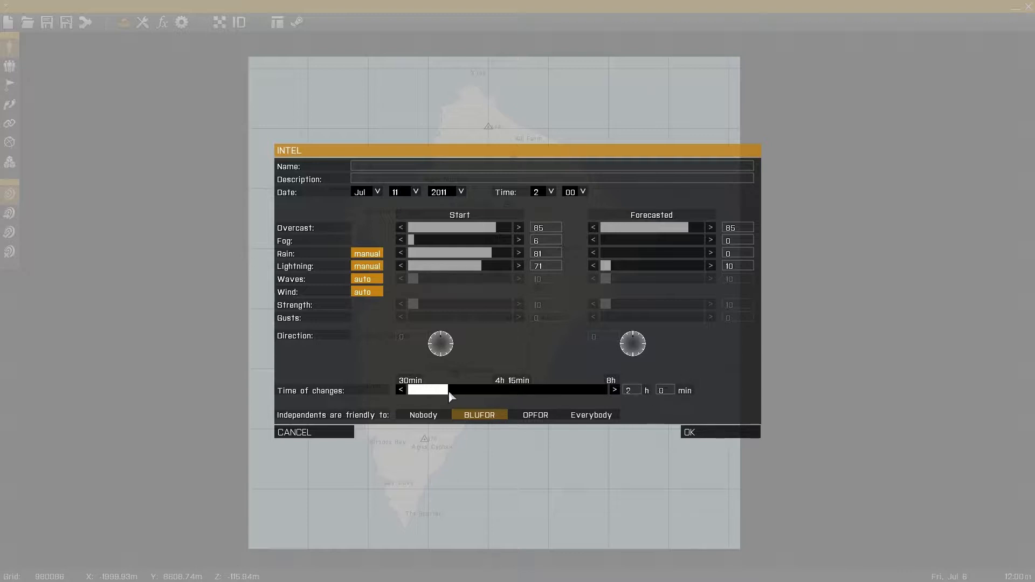
Set the overcast to 3 at the start and 99 in the forecast.
left_click(477, 227)
left_click_drag(476, 227, 412, 229)
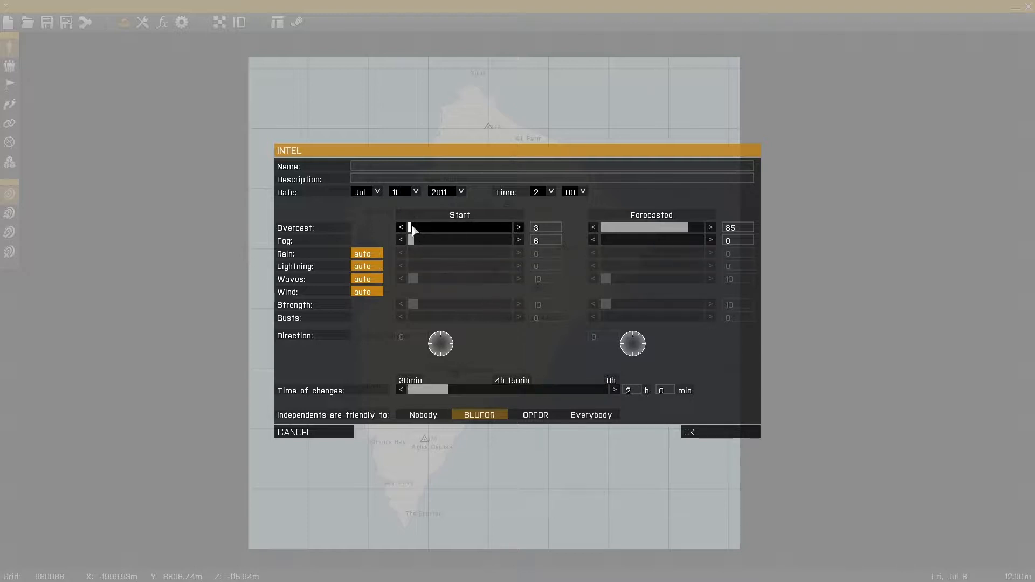
left_click_drag(669, 229, 705, 233)
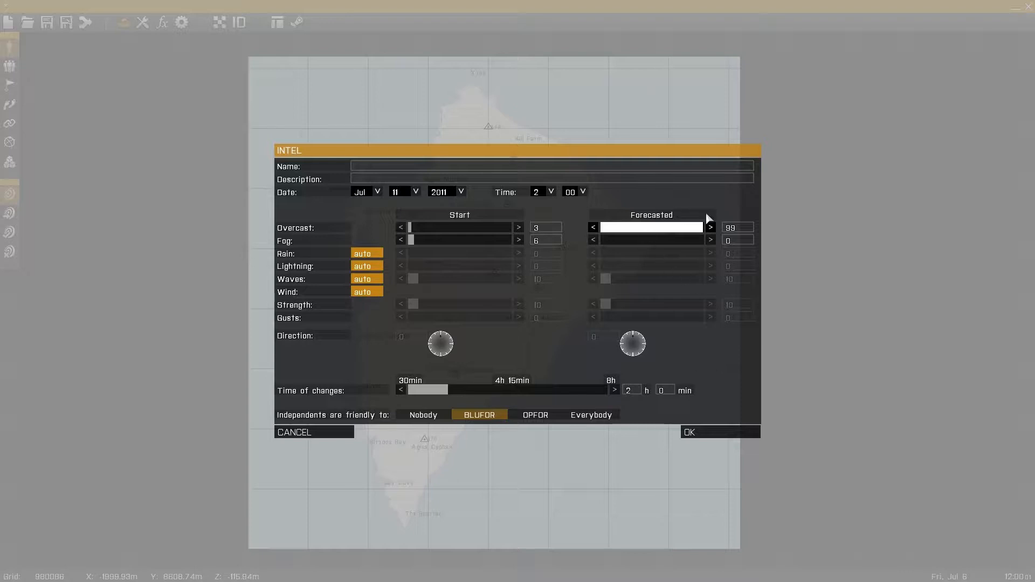
Set the start hour to 5 and the forecasted fog to 85.
left_click(551, 192)
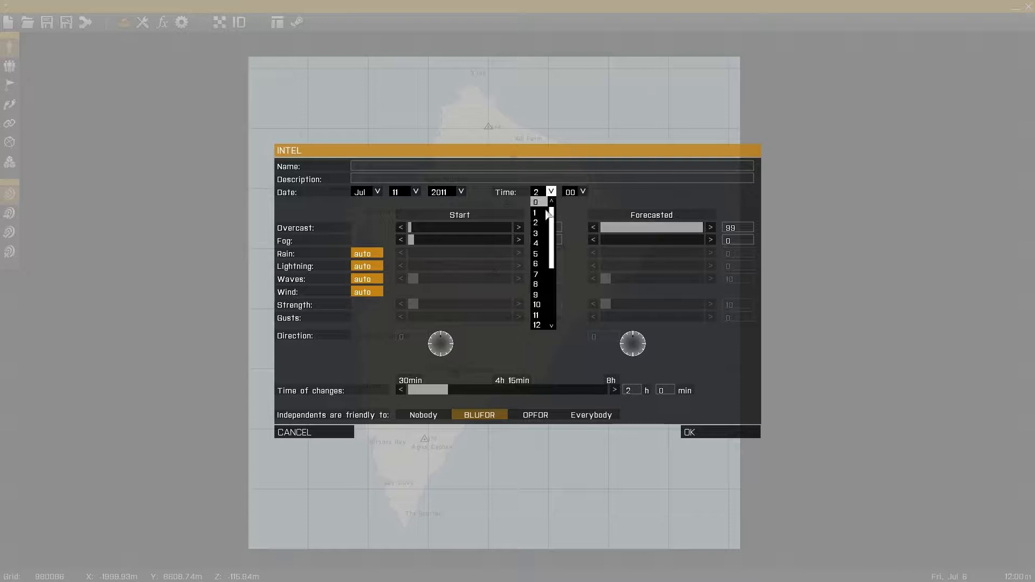
left_click(538, 254)
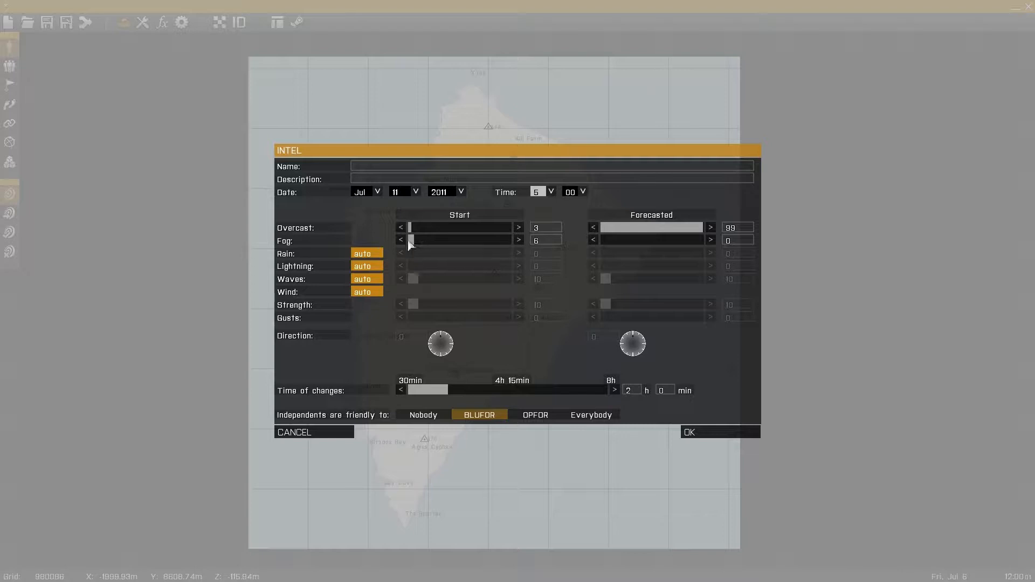
left_click_drag(603, 243, 689, 237)
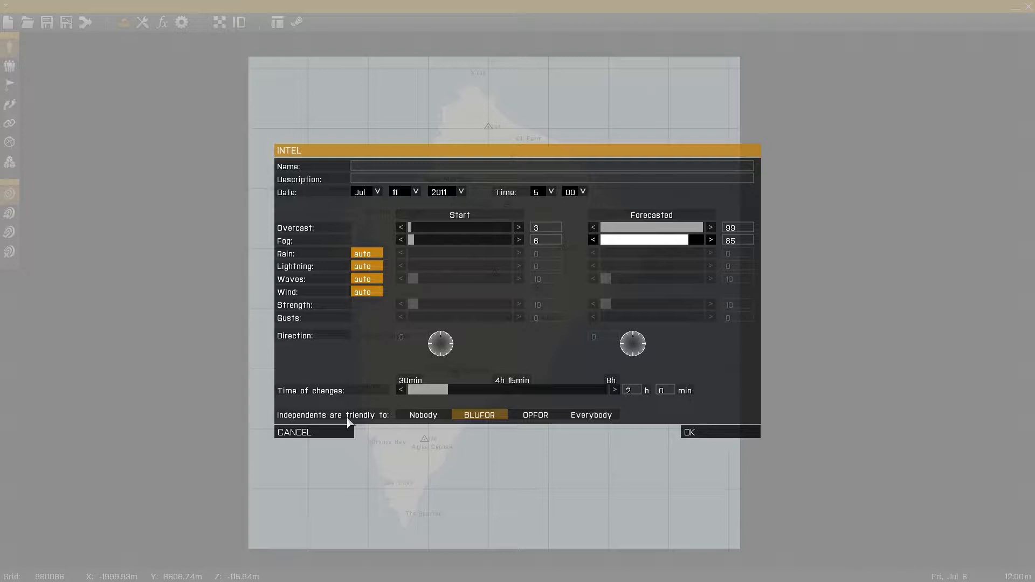
Try each independents allegiance option in turn, from Nobody, BLUFOR and OPFOR to Everybody, and cancel the intel settings.
left_click(426, 416)
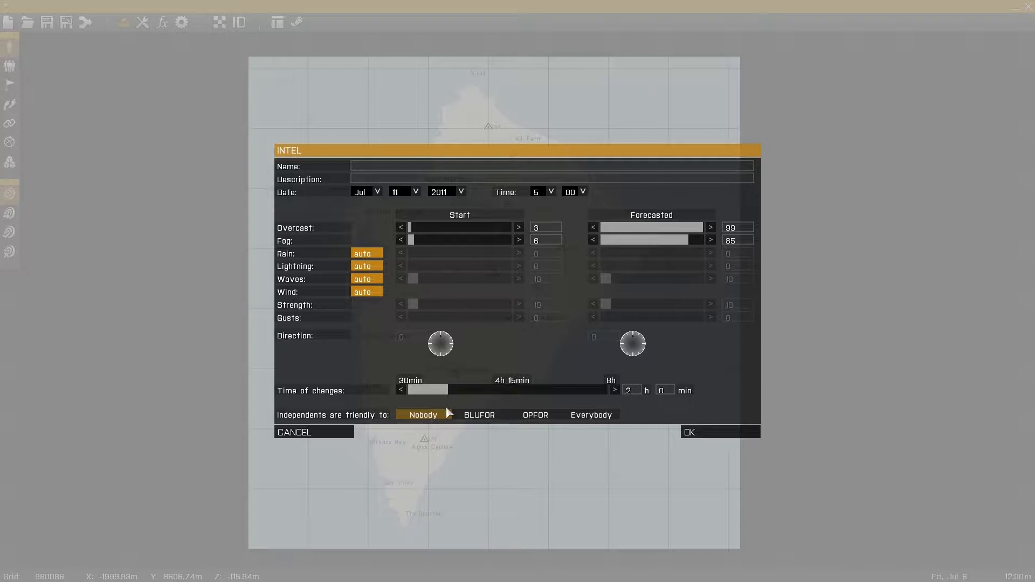
left_click(478, 422)
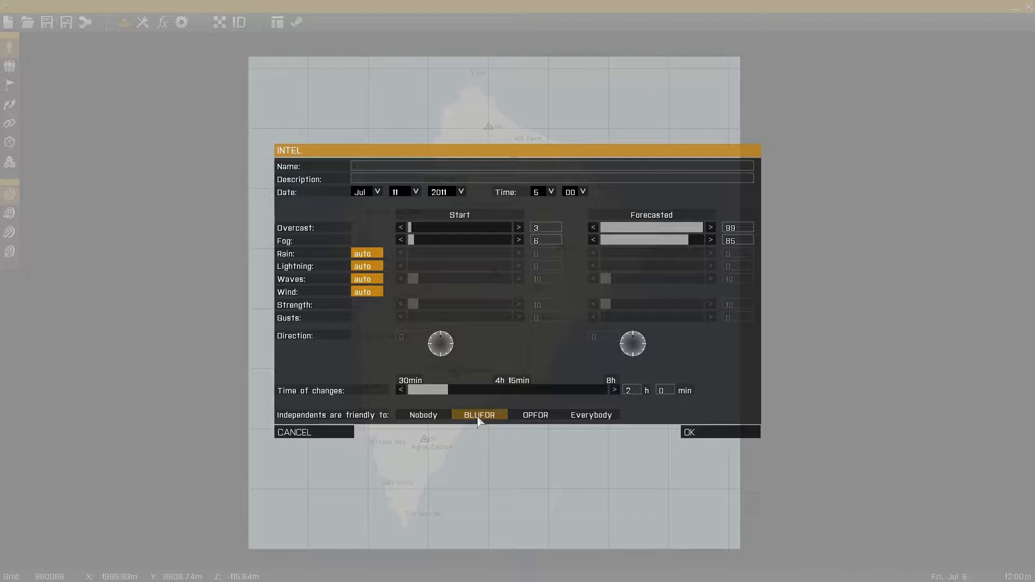
left_click(548, 419)
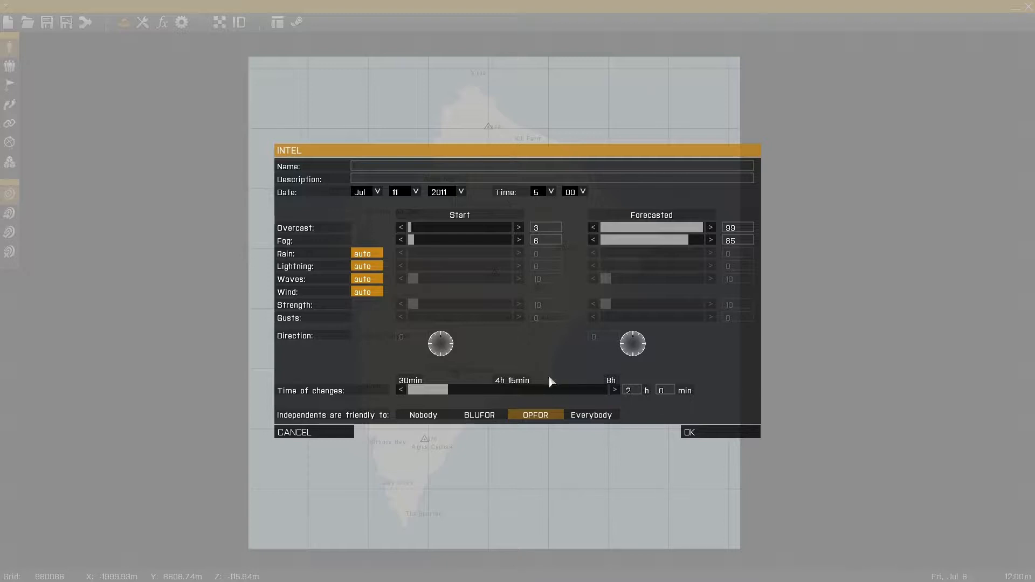
left_click(589, 419)
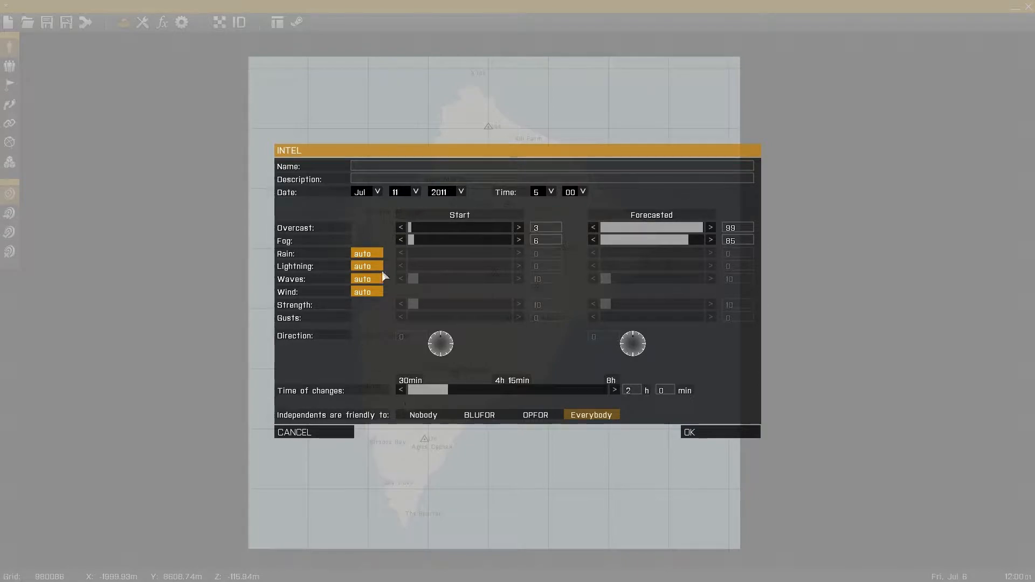
left_click(337, 432)
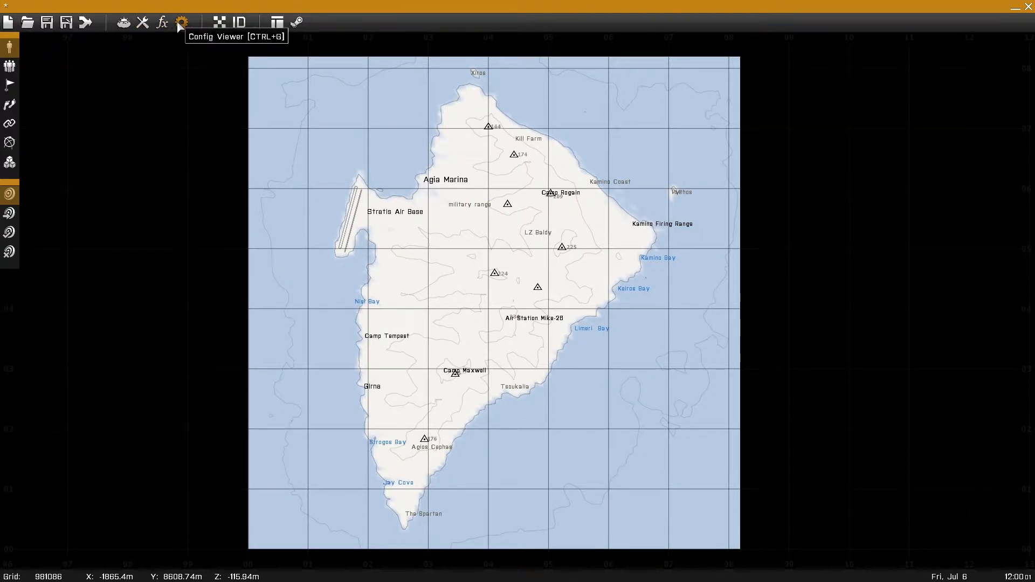
Look over Stratis Air Base up close and the surrounding area towards Agia Marina on the map.
mouse_move(335, 159)
right_mouse_down()
mouse_move(326, 162)
mouse_move(340, 170)
mouse_move(344, 162)
right_mouse_up()
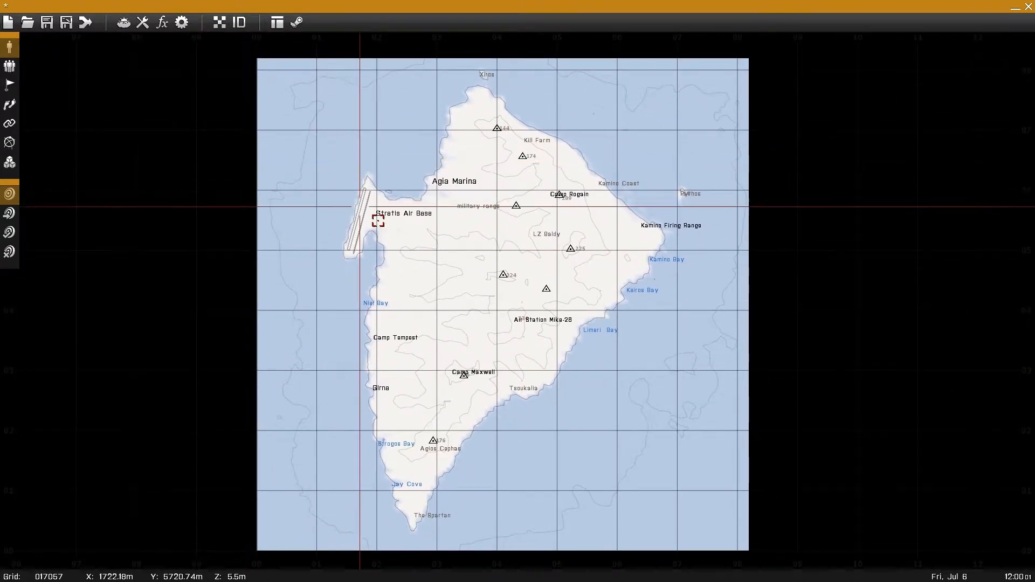
scroll(381, 218, "up", 3)
scroll(382, 215, "up", 5)
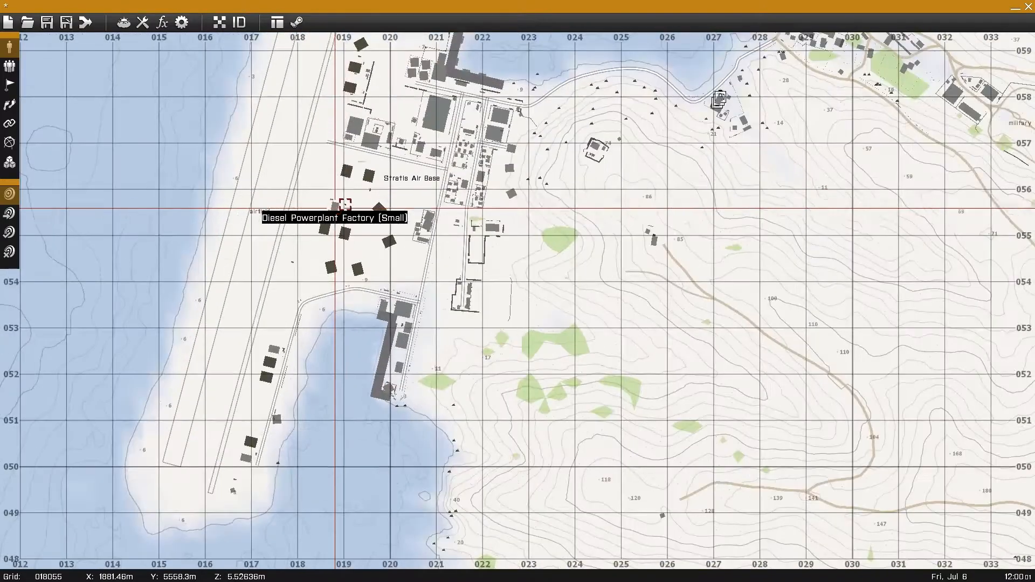
scroll(396, 277, "down", 5)
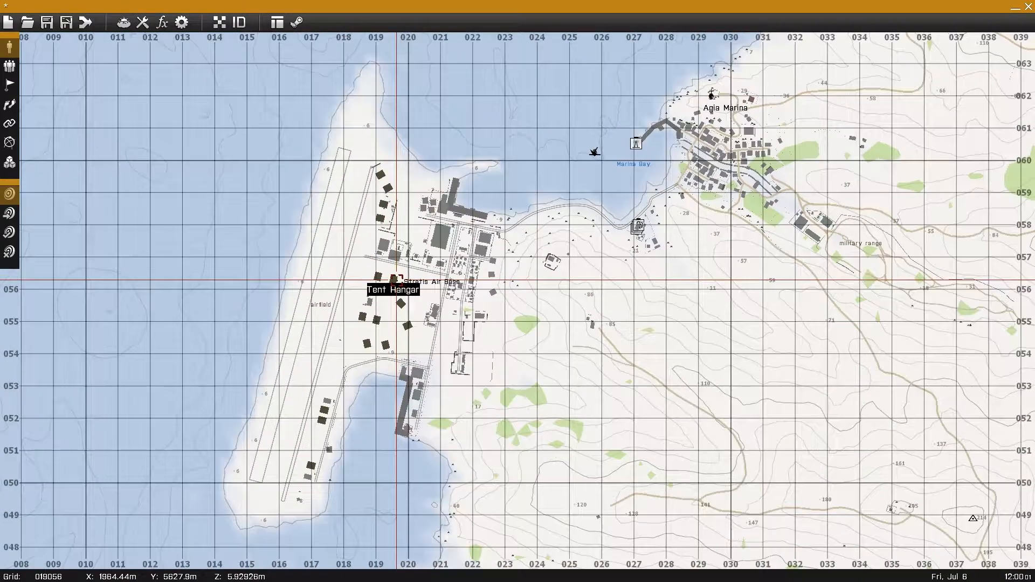
right_click_drag(395, 256, 322, 186)
scroll(321, 185, "down", 4)
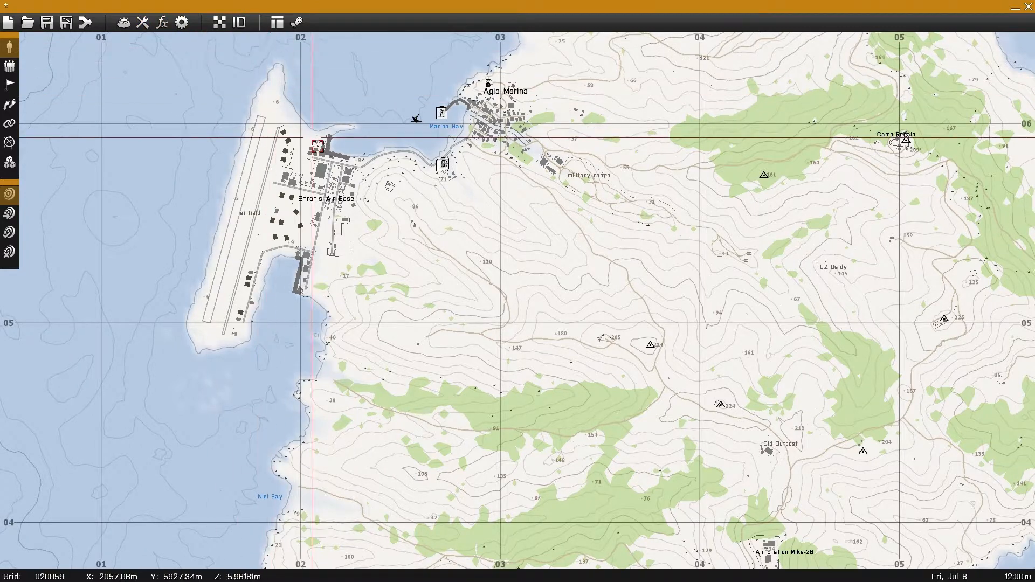
right_click_drag(319, 147, 319, 165)
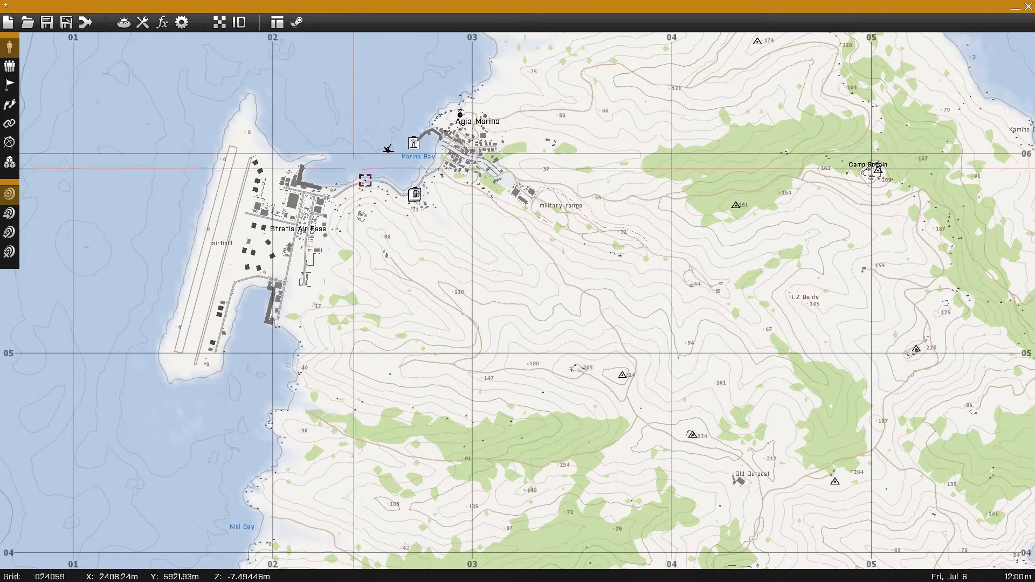
Survey the whole island of Stratis on the map, finishing with a closer look at Stratis Air Base.
right_click_drag(342, 238, 330, 245)
scroll(330, 244, "down", 3)
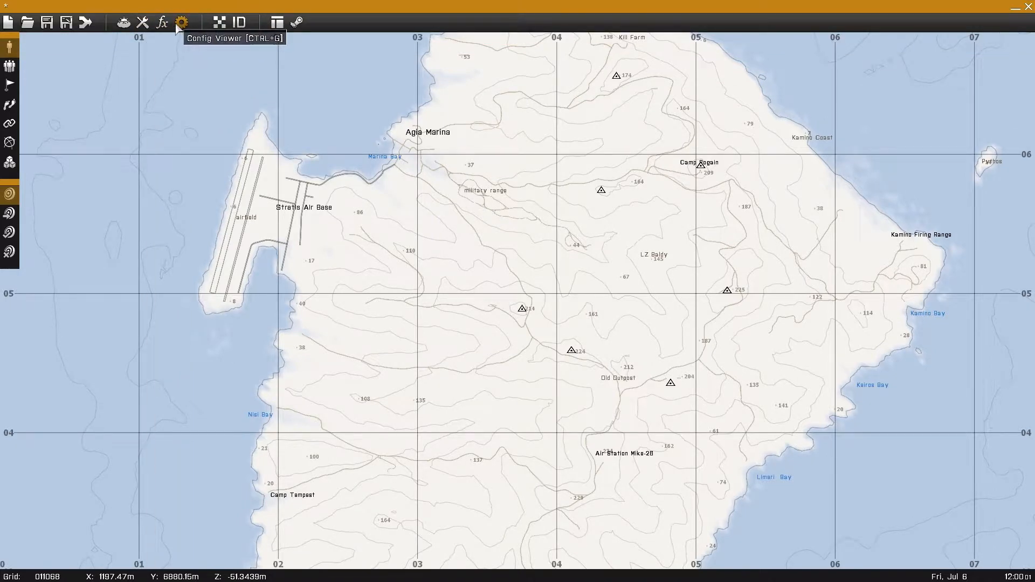
scroll(300, 189, "down", 3)
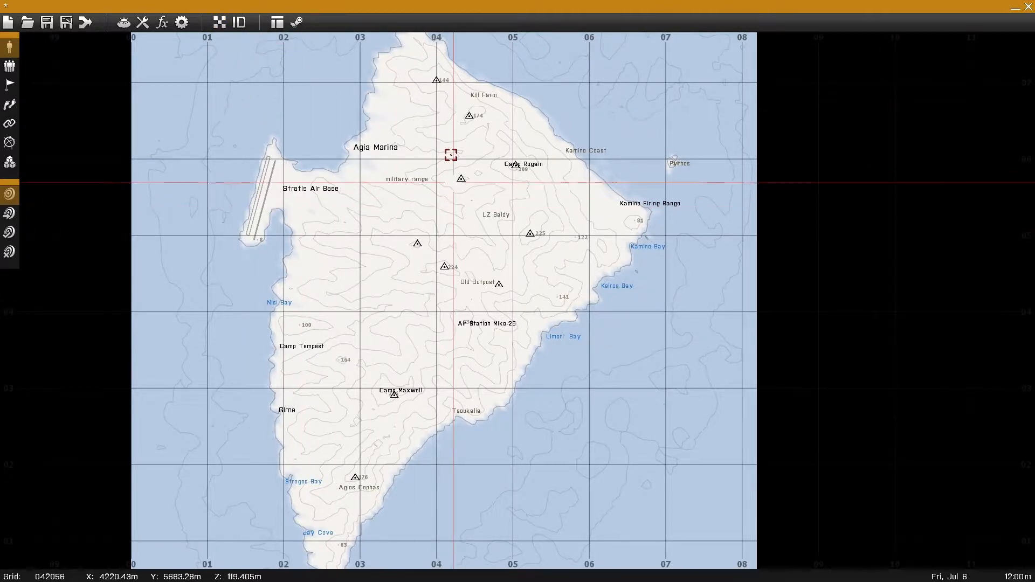
scroll(438, 192, "up", 5)
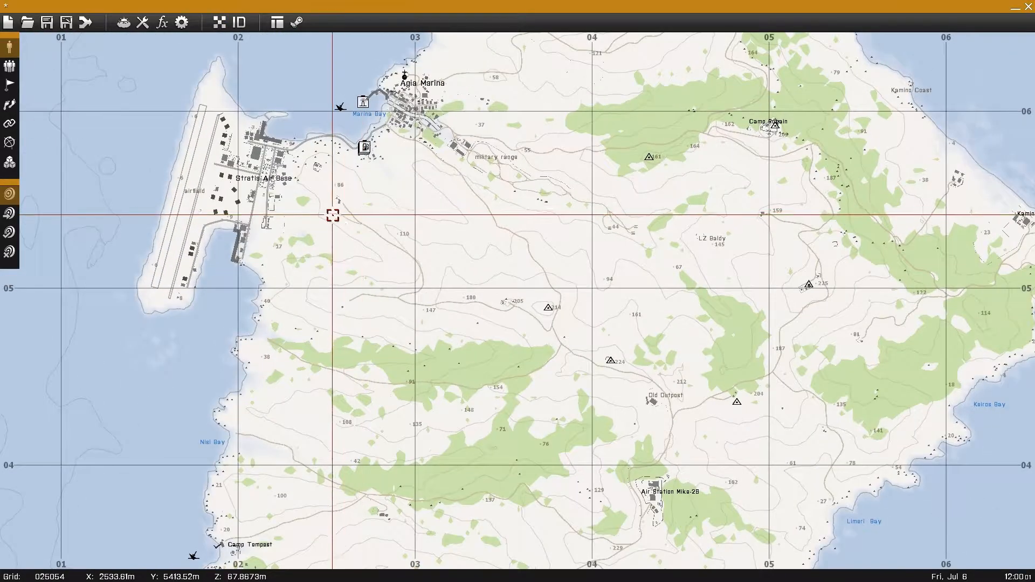
right_click_drag(332, 215, 367, 244)
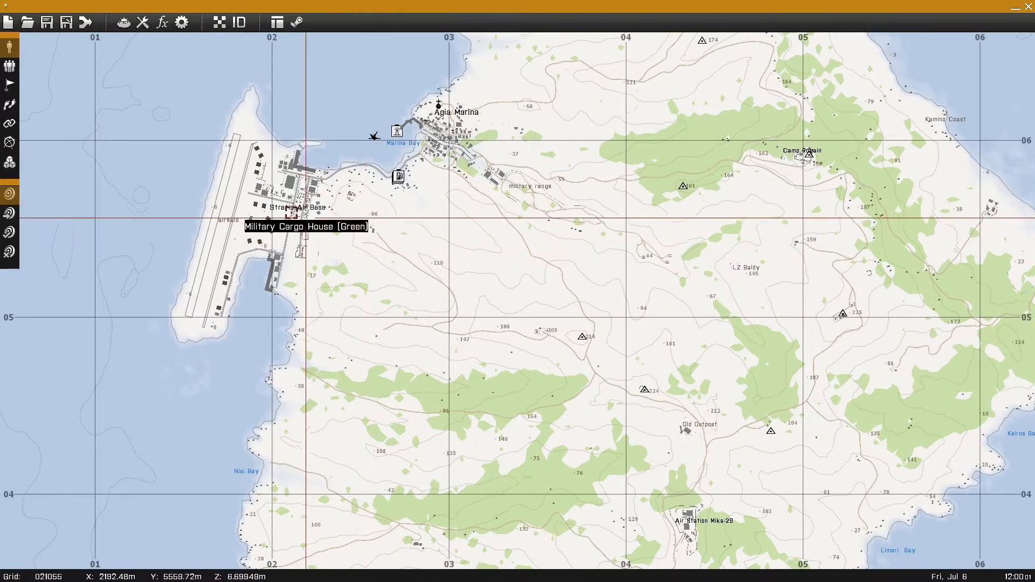
scroll(281, 210, "up", 3)
right_click_drag(282, 210, 371, 245)
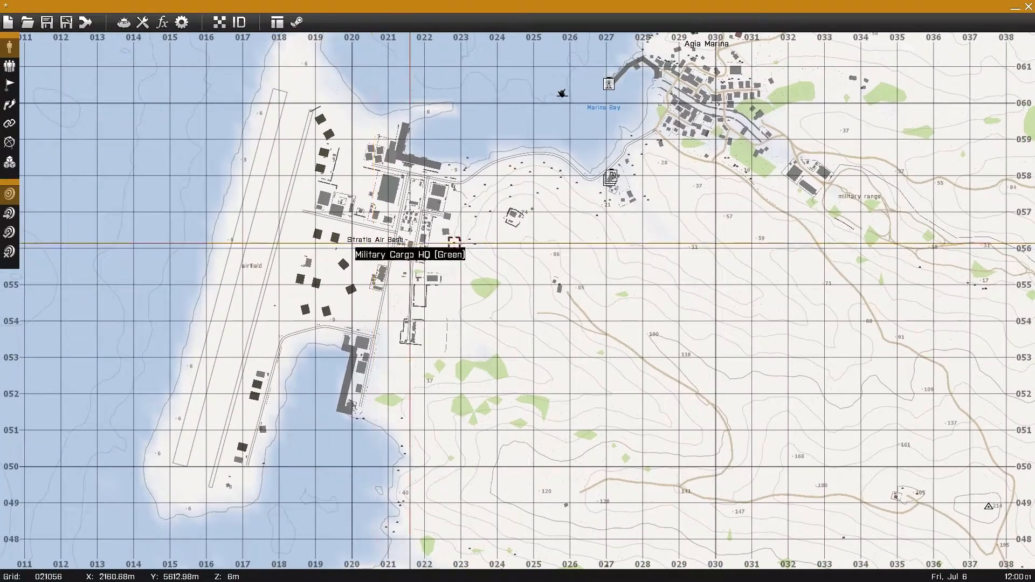
Show the map's satellite textures, look over the air base and the hills to its east, and hide the textures again.
left_click(219, 22)
right_click_drag(594, 279, 531, 244)
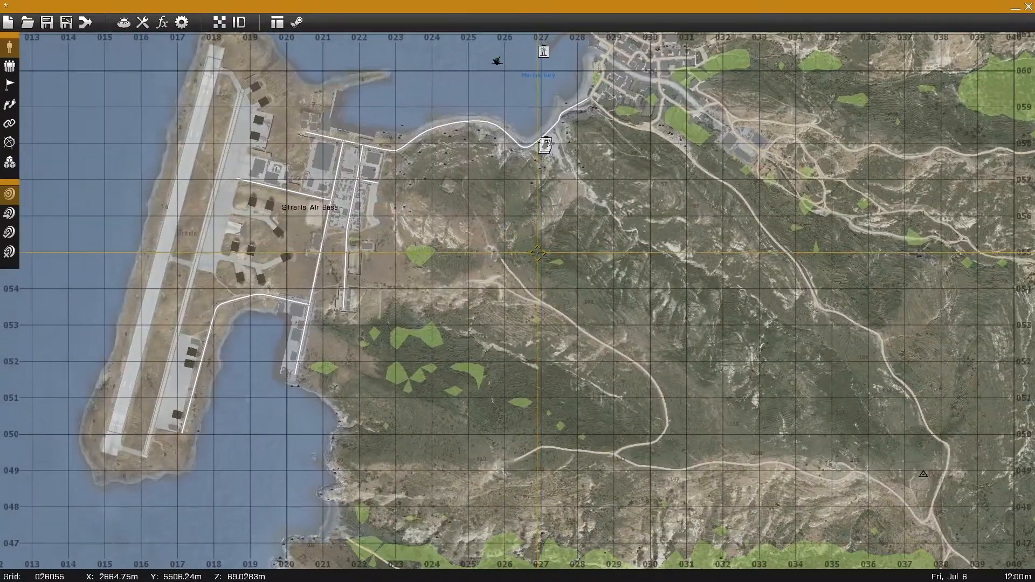
right_click_drag(344, 240, 415, 288)
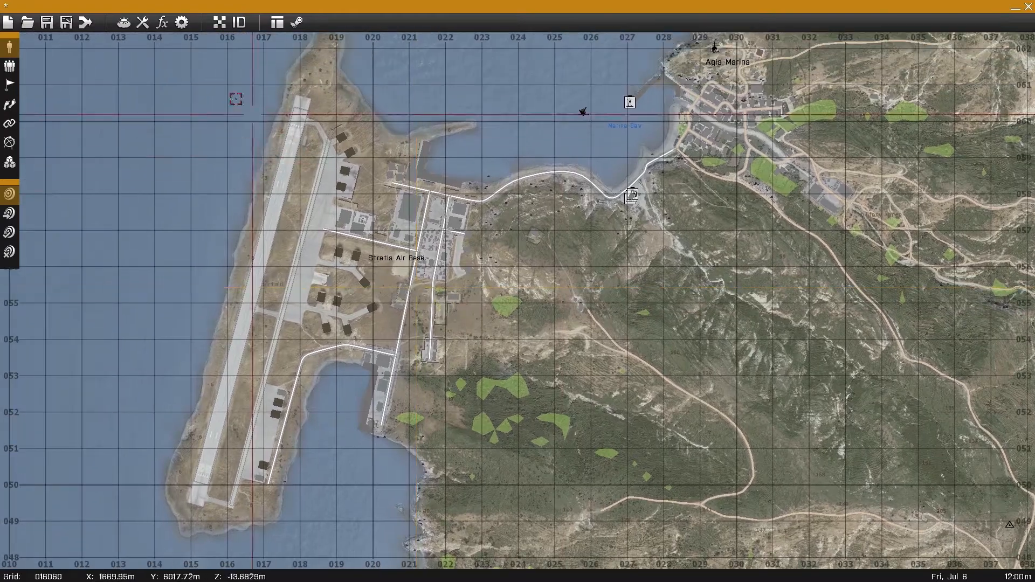
left_click(220, 22)
Zoom in on Stratis Air Base, show the map textures, and examine the bare dirt lot and the hangars beside the airfield.
scroll(377, 227, "up", 10)
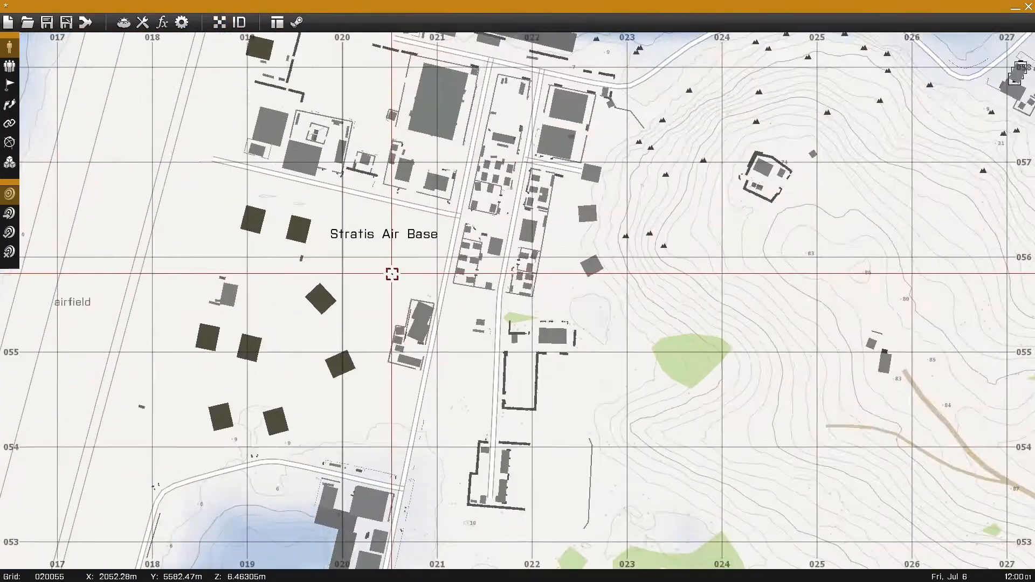
right_click_drag(495, 322, 505, 319)
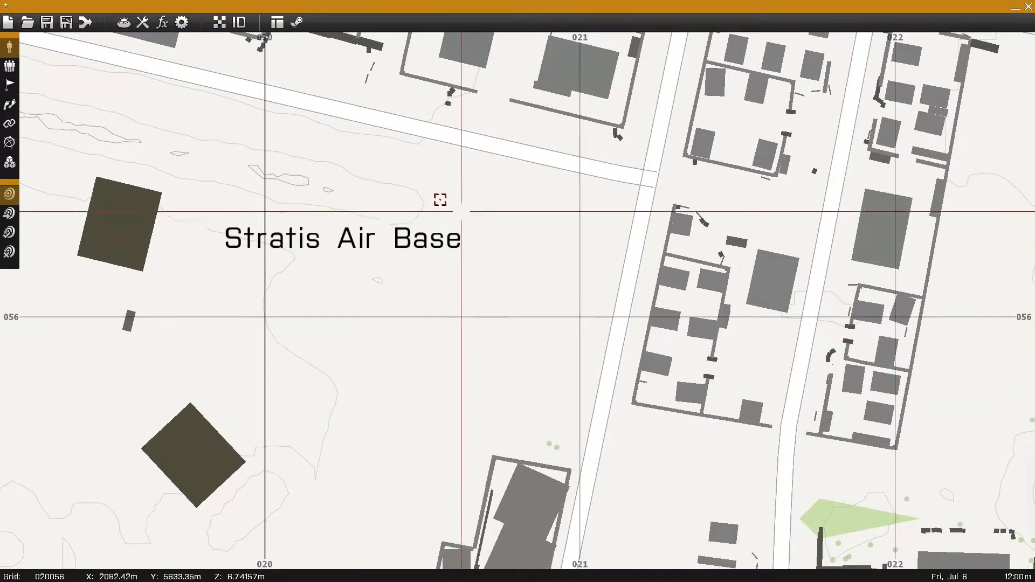
left_click(221, 24)
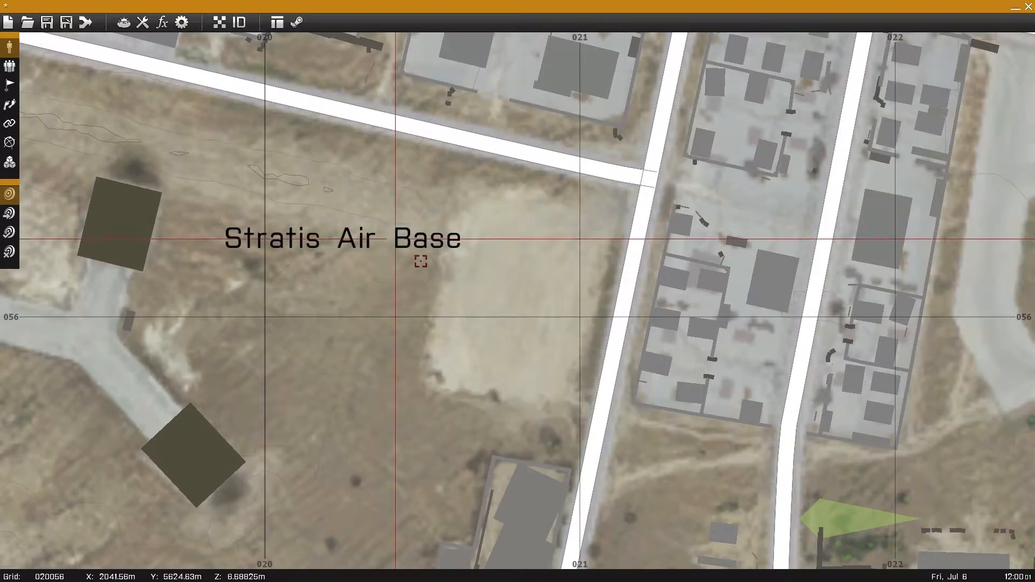
scroll(426, 264, "up", 2)
right_click_drag(506, 318, 463, 277)
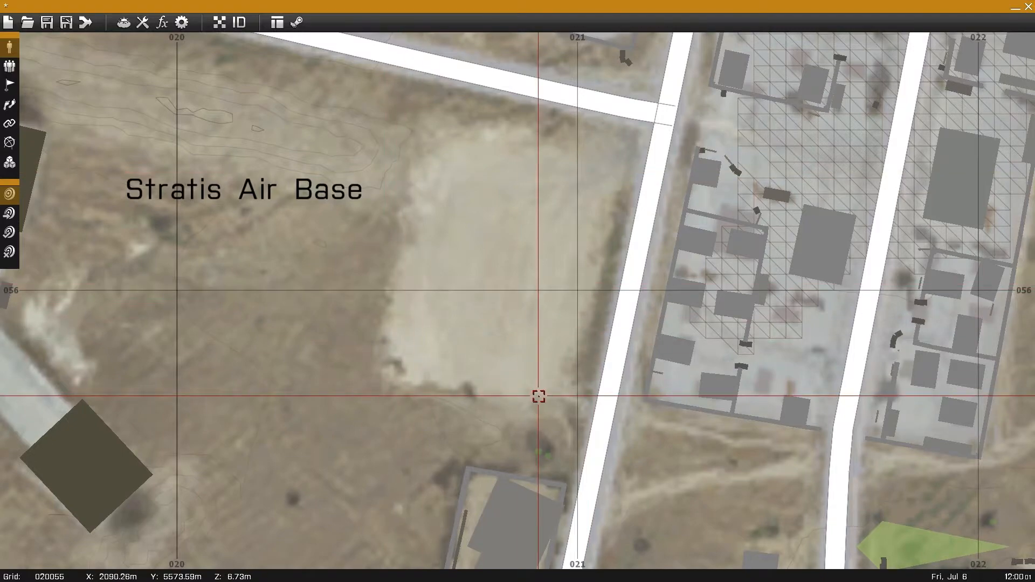
scroll(539, 397, "down", 3)
right_click_drag(520, 404, 698, 285)
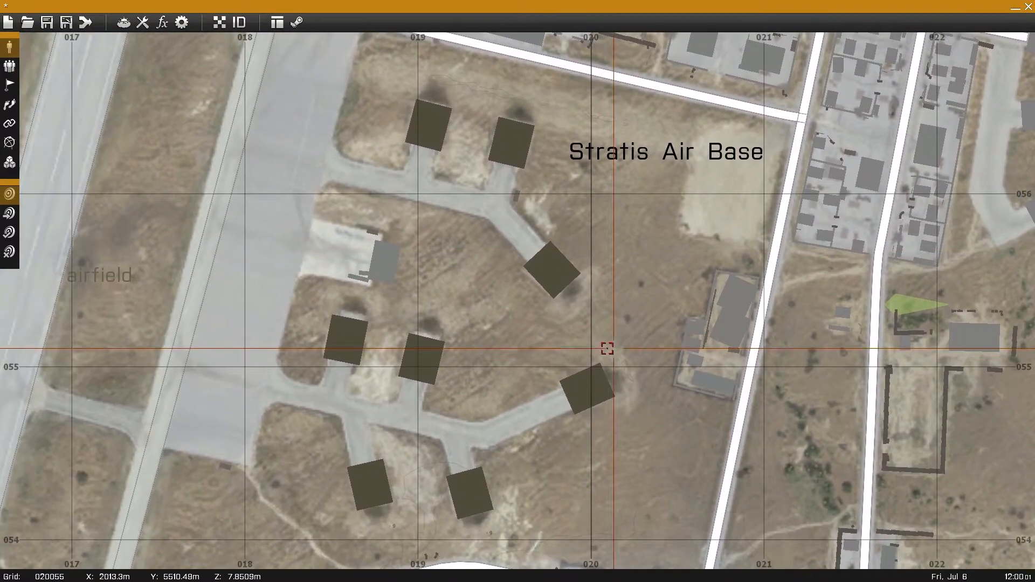
scroll(491, 200, "up", 2)
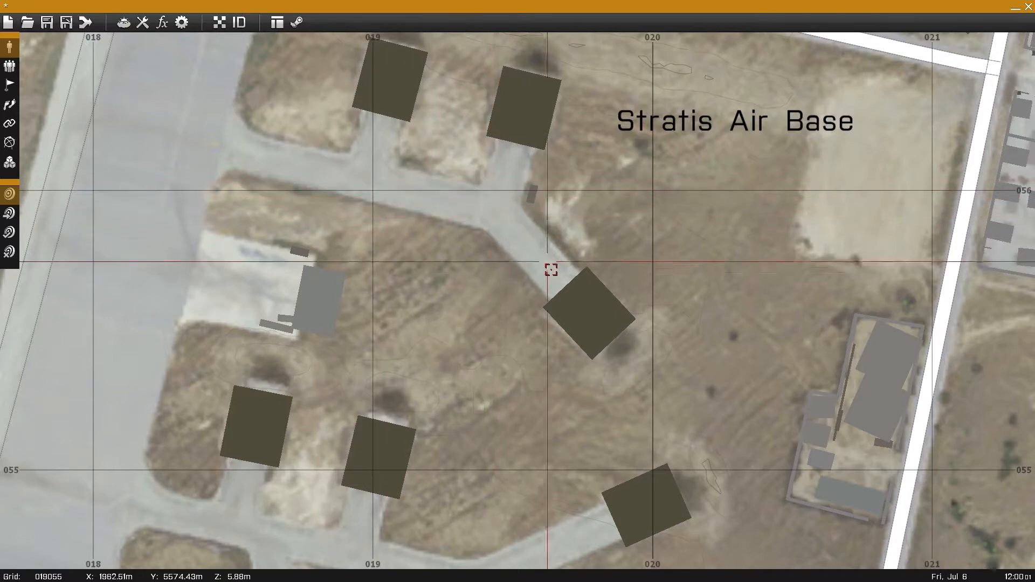
Compare the air base with and without map textures, close up and from farther out, ending with the textures hidden.
left_click(220, 22)
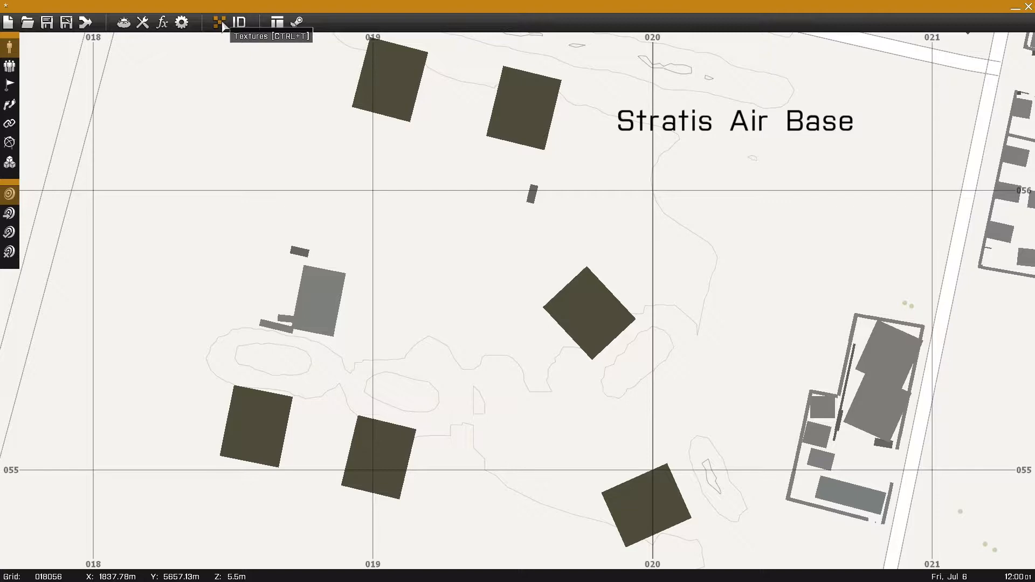
left_click(220, 22)
scroll(408, 219, "down", 3)
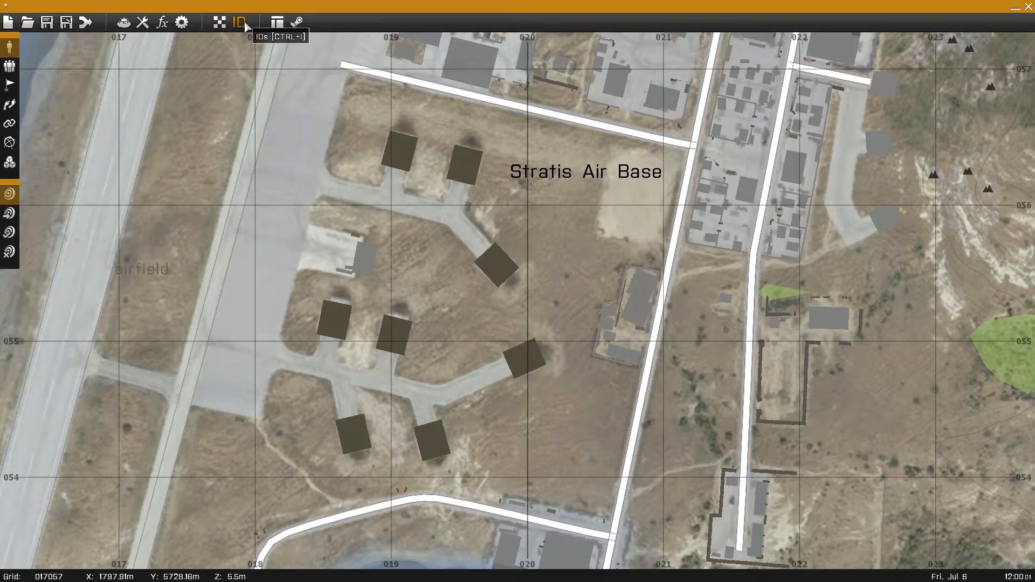
scroll(426, 183, "down", 10)
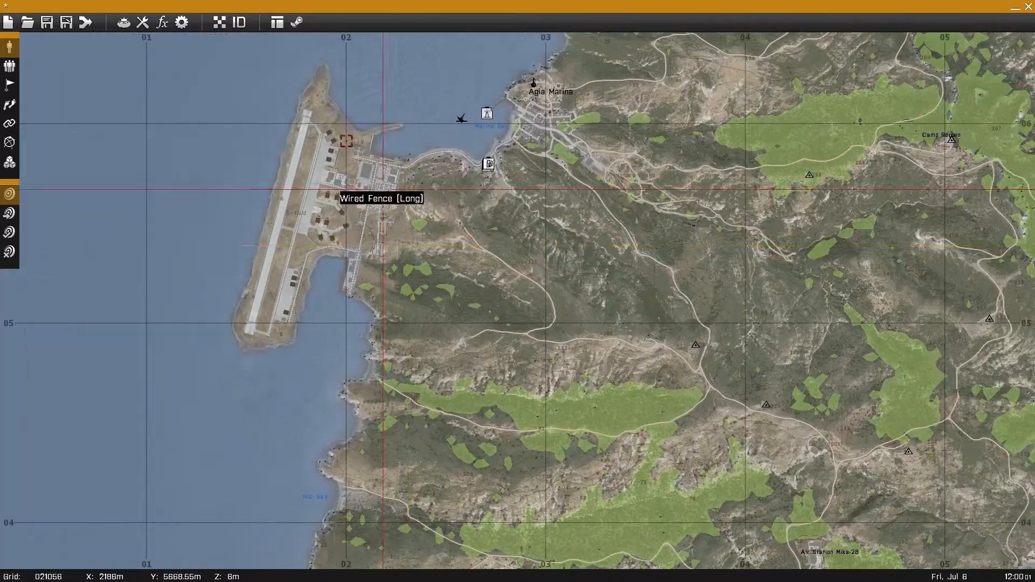
left_click(219, 22)
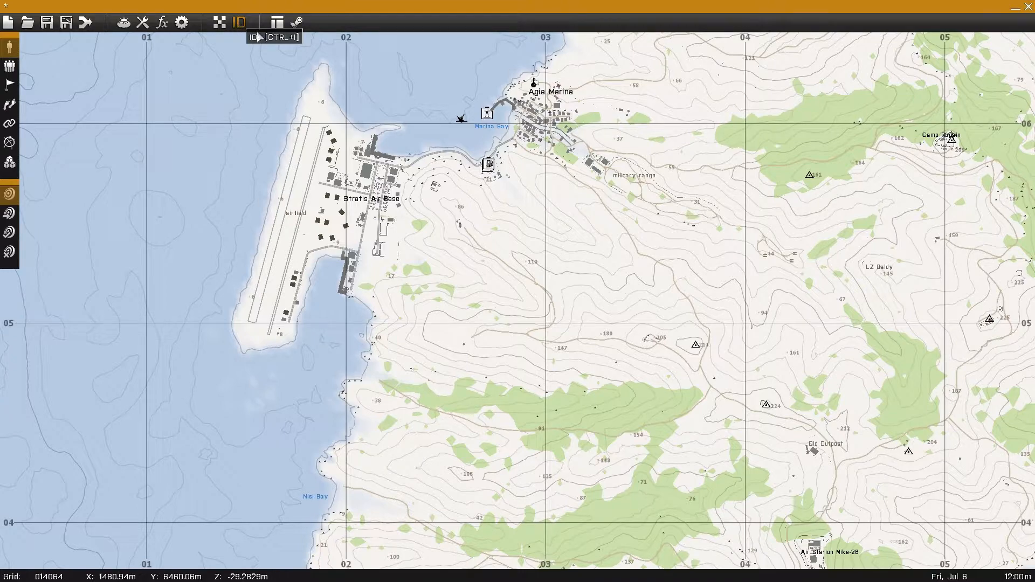
Preview the Traditional editor layout, choose Streamlined instead, and accept the choice without restarting the editor.
scroll(313, 243, "up", 4)
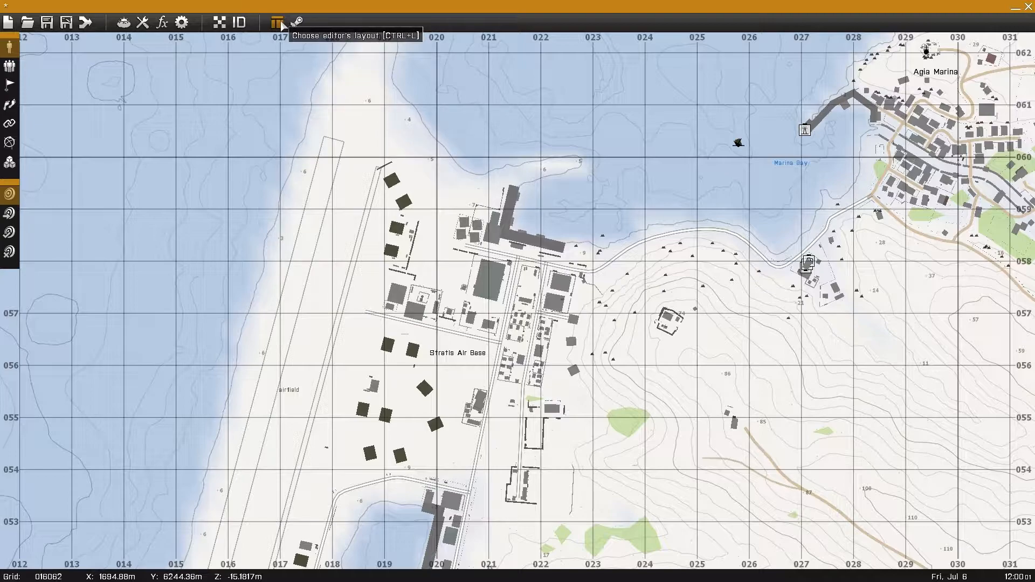
left_click(278, 22)
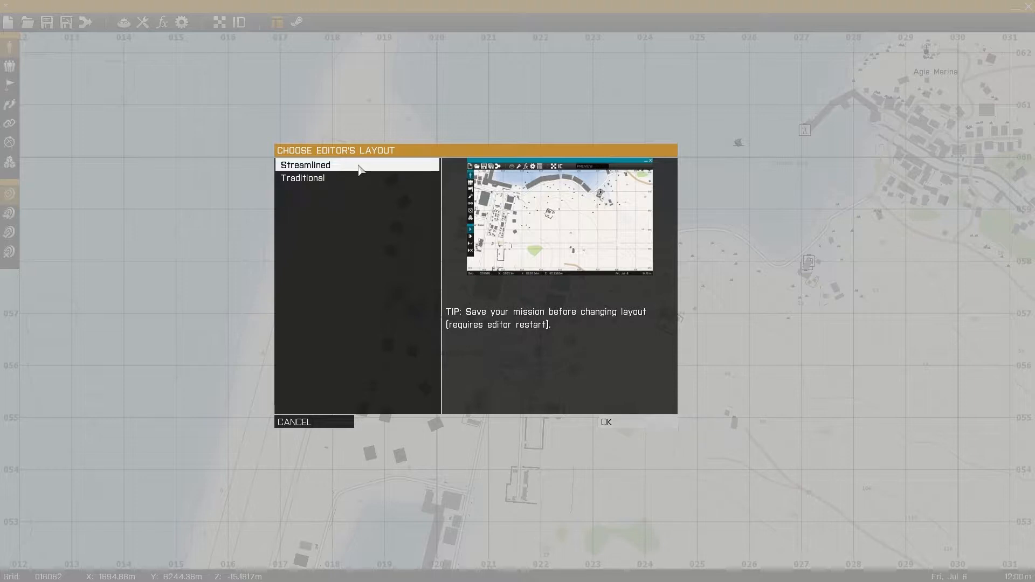
left_click(331, 178)
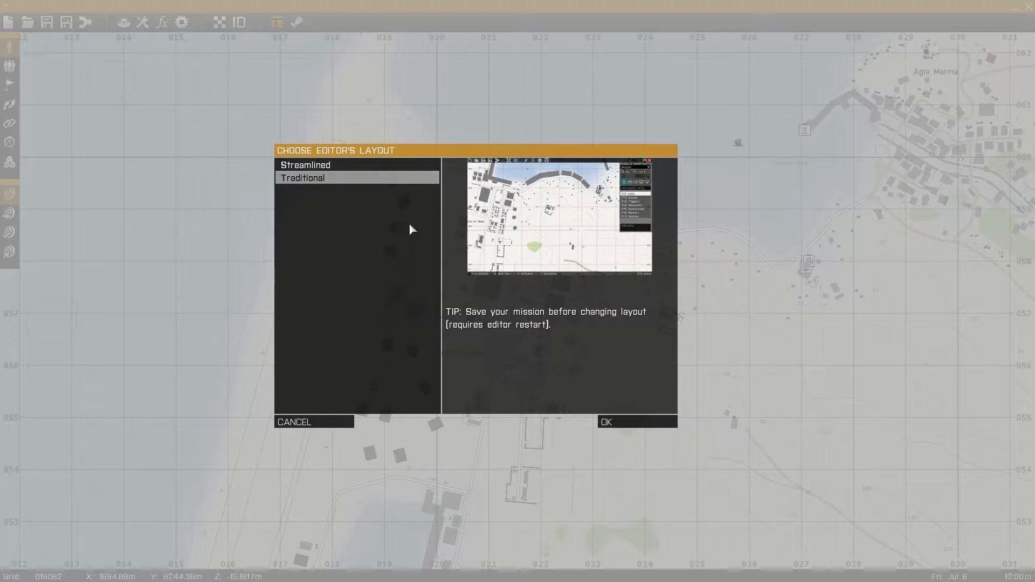
left_click(347, 166)
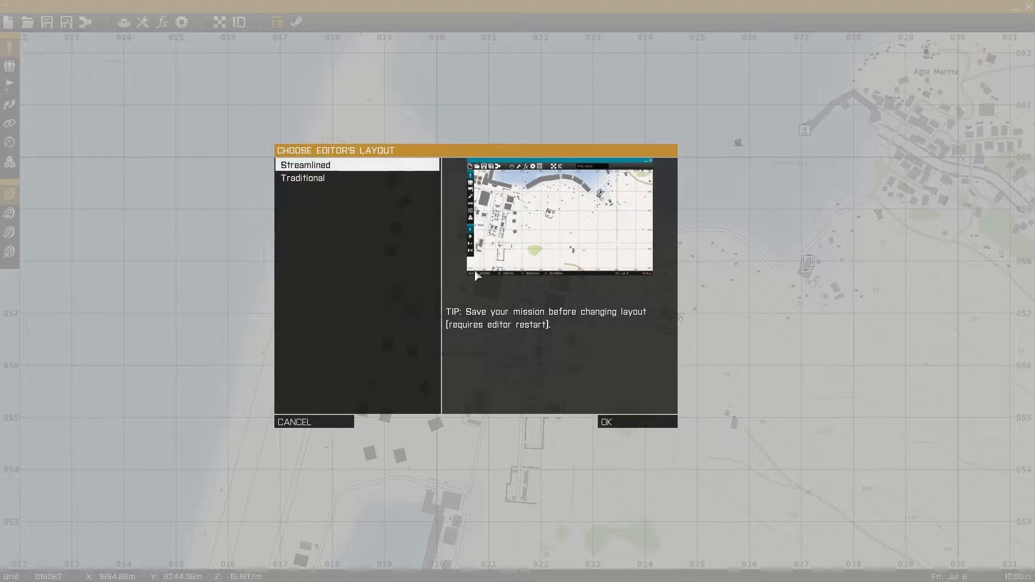
left_click(634, 427)
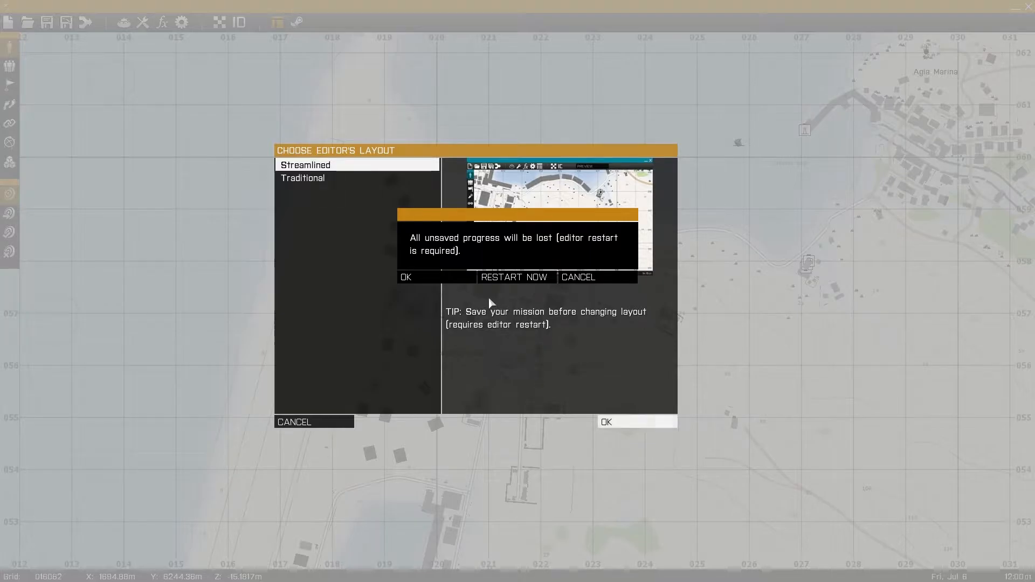
left_click(426, 278)
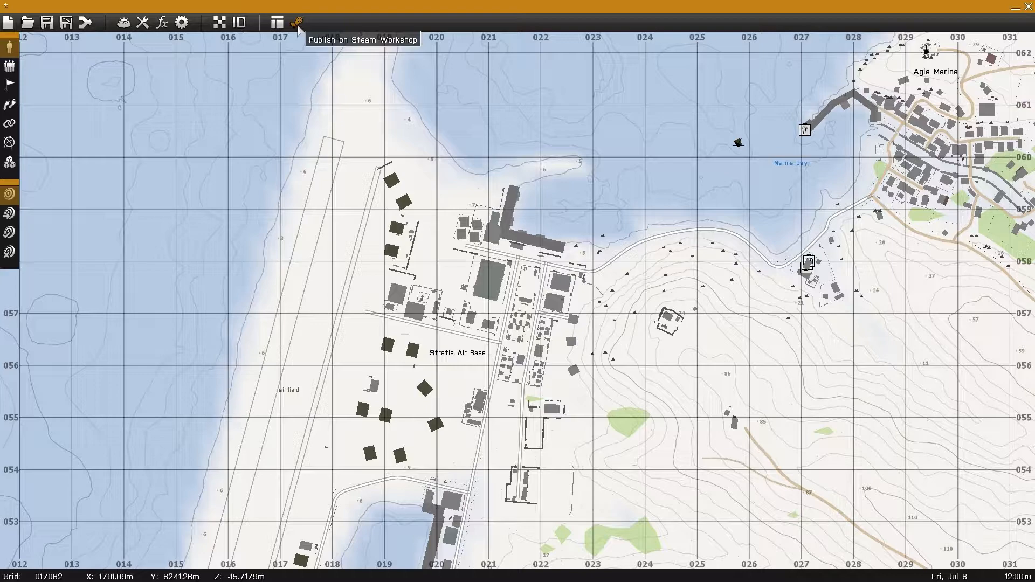
Start inserting a unit on the northern part of the Stratis Air Base runway, with BLUFOR as its side.
scroll(286, 162, "down", 5)
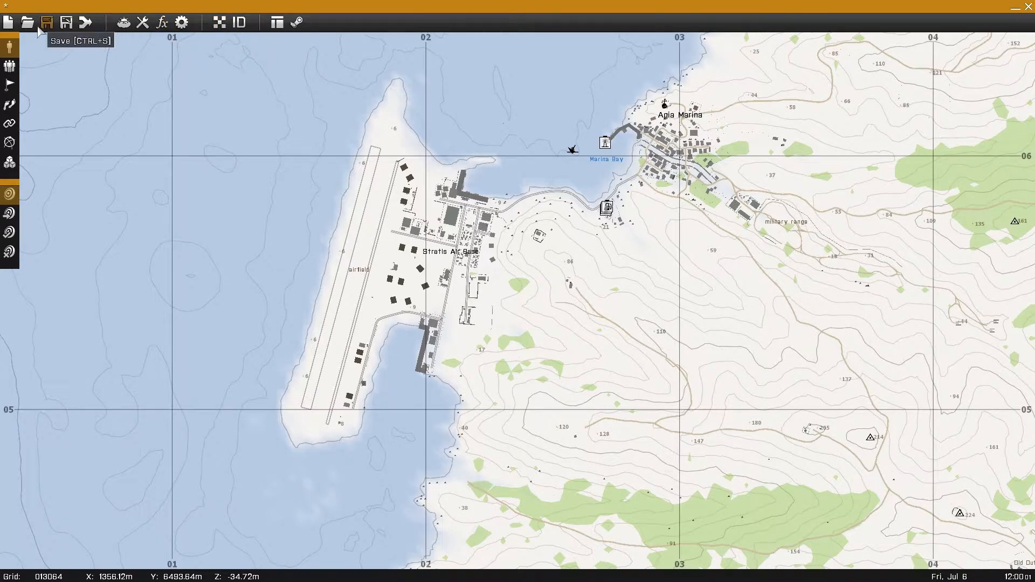
right_click_drag(116, 55, 108, 119)
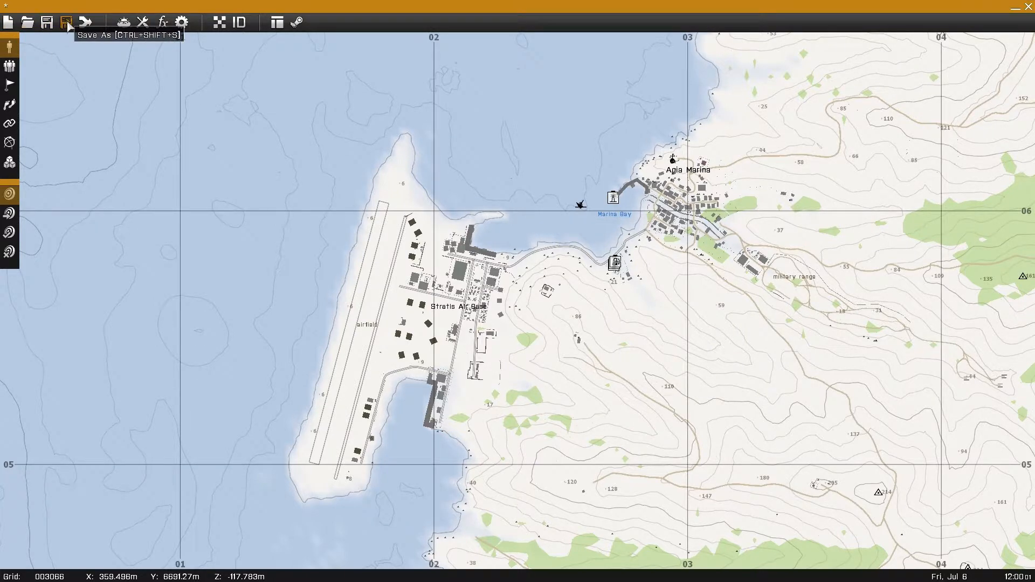
right_click_drag(331, 222, 266, 174)
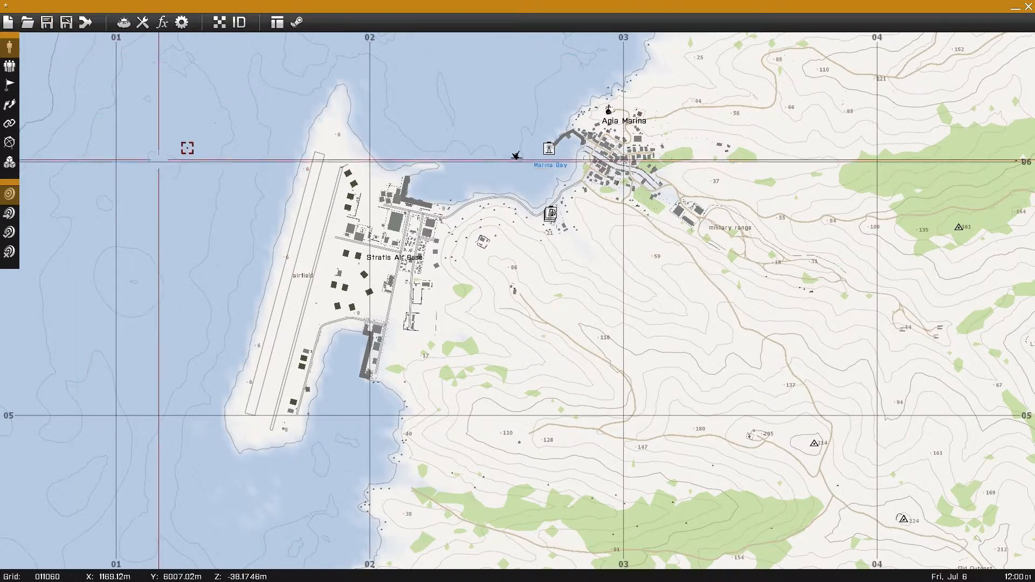
scroll(331, 217, "up", 6)
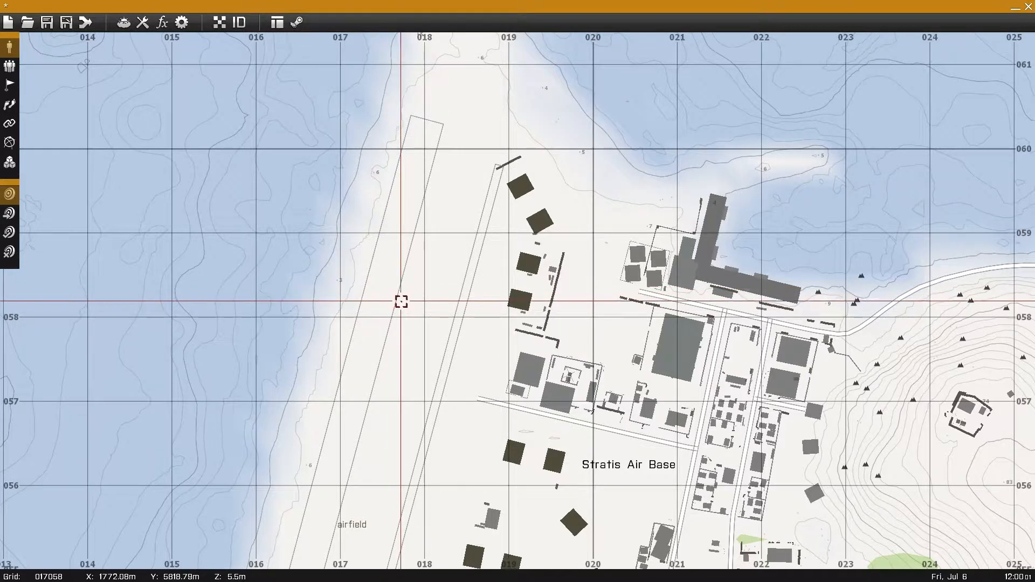
right_click_drag(437, 358, 421, 335)
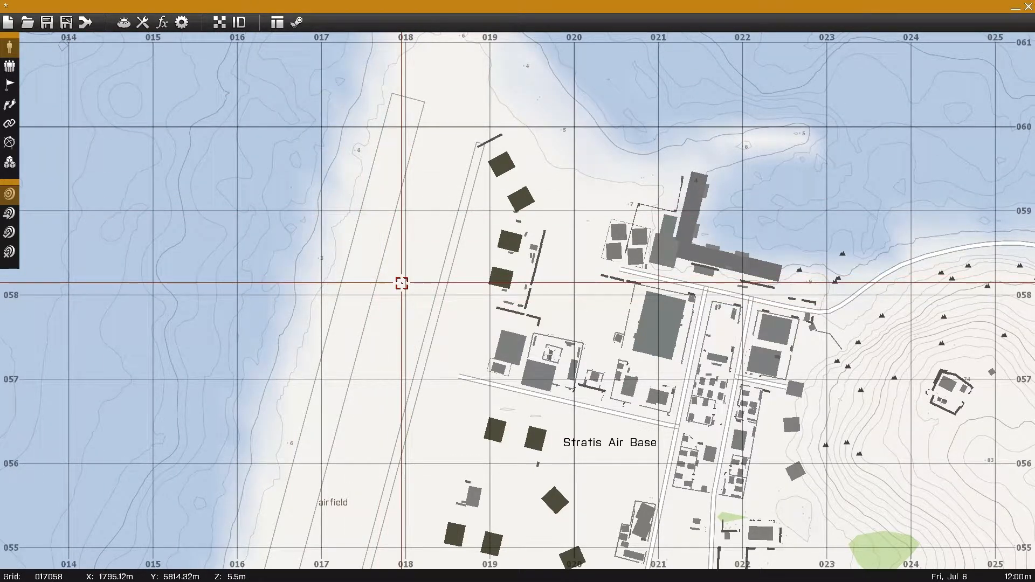
double_click(401, 283)
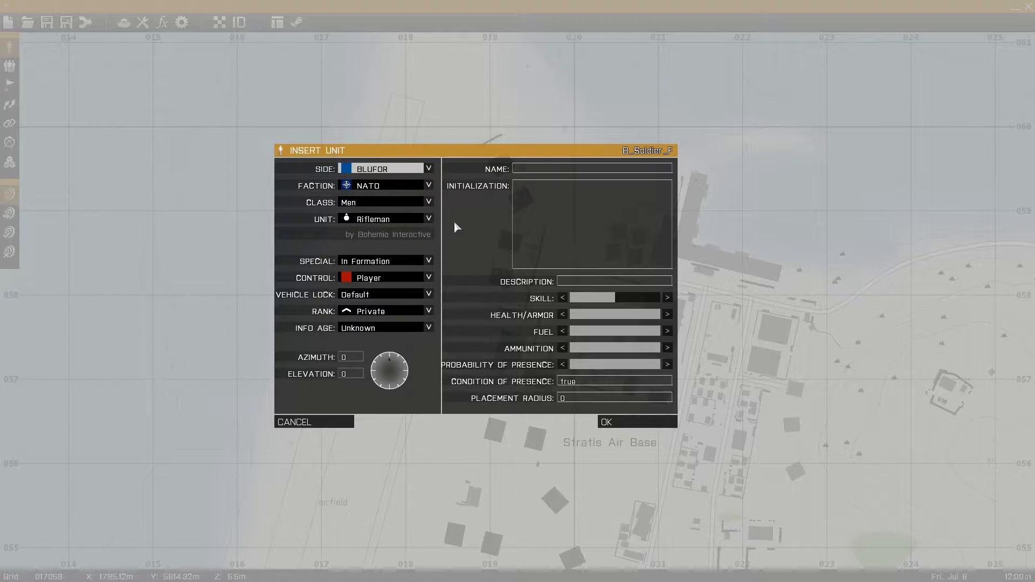
left_click(393, 170)
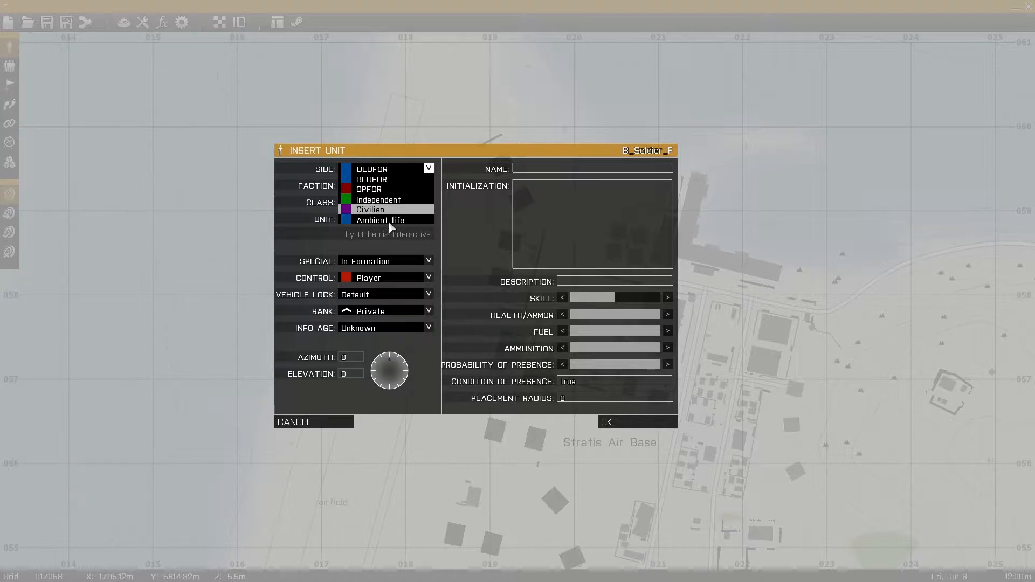
left_click(396, 176)
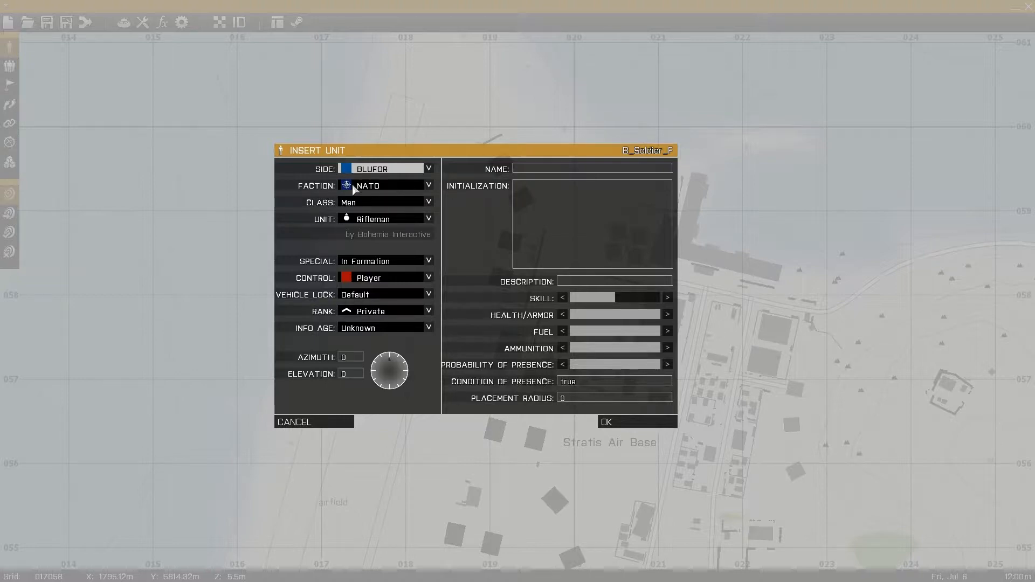
Look through the BLUFOR factions and try Independent as the new unit's side.
left_click(408, 188)
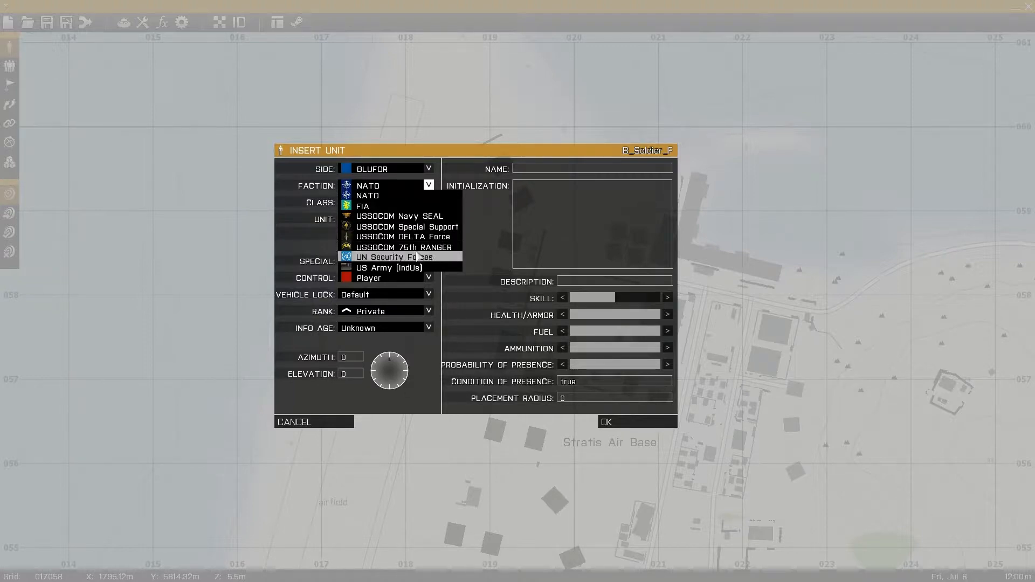
left_click(389, 167)
left_click(383, 193)
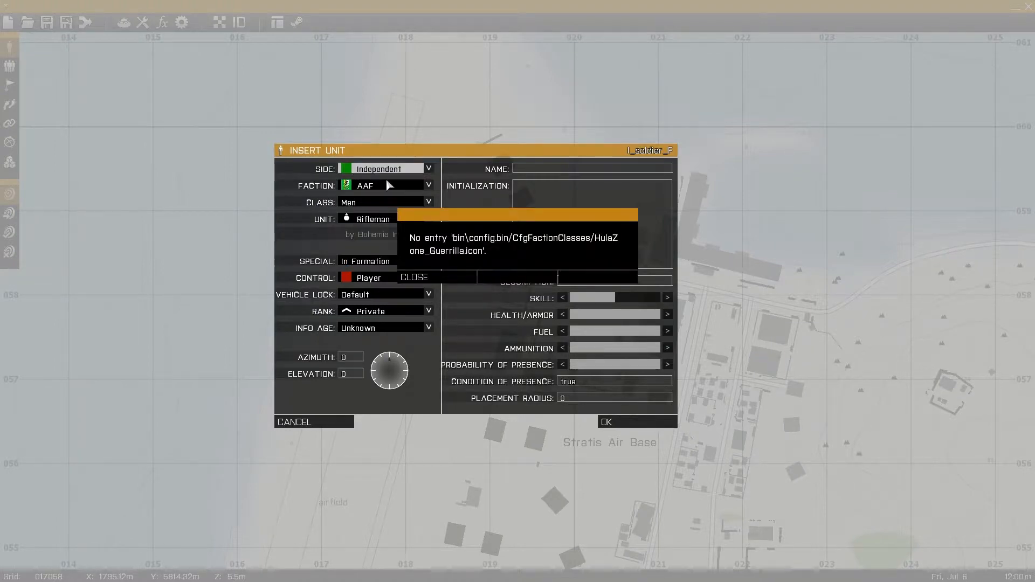
left_click(415, 277)
Look through the OPFOR factions for the new unit, and set its side to BLUFOR.
left_click(386, 169)
left_click(382, 189)
left_click(382, 189)
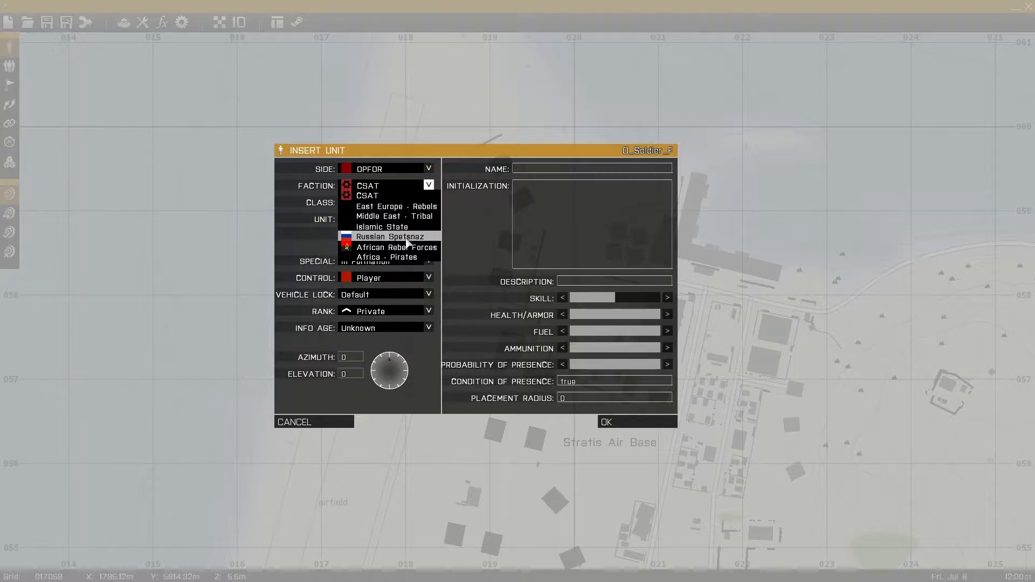
left_click(402, 168)
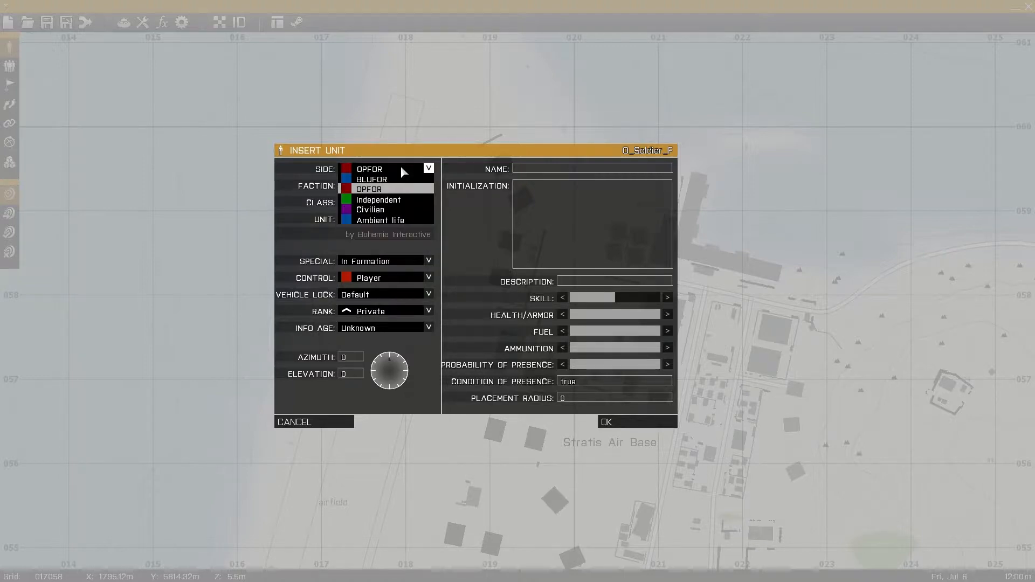
left_click(402, 183)
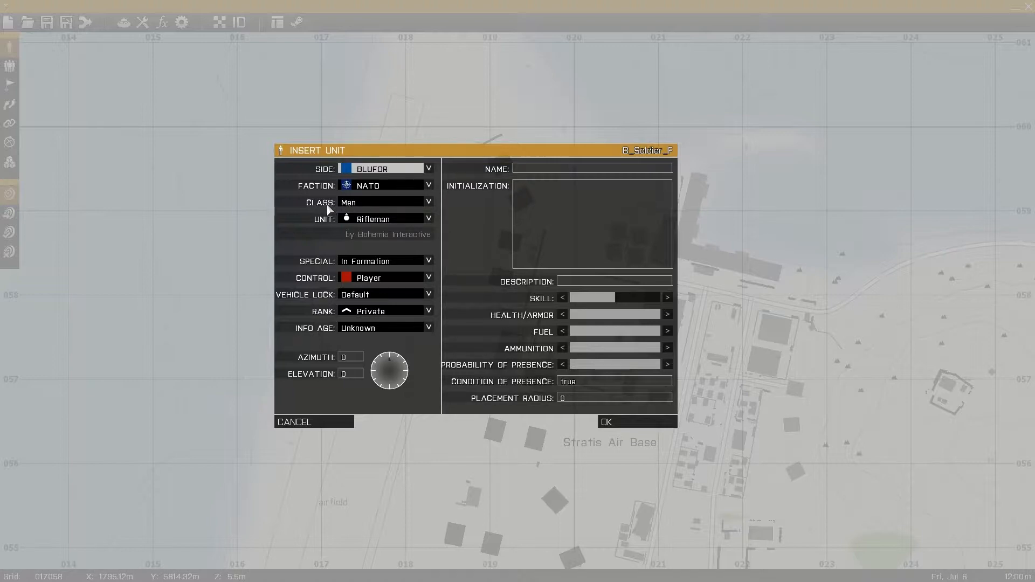
Look through the NATO unit classes and the vehicles available in the Cars class.
left_click(379, 205)
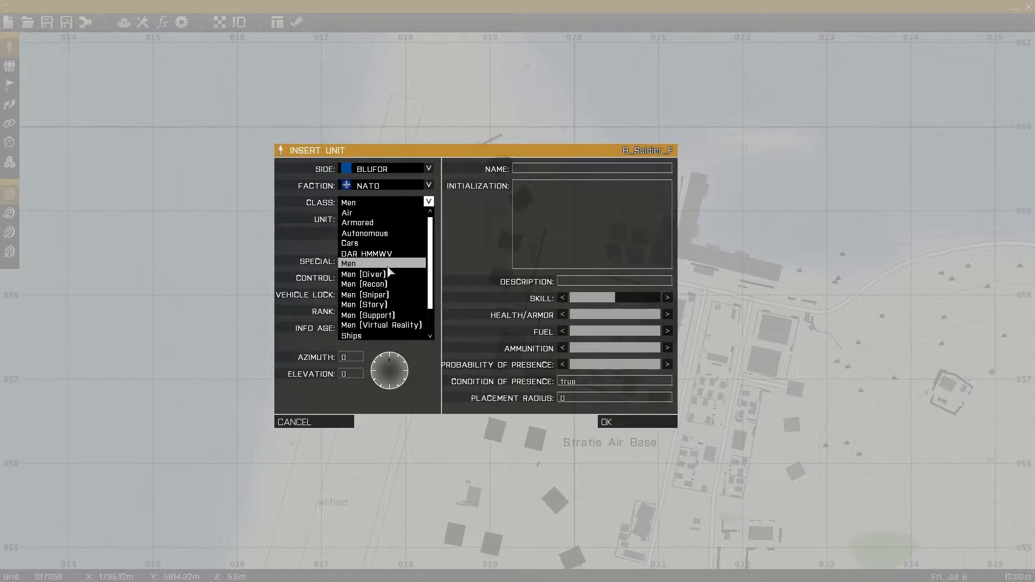
scroll(389, 271, "down", 3)
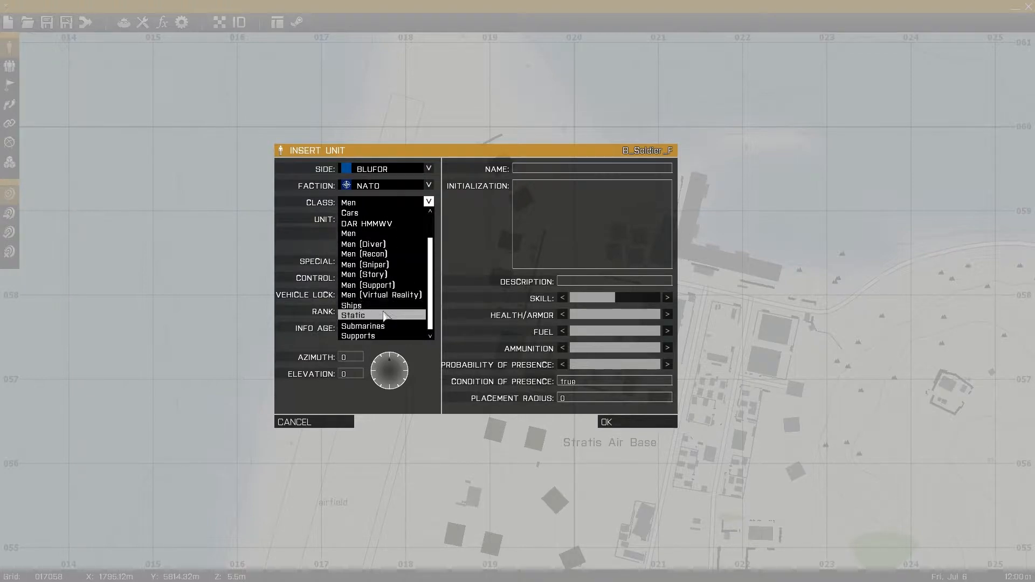
scroll(380, 307, "up", 3)
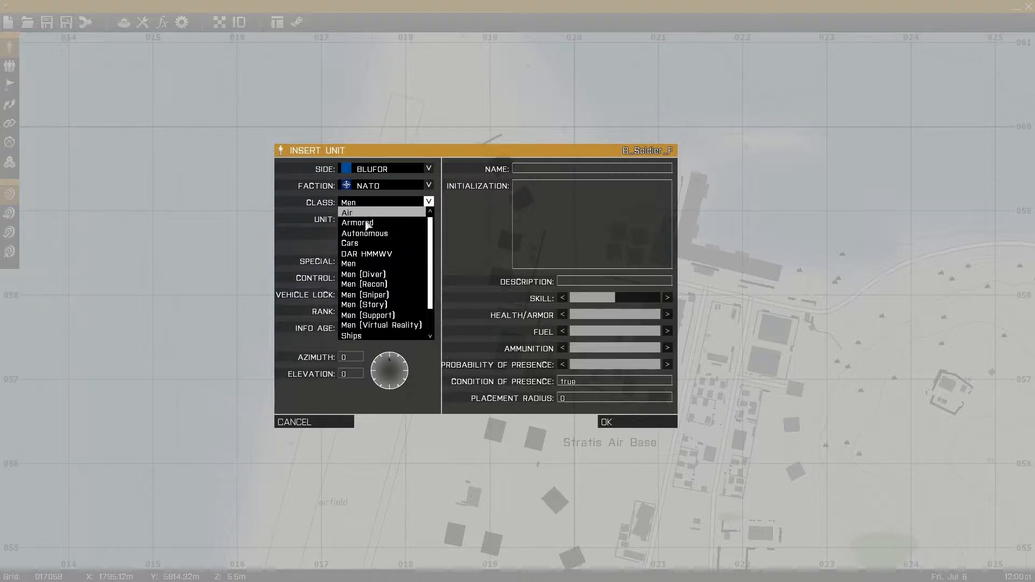
left_click(367, 244)
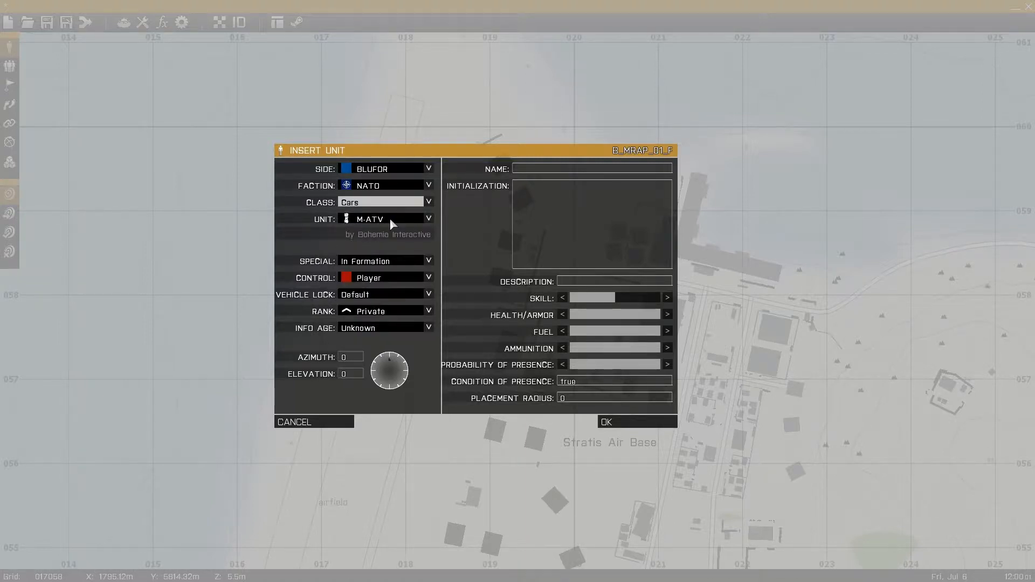
left_click(380, 222)
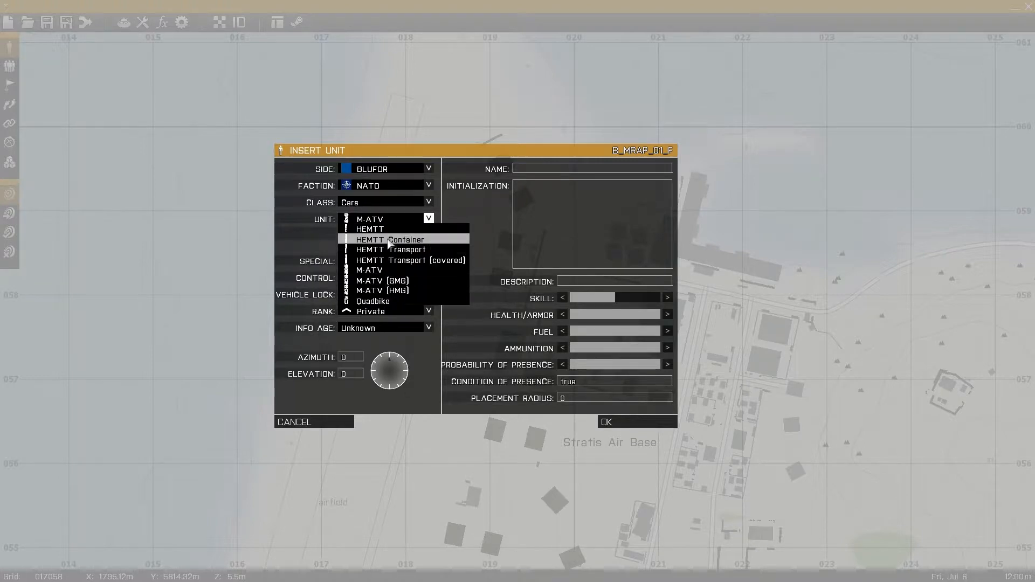
Switch the unit class to Air and look through the available NATO aircraft.
left_click(383, 204)
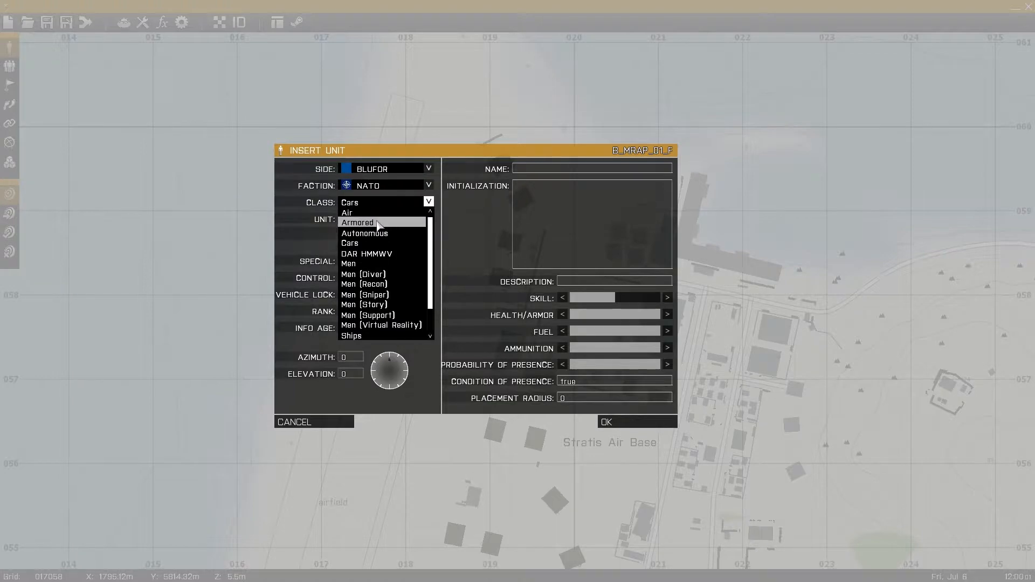
left_click(382, 213)
left_click(379, 222)
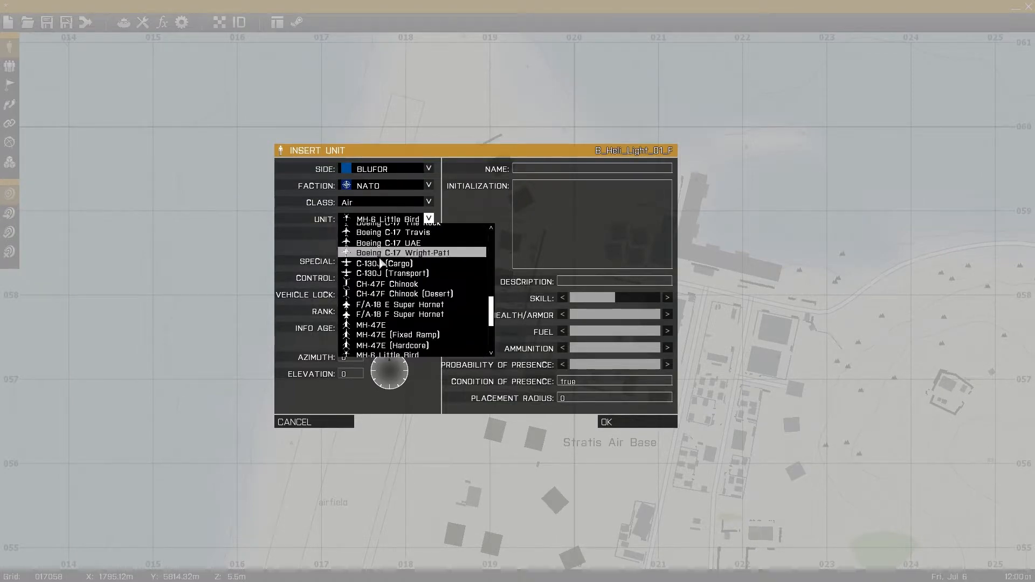
scroll(374, 302, "down", 2)
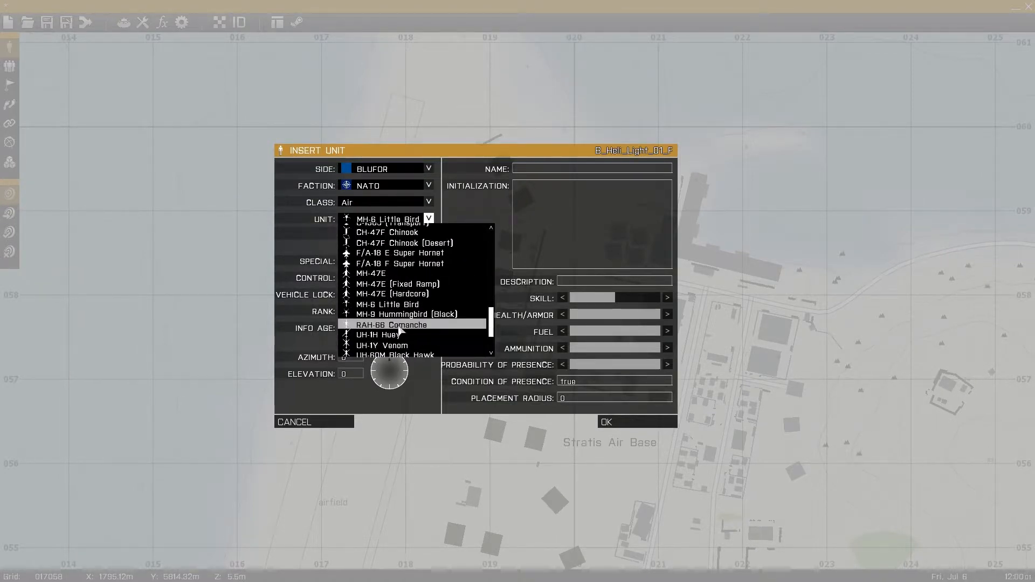
scroll(399, 333, "up", 2)
scroll(402, 304, "up", 5)
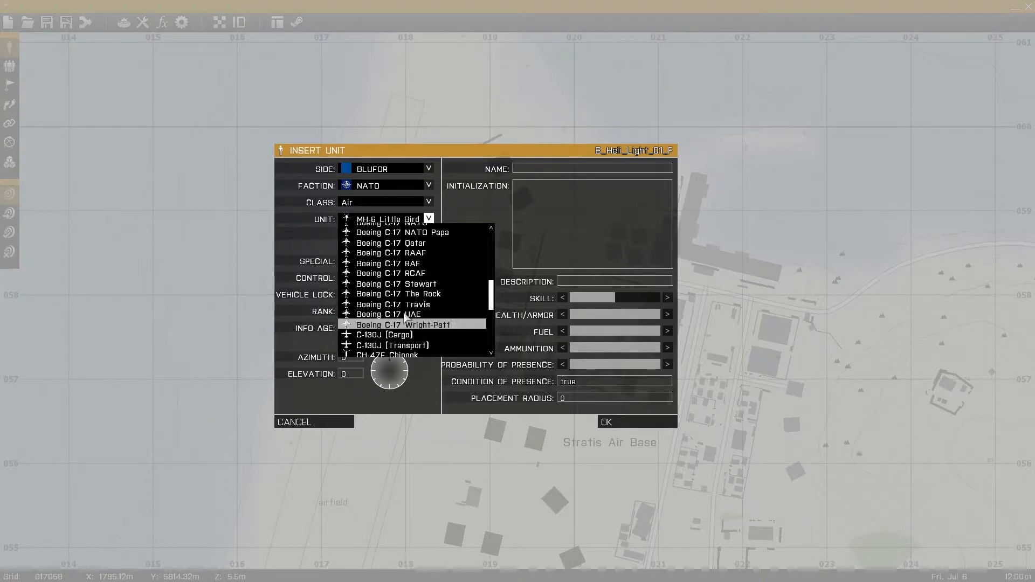
scroll(403, 302, "up", 4)
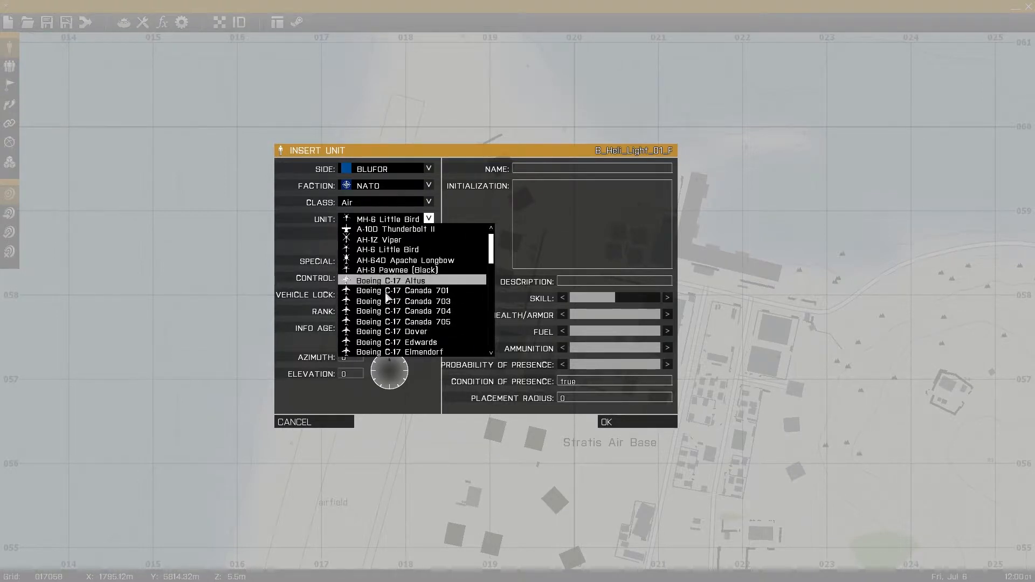
left_click(414, 205)
left_click(414, 205)
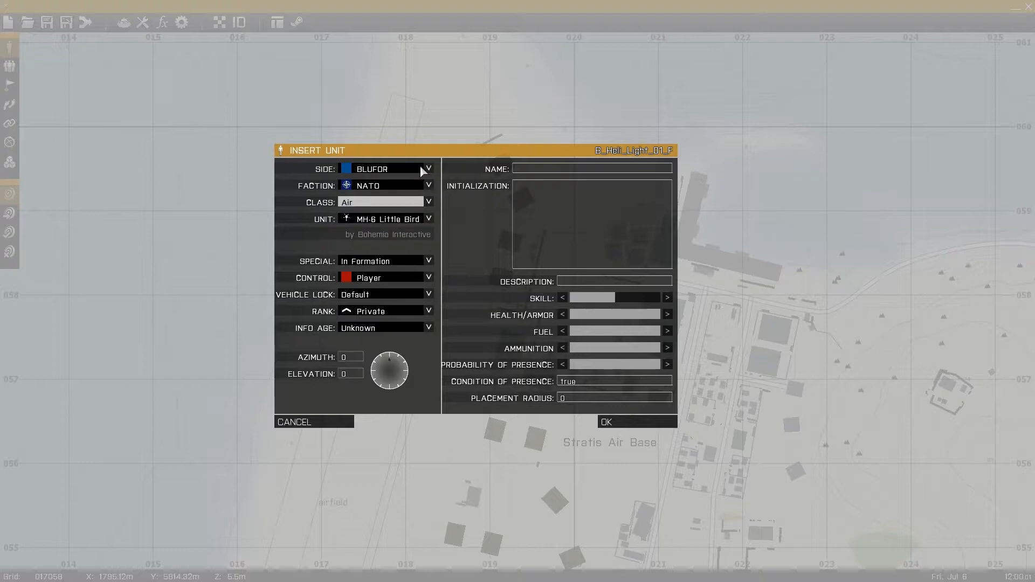
Set the unit's class to Men, look through the infantry types, and choose Rifleman.
left_click(401, 205)
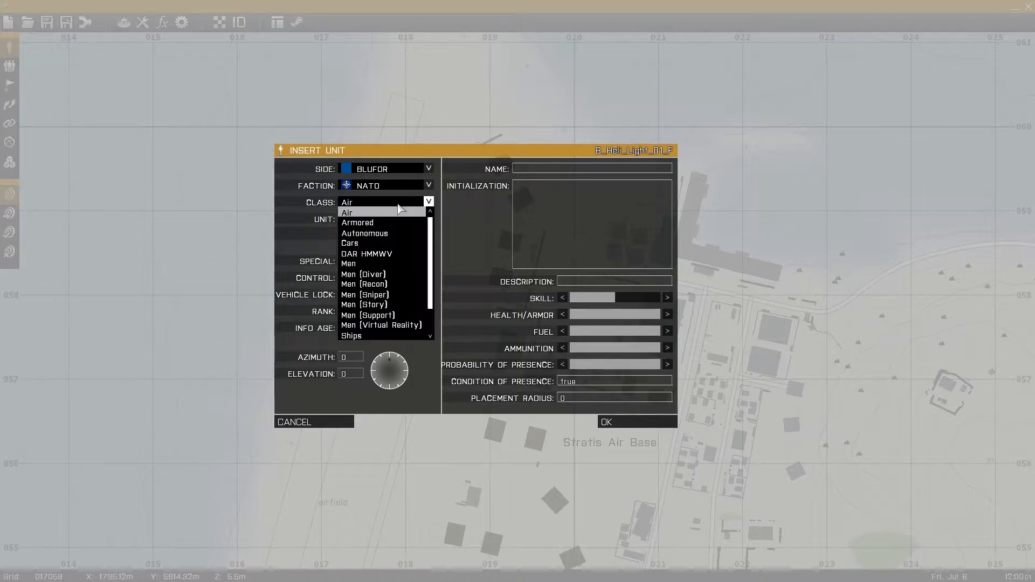
left_click(353, 264)
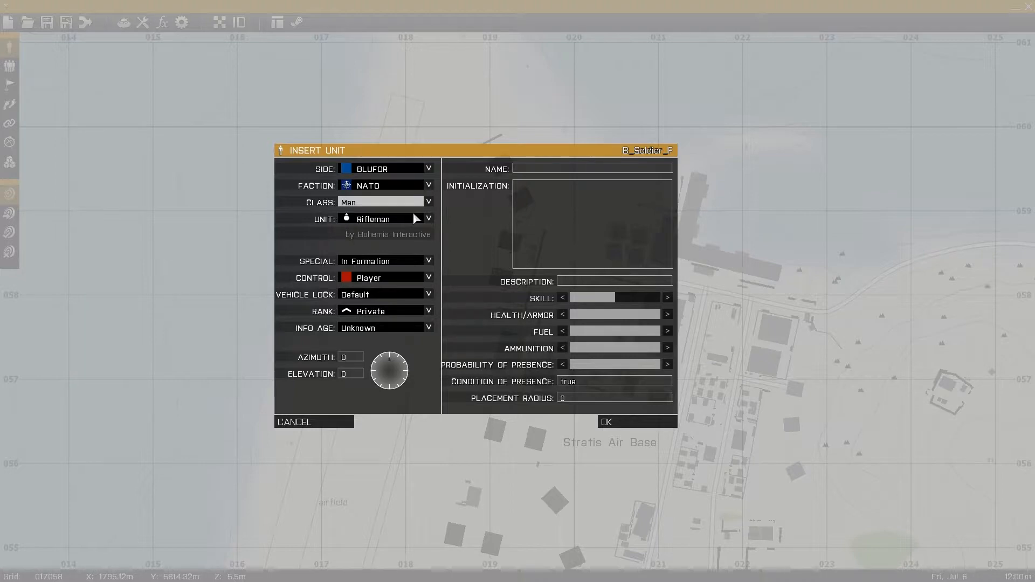
left_click(393, 221)
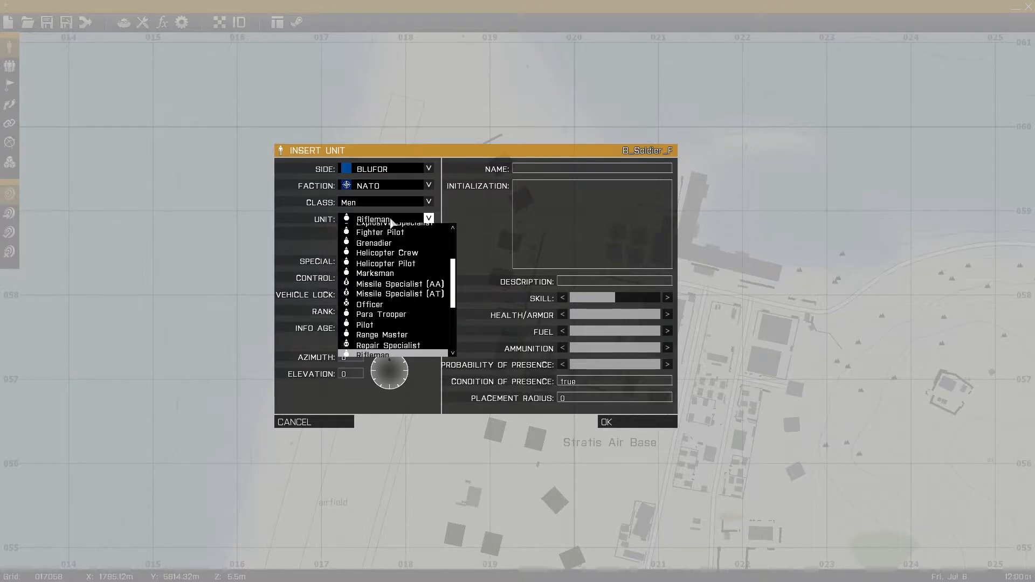
scroll(456, 286, "down", 1)
scroll(456, 295, "down", 3)
scroll(456, 295, "up", 5)
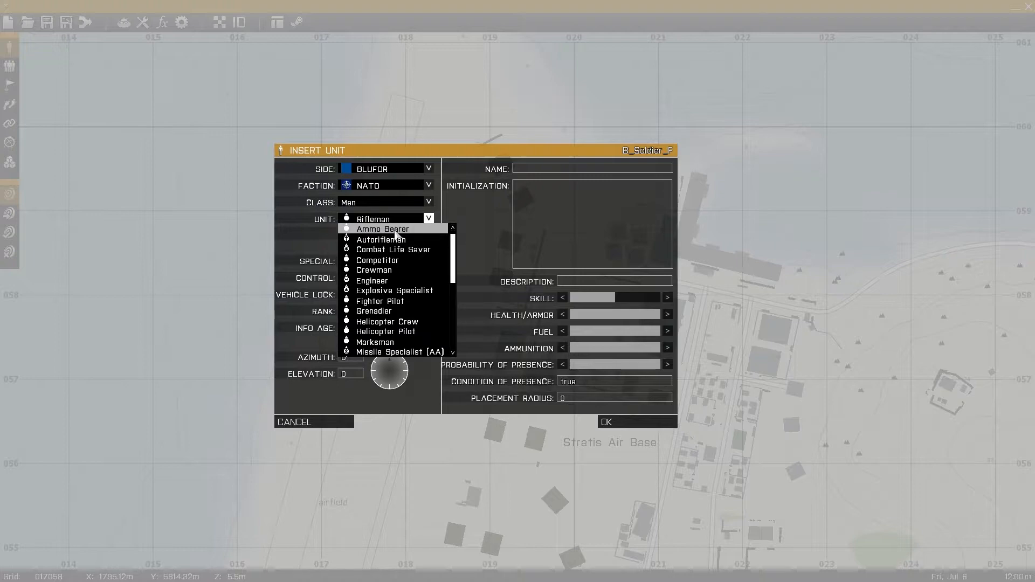
scroll(396, 324, "down", 4)
scroll(396, 322, "down", 10)
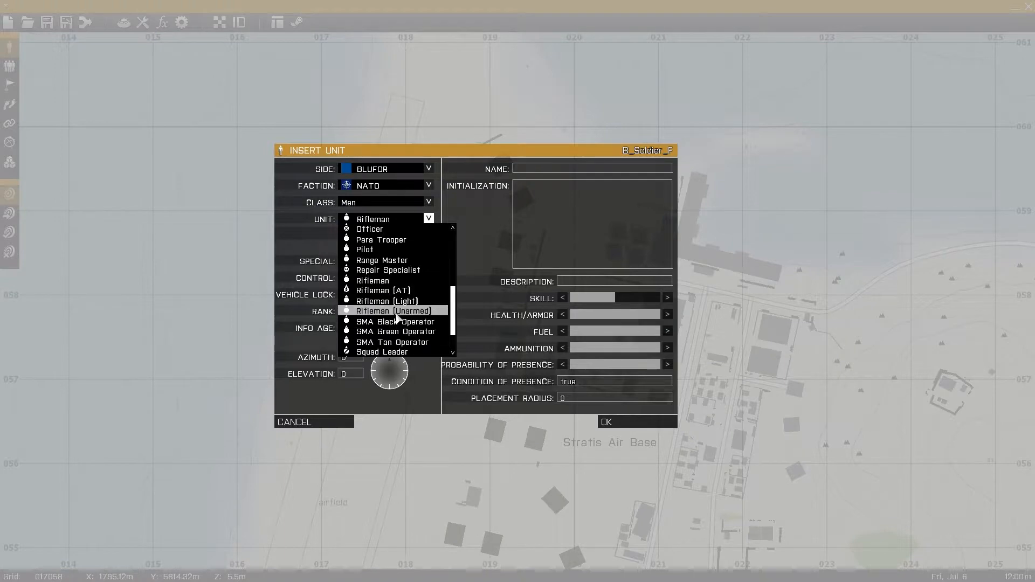
left_click(404, 281)
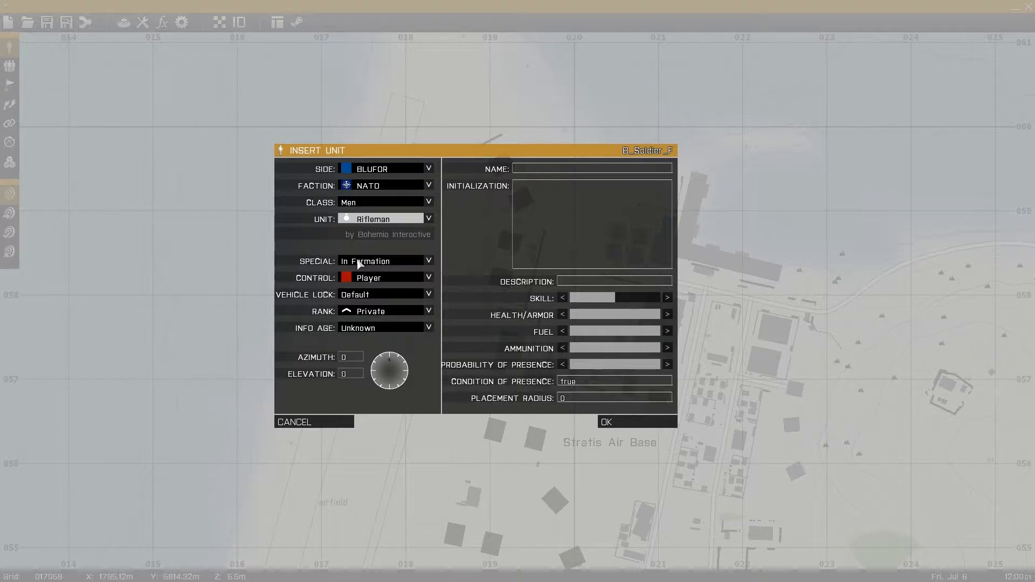
Set the rifleman's Special option to None and its Control to Player.
left_click(394, 263)
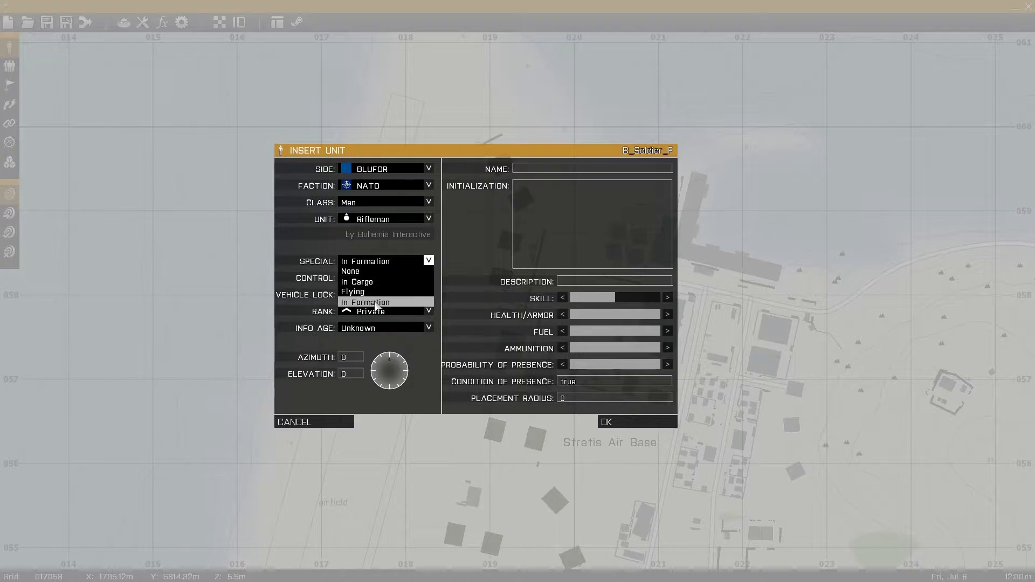
left_click(370, 272)
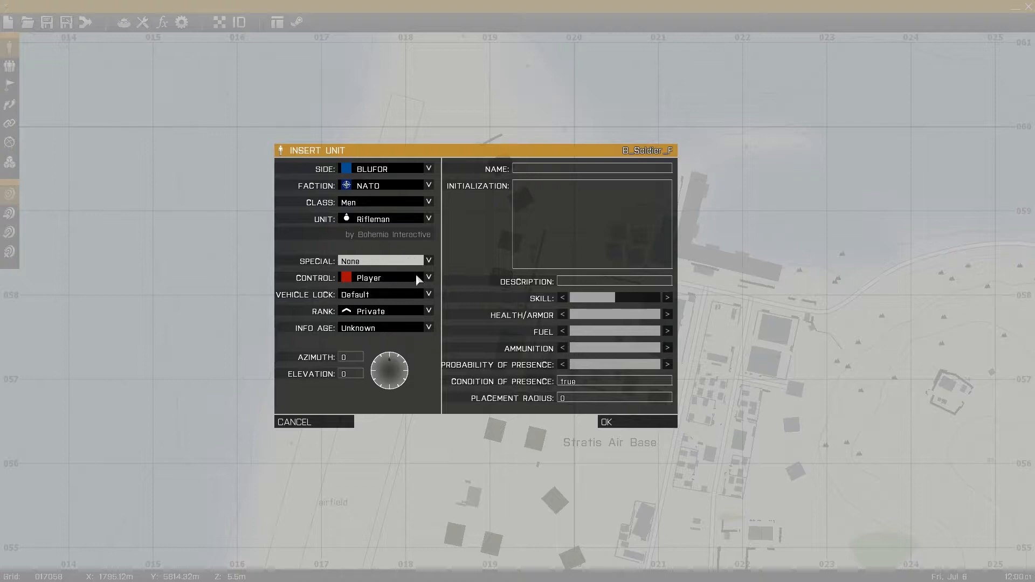
left_click(388, 280)
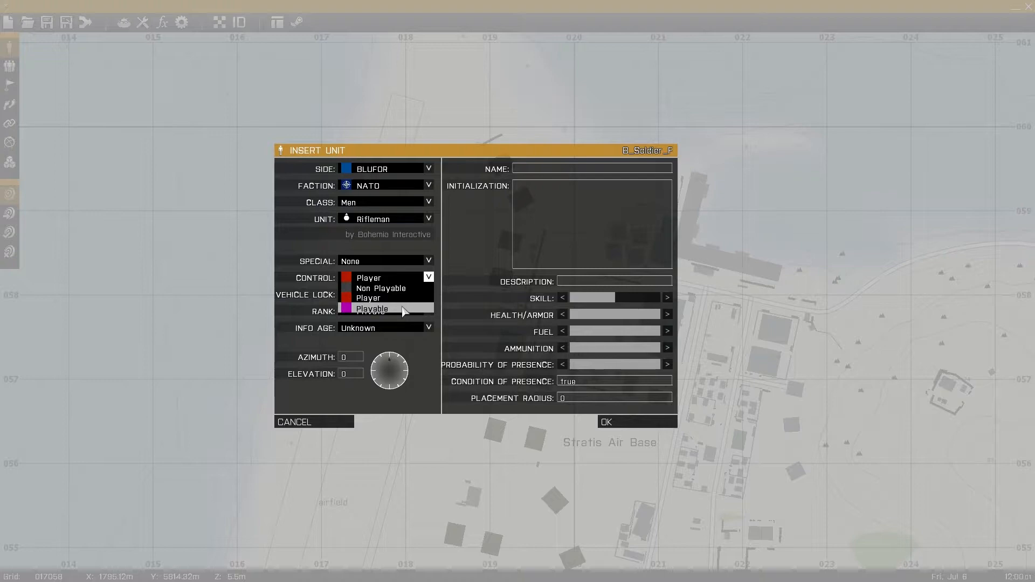
left_click(399, 298)
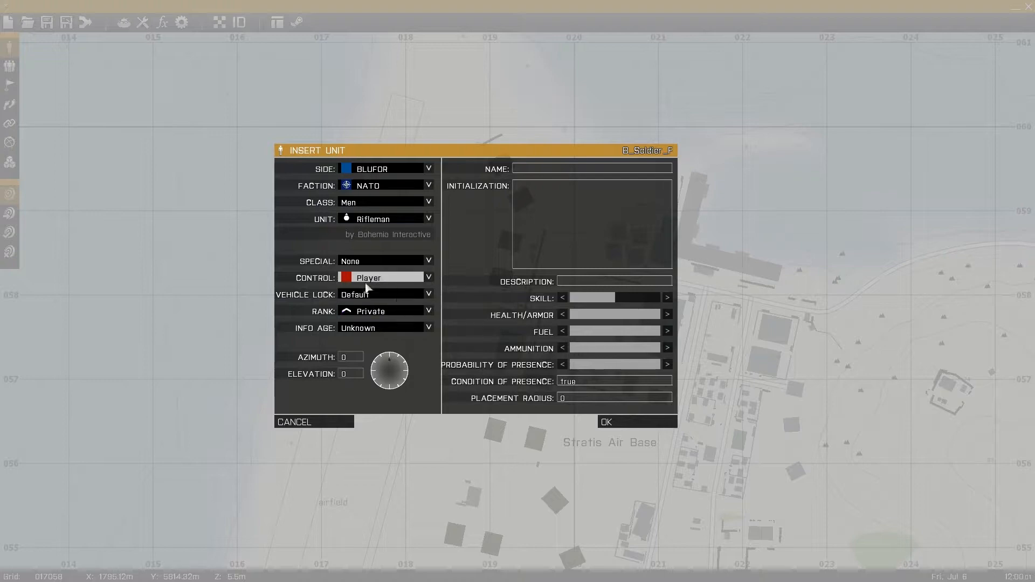
Examine the rifleman's available Vehicle Lock, Rank and Info Age options without changing any of them.
left_click(404, 291)
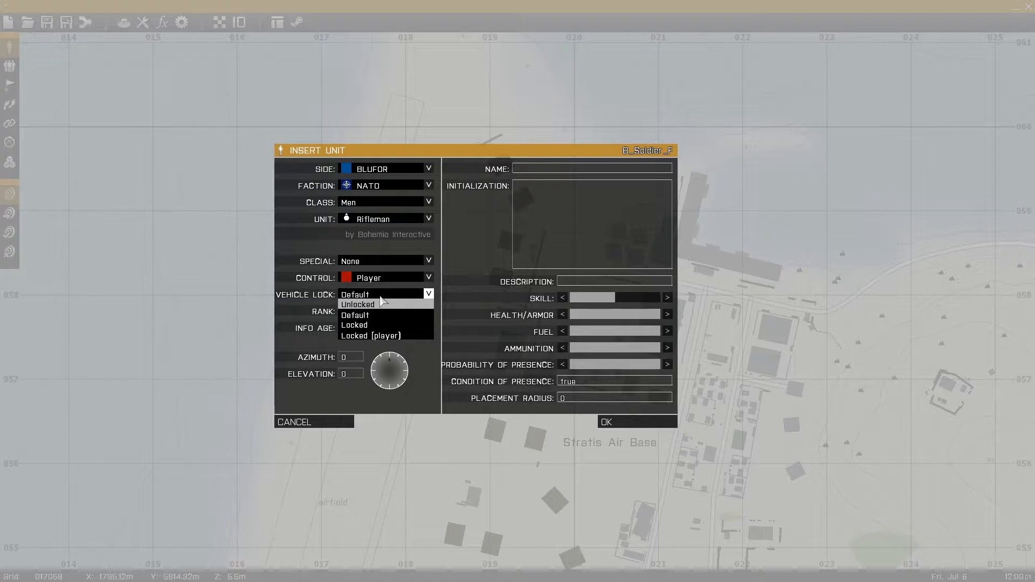
left_click(406, 297)
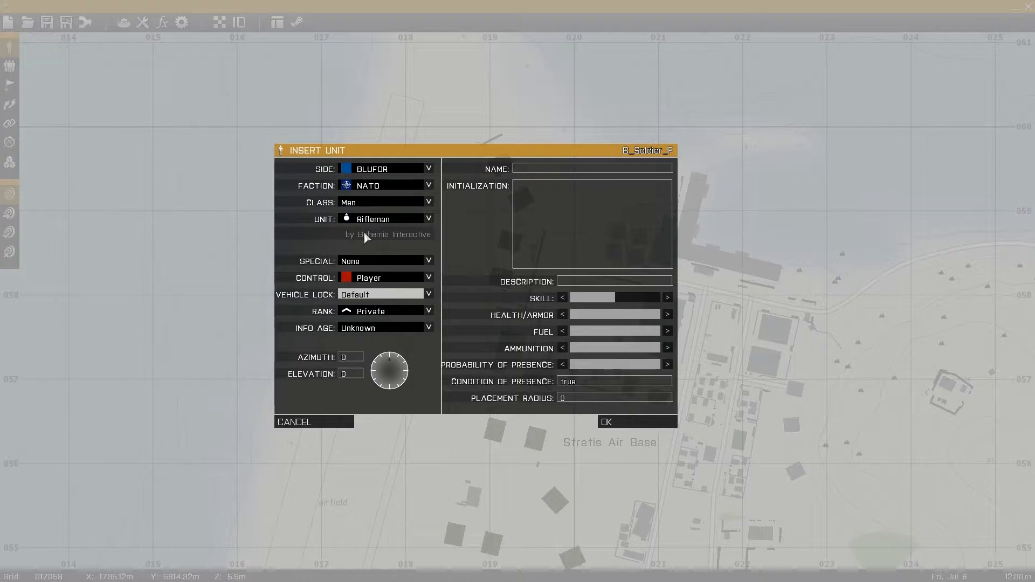
left_click(388, 308)
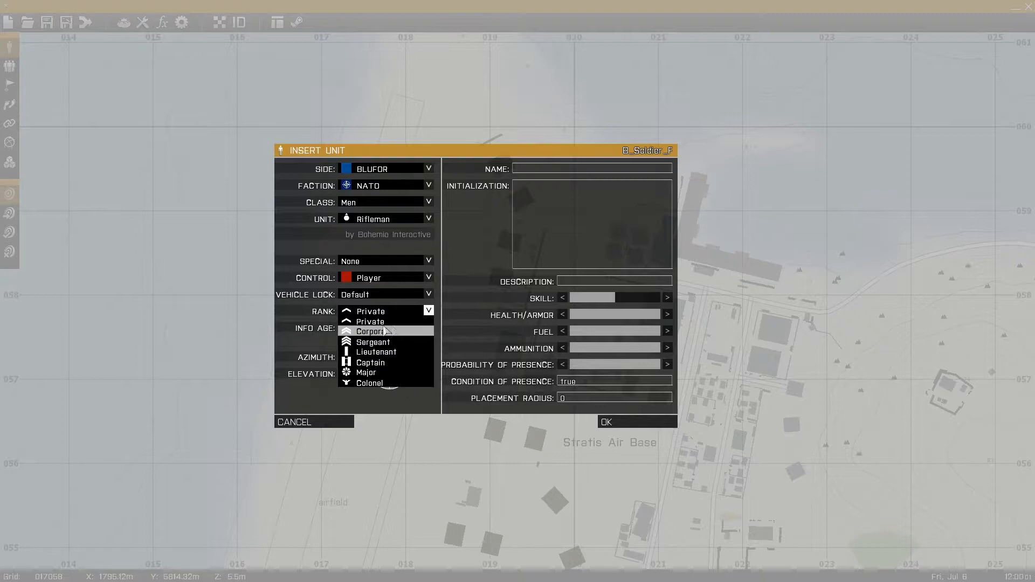
left_click(434, 310)
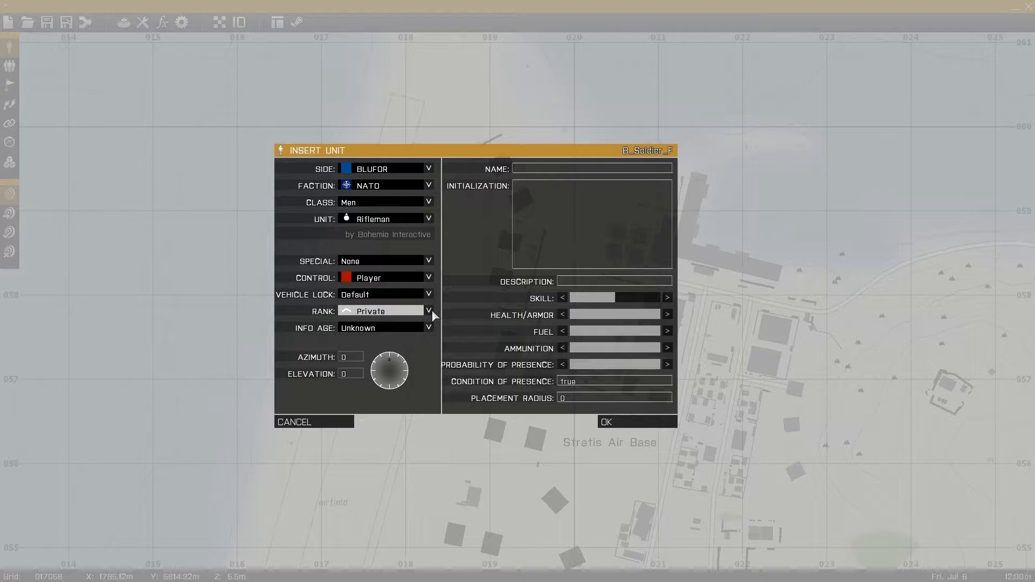
left_click(410, 326)
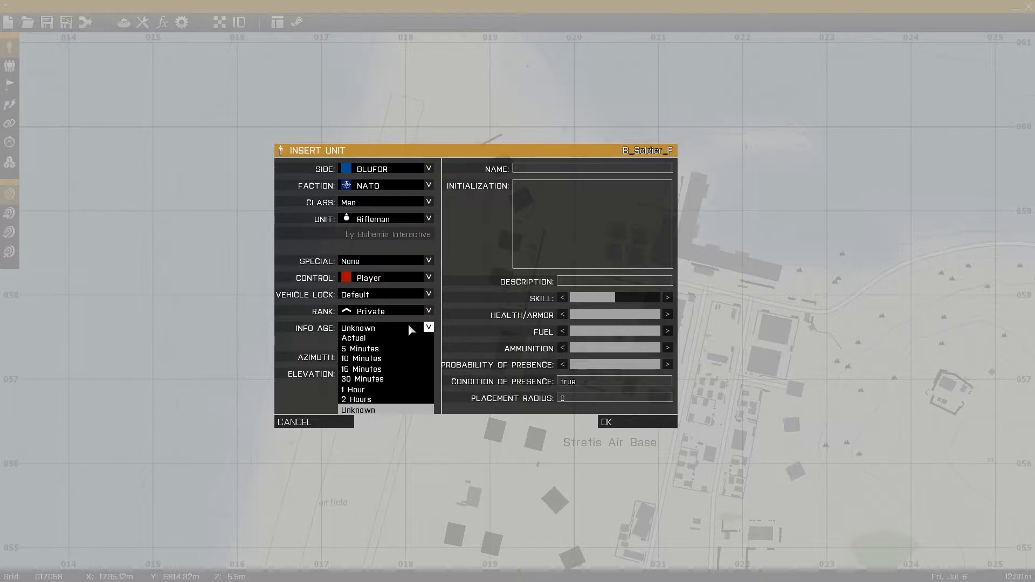
left_click(421, 329)
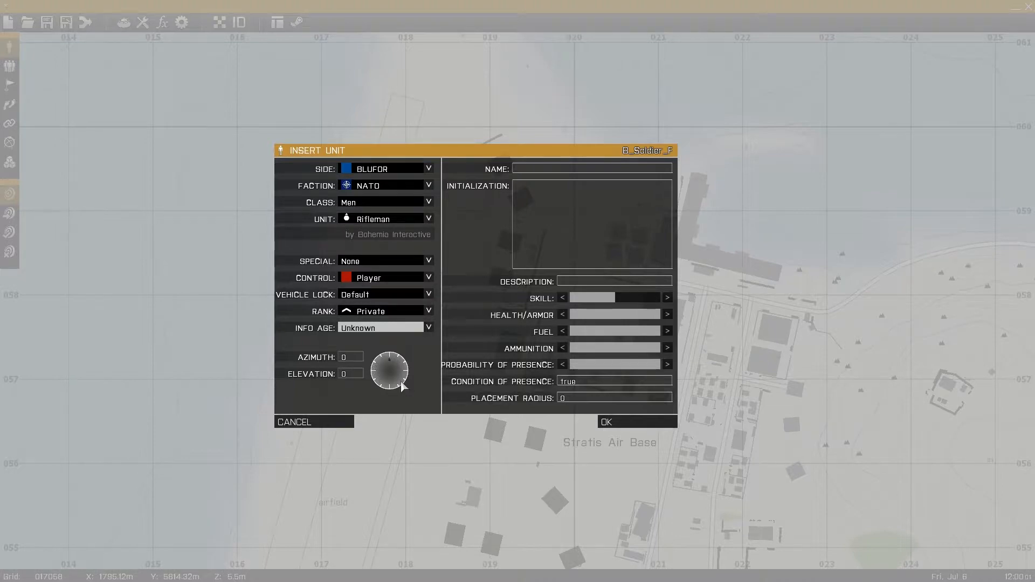
Try an azimuth of 90 for the rifleman, and turn its facing to 5 on the compass dial.
left_click(351, 357)
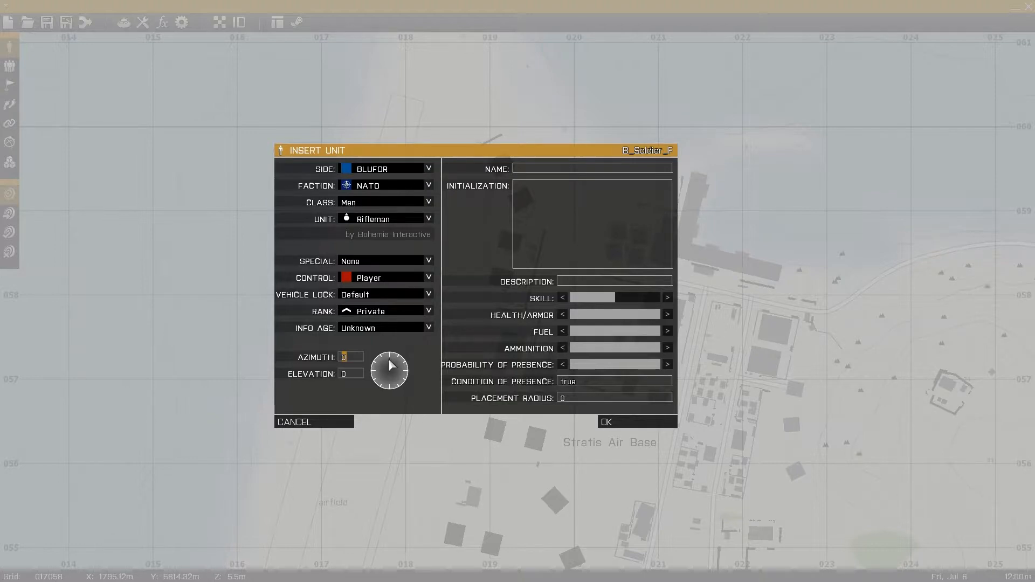
type("90")
mouse_move(405, 369)
left_mouse_down()
mouse_move(391, 391)
mouse_move(374, 376)
mouse_move(393, 359)
left_mouse_up()
Try different elevation values for the rifleman, including 20 and 3, and reset the elevation to 0.
left_click(351, 373)
key("BackSpace")
type("20")
key("BackSpace")
key("BackSpace")
type("000")
key("BackSpace")
key("BackSpace")
key("BackSpace")
type("3")
left_click_drag(358, 372, 318, 371)
type("0")
Try the initialization code "this removeallweapons" for the rifleman, and clear the code again.
left_click(546, 198)
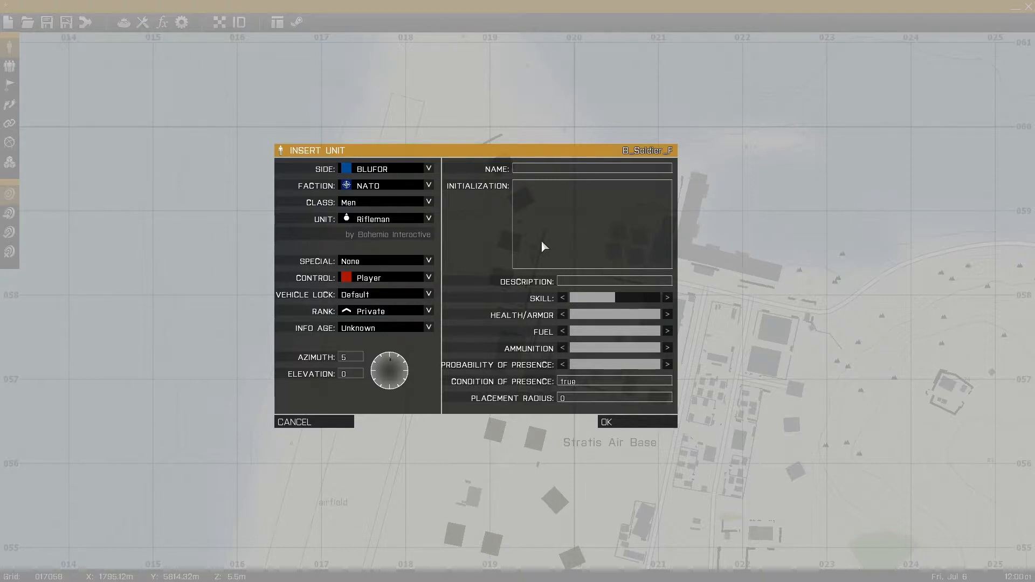
type("this removeallw")
type("apo")
key("BackSpace")
key("BackSpace")
key("BackSpace")
type("eadpons")
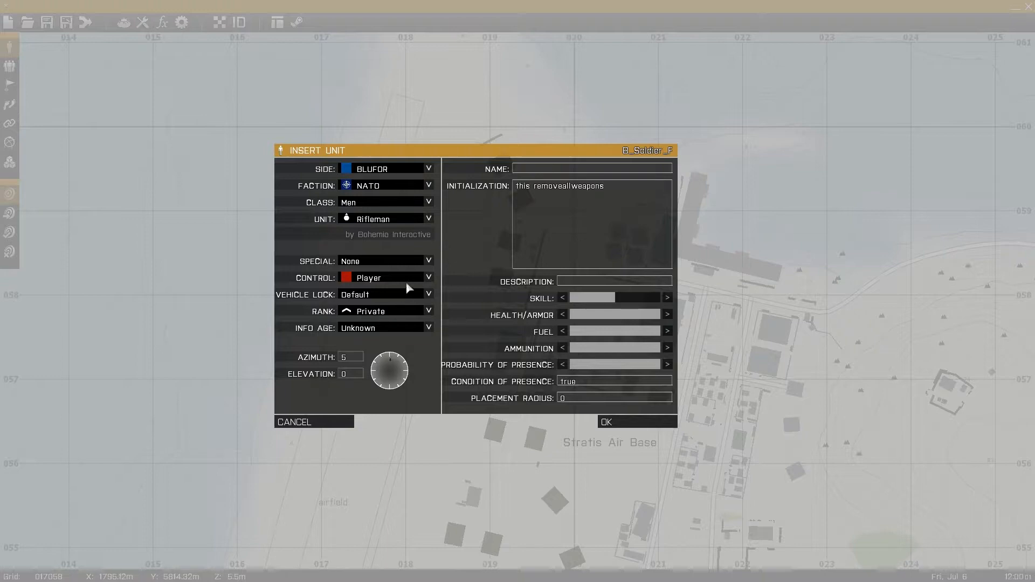
left_click_drag(620, 186, 459, 189)
key("BackSpace")
Adjust the rifleman's skill to just above half, health/armor to a small fraction, fuel to nearly full, and ammunition to about half.
left_click_drag(605, 296, 667, 300)
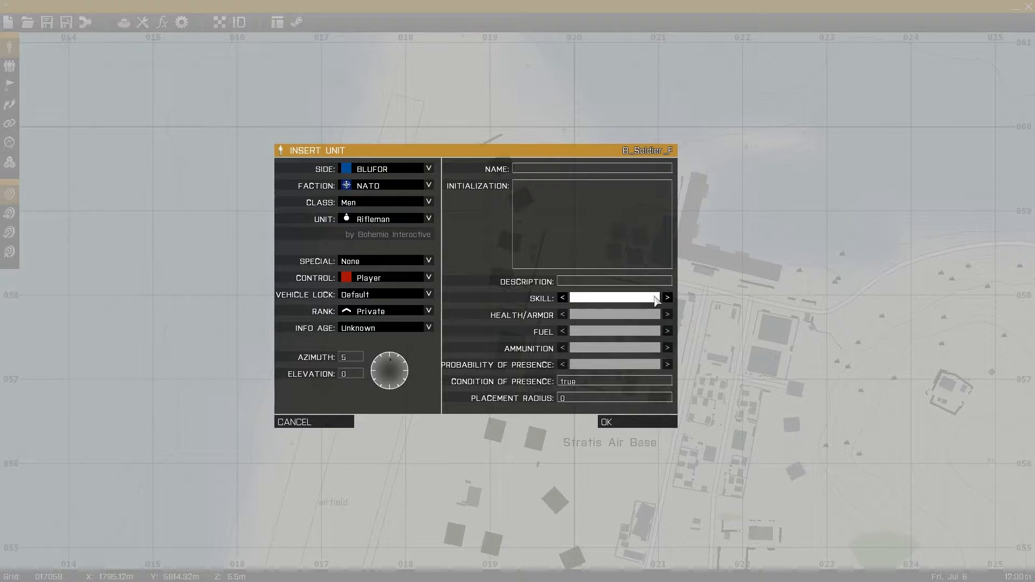
mouse_move(656, 299)
left_mouse_down()
mouse_move(579, 304)
mouse_move(654, 300)
mouse_move(620, 300)
mouse_move(658, 315)
mouse_move(583, 320)
mouse_move(654, 335)
left_mouse_up()
left_click_drag(593, 350, 624, 350)
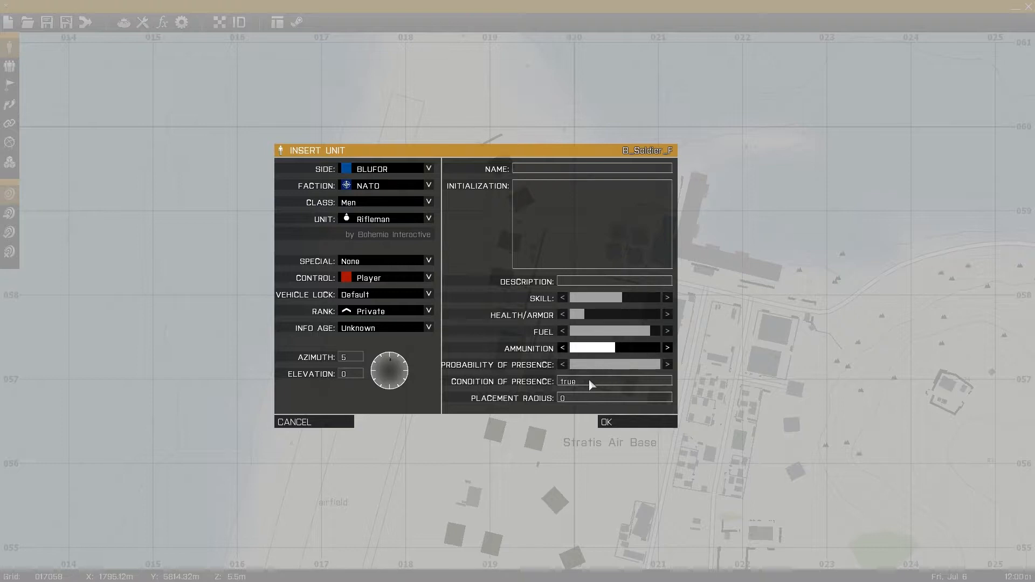
Lower the rifleman's probability of presence to about a third, and raise health/armor, fuel and ammunition to full.
left_click_drag(578, 367, 601, 372)
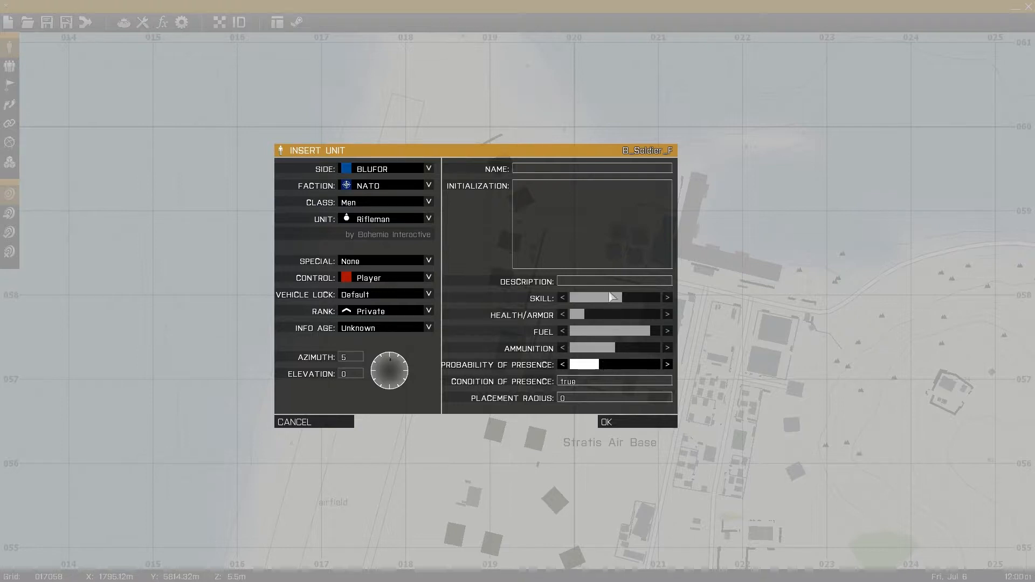
left_click_drag(603, 318, 575, 320)
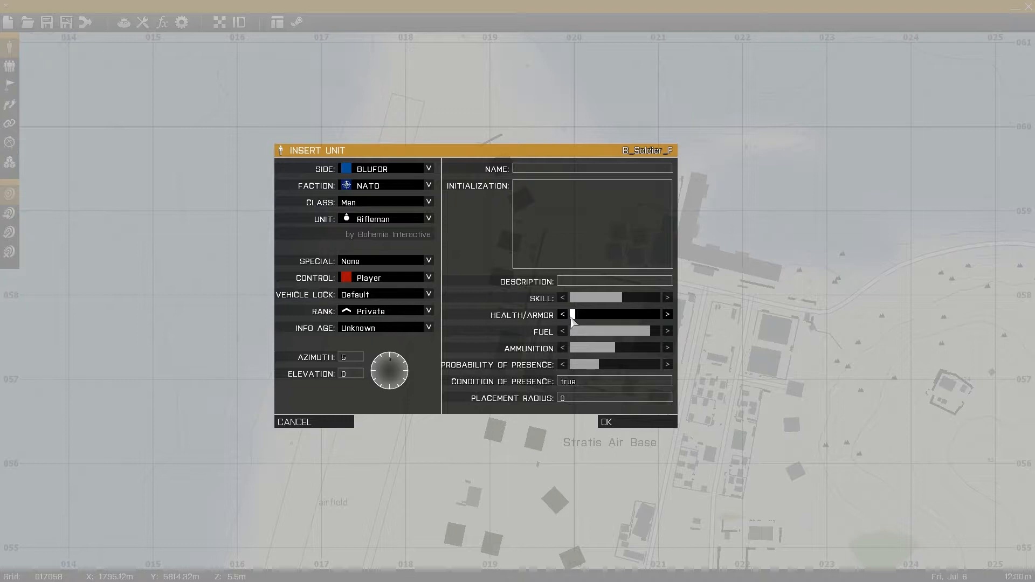
left_click_drag(580, 317, 571, 320)
mouse_move(576, 319)
left_mouse_down()
mouse_move(662, 318)
mouse_move(564, 326)
mouse_move(675, 321)
mouse_move(640, 318)
mouse_move(663, 319)
left_mouse_up()
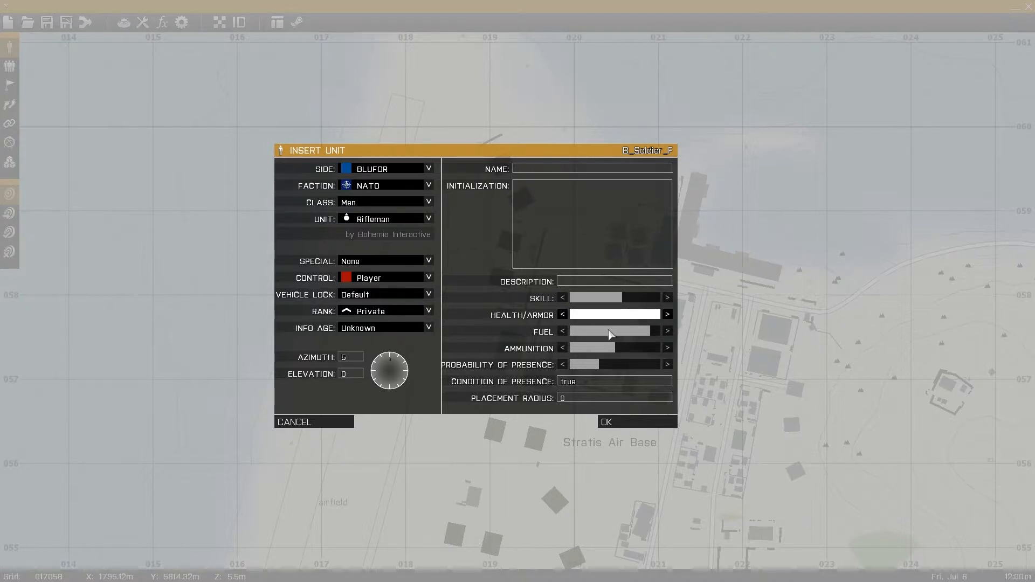
left_click(605, 331)
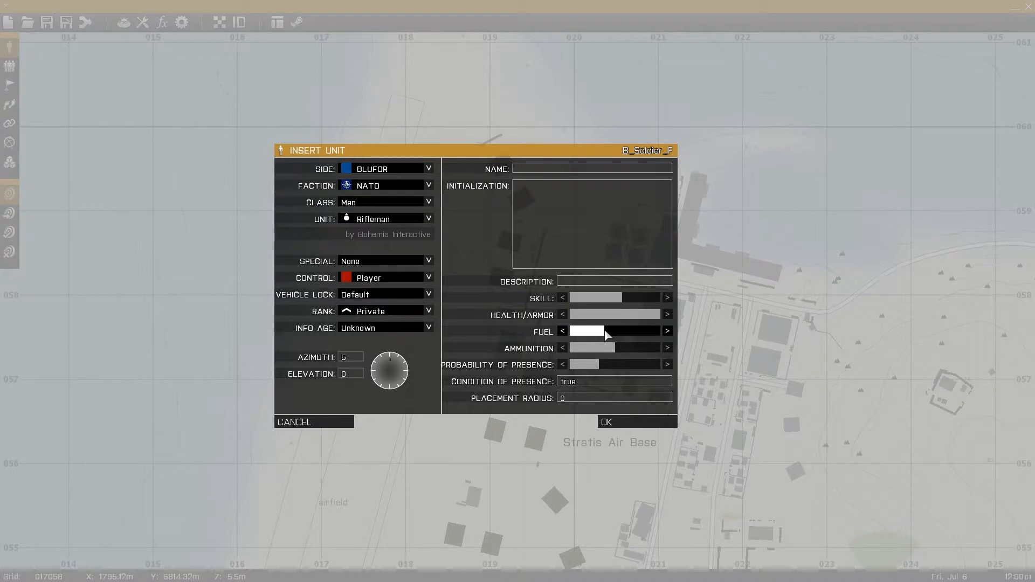
left_click_drag(604, 332, 569, 333)
left_click_drag(580, 335, 662, 355)
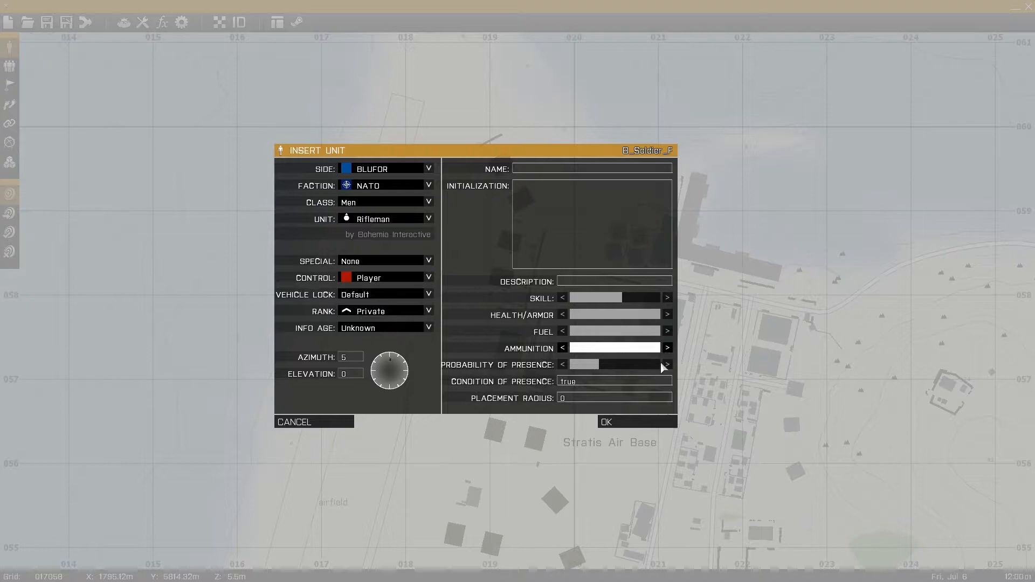
Try several low probability of presence values for the rifleman, and set the probability back to full.
left_click_drag(586, 365, 605, 365)
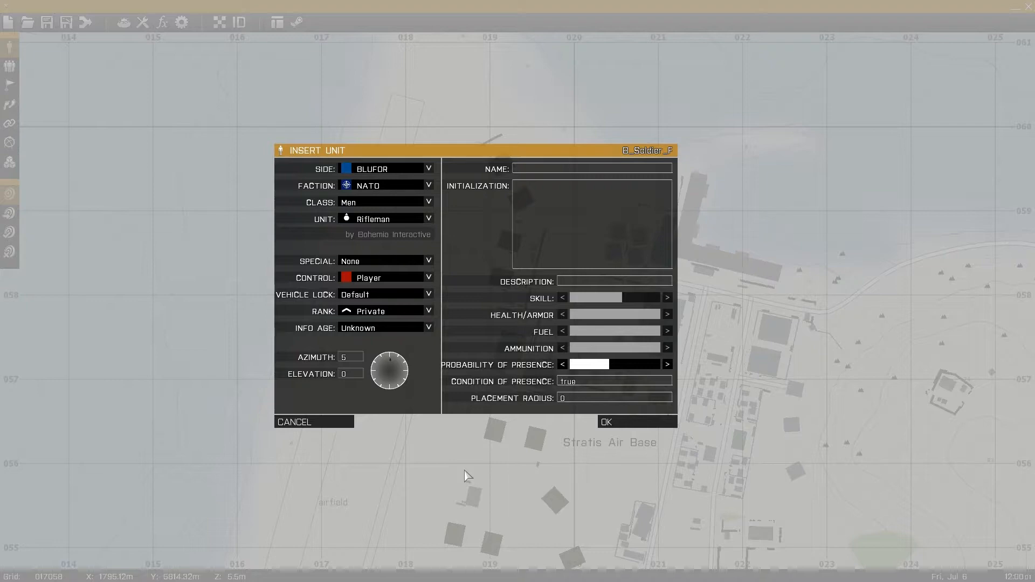
mouse_move(610, 366)
left_mouse_down()
mouse_move(579, 362)
mouse_move(613, 365)
left_mouse_up()
left_click_drag(596, 365, 593, 367)
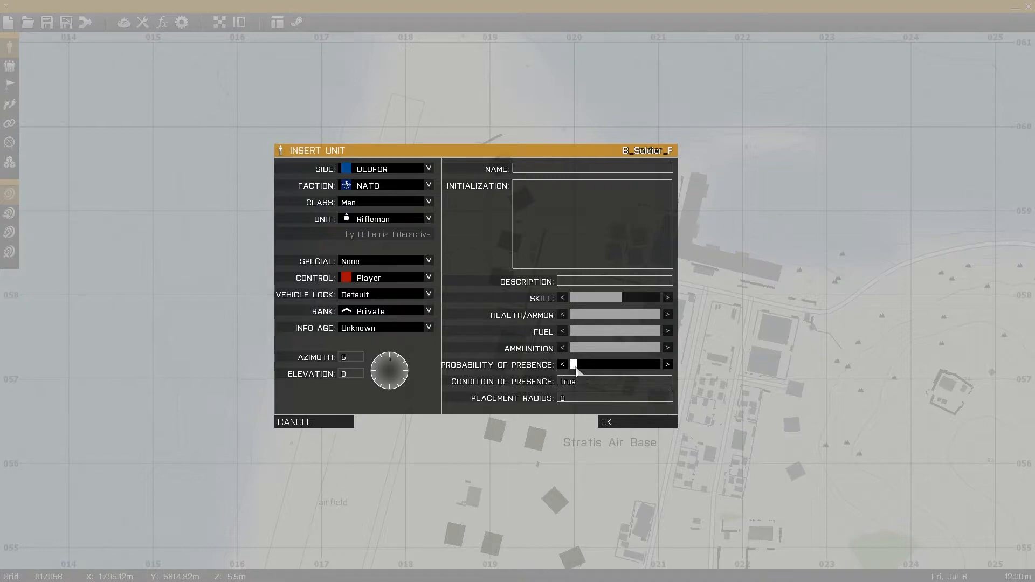
left_click_drag(611, 368, 678, 369)
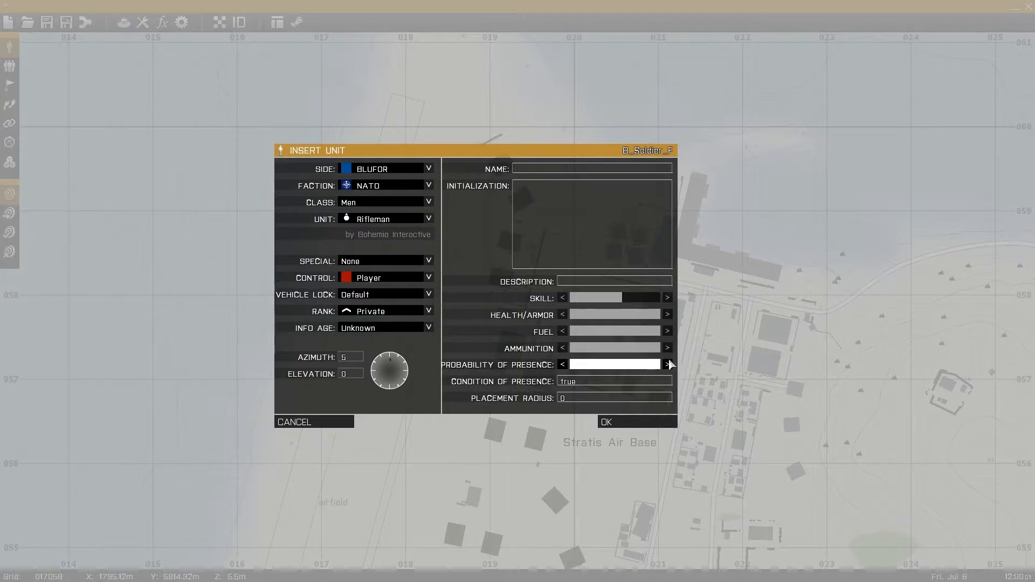
Try placement radii of 100 and 200 for the rifleman, leaving the condition of presence at true.
left_click(589, 384)
double_click(588, 384)
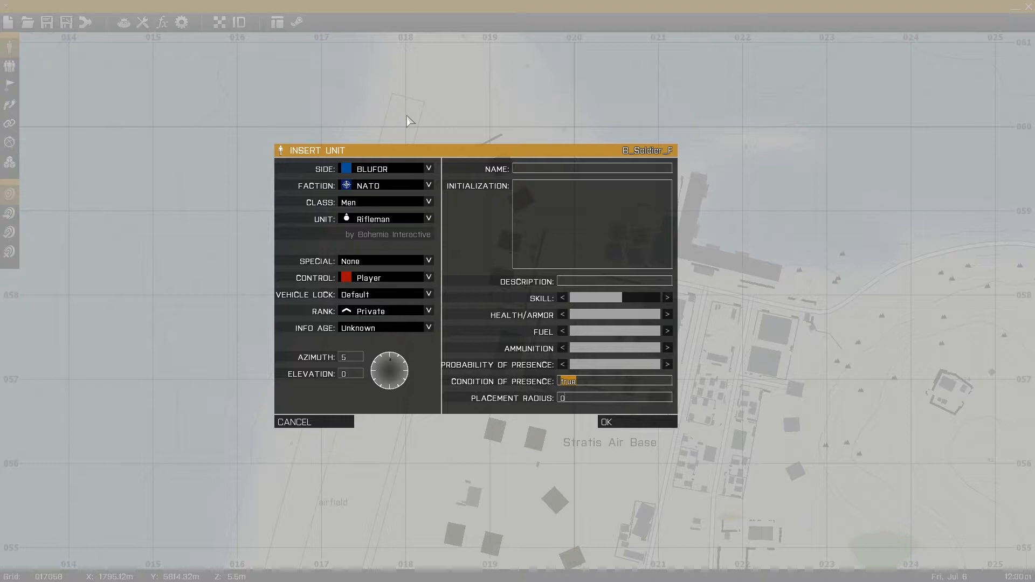
key("Tab")
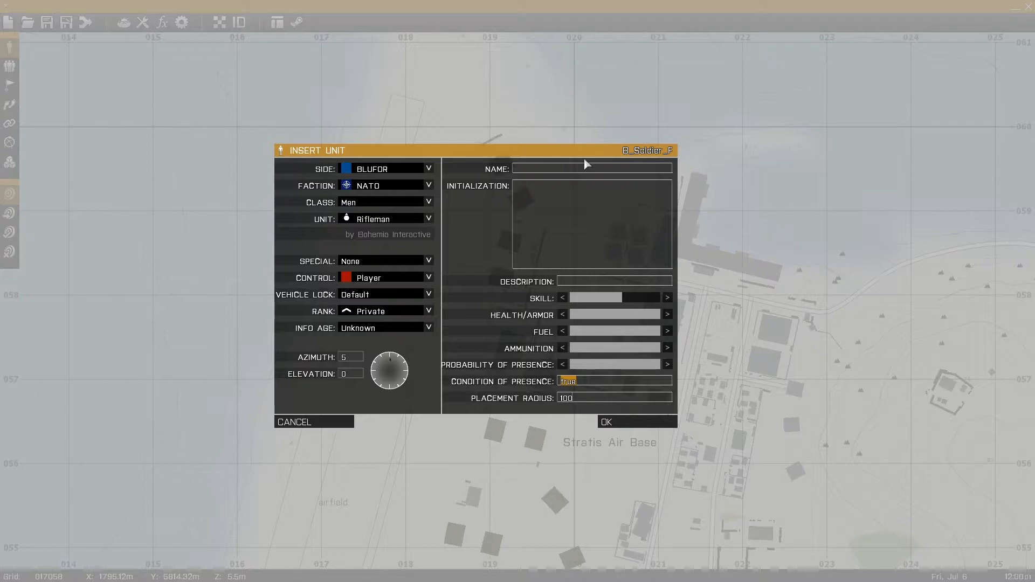
left_click(580, 400)
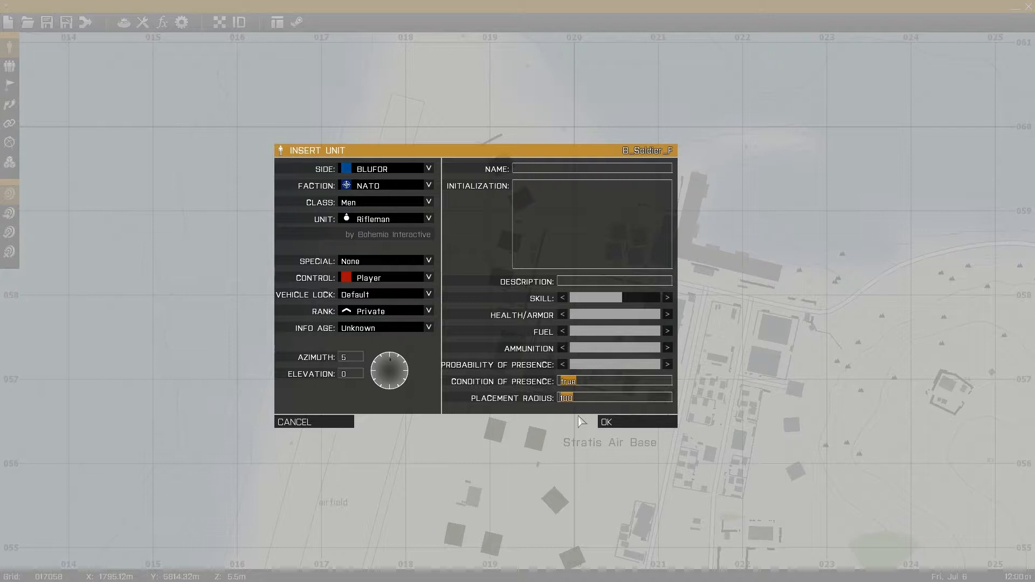
type("200")
Try a probability of presence of about half, restore it to full, and reset the placement radius to 0.
left_click_drag(648, 367, 612, 366)
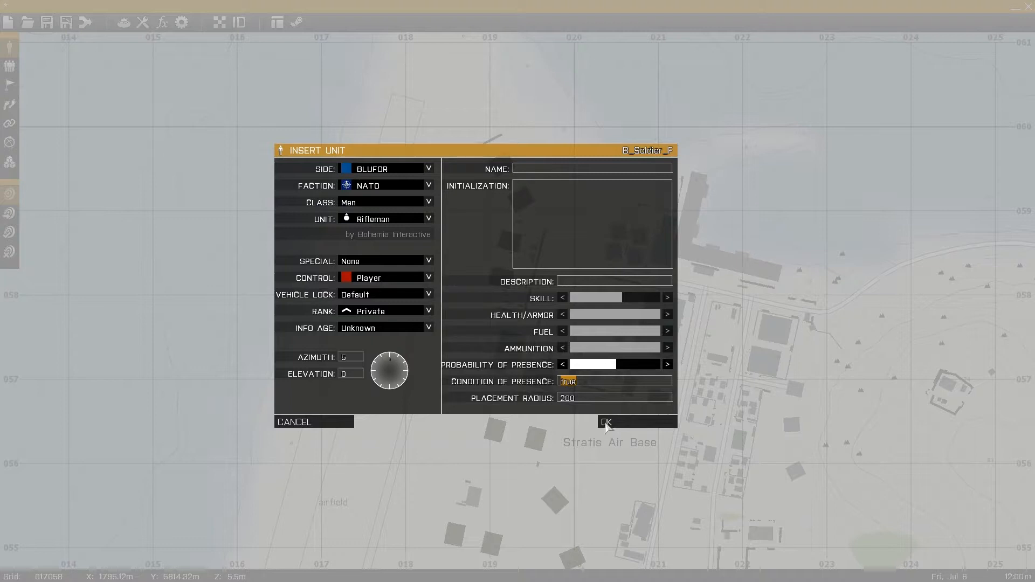
left_click_drag(621, 361, 661, 365)
left_click(583, 398)
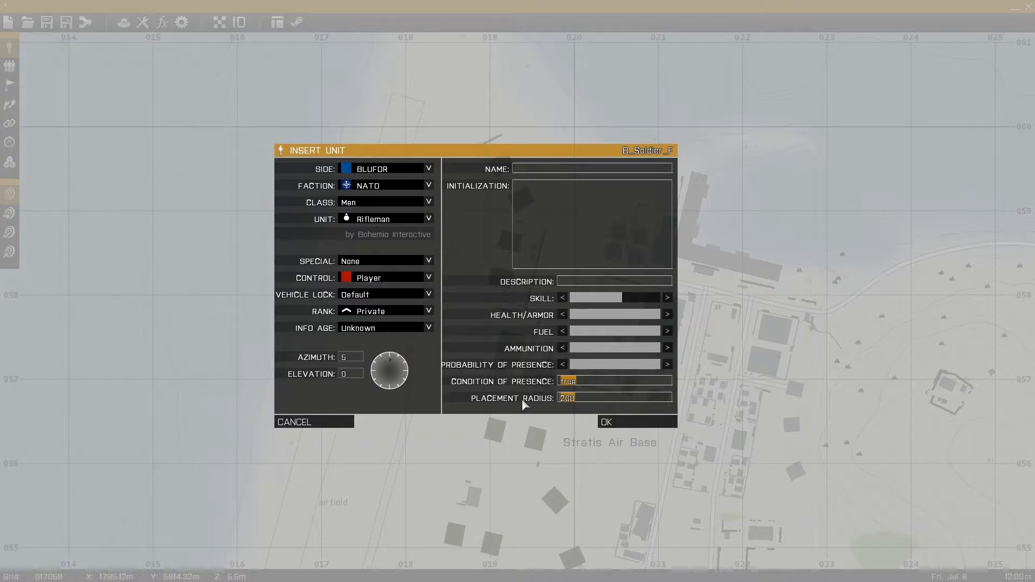
type("0")
left_click_drag(584, 399, 540, 403)
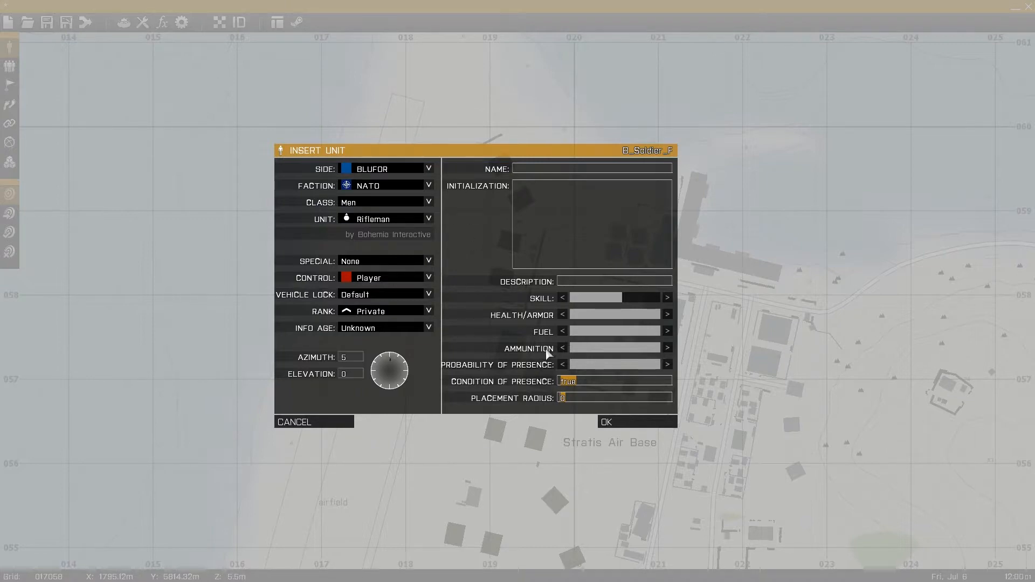
Keep the rifleman's control as Player and confirm its insertion on the Stratis airfield.
left_click(364, 278)
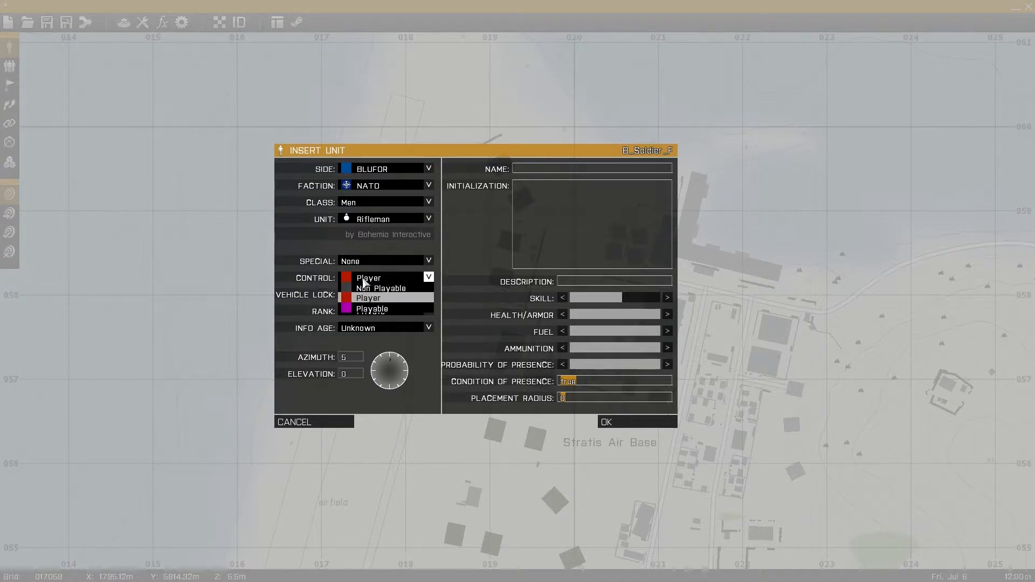
left_click(382, 298)
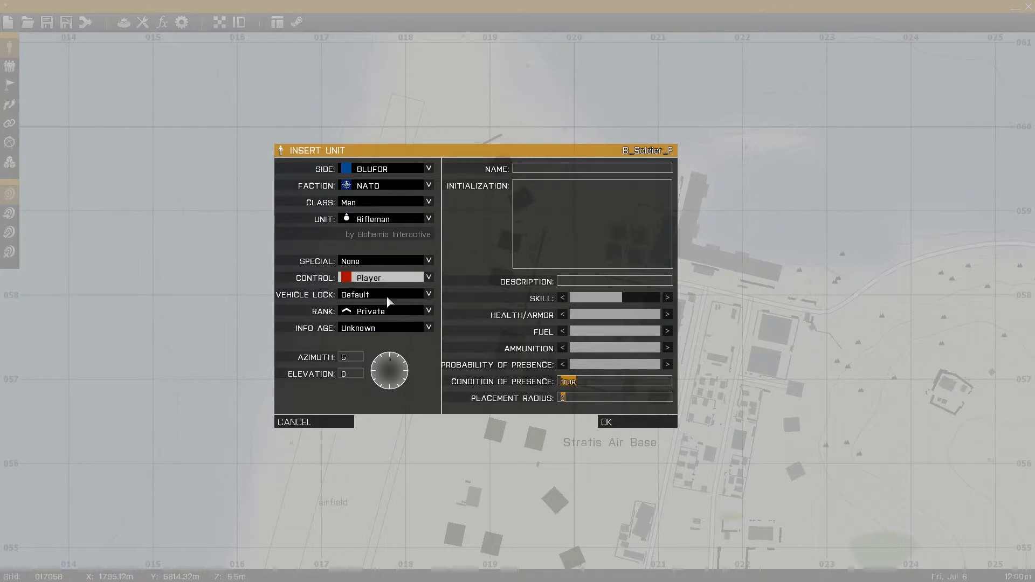
left_click(607, 422)
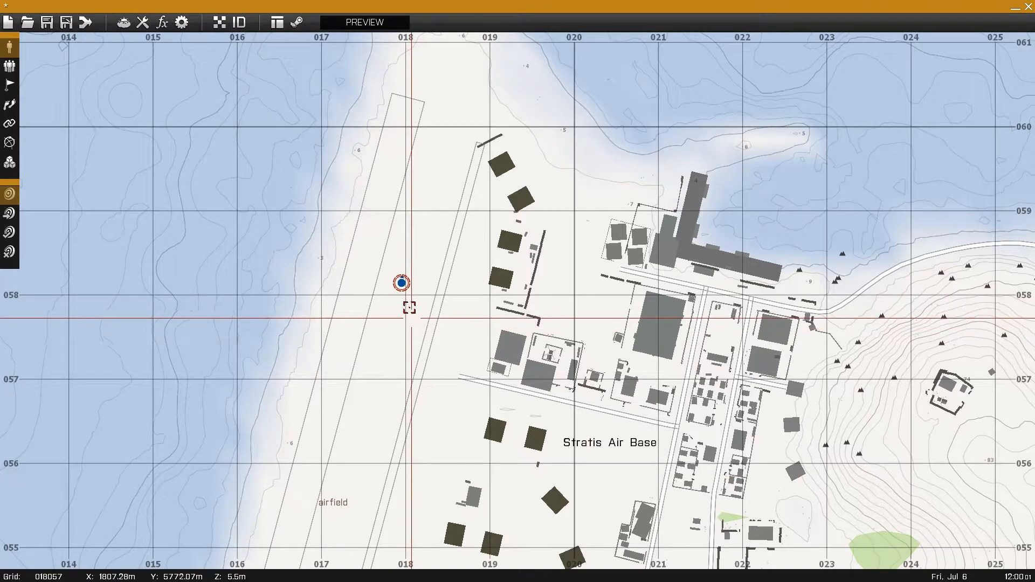
scroll(410, 316, "up", 6)
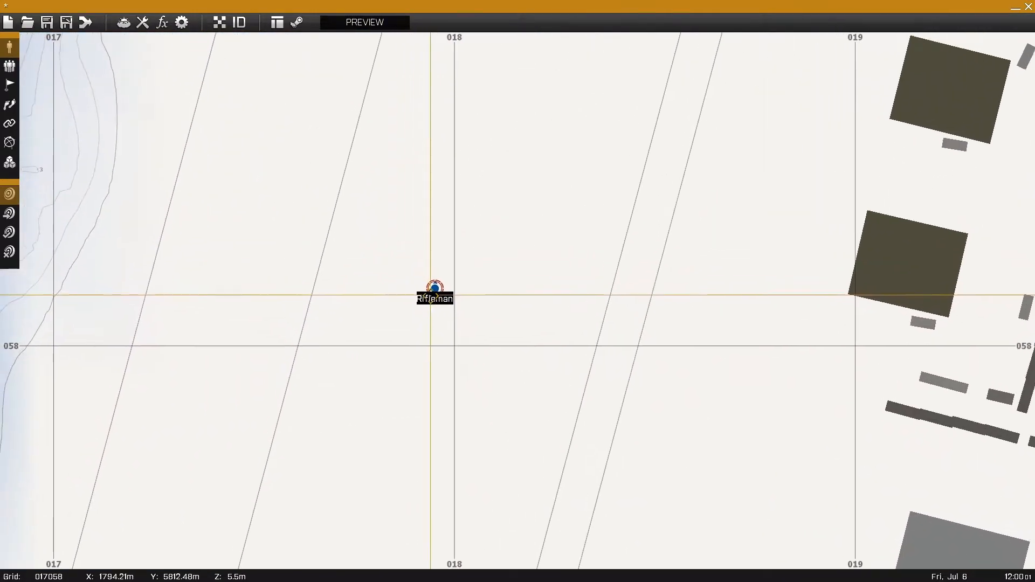
scroll(431, 297, "down", 4)
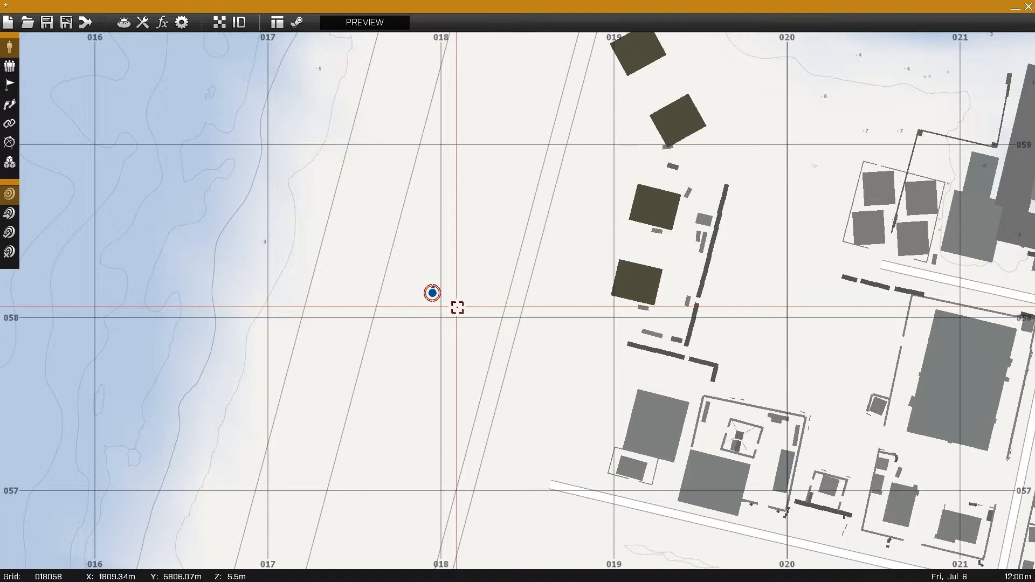
Reopen the placed rifleman's settings for review twice, and close them without changes.
double_click(432, 293)
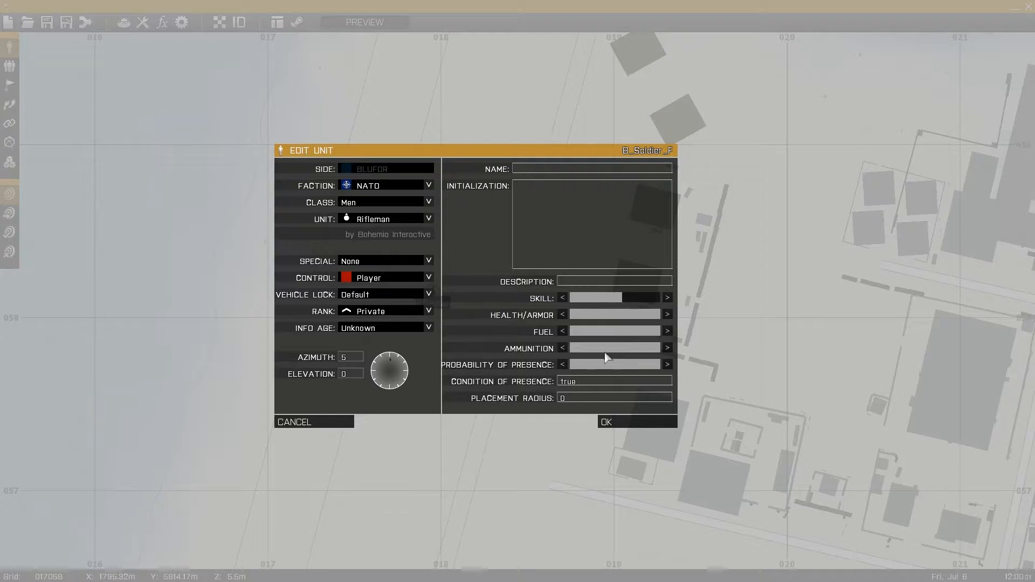
left_click(607, 423)
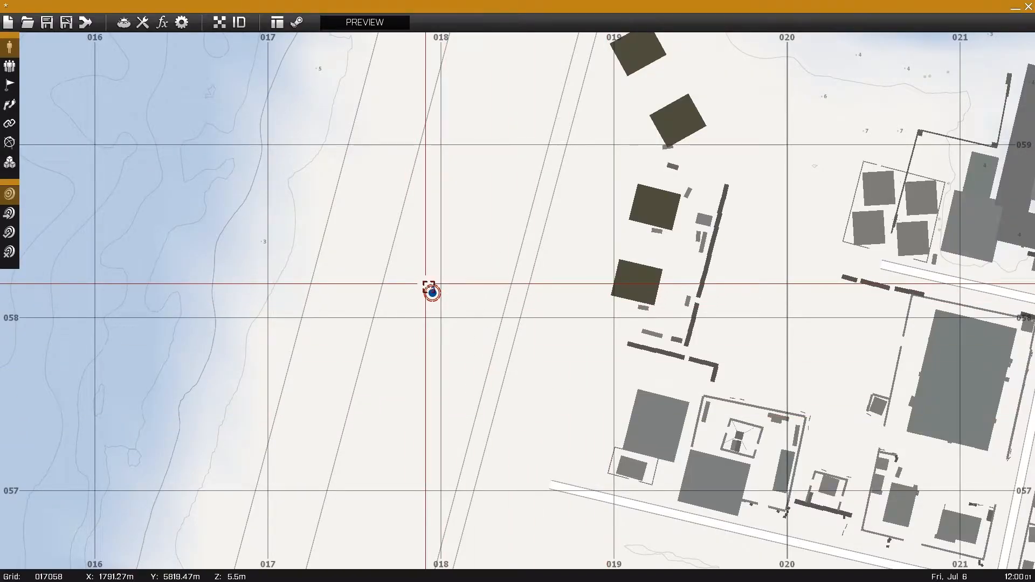
double_click(431, 292)
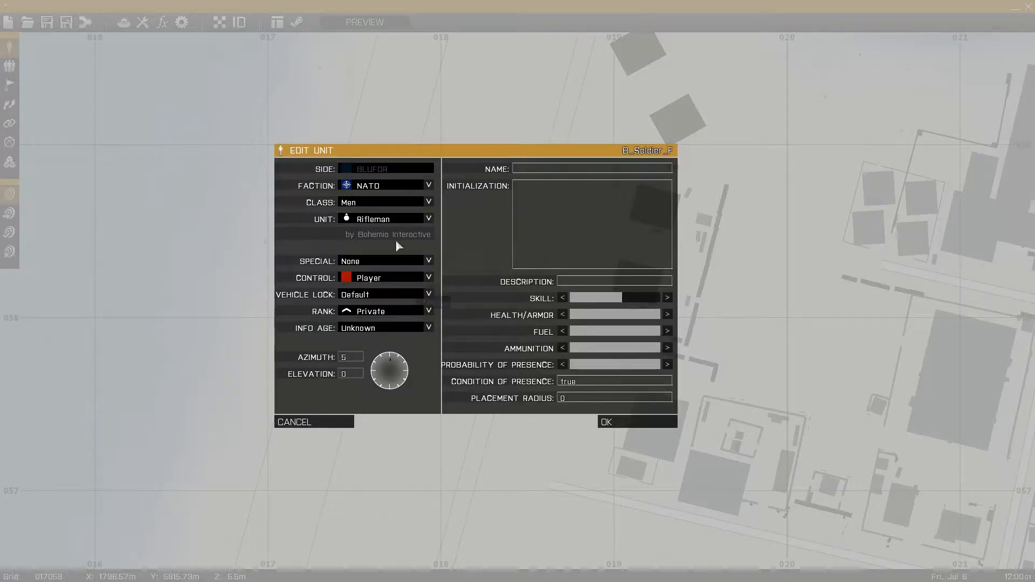
left_click(342, 423)
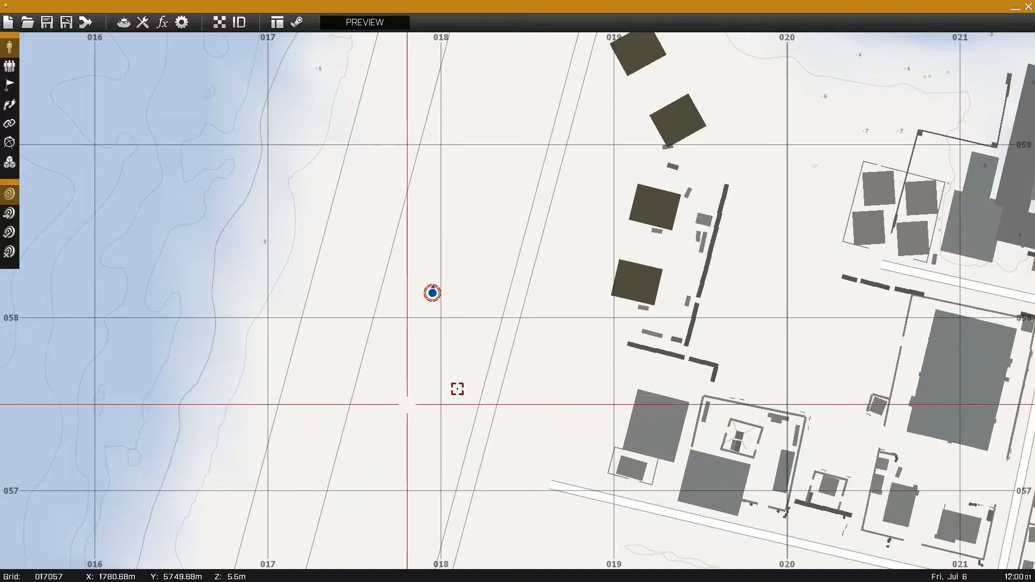
Change the placed rifleman's control to Playable and apply the setting.
double_click(432, 292)
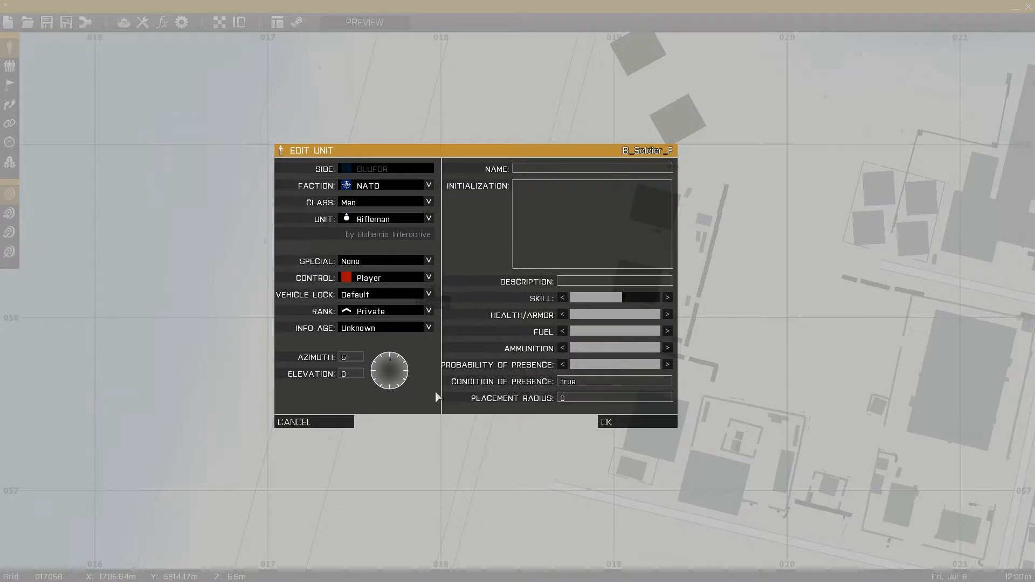
left_click(407, 278)
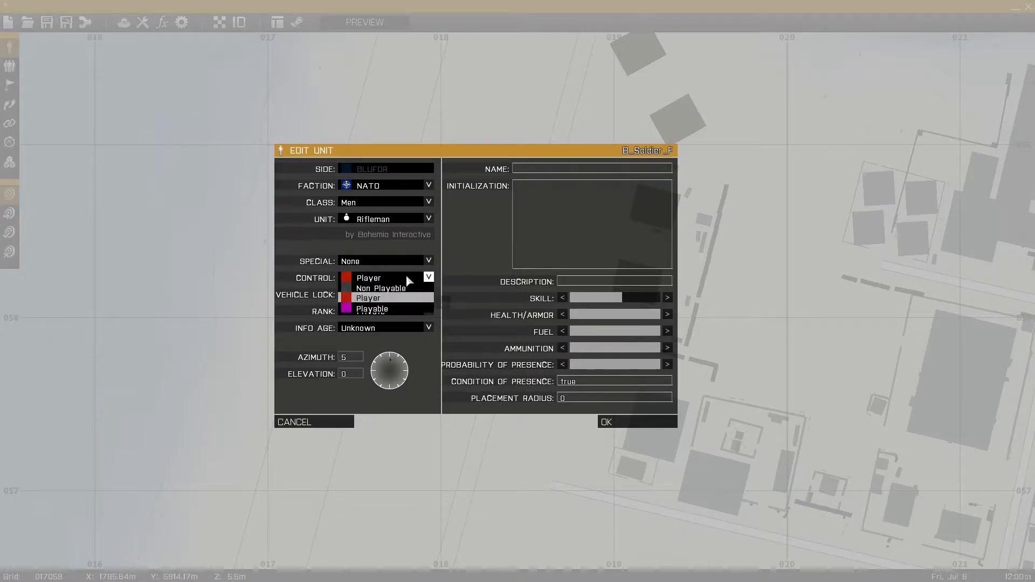
left_click(402, 309)
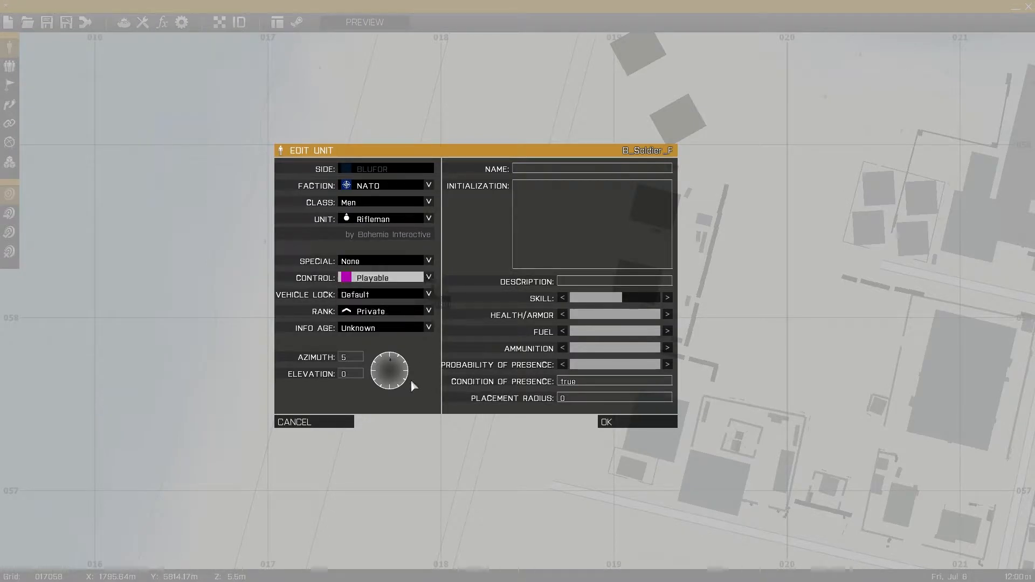
left_click(608, 423)
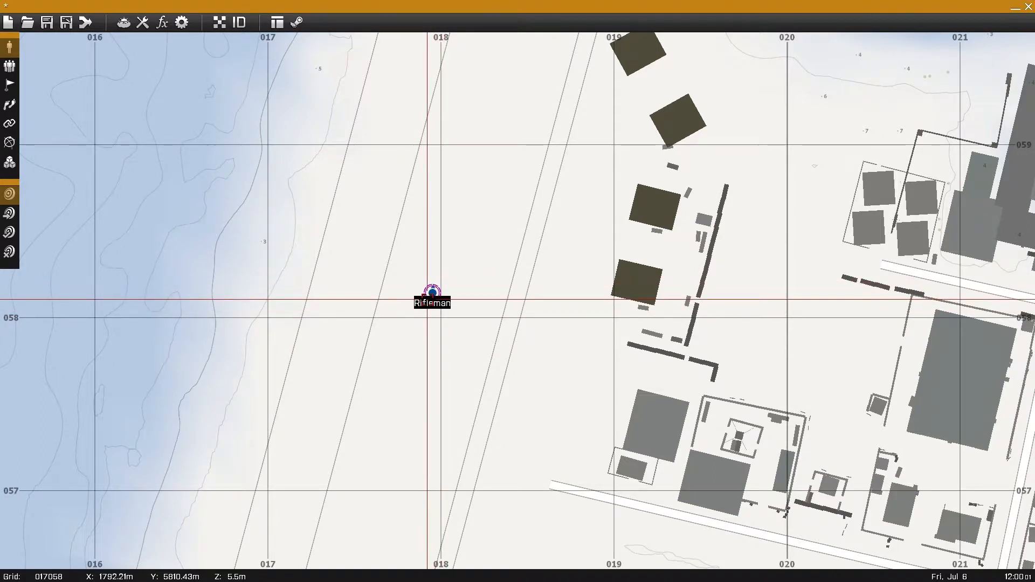
Change the placed rifleman's control to Non Playable and apply the setting.
double_click(433, 293)
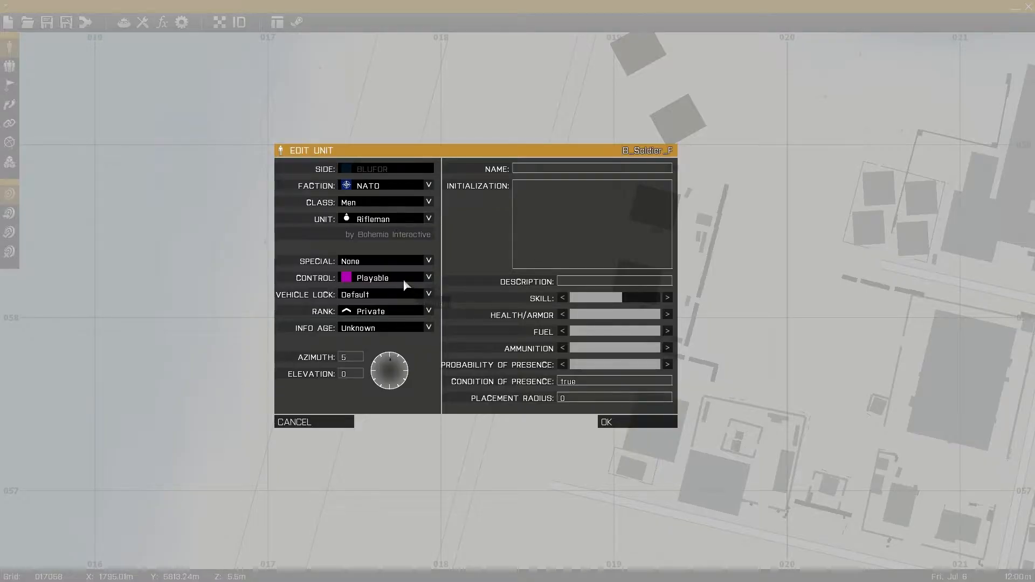
left_click(392, 277)
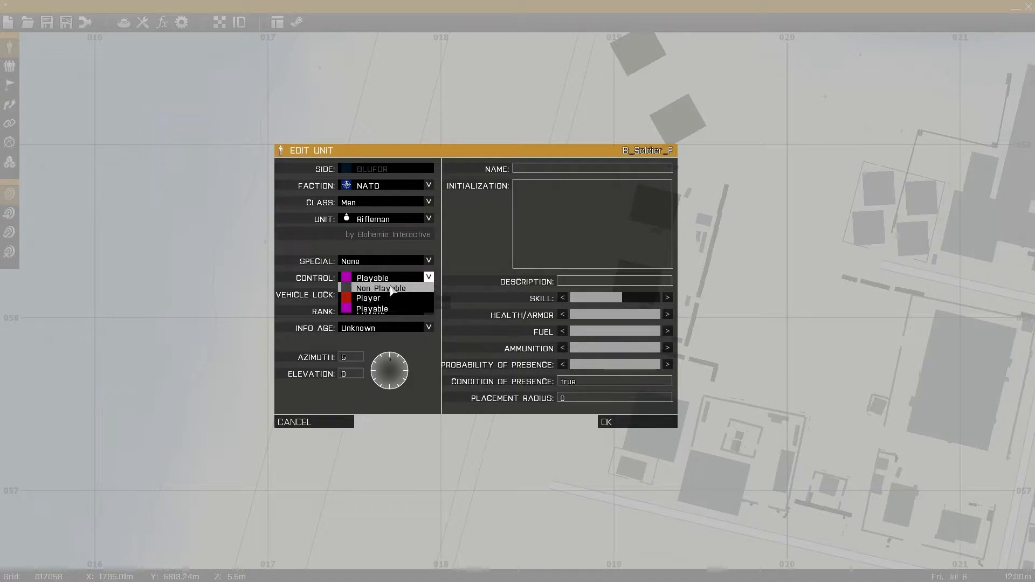
left_click(392, 289)
left_click(612, 423)
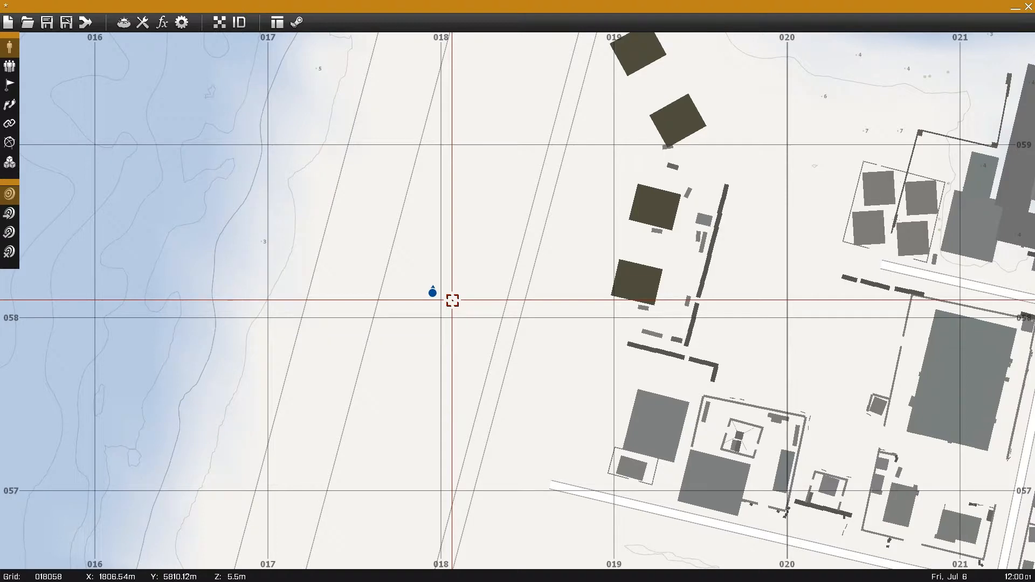
Move the rifleman a short way north on the airfield, and set its control to Player.
mouse_move(433, 294)
left_mouse_down()
mouse_move(472, 258)
mouse_move(438, 254)
left_mouse_up()
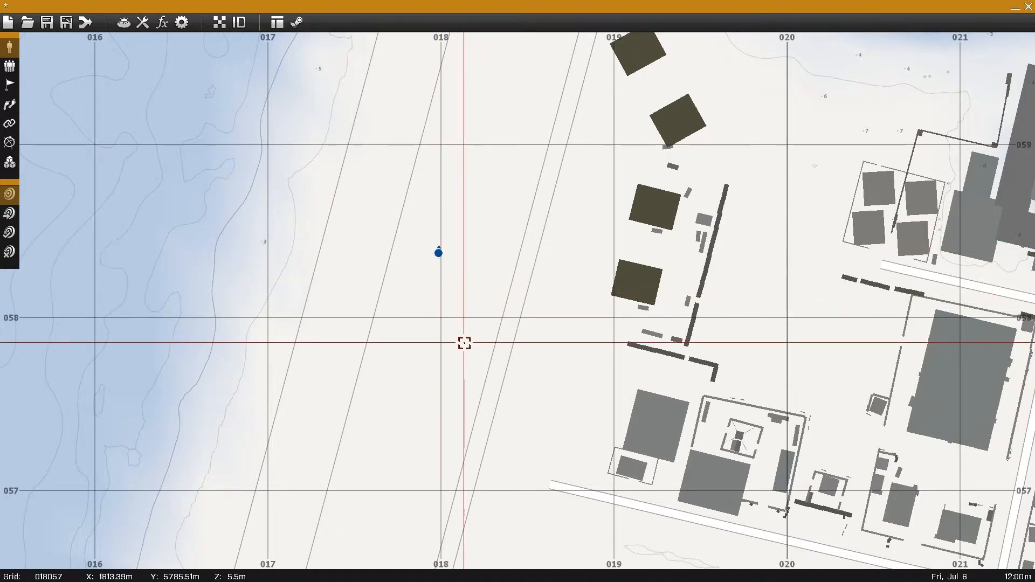
double_click(438, 253)
left_click(389, 278)
left_click(390, 296)
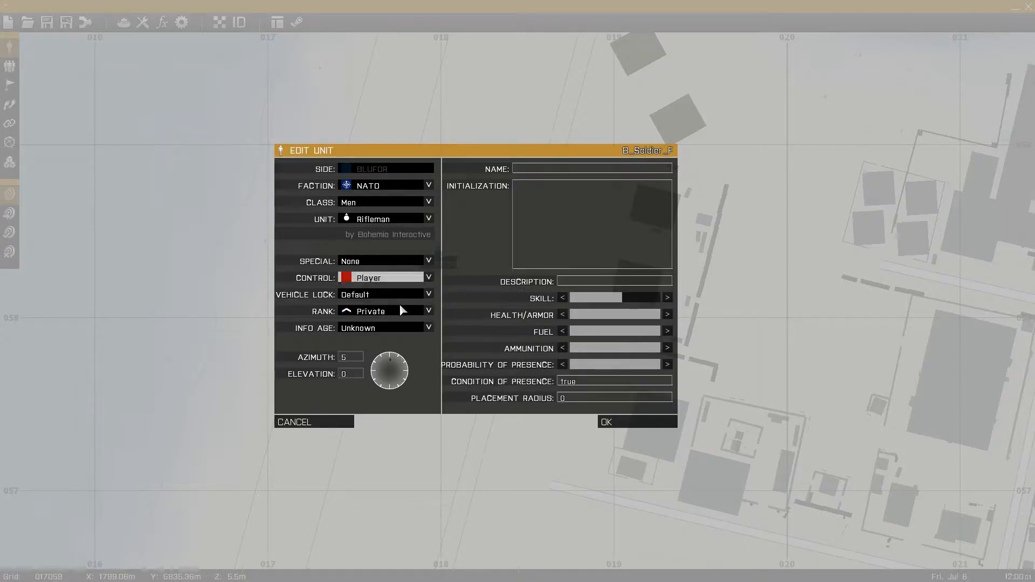
left_click(631, 424)
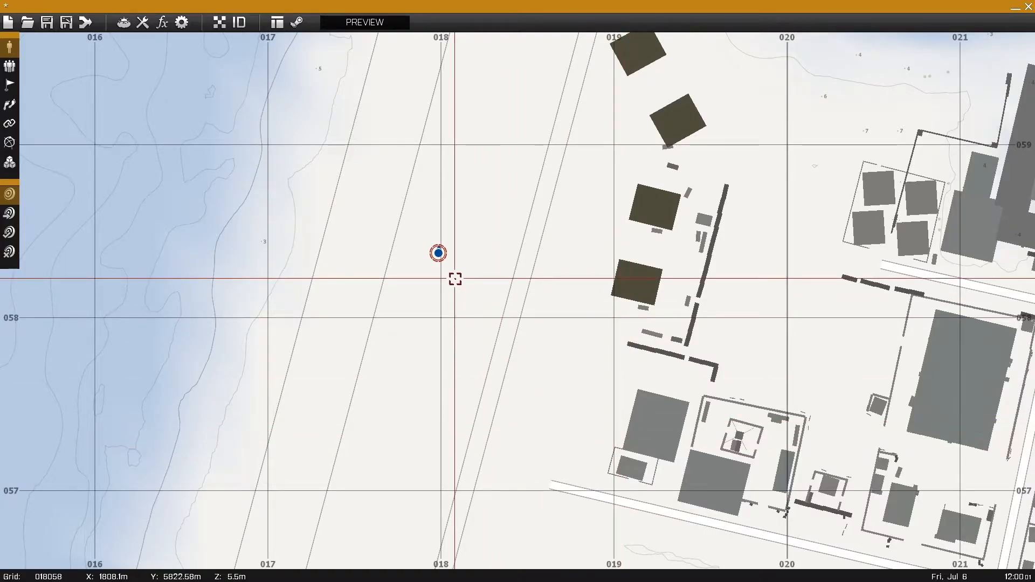
Nudge the rifleman slightly south on the airfield, and start a preview of the mission.
left_click_drag(438, 253, 439, 262)
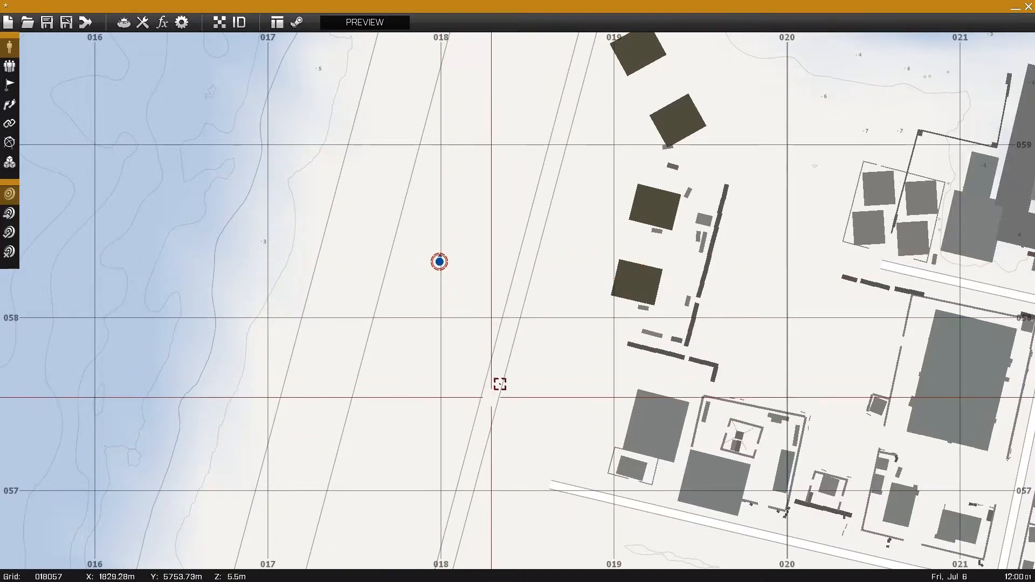
left_click(364, 23)
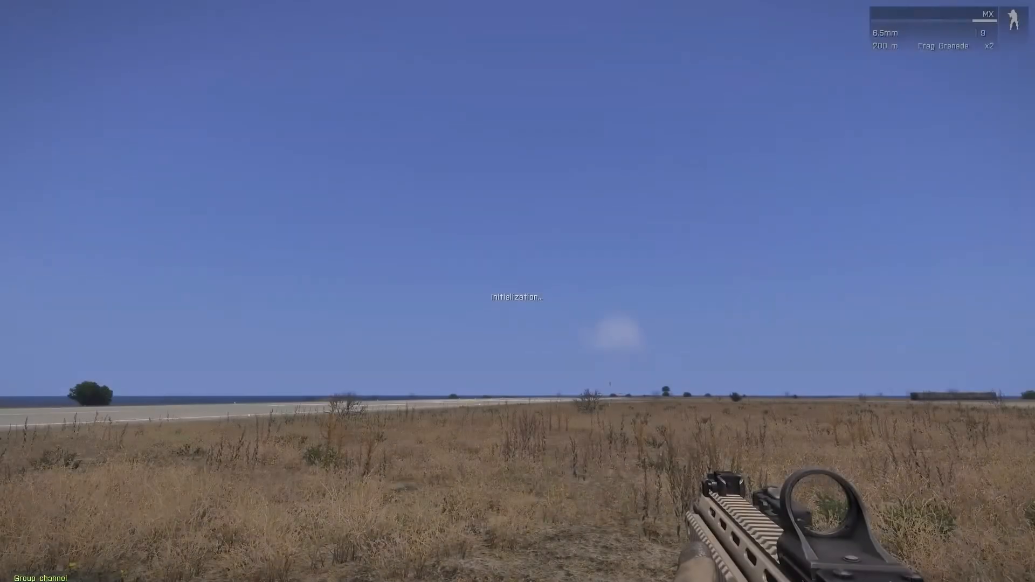
View the soldier in third person and return to first person in the preview, and abort the mission back to the editor.
key("KP_Enter")
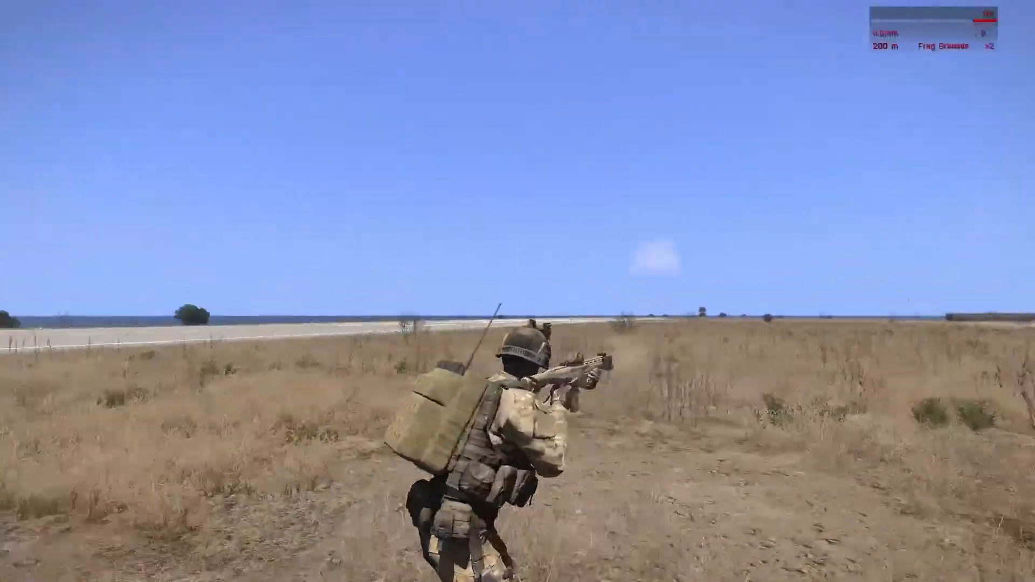
key("KP_Enter")
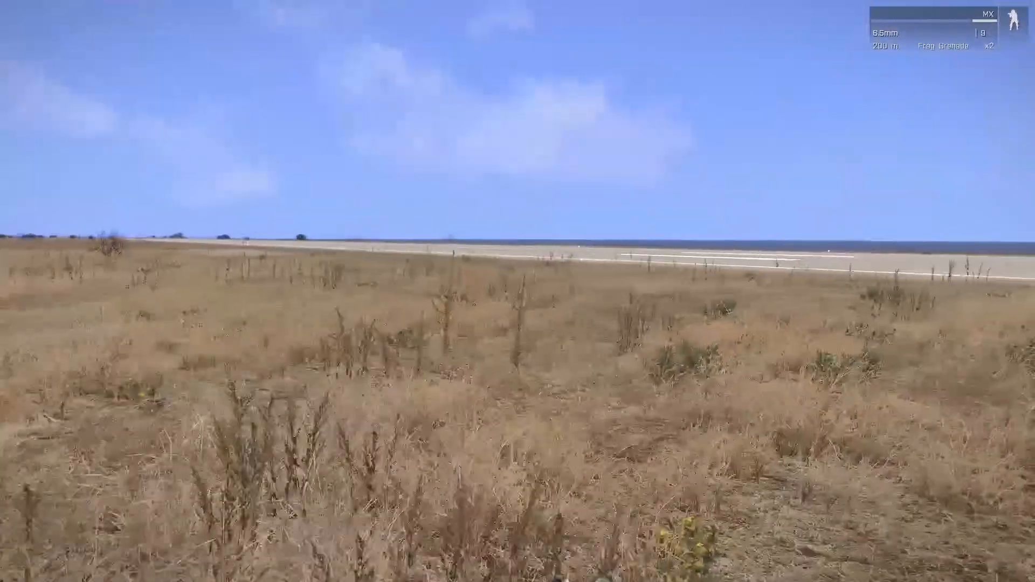
key("Escape")
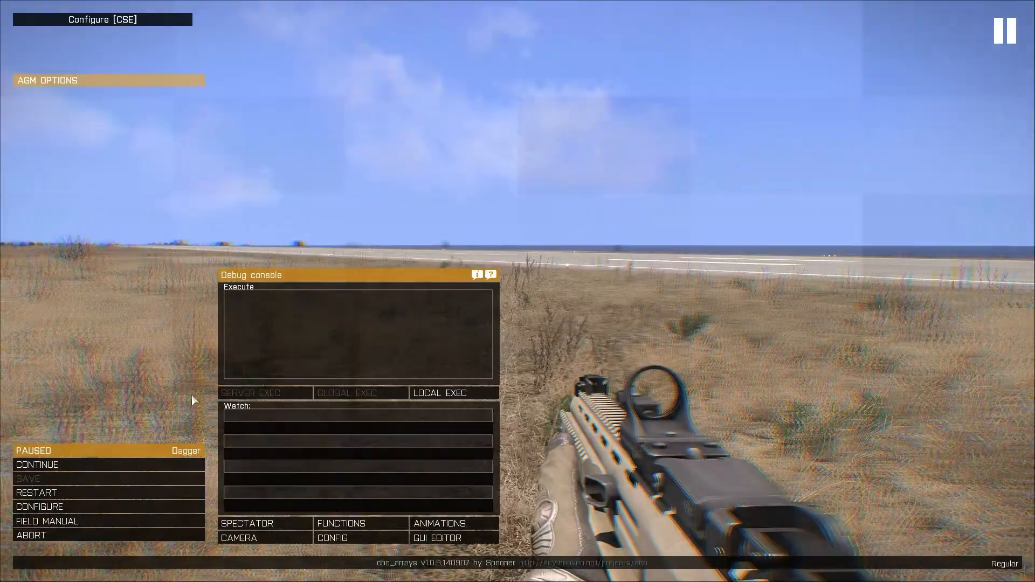
left_click(65, 540)
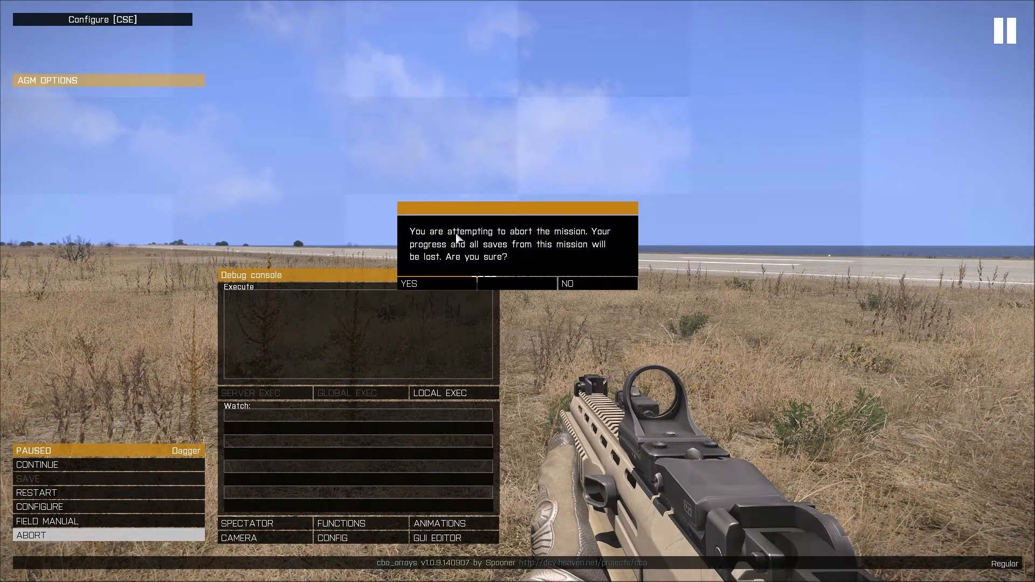
left_click(442, 278)
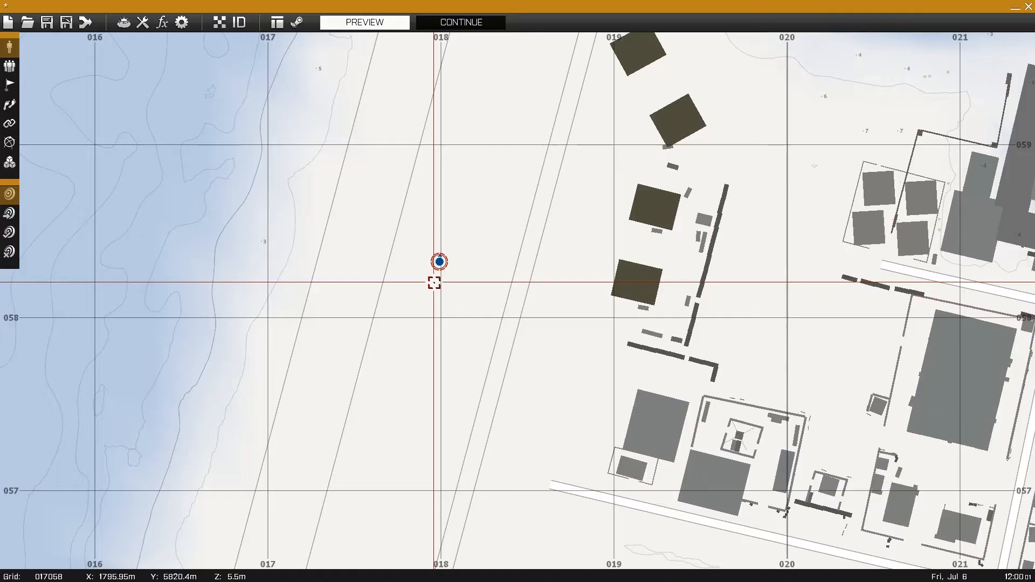
Move the rifleman northeast across the airfield to a spot just southwest of the northernmost tent hangar.
scroll(620, 210, "down", 5)
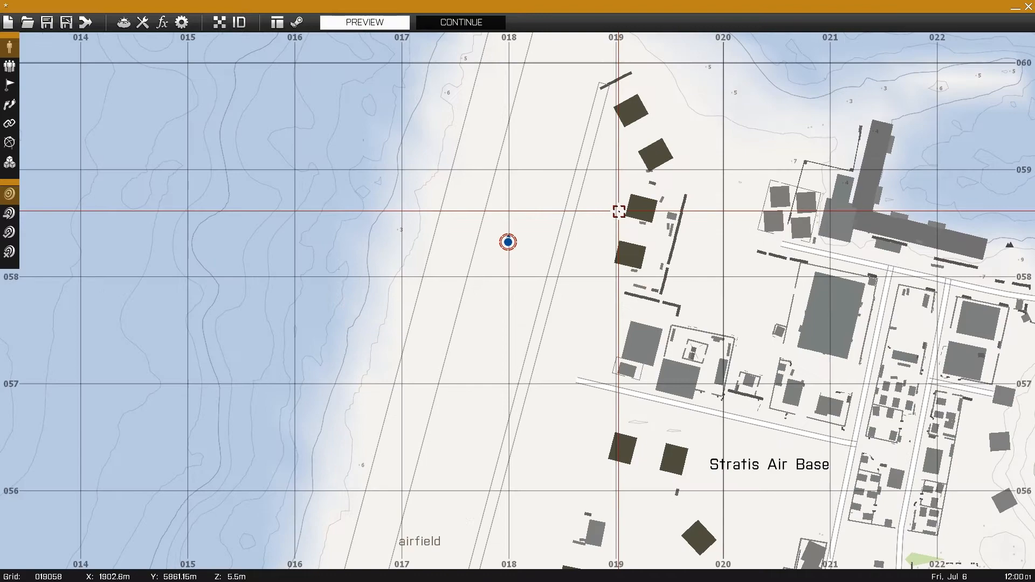
scroll(423, 245, "up", 7)
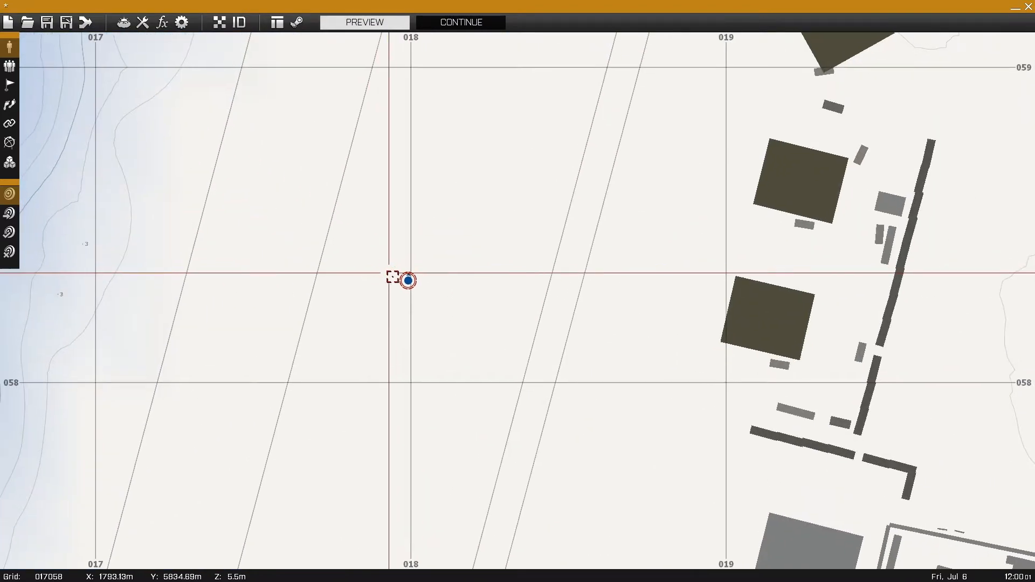
scroll(410, 285, "down", 3)
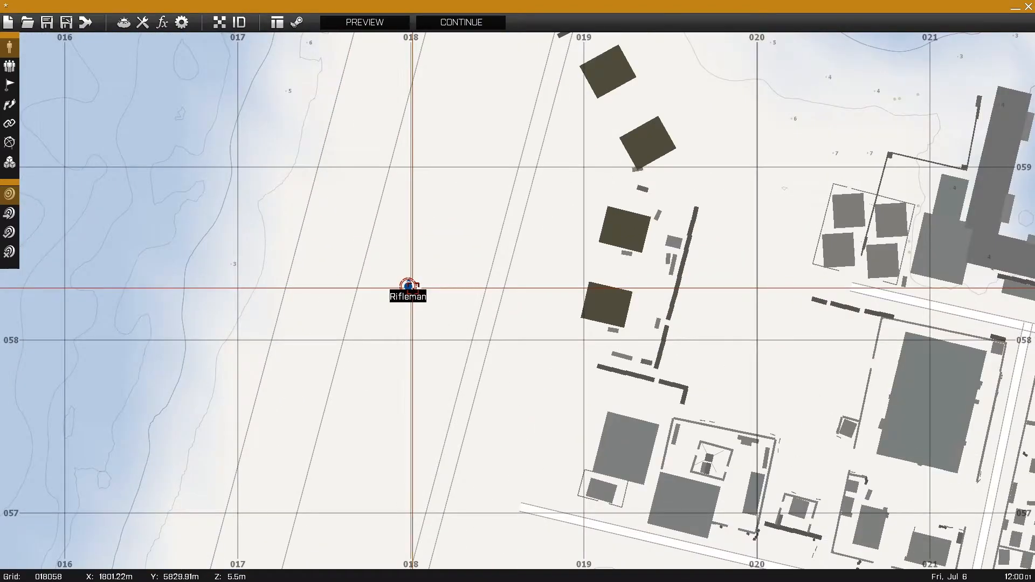
scroll(363, 340, "up", 2)
left_click_drag(365, 339, 529, 160)
scroll(572, 114, "up", 5)
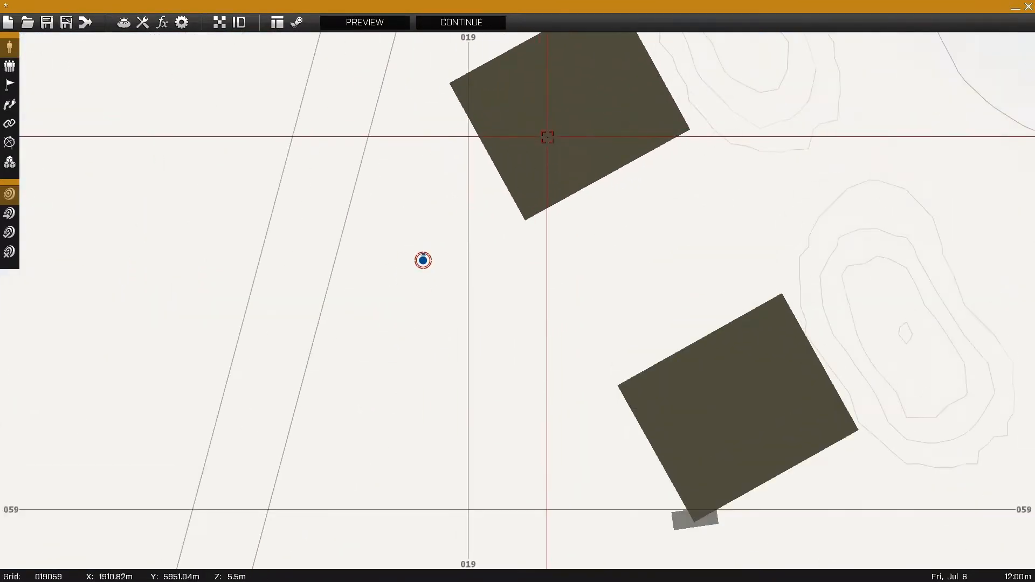
Place the rifleman inside the northernmost tent hangar, and start a preview of the mission.
right_click_drag(565, 110, 486, 220)
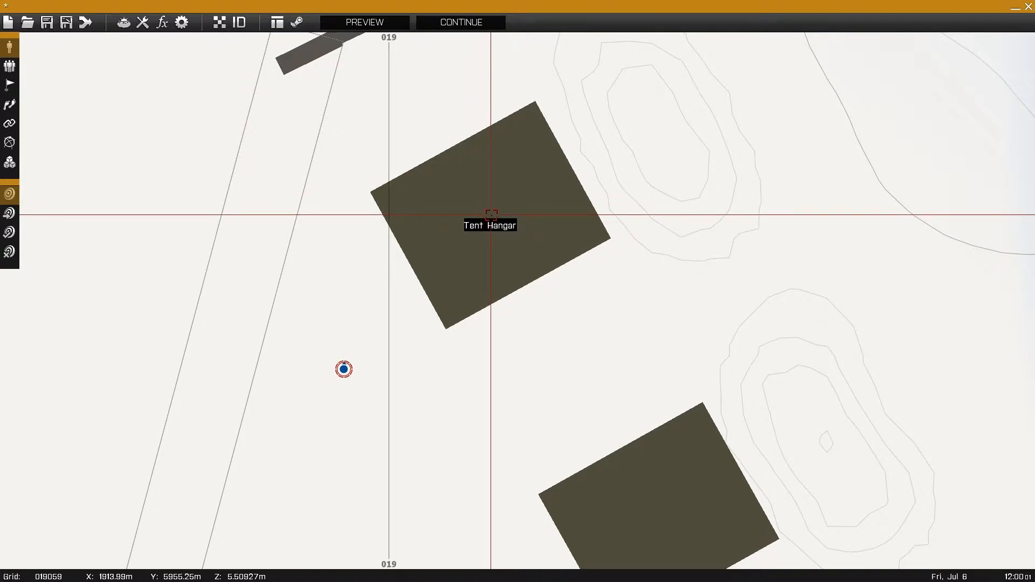
scroll(491, 216, "down", 3)
right_click_drag(567, 287, 567, 174)
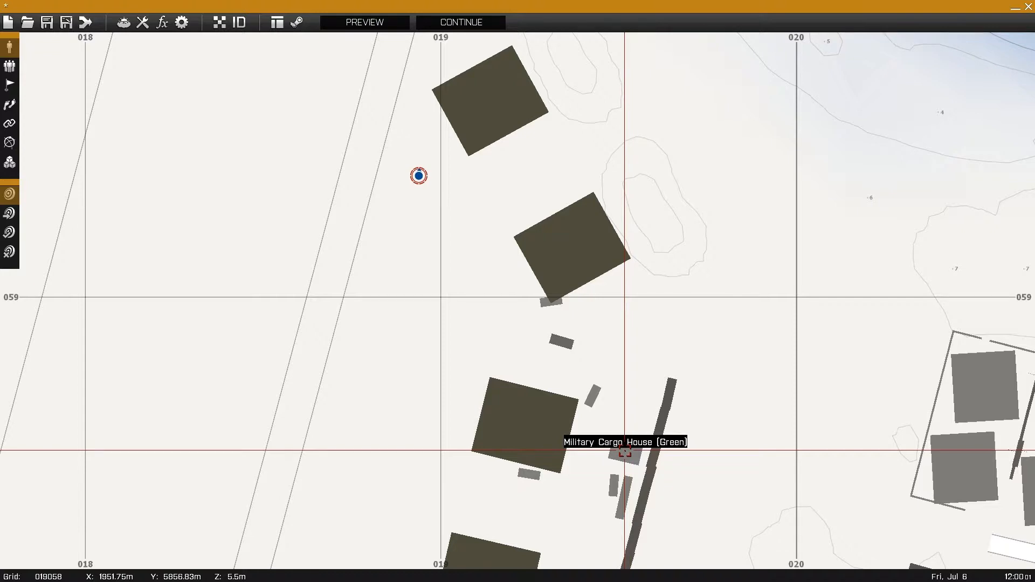
right_click_drag(526, 210, 513, 335)
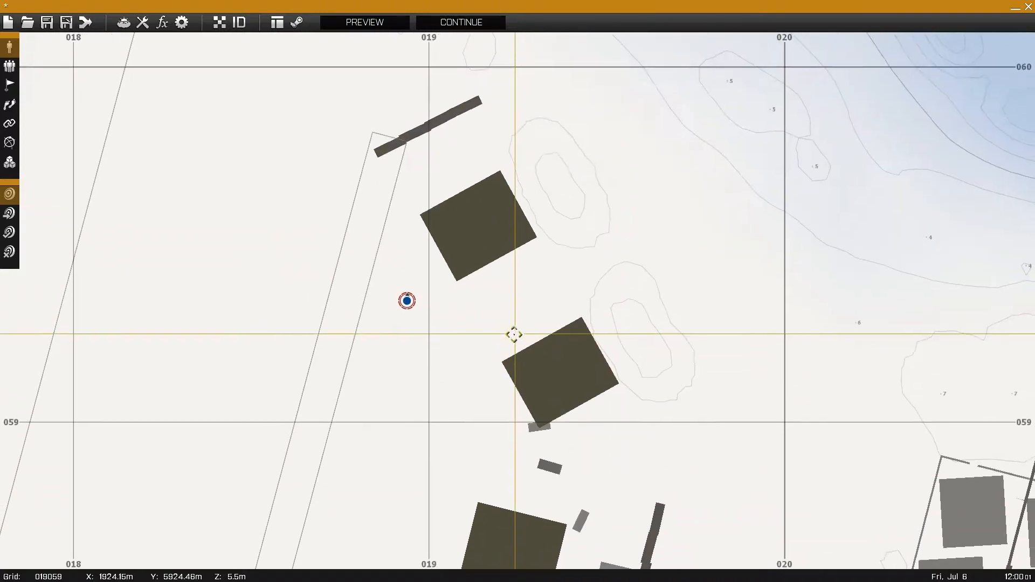
scroll(456, 319, "up", 3)
right_click_drag(455, 318, 430, 393)
left_click_drag(331, 356, 474, 207)
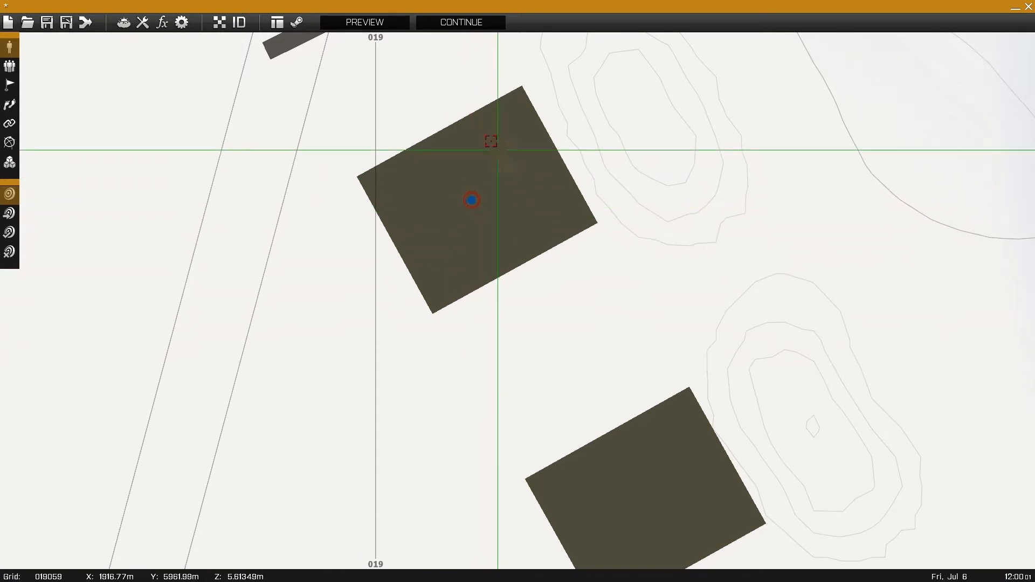
left_click(379, 24)
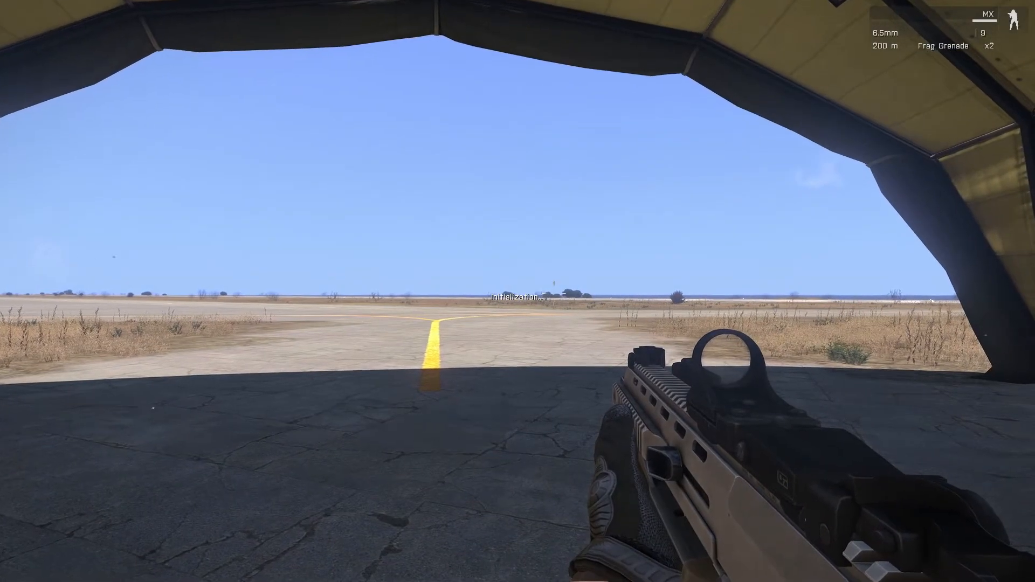
Walk the soldier out of the hangar in third person, and abort the preview to return to the editor.
key("KP_Enter")
key("w")
key("d")
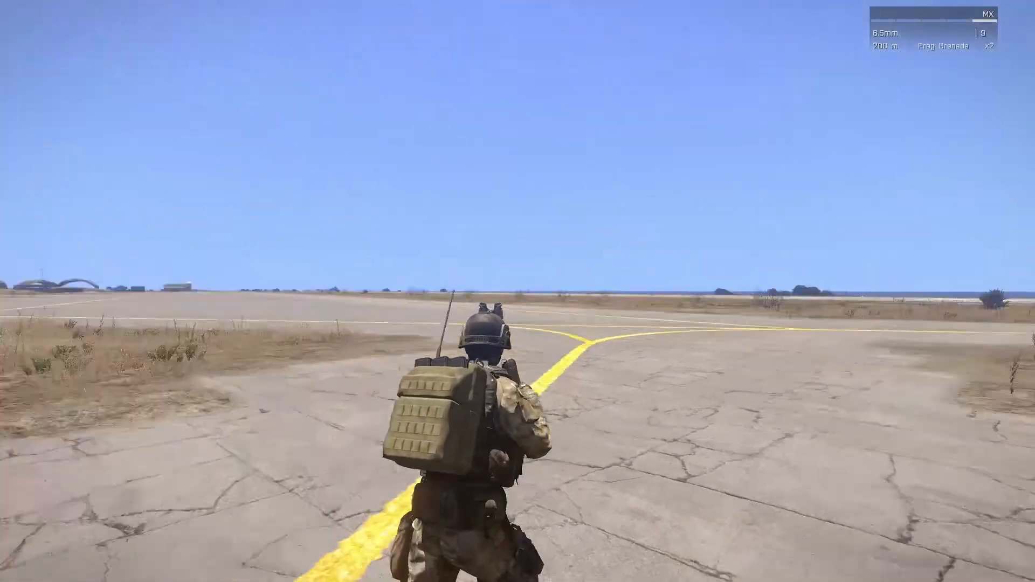
key("Escape")
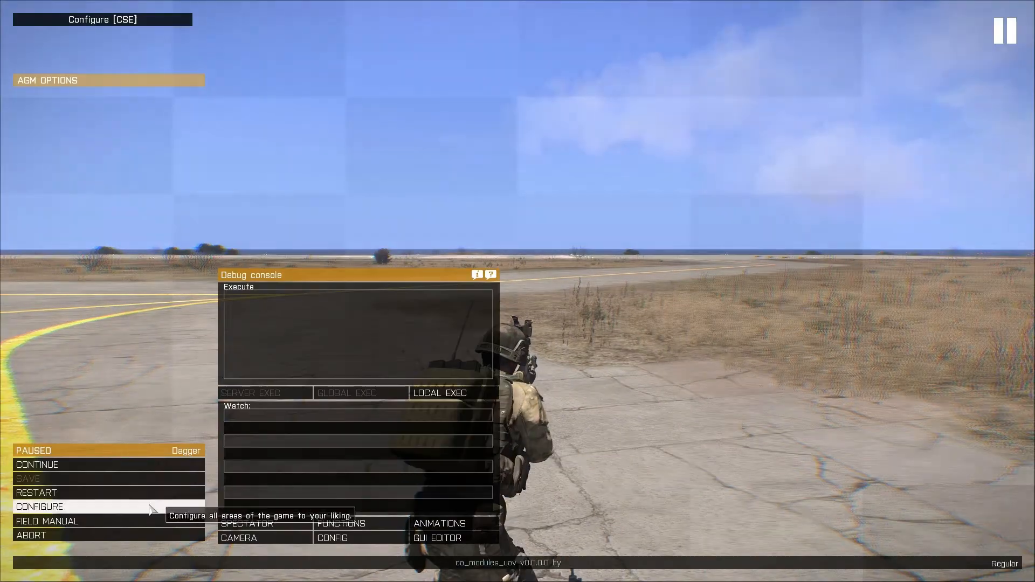
left_click(86, 536)
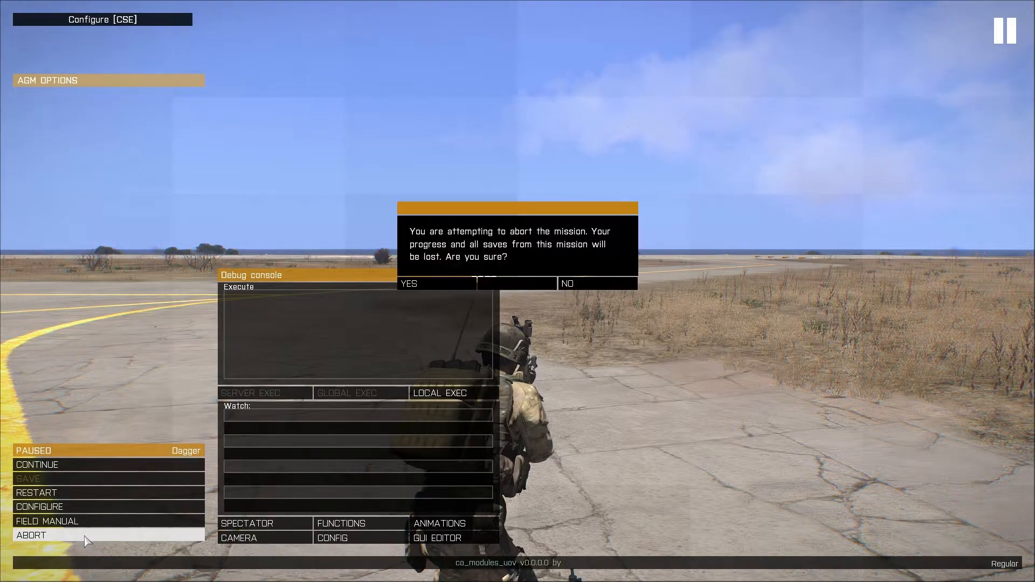
left_click(423, 285)
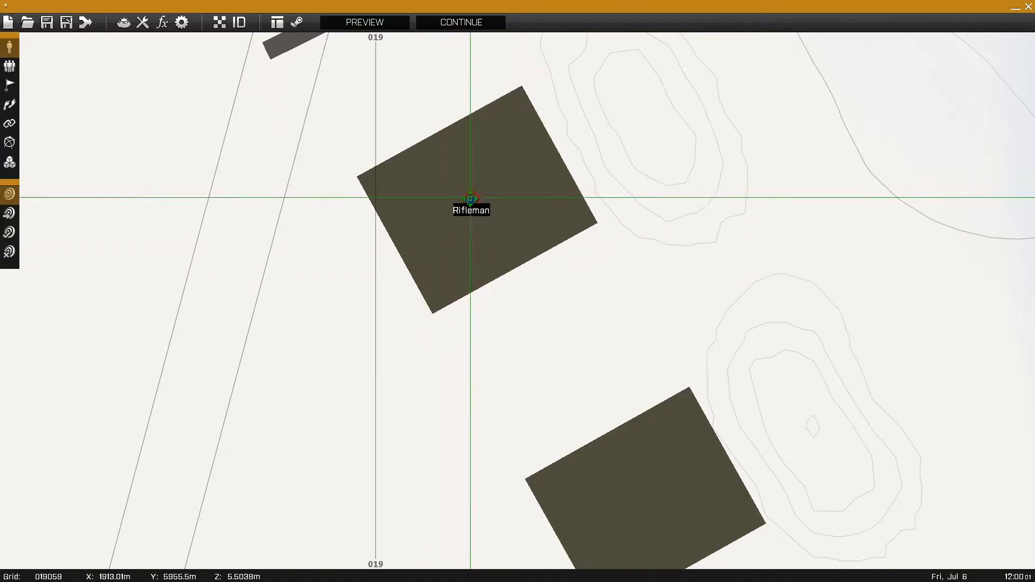
Move the rifleman out of the tent hangar onto the open ground southwest of it.
left_click_drag(472, 200, 329, 306)
scroll(326, 338, "up", 3)
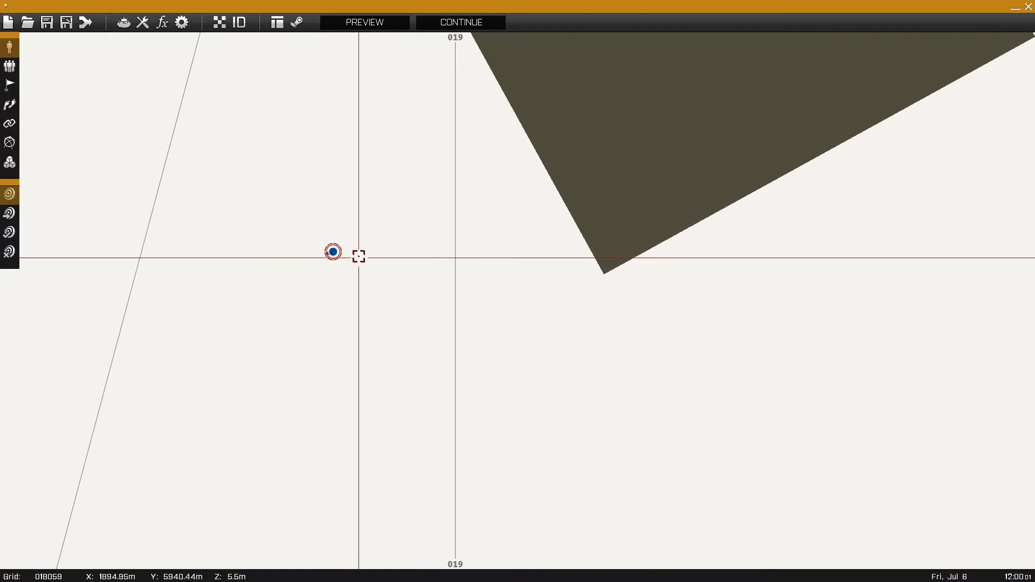
right_click_drag(358, 256, 378, 289)
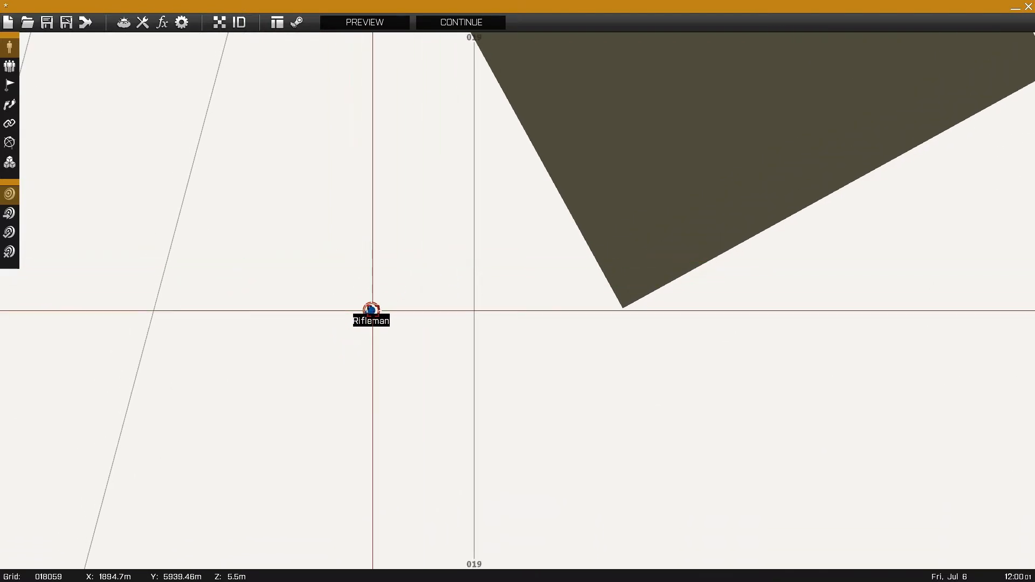
Examine the Stratis map from the airfield and air base across to Agia Marina and the military range, ending at the rifleman.
scroll(372, 311, "down", 10)
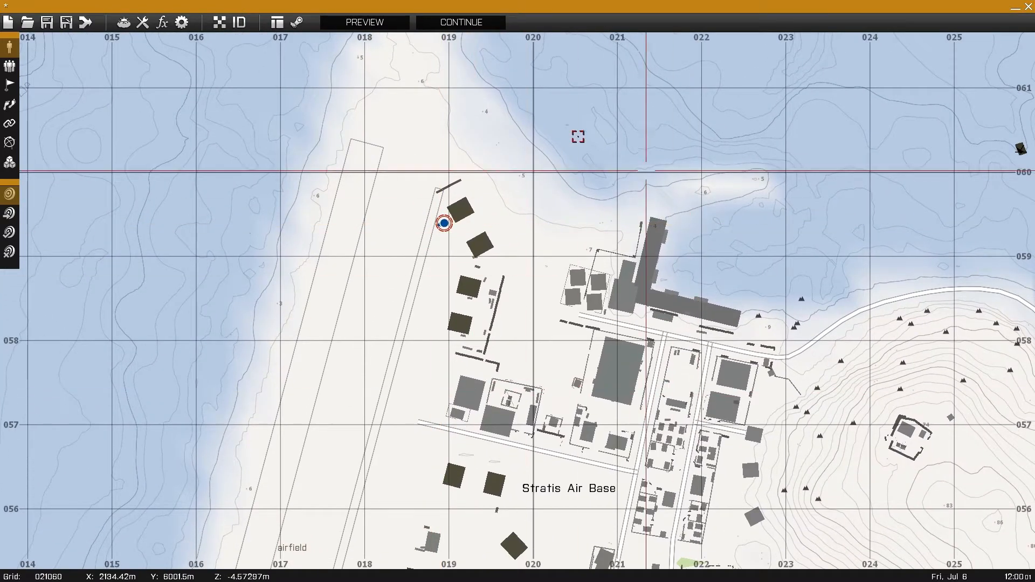
scroll(549, 406, "down", 2)
mouse_move(453, 314)
right_mouse_down()
mouse_move(416, 231)
mouse_move(355, 213)
mouse_move(343, 234)
right_mouse_up()
scroll(376, 281, "down", 1)
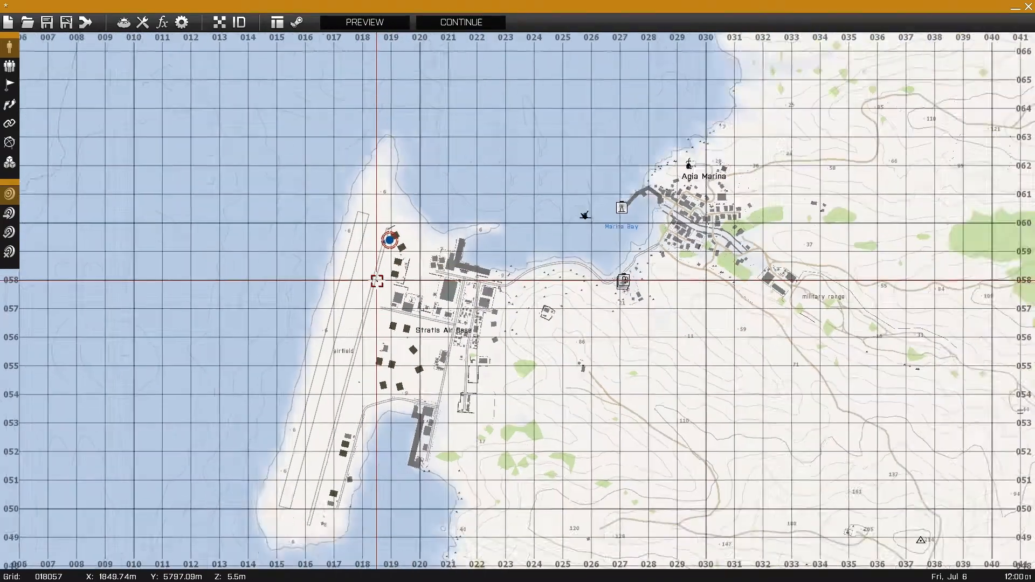
scroll(377, 281, "down", 5)
scroll(490, 323, "up", 3)
scroll(369, 316, "up", 3)
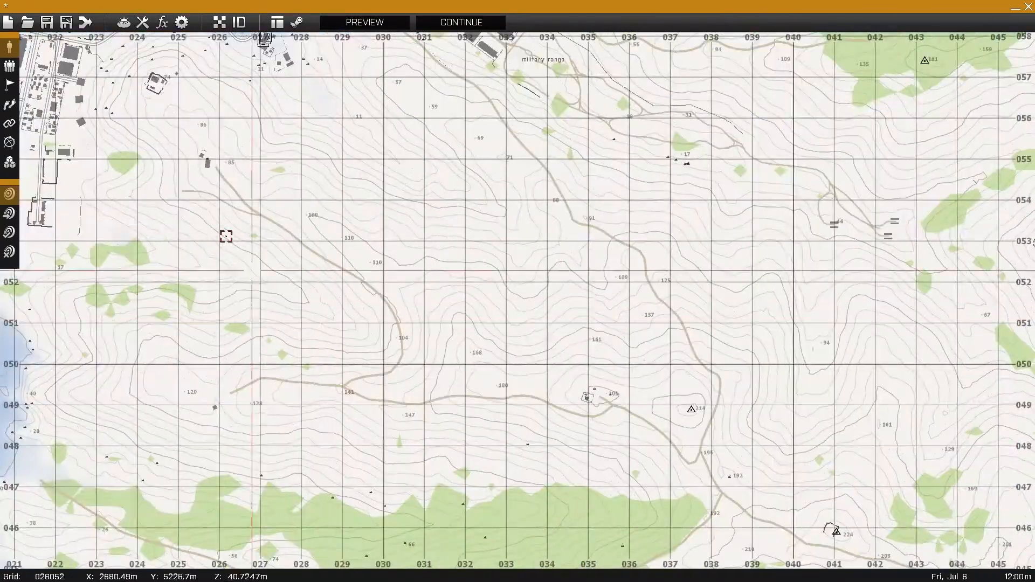
right_click_drag(220, 226, 457, 378)
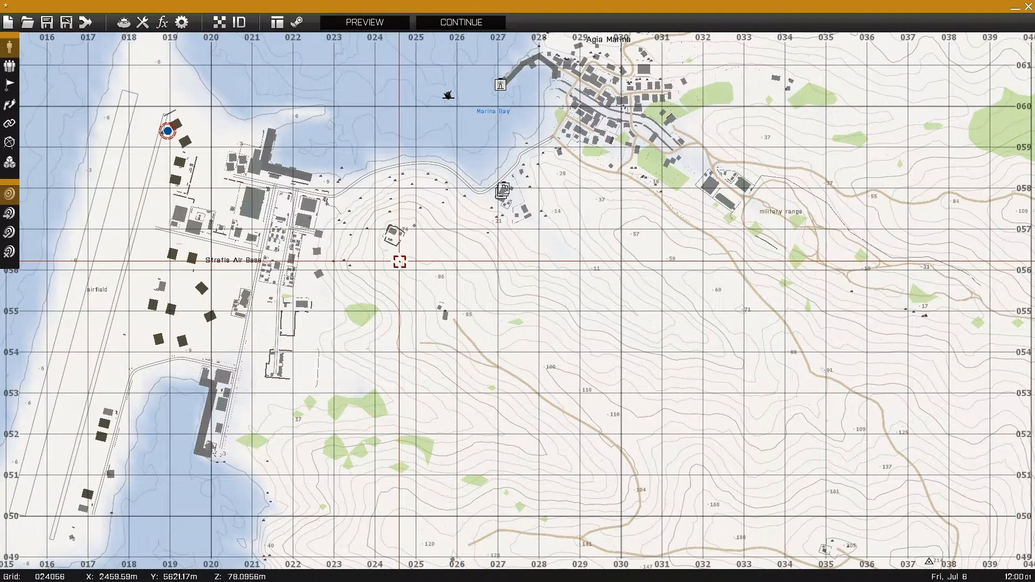
right_click_drag(400, 262, 689, 300)
scroll(444, 235, "up", 7)
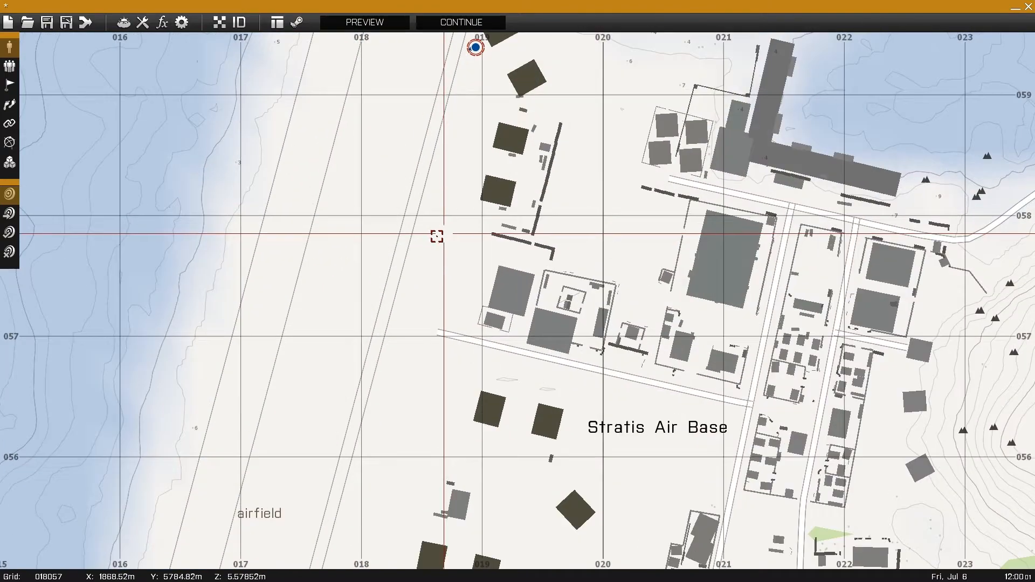
right_click_drag(425, 232, 530, 349)
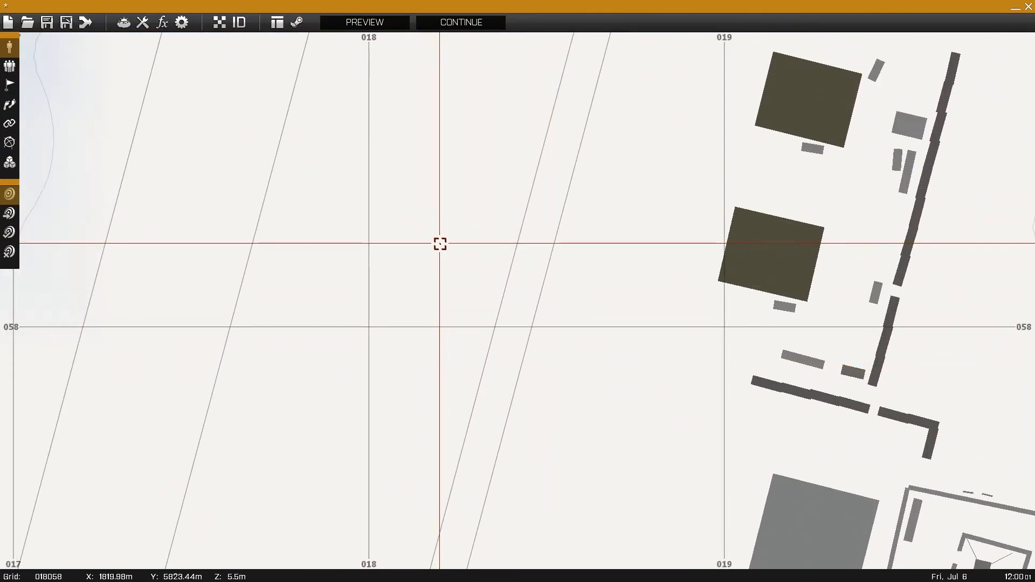
scroll(440, 244, "down", 7)
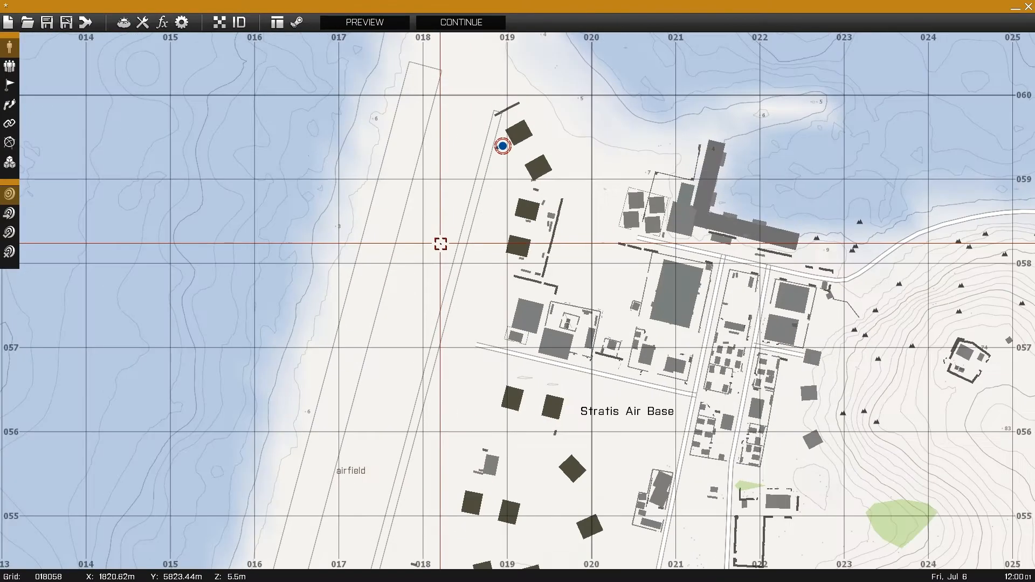
right_click_drag(441, 244, 20, 283)
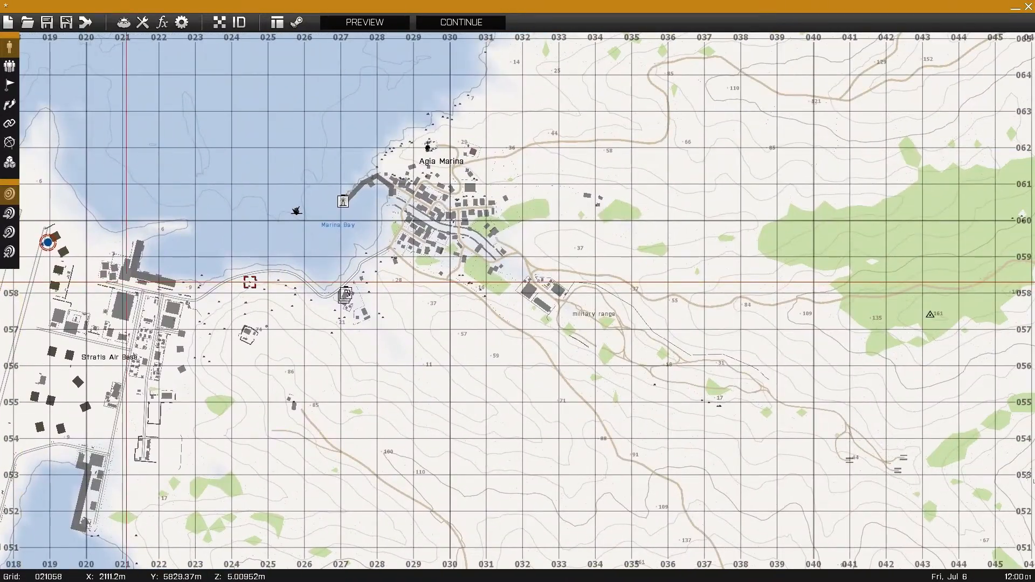
mouse_move(879, 272)
right_mouse_down()
mouse_move(290, 278)
mouse_move(773, 283)
right_mouse_up()
mouse_move(54, 280)
right_mouse_down()
mouse_move(523, 280)
mouse_move(534, 270)
mouse_move(448, 291)
right_mouse_up()
scroll(432, 254, "up", 3)
scroll(434, 274, "up", 5)
scroll(448, 292, "down", 2)
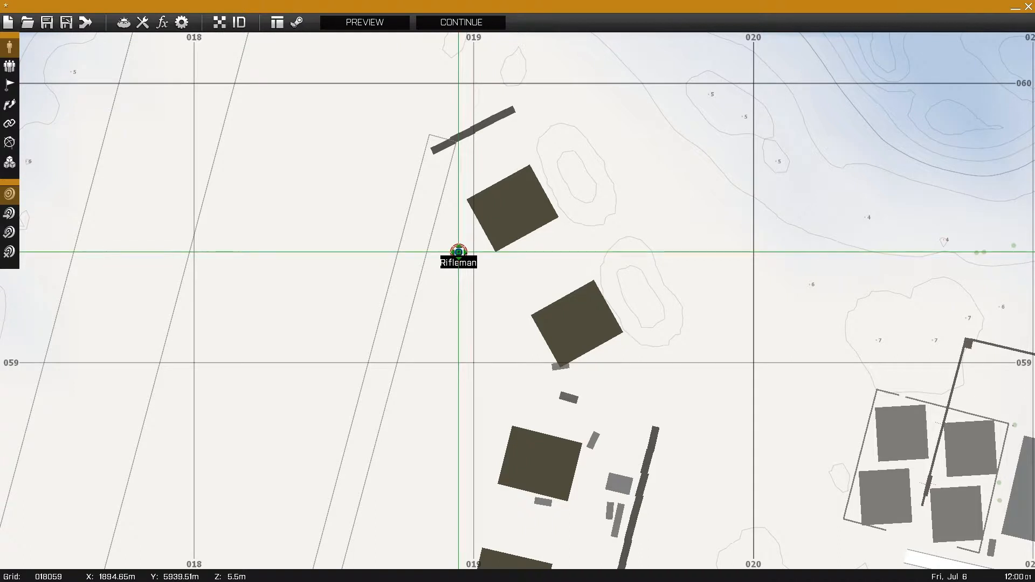
Reposition the rifleman several times along the runway edge west of the tent hangars.
mouse_move(459, 252)
left_mouse_down()
mouse_move(307, 196)
mouse_move(303, 372)
mouse_move(393, 394)
mouse_move(451, 285)
mouse_move(401, 365)
left_mouse_up()
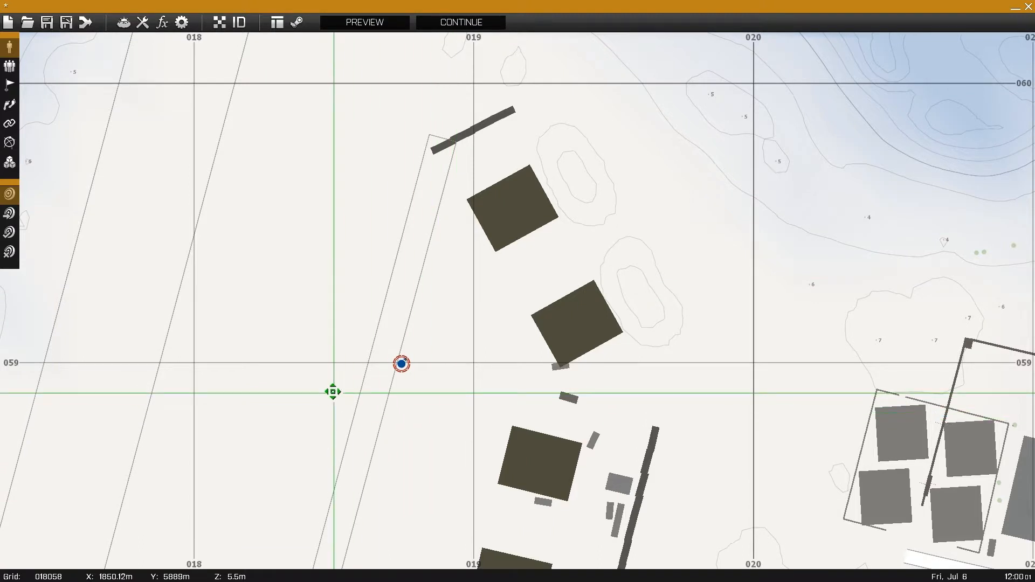
left_click_drag(401, 361, 412, 410)
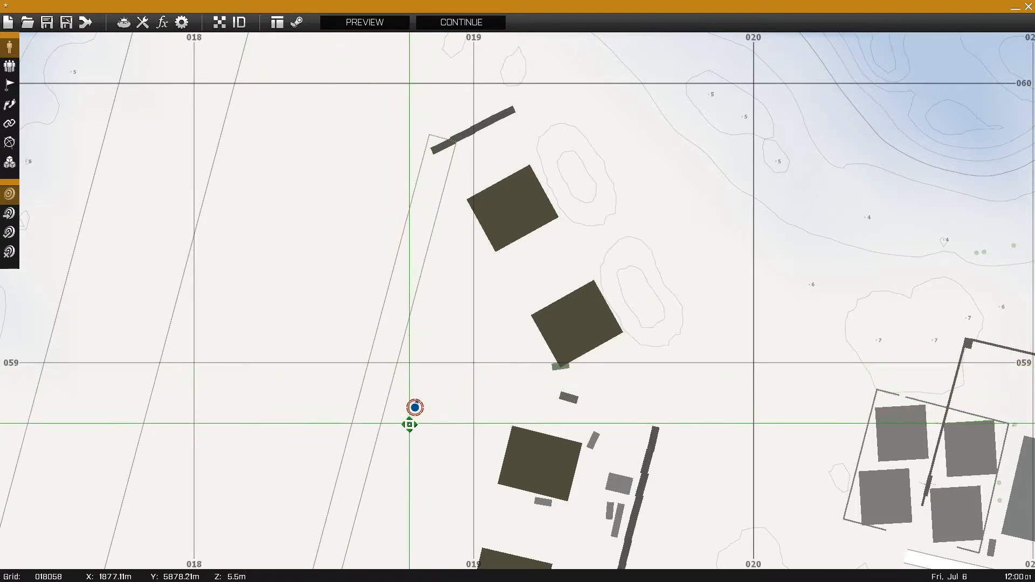
right_click_drag(415, 427, 435, 363)
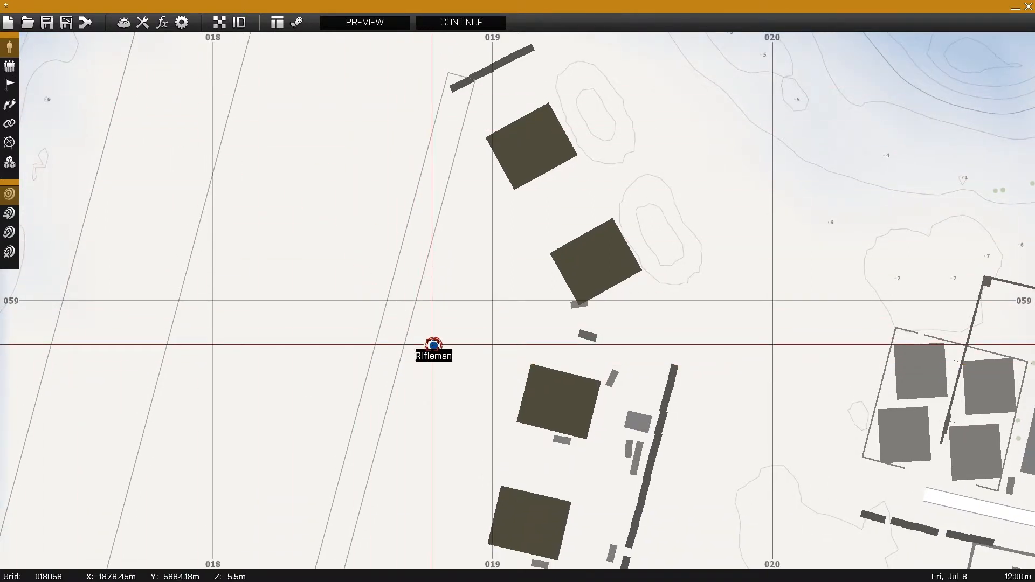
left_click_drag(434, 345, 451, 298)
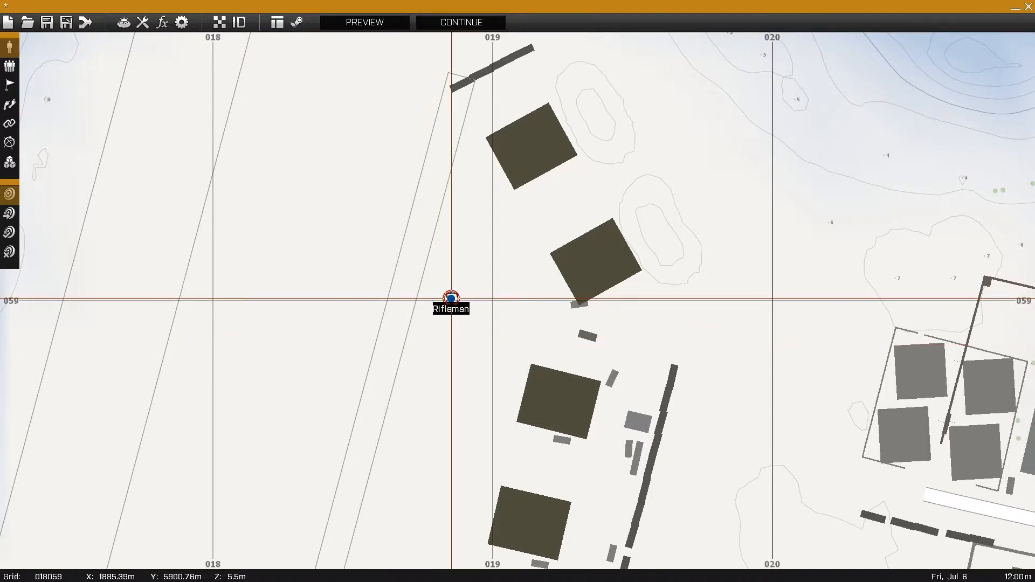
mouse_move(453, 307)
left_mouse_down()
mouse_move(485, 338)
mouse_move(439, 402)
left_mouse_up()
Replace the rifleman with a player-controlled BLUFOR NATO air unit, the MH-6 Little Bird, on the open ground west of the tent hangars.
scroll(439, 383, "down", 6)
scroll(474, 225, "up", 6)
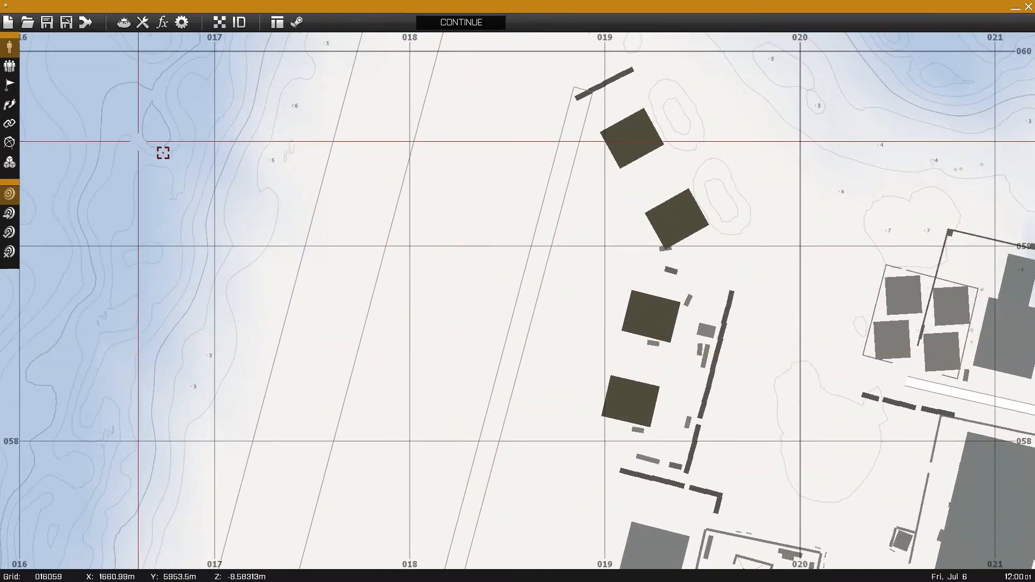
double_click(453, 277)
left_click(379, 204)
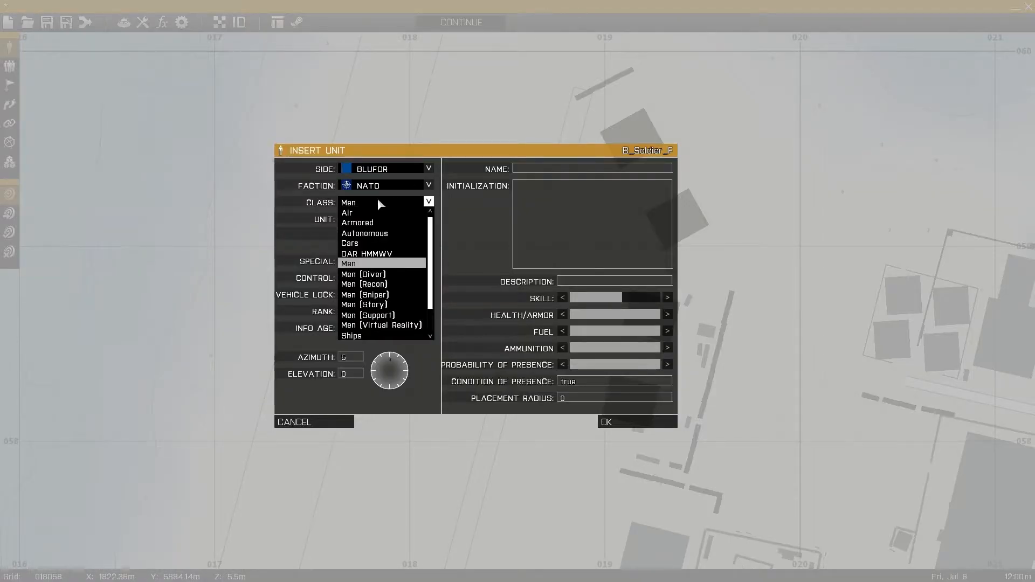
left_click(360, 216)
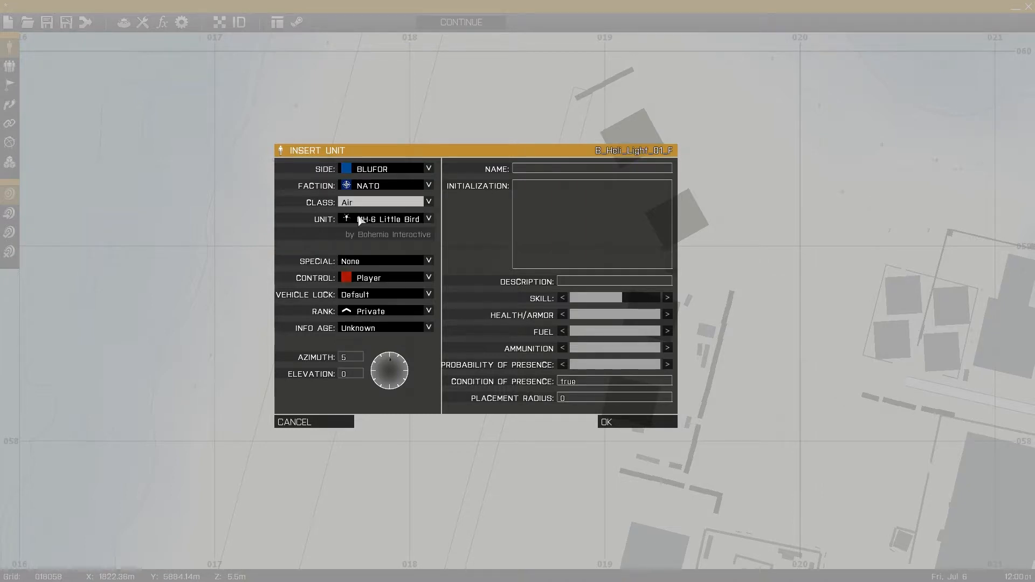
left_click(386, 218)
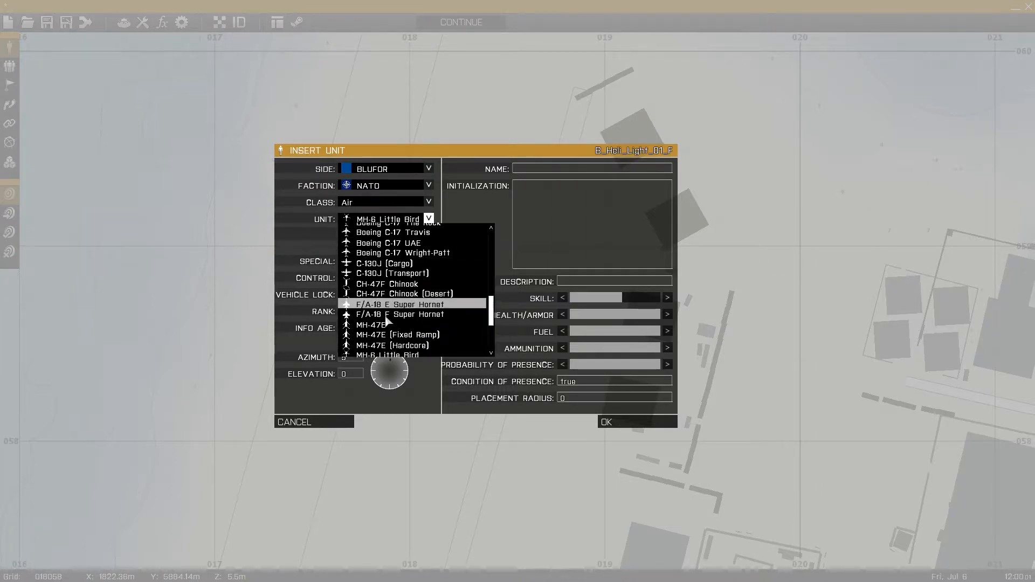
left_click(403, 400)
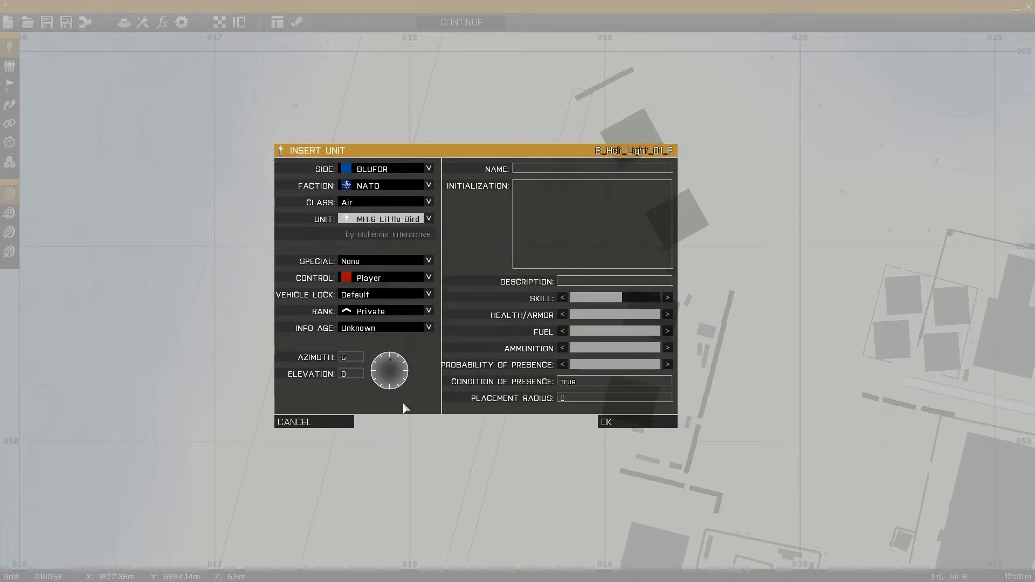
left_click(615, 423)
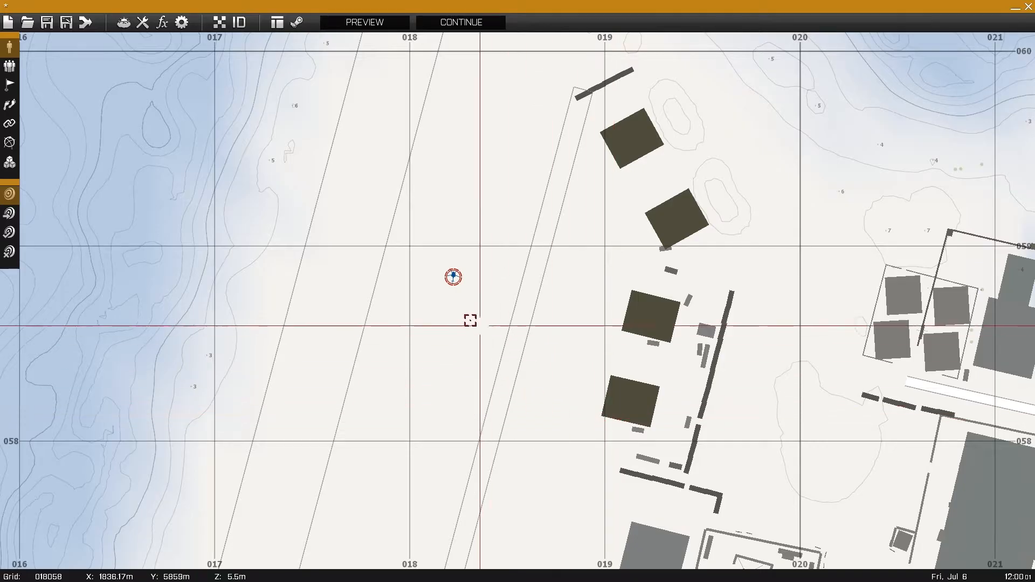
Turn on map textures to show the airfield's runway and ground imagery around the helicopter.
scroll(457, 291, "up", 5)
scroll(456, 289, "down", 4)
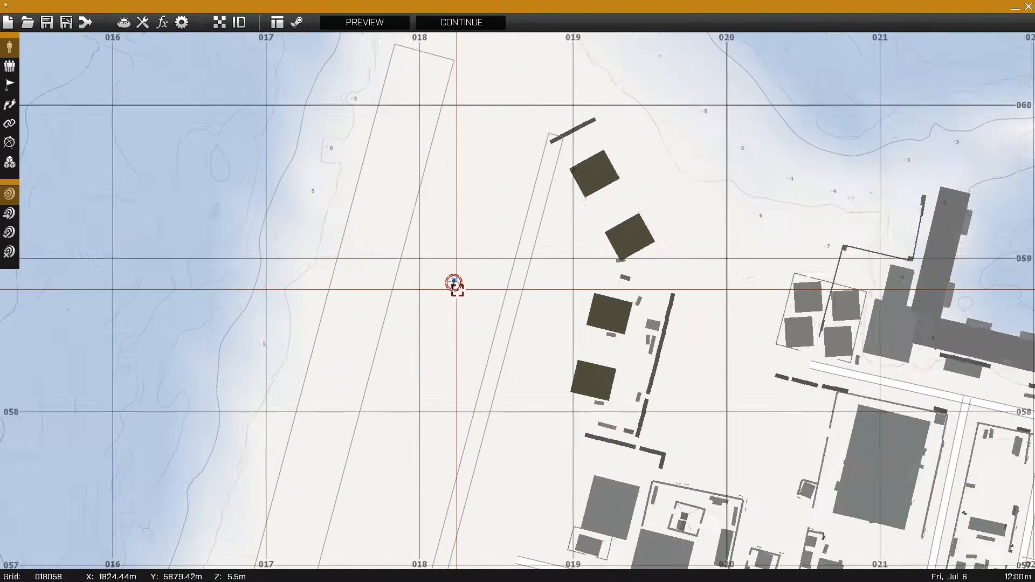
scroll(454, 287, "up", 1)
right_click_drag(375, 301, 395, 411)
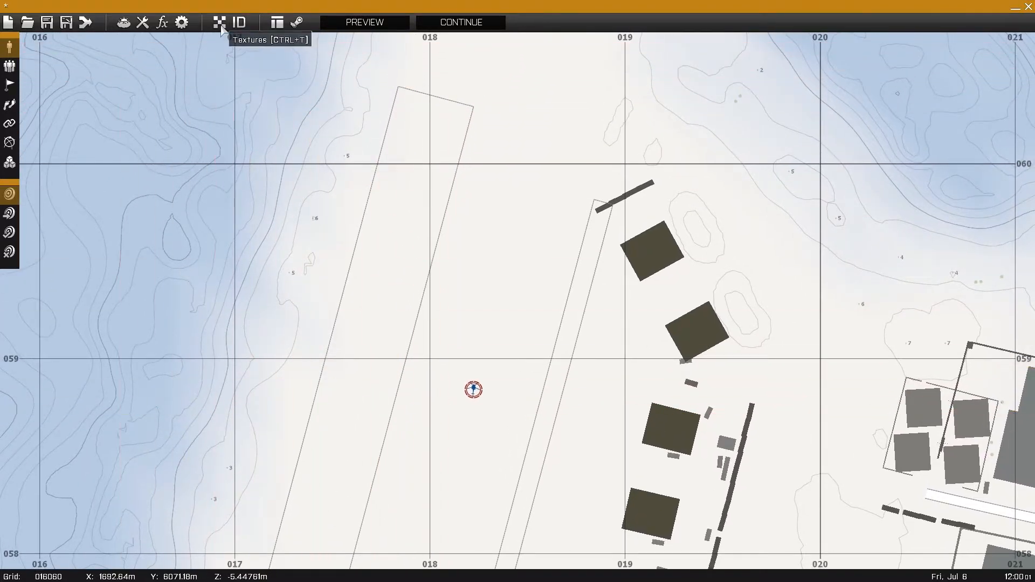
left_click(222, 24)
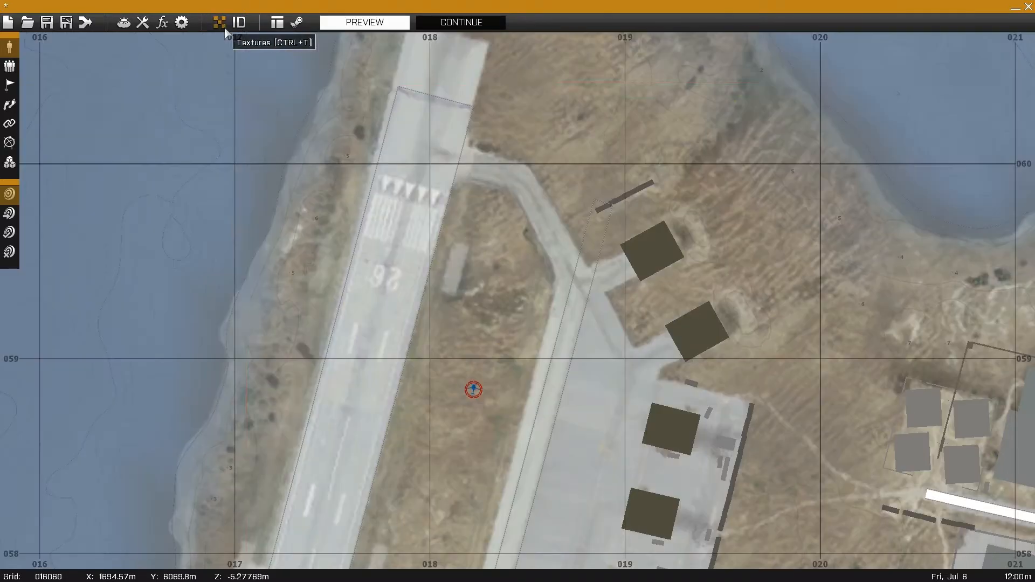
Move the Little Bird onto the painted number at the runway's north end and rotate it to face south along the runway.
left_click_drag(478, 394, 456, 341)
left_click_drag(393, 273, 389, 274)
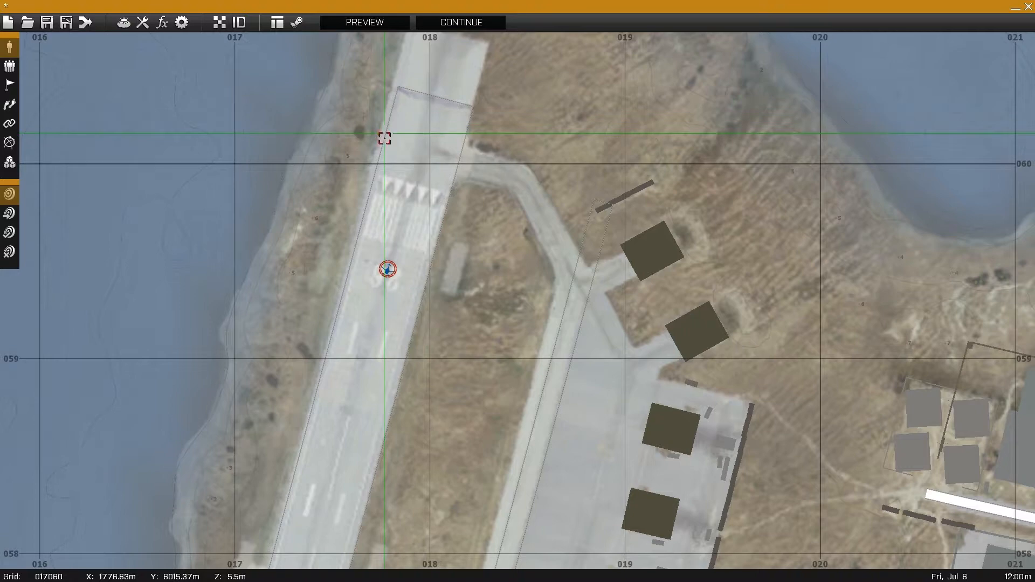
left_click_drag(385, 138, 386, 142, "shift")
scroll(412, 273, "up", 4)
scroll(368, 281, "down", 1)
right_click_drag(399, 275, 492, 248)
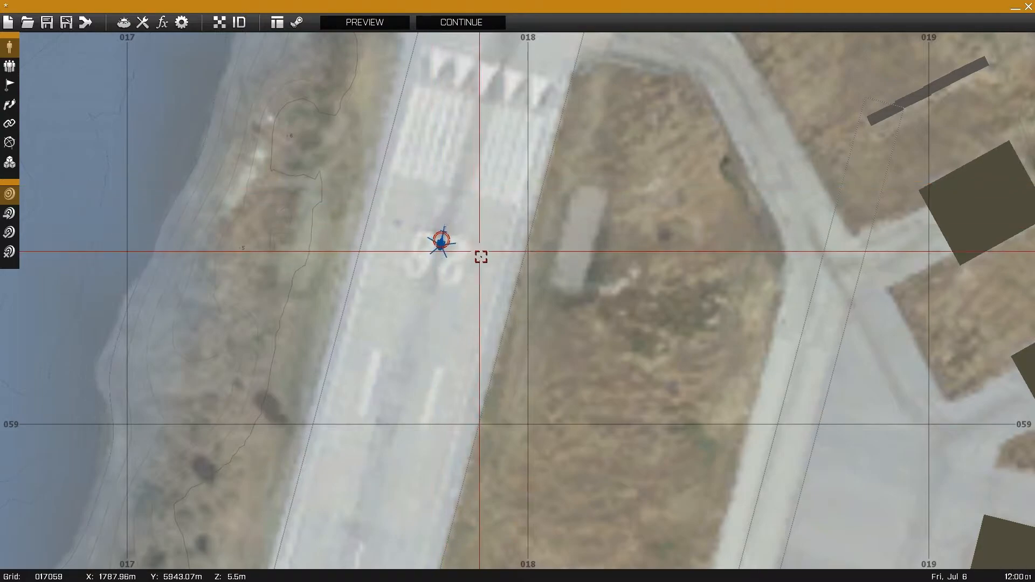
scroll(474, 270, "down", 8)
Preview the mission and inspect the Little Bird on the runway in third person, zooming the view in and out.
left_click(364, 22)
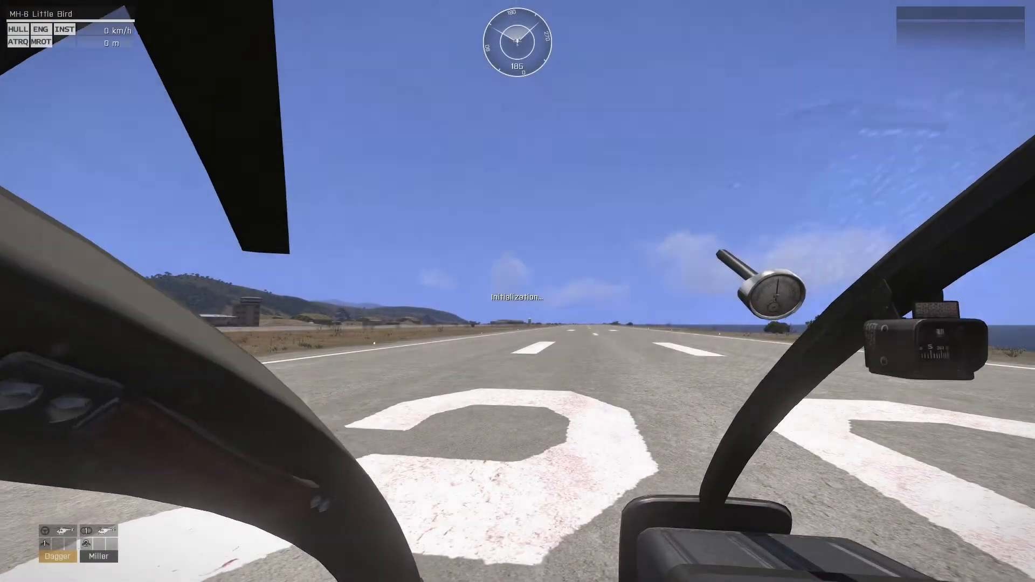
key("KP_Enter")
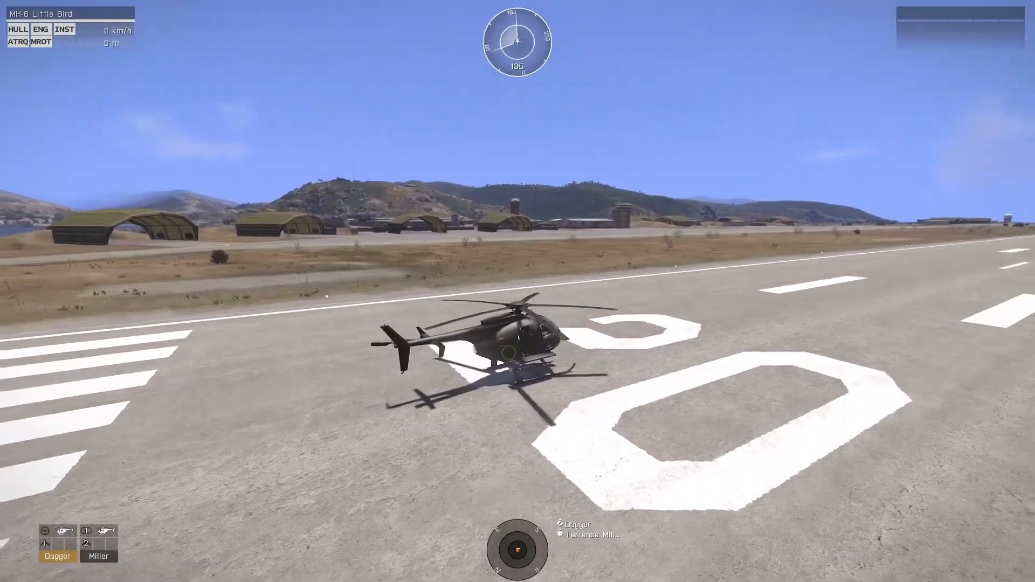
key("equal")
key("equal")
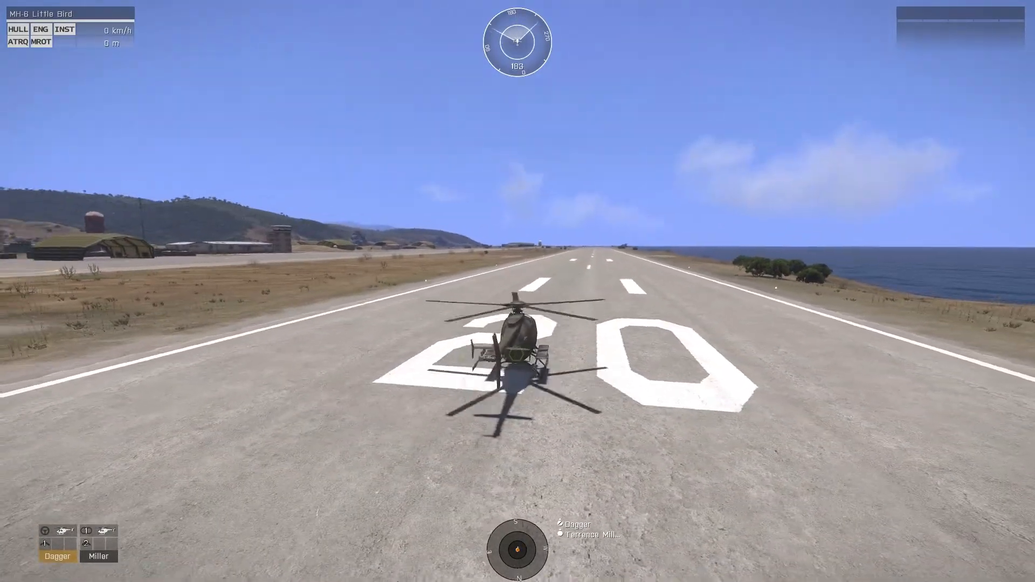
key("minus")
key("minus")
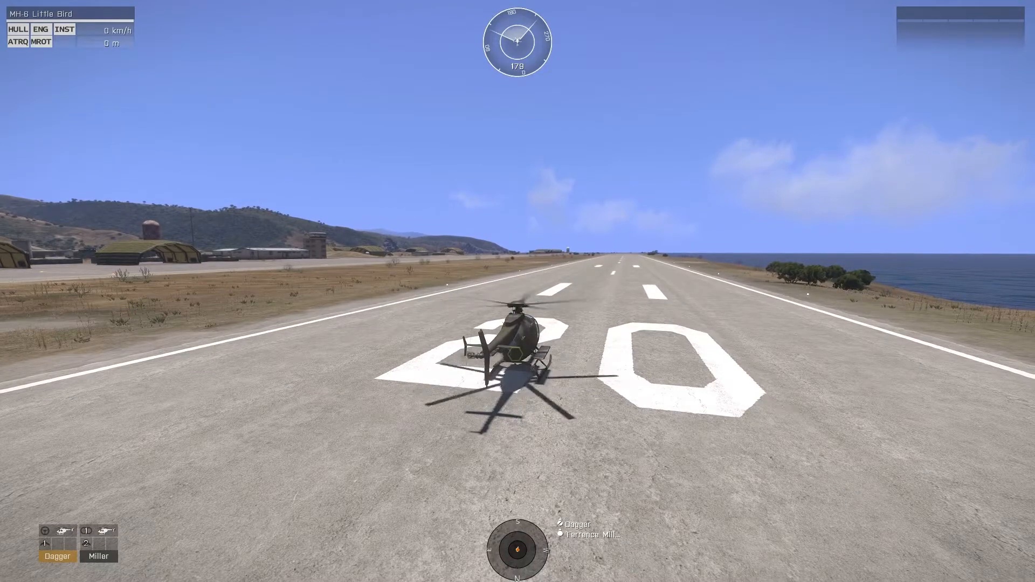
Test-fly the MH-6 Little Bird along the runway and abort the preview to return to the mission editor.
key("shift")
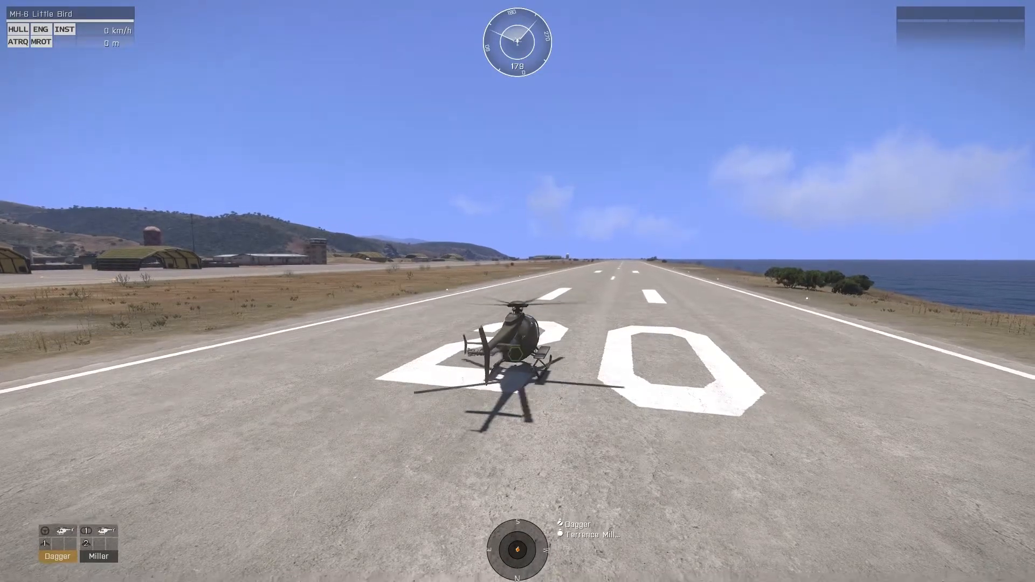
key("w")
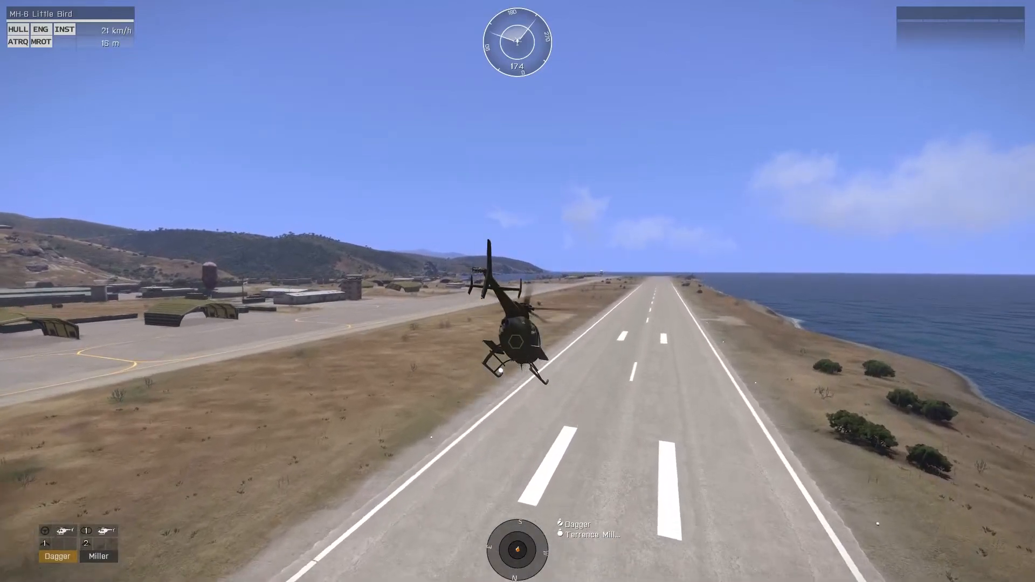
key("alt")
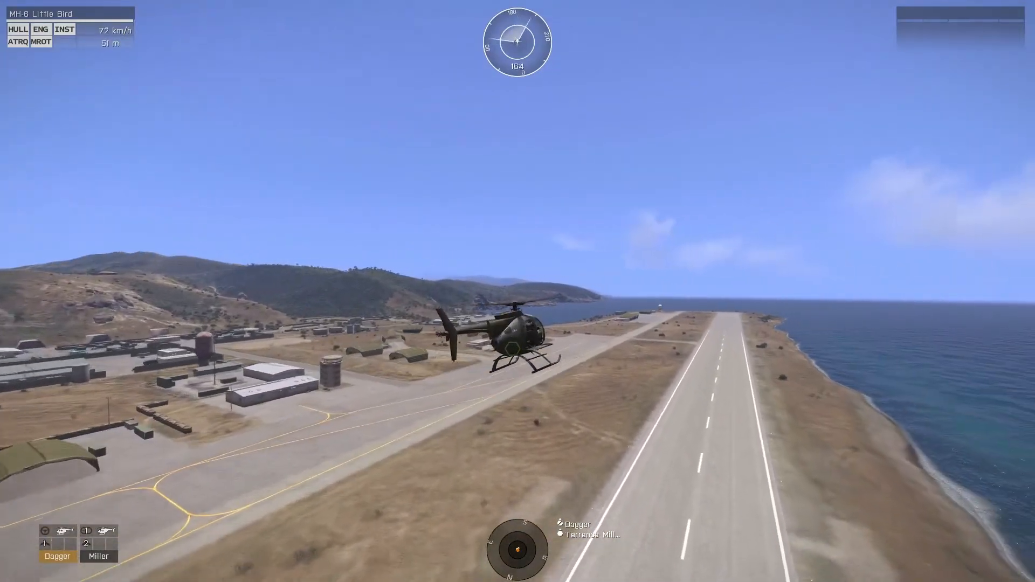
key("Escape")
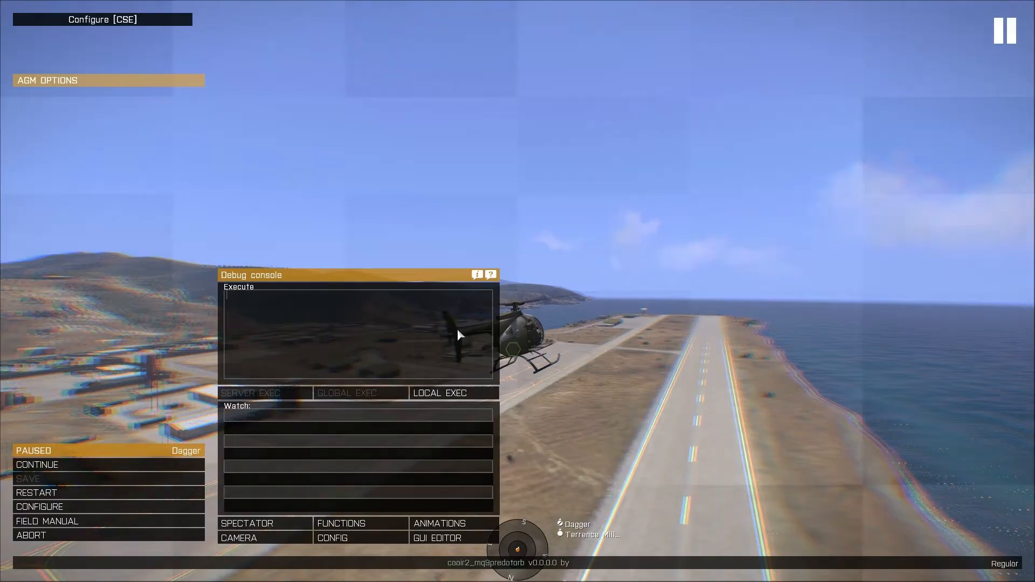
left_click(156, 536)
left_click(431, 284)
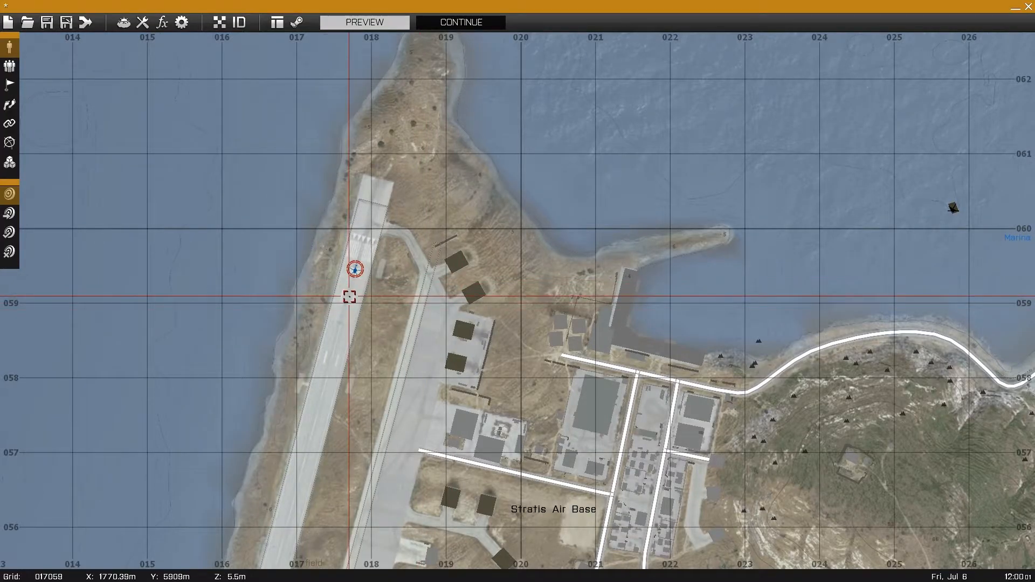
Switch off the satellite texture on the editor map around the runway.
scroll(388, 285, "down", 3)
scroll(422, 291, "up", 5)
scroll(429, 276, "up", 5)
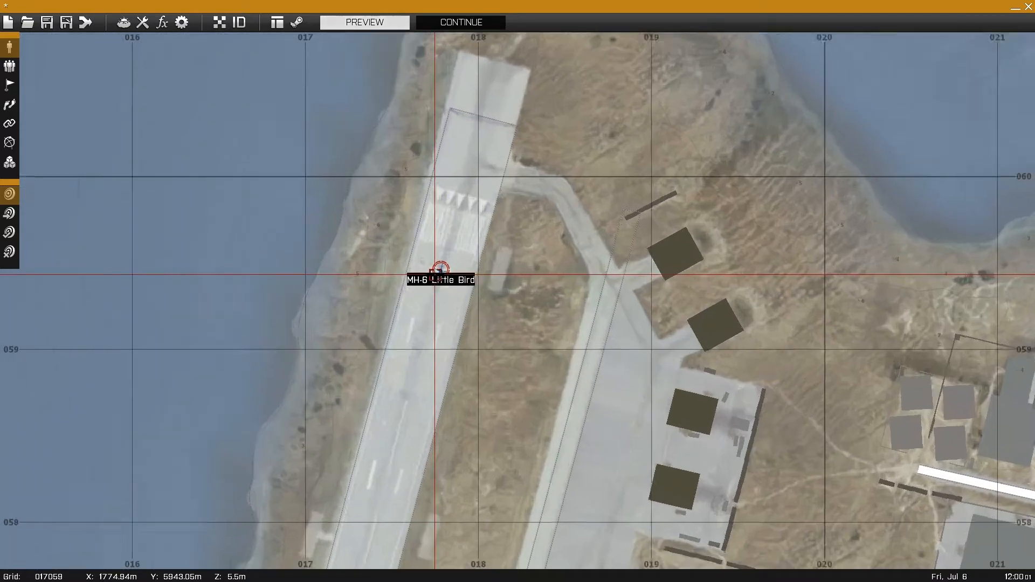
left_click(219, 22)
scroll(450, 274, "down", 4)
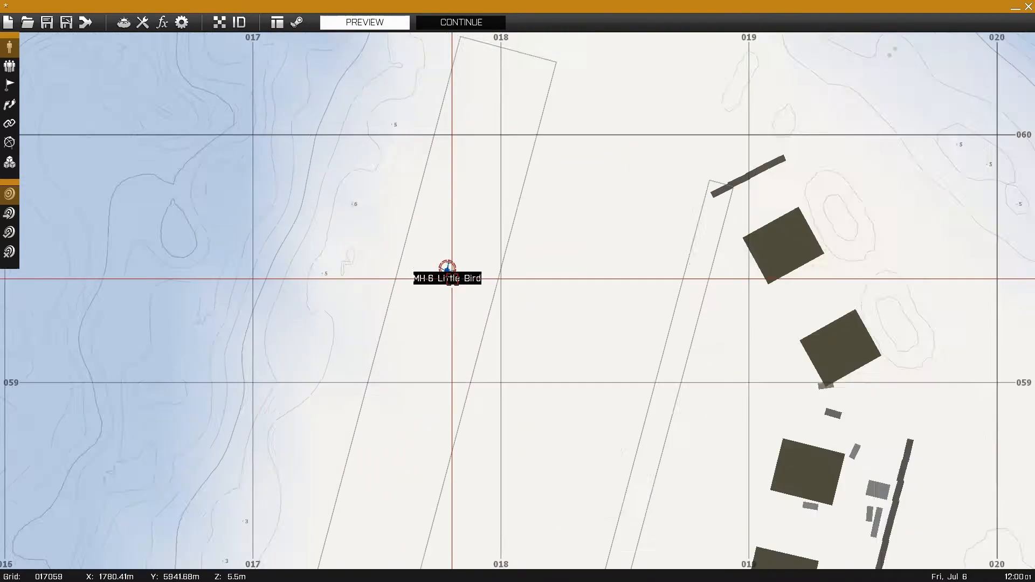
Delete the MH-6 Little Bird from the runway.
scroll(445, 272, "up", 4)
key("Delete")
scroll(559, 379, "down", 4)
right_click_drag(555, 375, 430, 282)
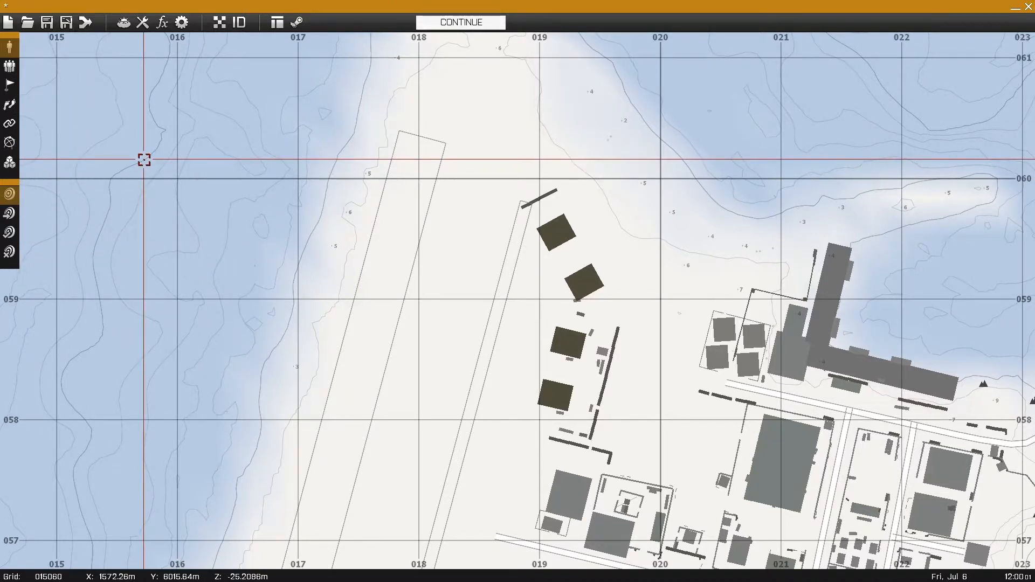
Start inserting a group on the runway beside Stratis Air Base and set its side to BLUFOR.
right_click_drag(144, 160, 184, 279)
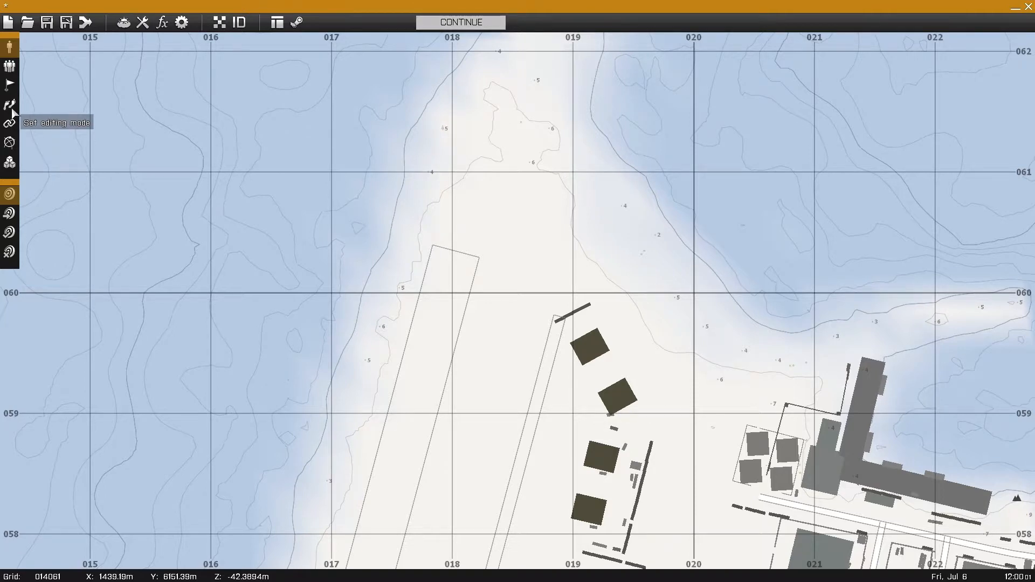
right_click_drag(296, 231, 329, 247)
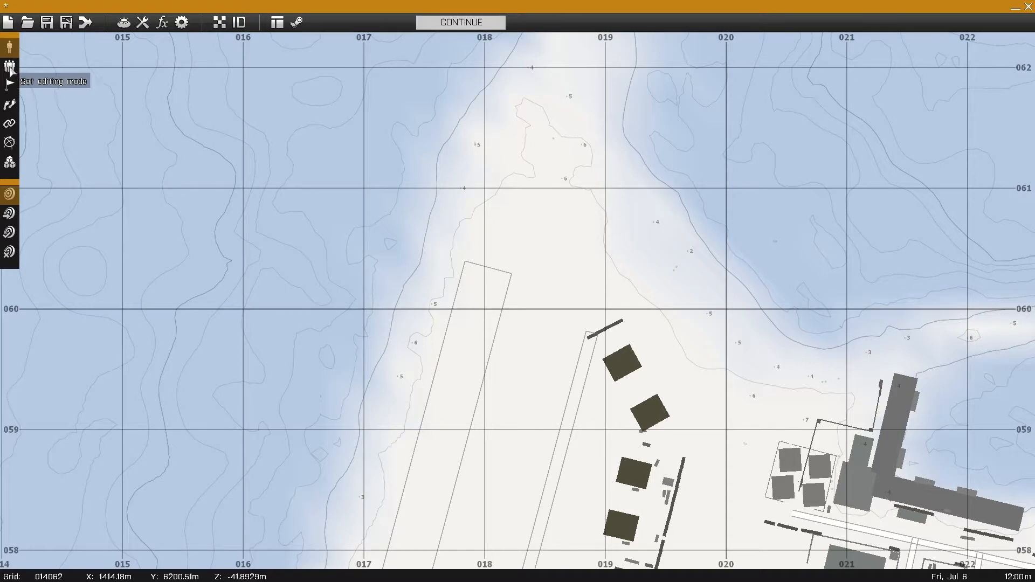
right_click_drag(316, 258, 175, 83)
double_click(366, 275)
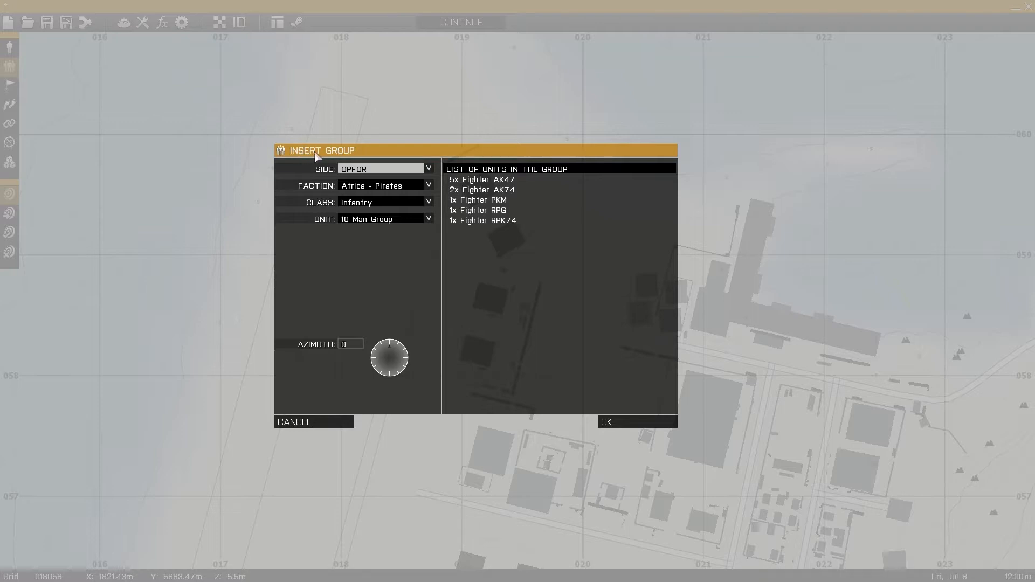
left_click(378, 173)
left_click(378, 190)
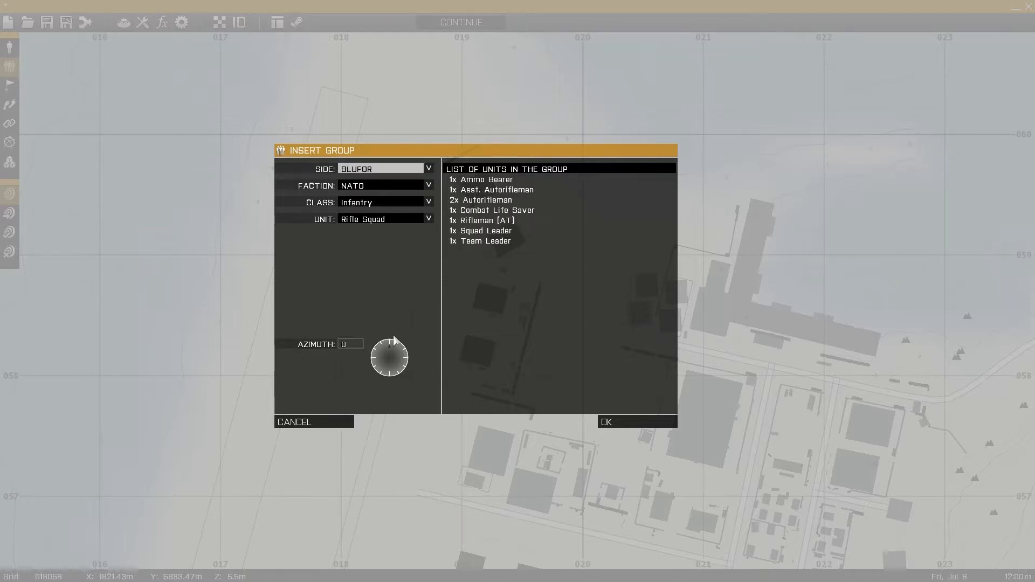
Insert the group as a NATO Infantry Rifle Squad with azimuth 180 and dismiss the player notice.
left_click(367, 190)
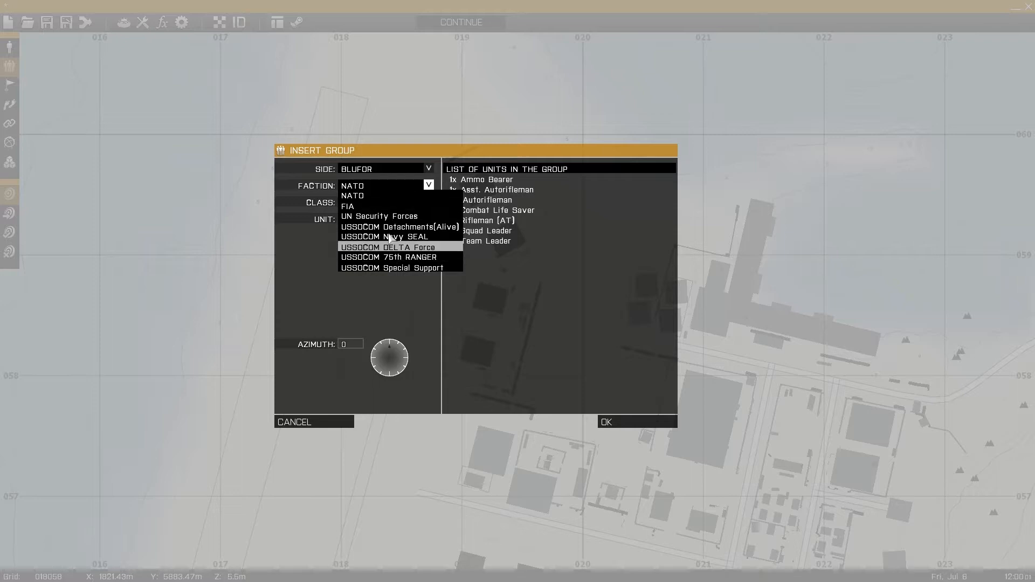
left_click(385, 198)
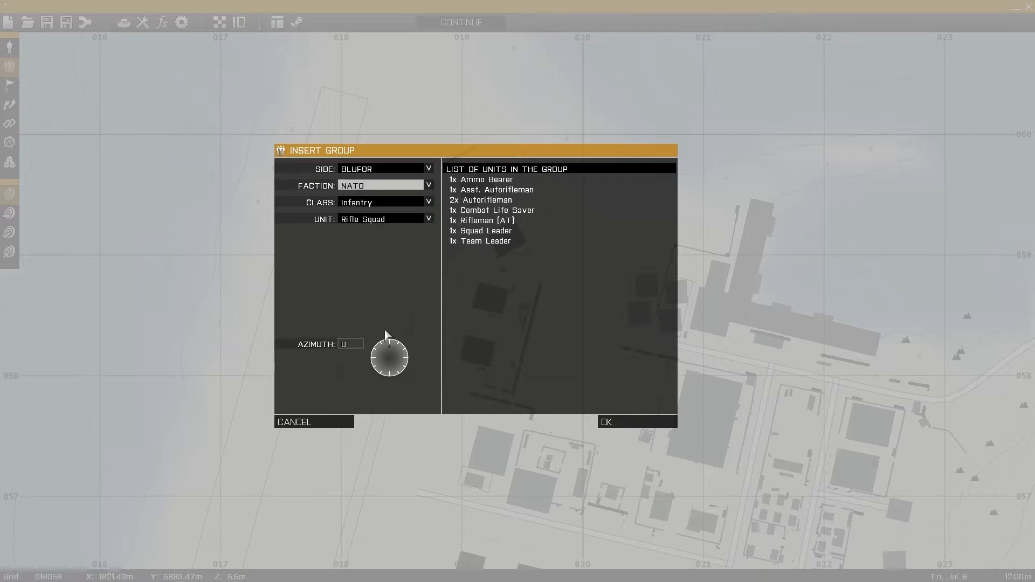
left_click(378, 207)
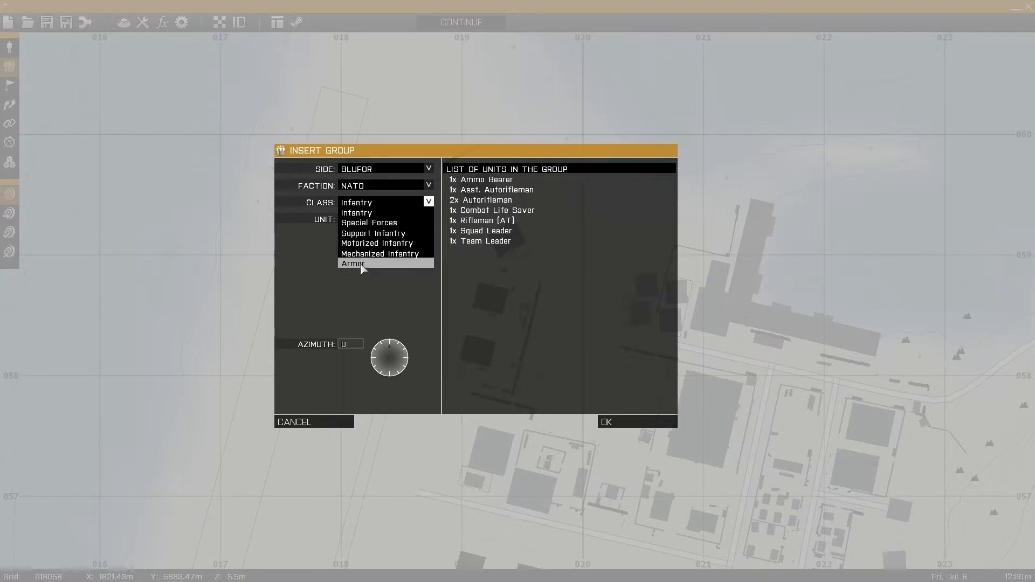
left_click(367, 214)
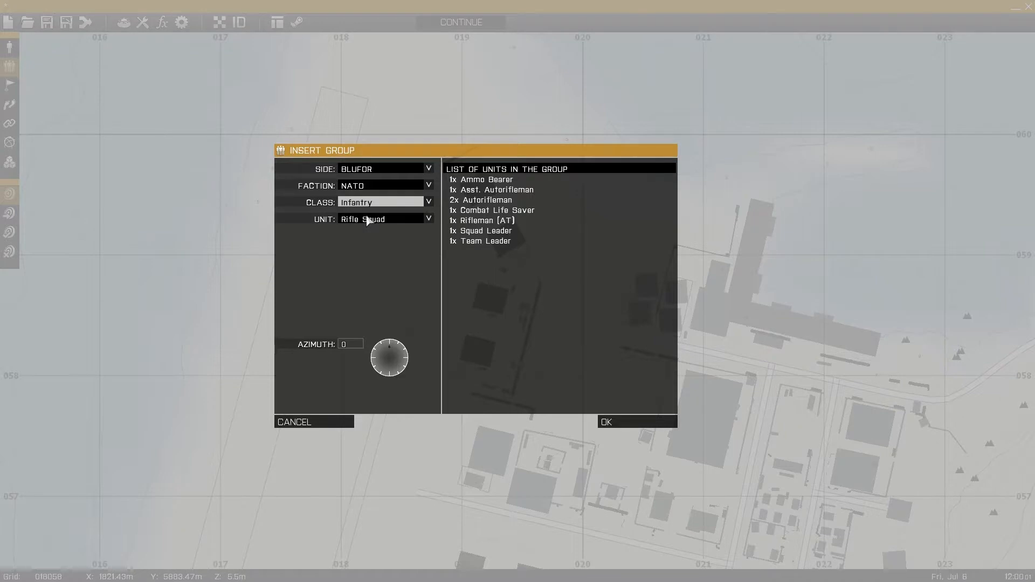
left_click(380, 221)
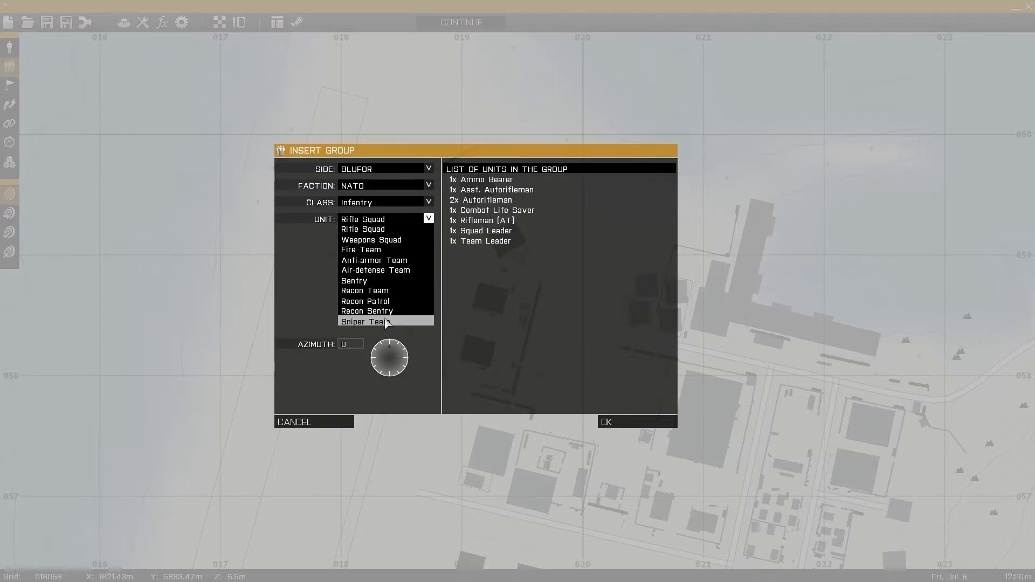
left_click(405, 237)
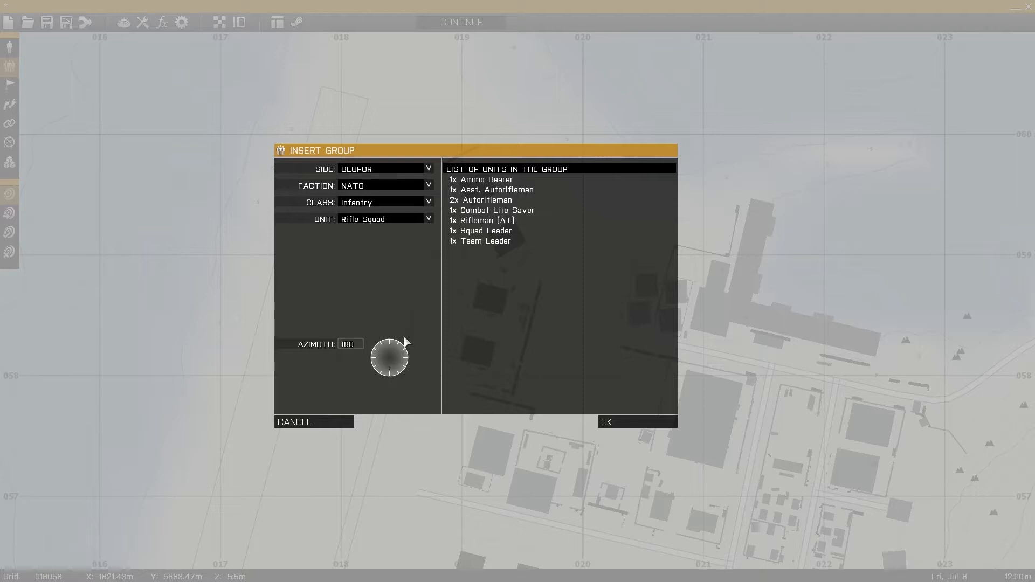
left_click(620, 429)
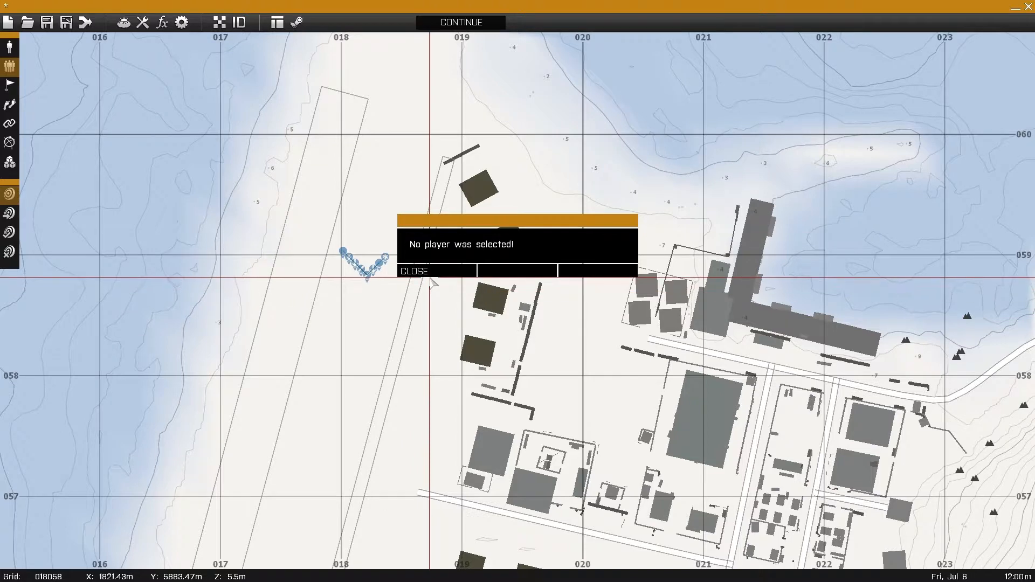
left_click(416, 271)
Switch to unit editing and move individual squad members out of the V formation to scattered spots around the Squad Leader.
right_click_drag(415, 273, 444, 278)
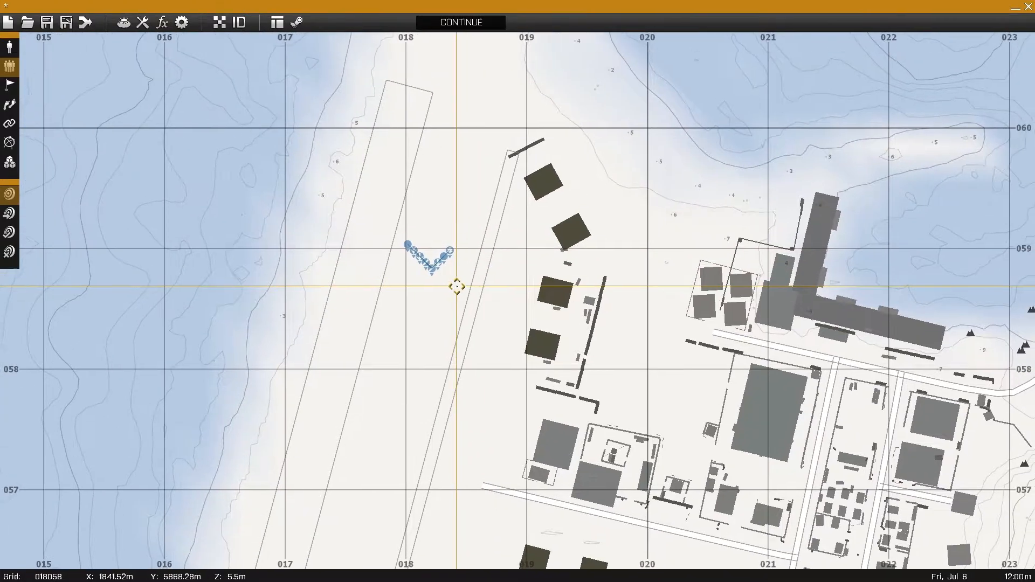
scroll(453, 272, "up", 5)
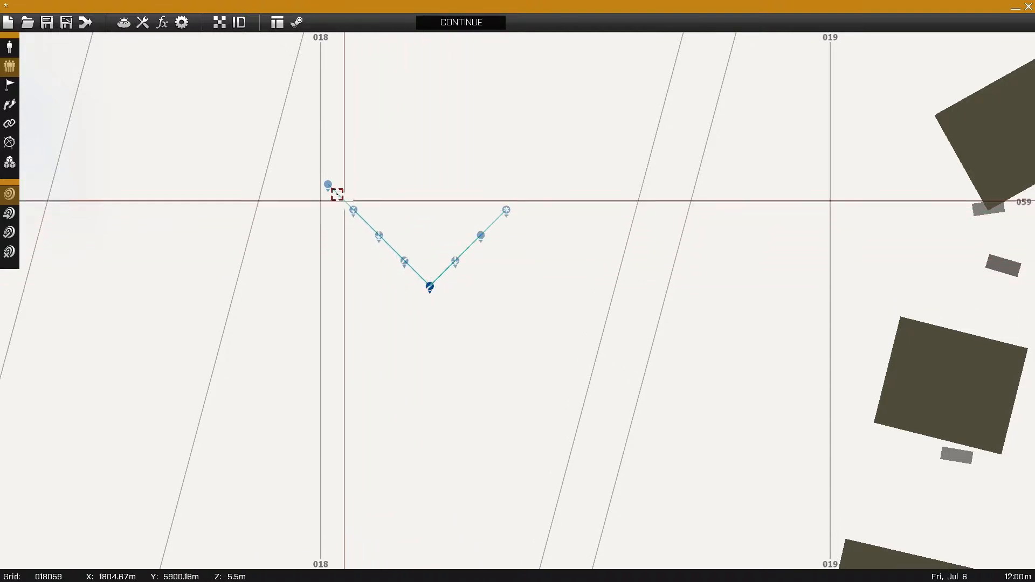
left_click(455, 261)
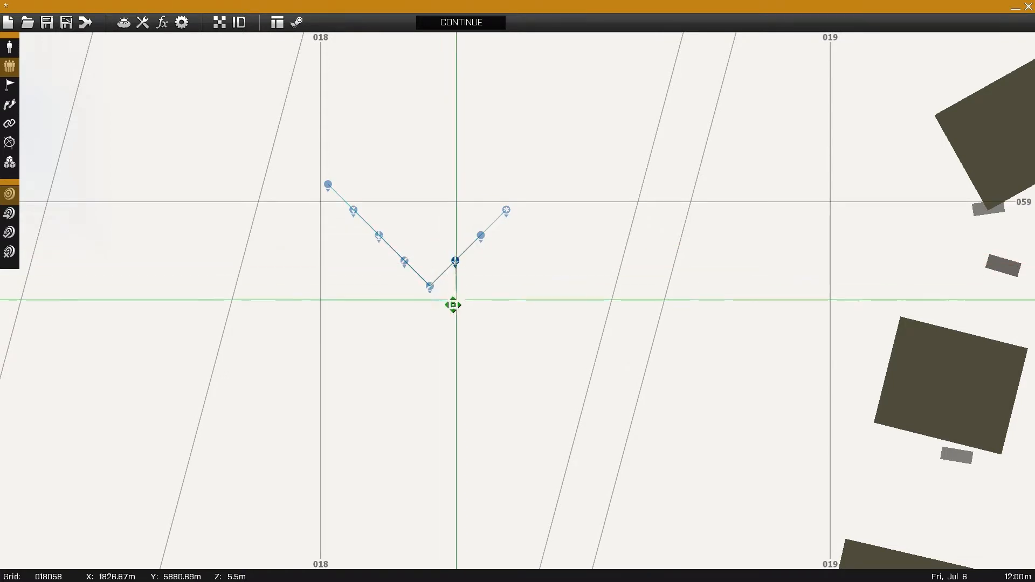
left_click(10, 47)
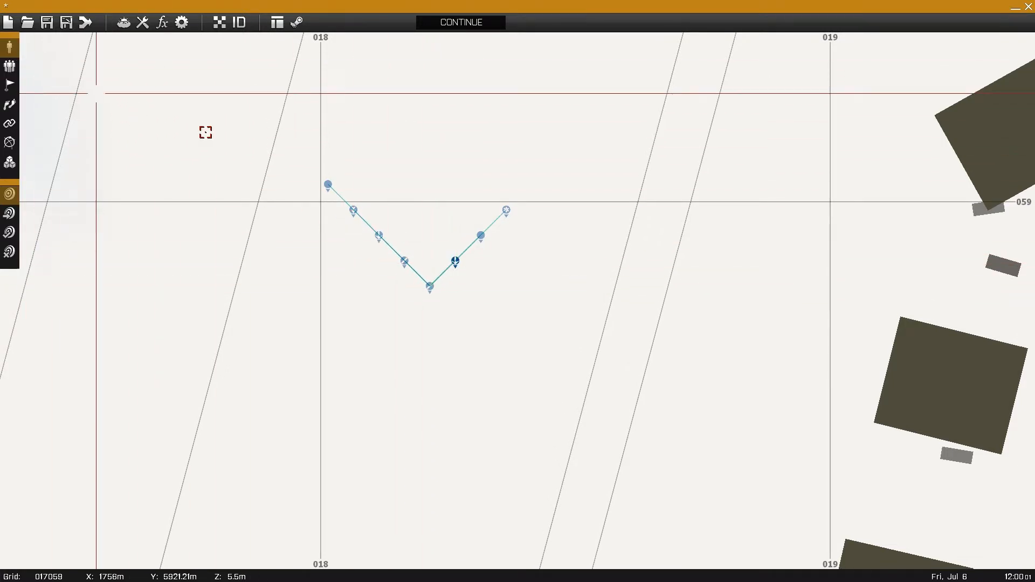
left_click_drag(455, 259, 486, 260)
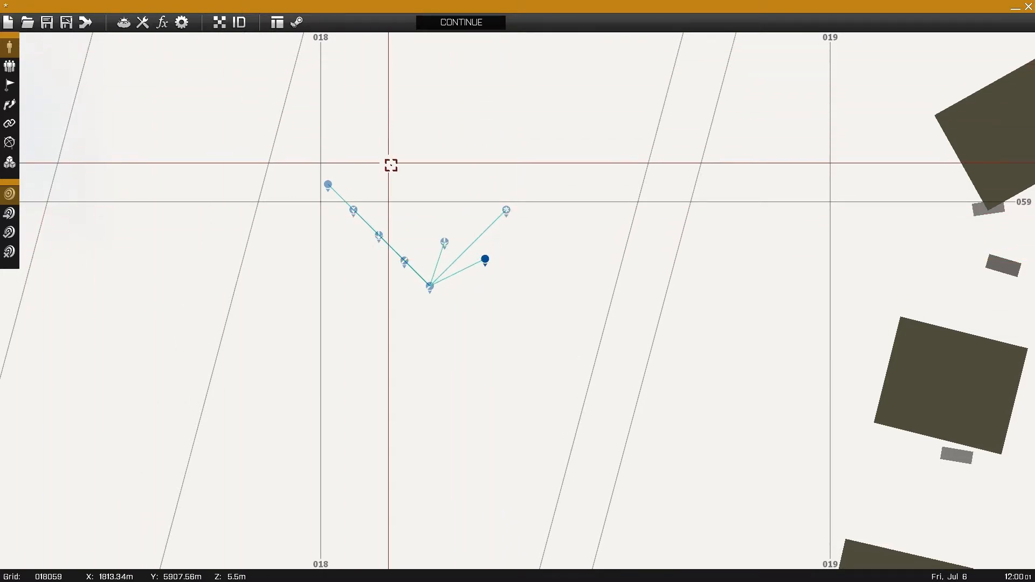
left_click_drag(506, 210, 482, 221)
left_click_drag(406, 257, 360, 270)
left_click_drag(355, 209, 376, 192)
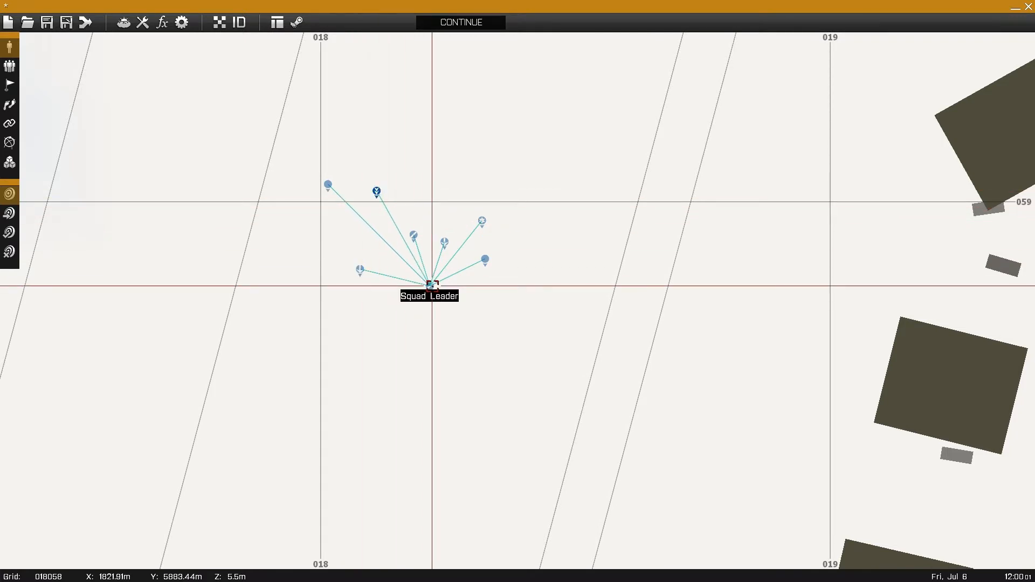
Check the ranks of the Rifleman (AT), both Autoriflemen and the Asst. Autorifleman without changing their settings.
double_click(378, 190)
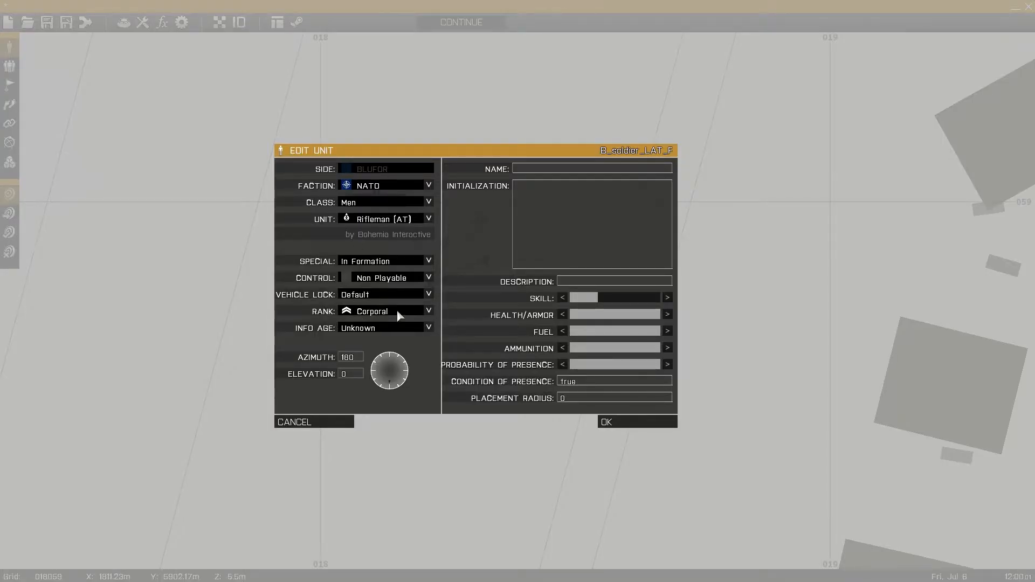
left_click(345, 419)
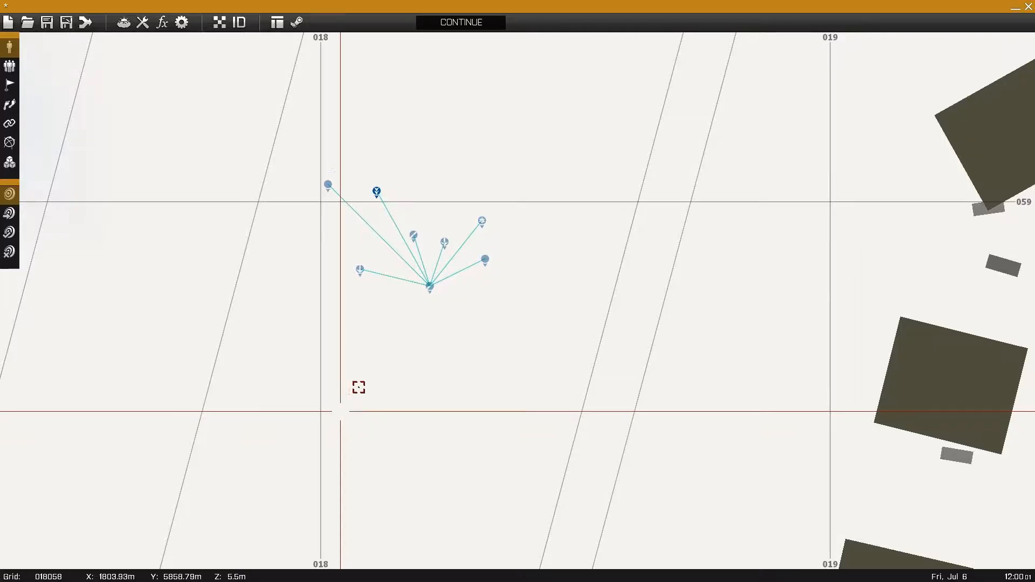
double_click(362, 269)
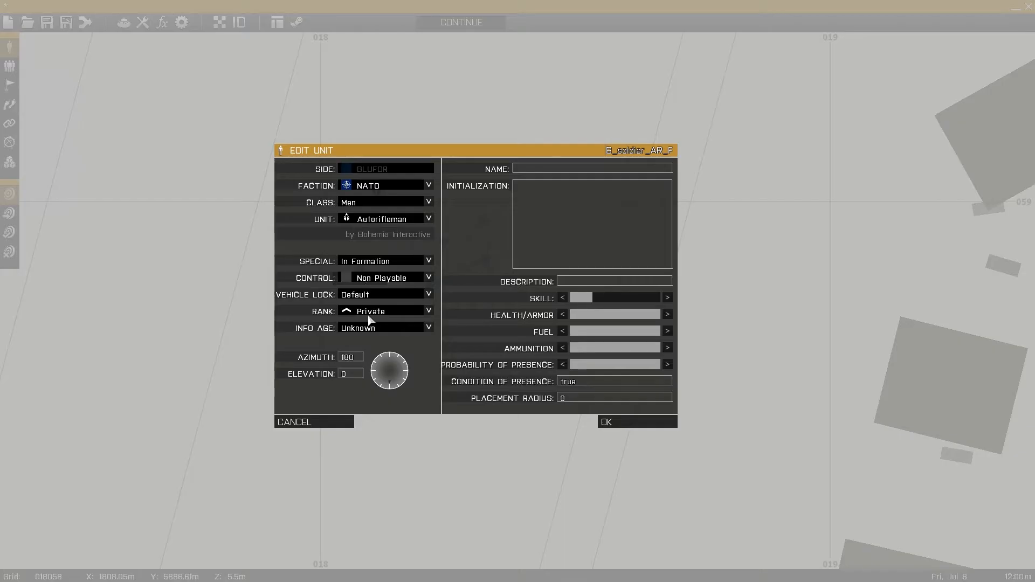
left_click(351, 418)
double_click(481, 260)
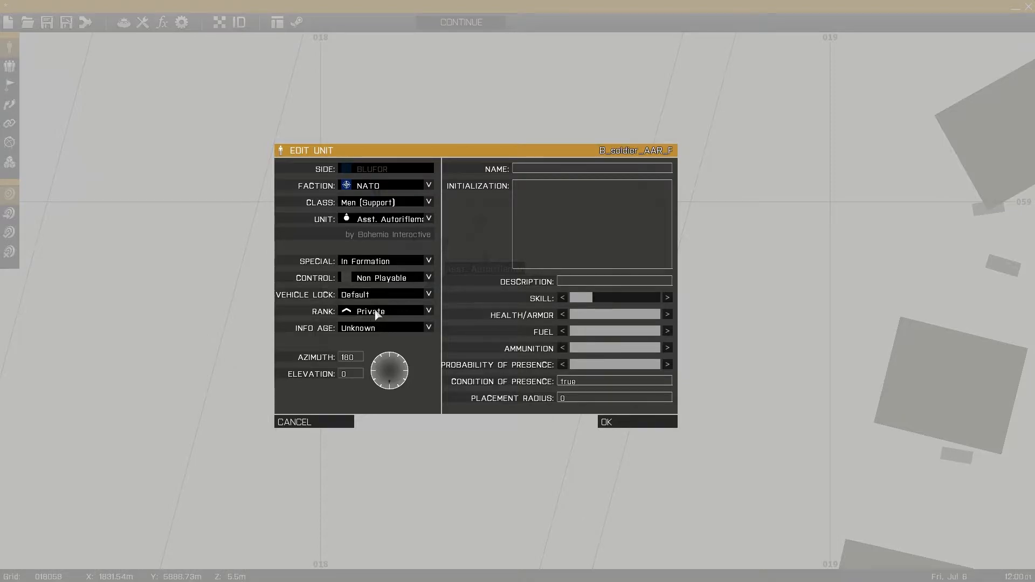
left_click(333, 420)
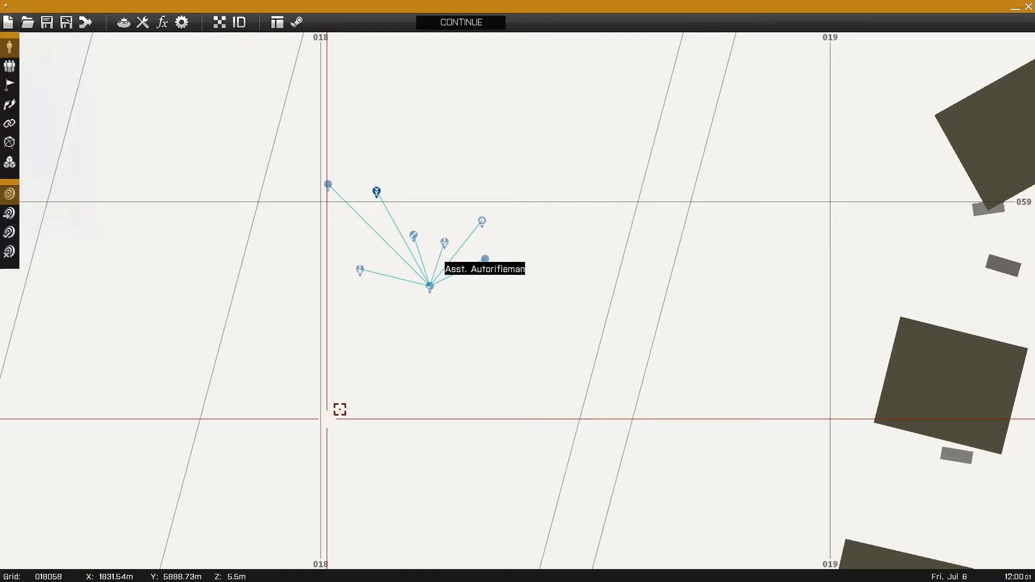
double_click(443, 238)
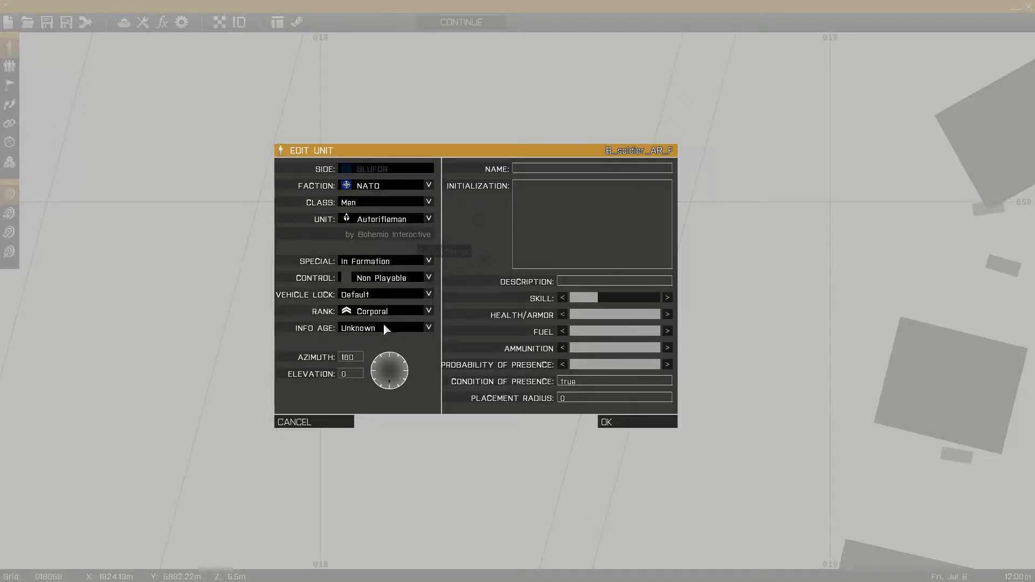
left_click(340, 425)
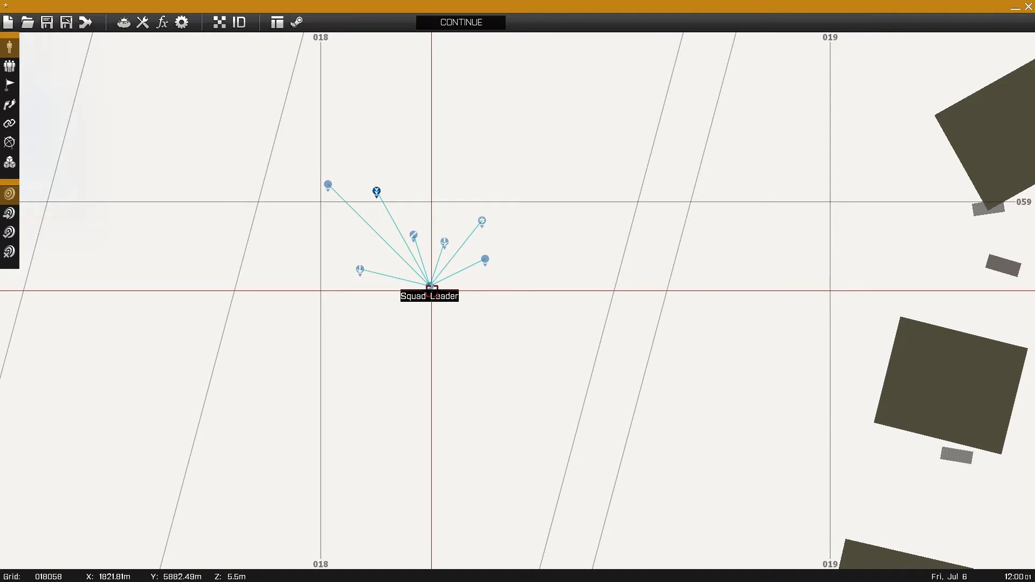
Move the Squad Leader slightly farther south of the squad members and select that unit.
left_click_drag(431, 292, 430, 301)
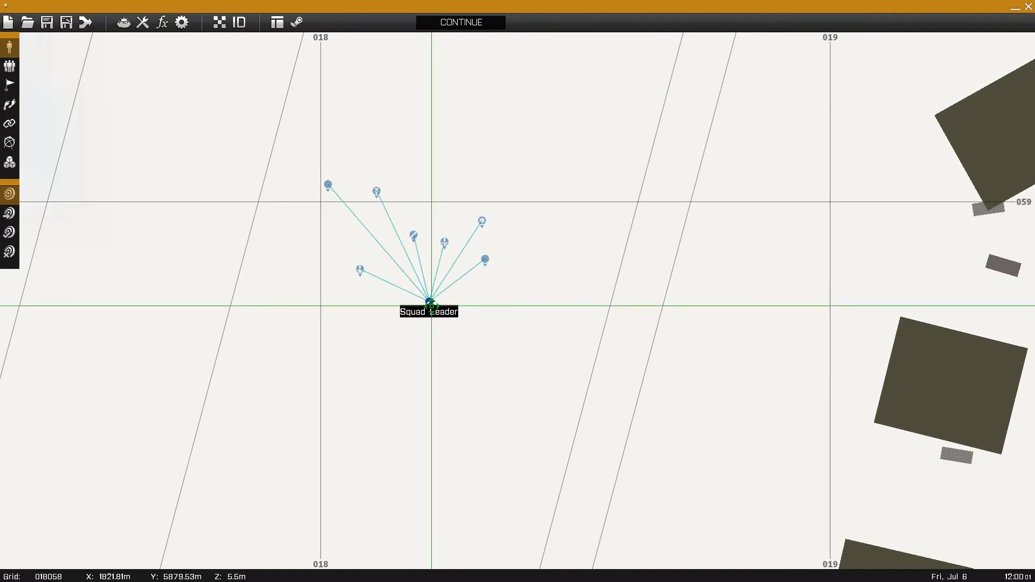
left_click_drag(294, 158, 312, 232)
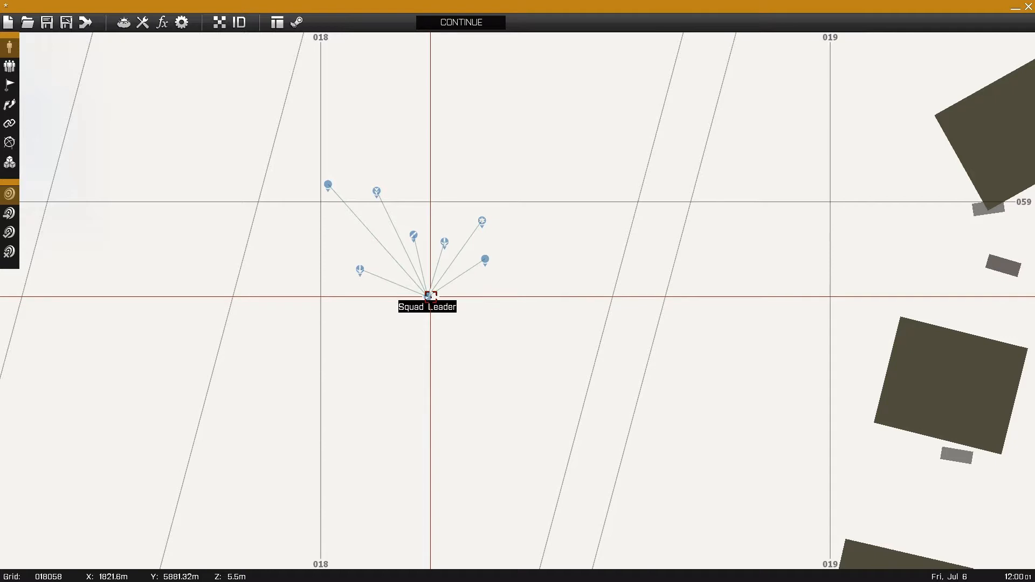
left_click(429, 296)
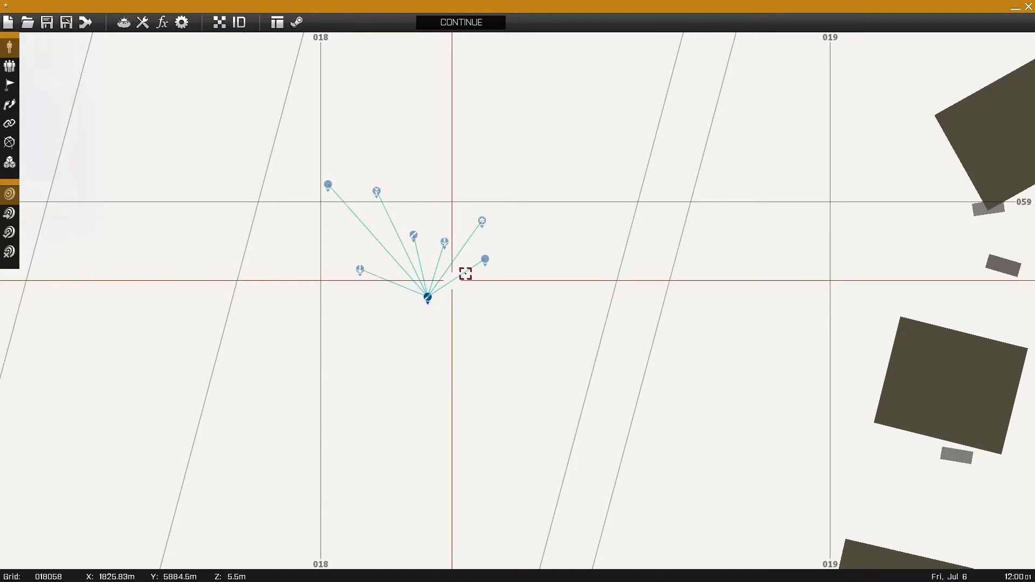
Check the Squad Leader's rank without changing any settings.
double_click(427, 297)
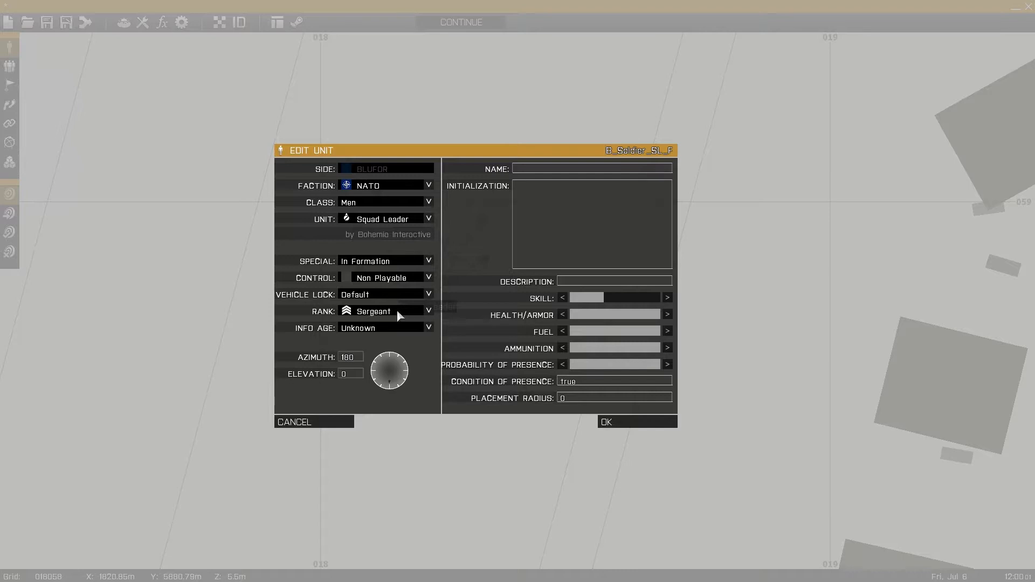
left_click(314, 423)
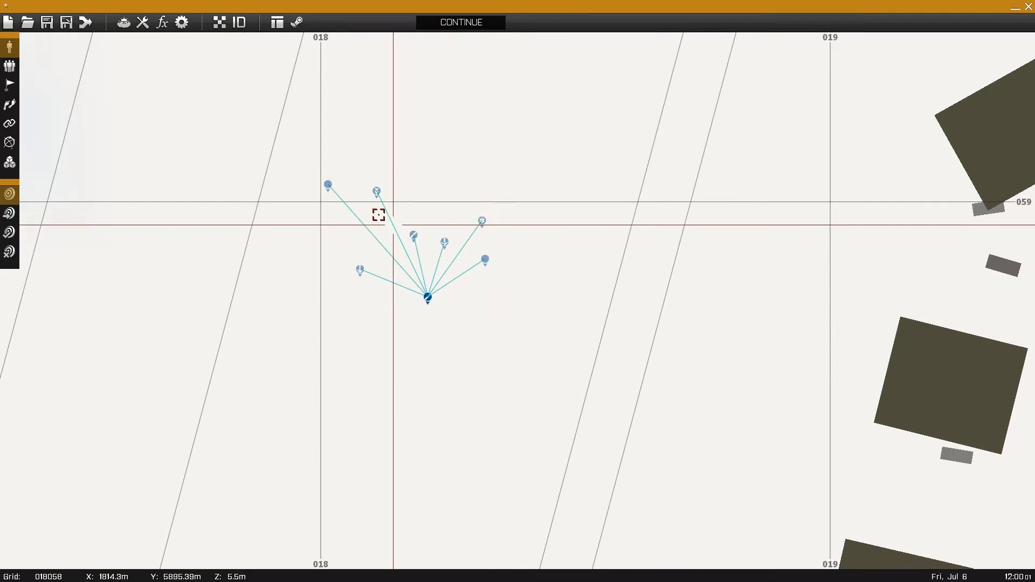
Move the western Autorifleman to the southwest of the Squad Leader and set its rank to Lieutenant.
left_click_drag(362, 267, 360, 323)
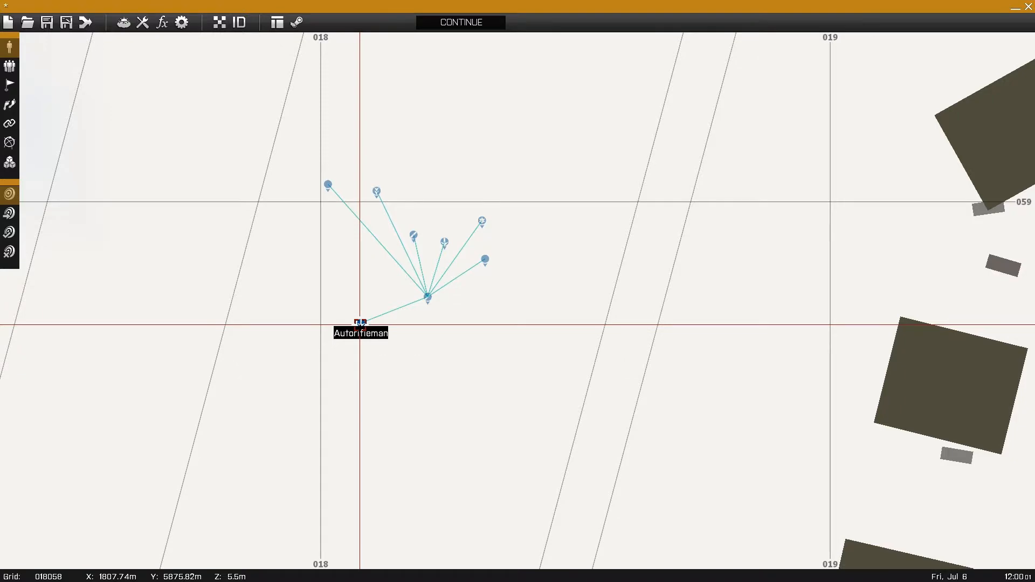
double_click(361, 323)
left_click(371, 313)
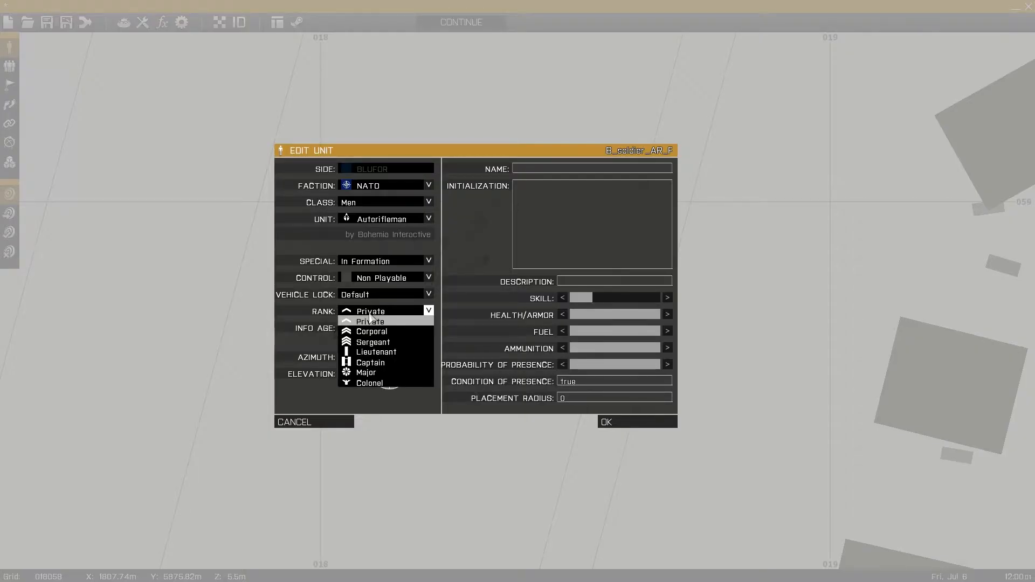
left_click(386, 353)
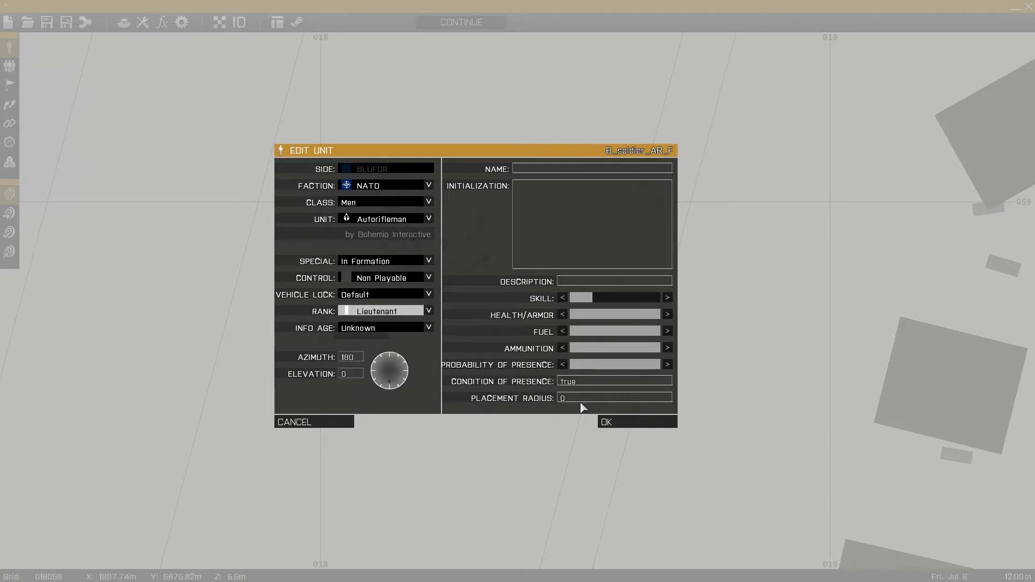
left_click(619, 428)
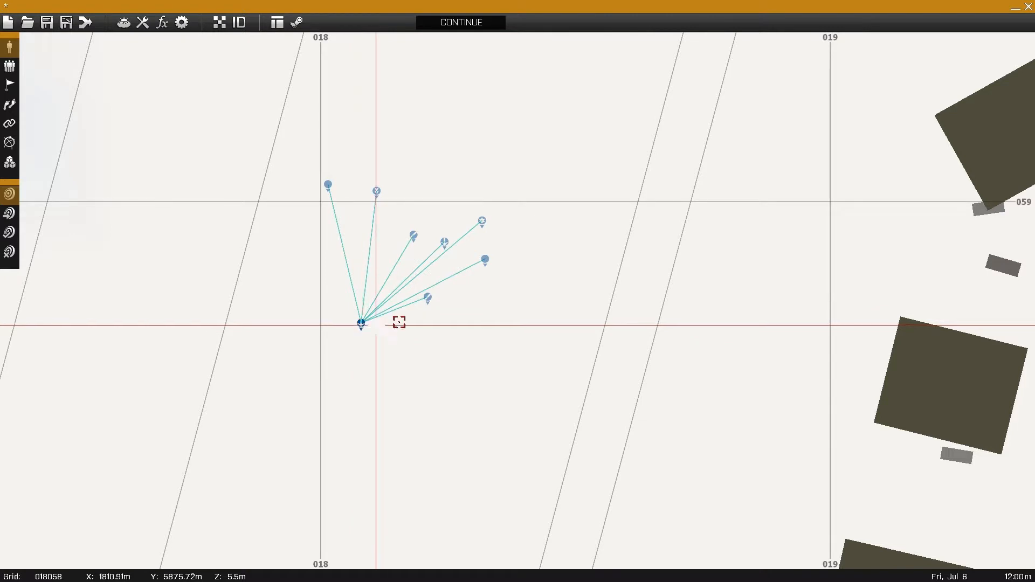
Set that Autorifleman's rank to Corporal and reposition it and the Squad Leader, putting the Autorifleman back northwest of the leader.
left_click_drag(427, 298, 438, 309)
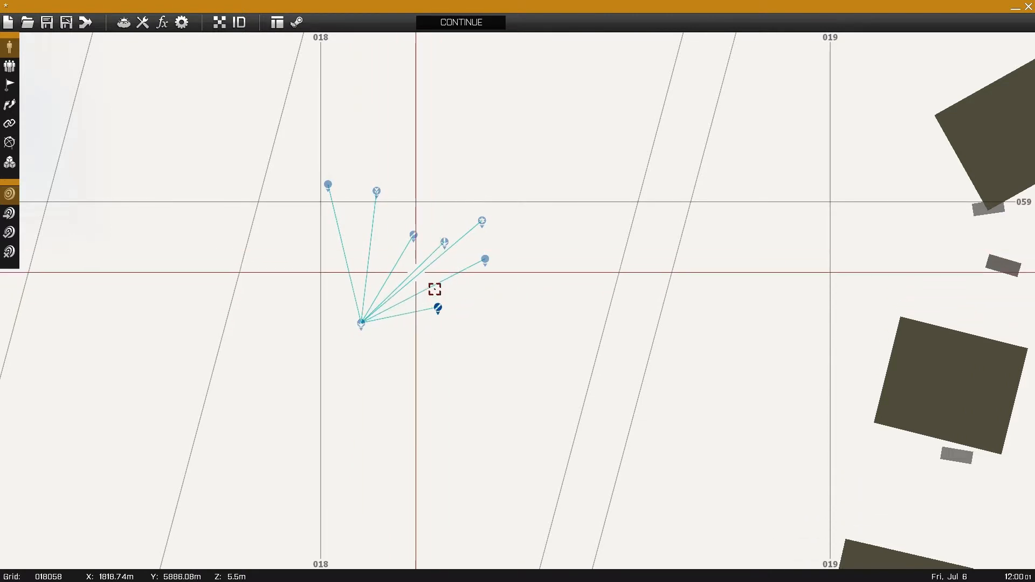
double_click(363, 322)
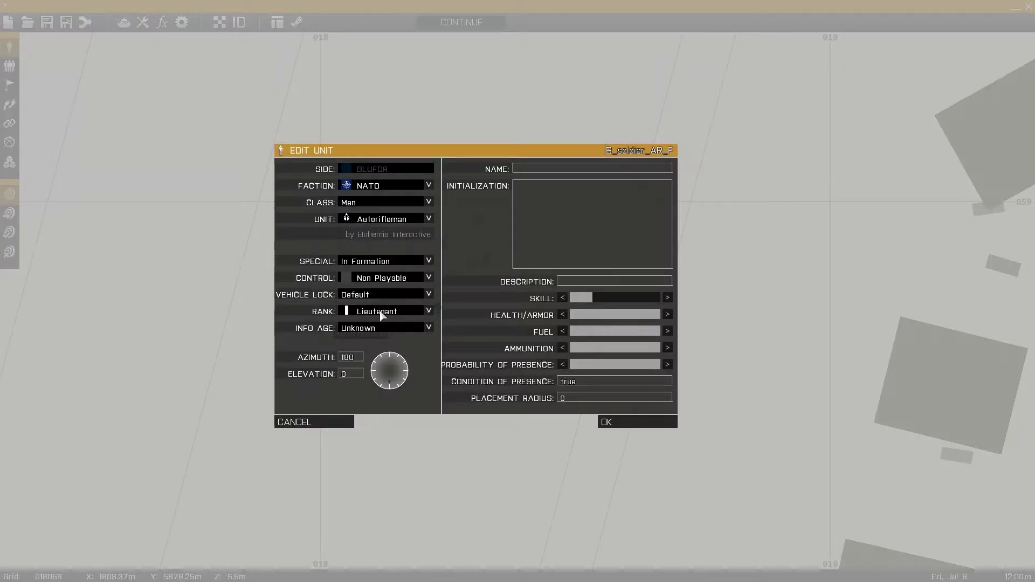
left_click(382, 314)
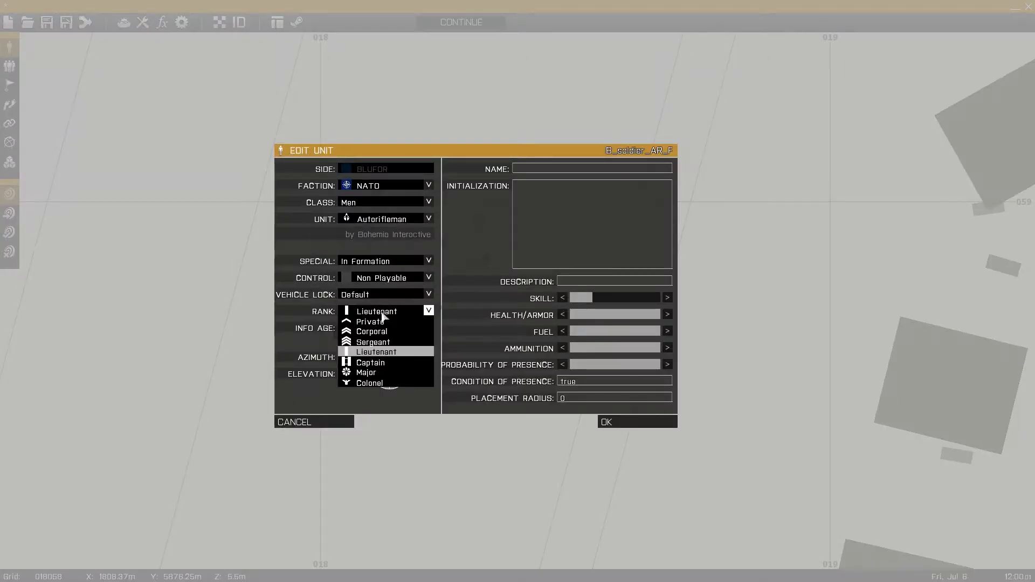
left_click(372, 328)
left_click(599, 422)
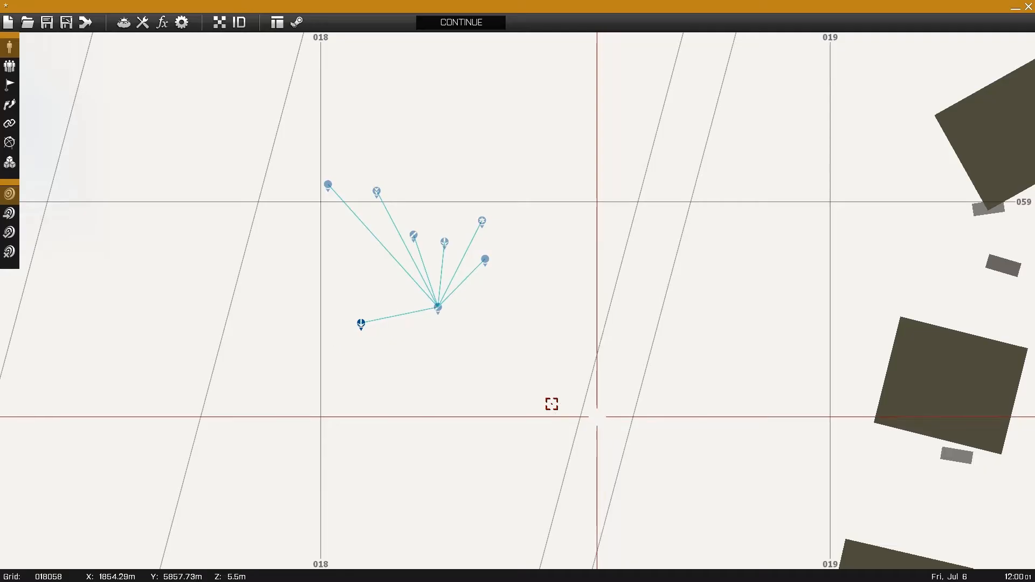
left_click(435, 306)
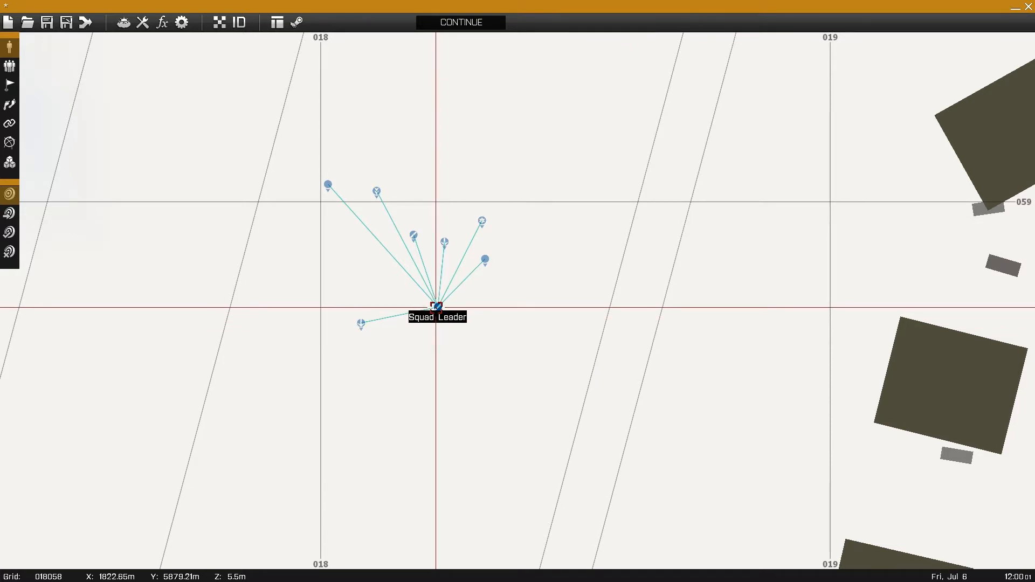
left_click_drag(361, 323, 366, 281)
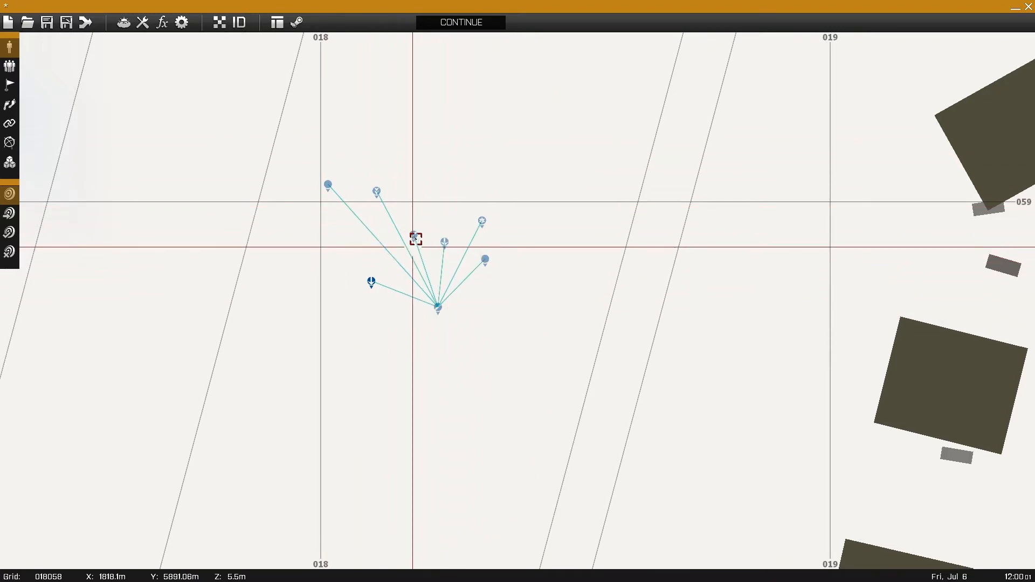
Look at the control options of the Team Leader and leave the unit's settings unchanged.
double_click(416, 238)
left_click(388, 278)
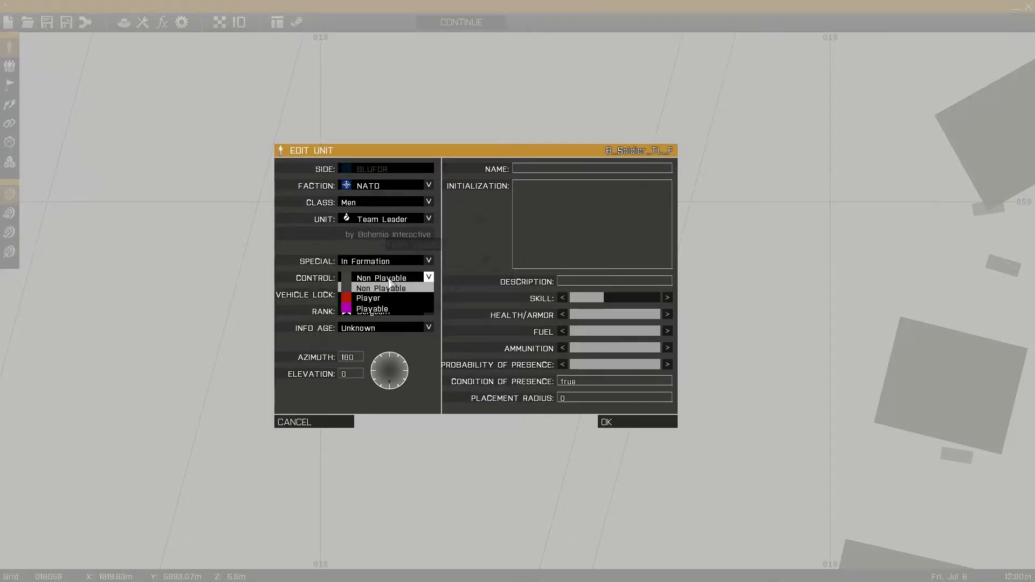
left_click(388, 289)
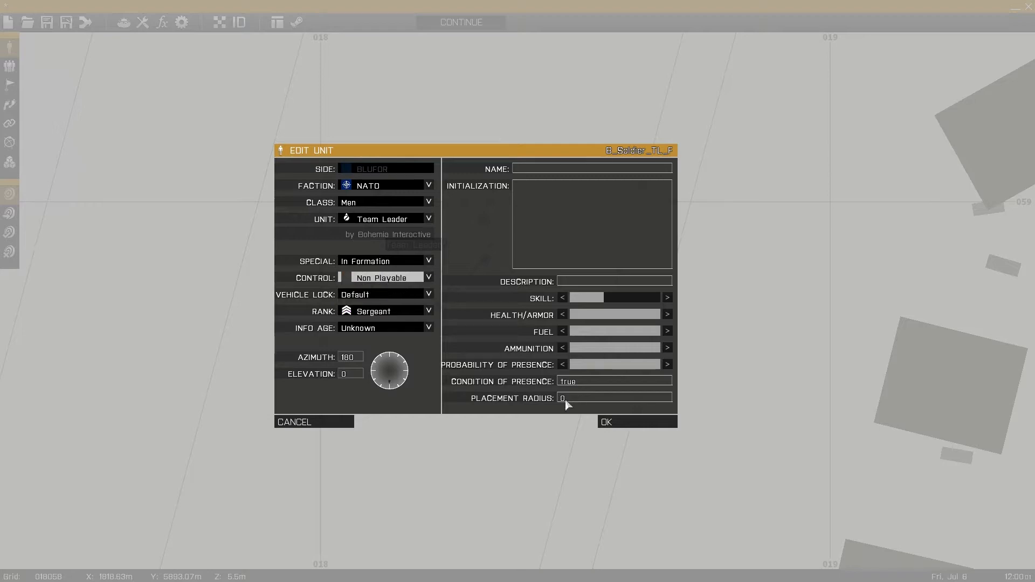
left_click(343, 422)
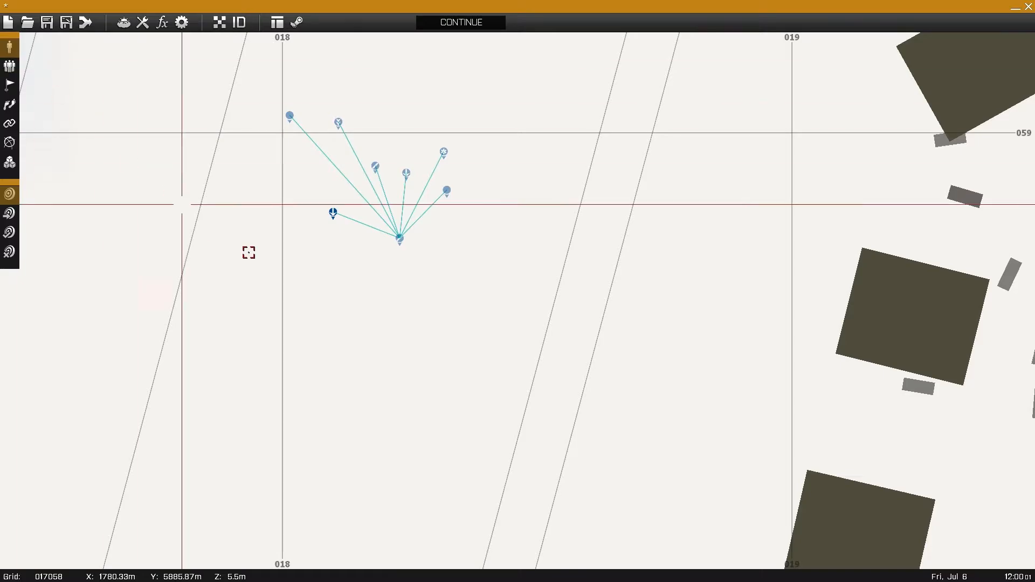
Insert a NATO Autorifleman with Player control, rank Corporal and azimuth 180 south of the Squad Leader.
double_click(424, 313)
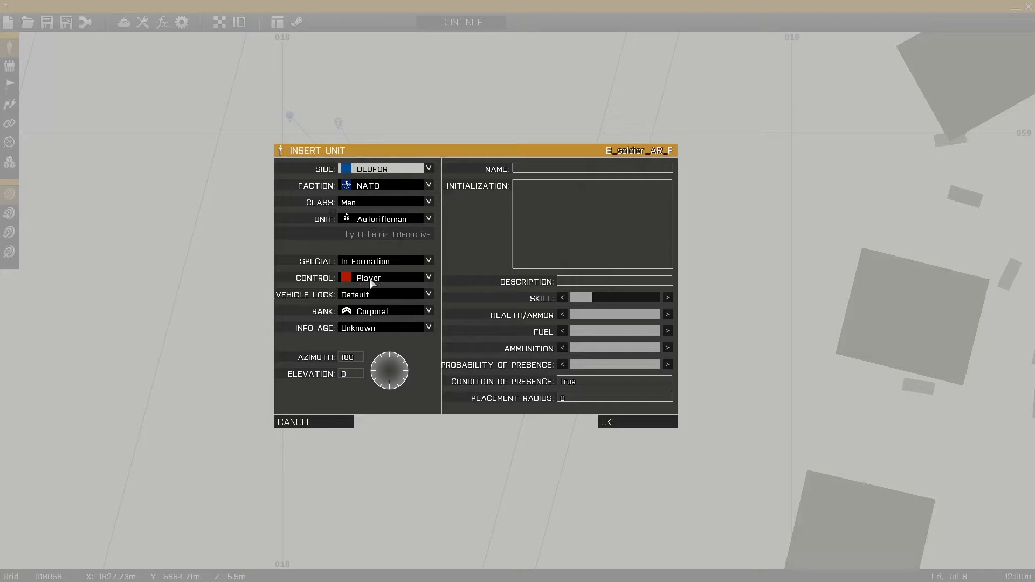
left_click(387, 277)
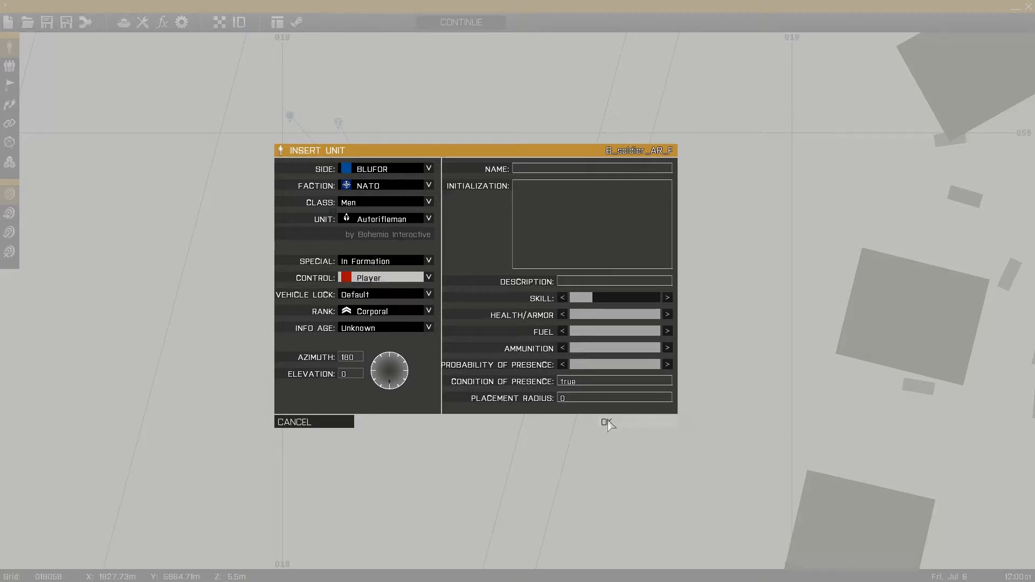
left_click(606, 423)
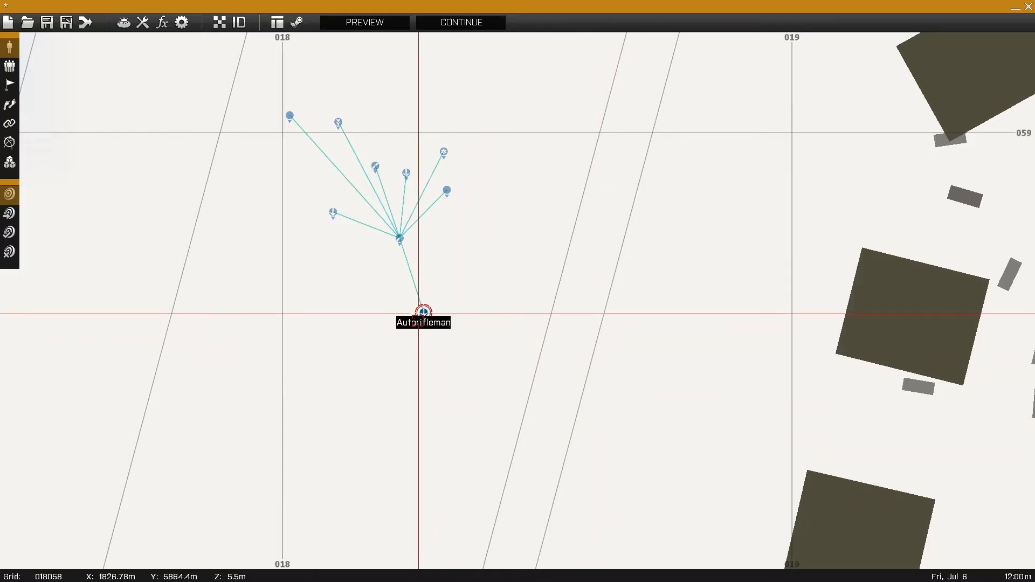
Move the player Autorifleman slightly farther southeast and detach it from the squad's group.
left_click_drag(419, 313, 419, 346)
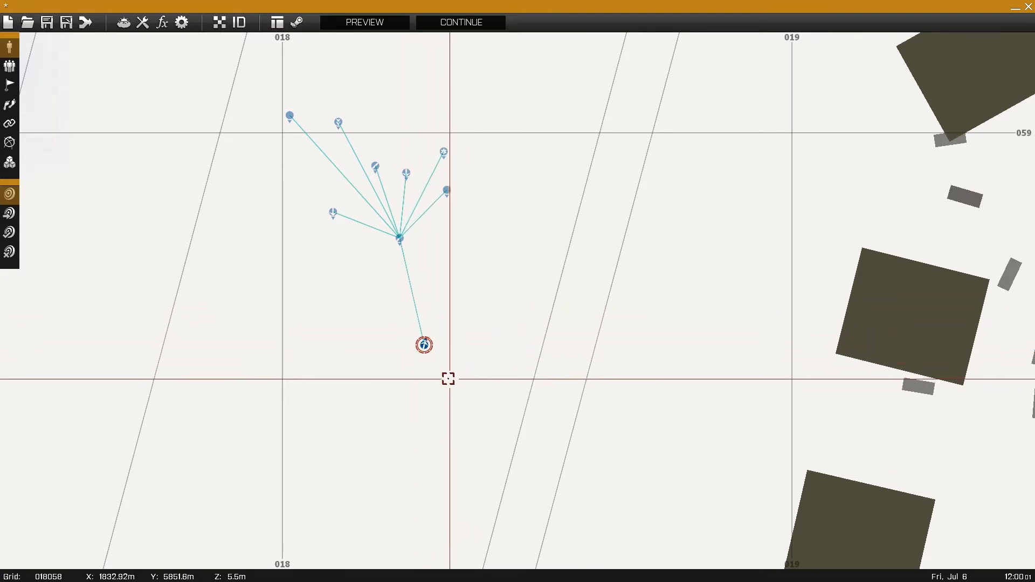
left_click_drag(424, 346, 442, 336)
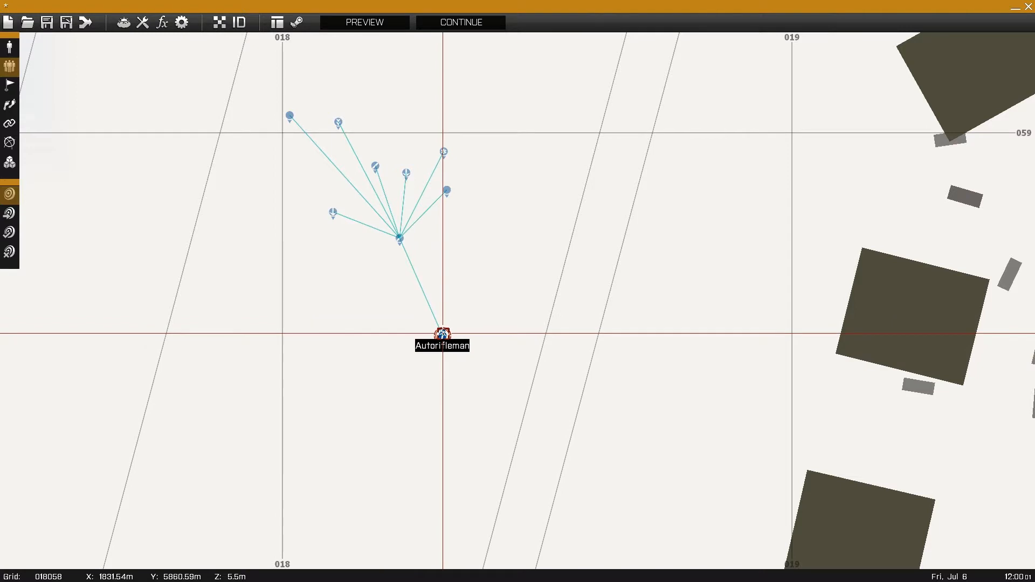
left_click_drag(443, 334, 321, 368)
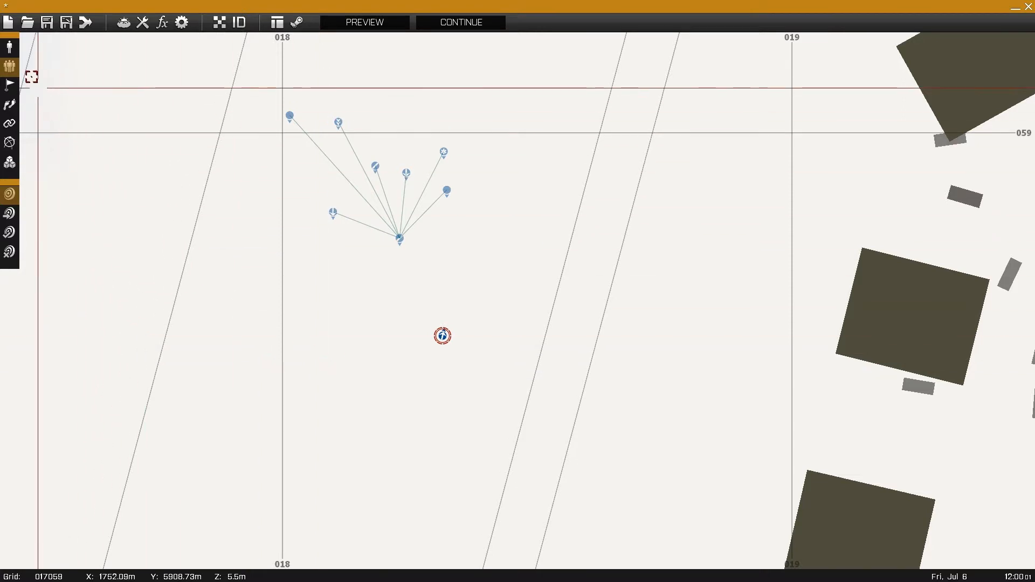
Reposition the northwesternmost squad member and the player slightly, and shift the whole squad and rotate it to face southeast.
left_click(9, 47)
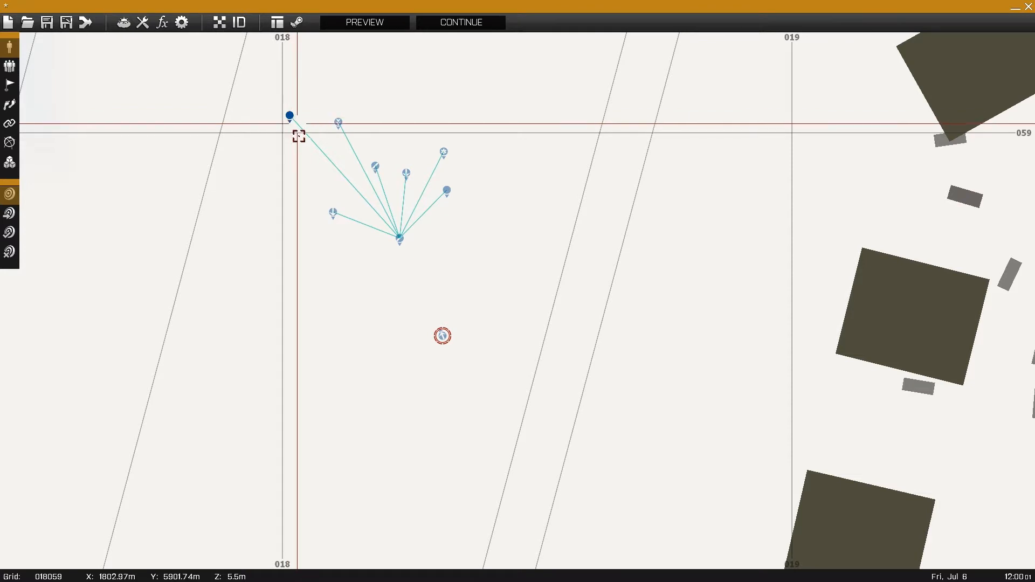
left_click_drag(287, 115, 326, 162)
left_click_drag(261, 81, 500, 266)
left_click_drag(399, 237, 369, 238)
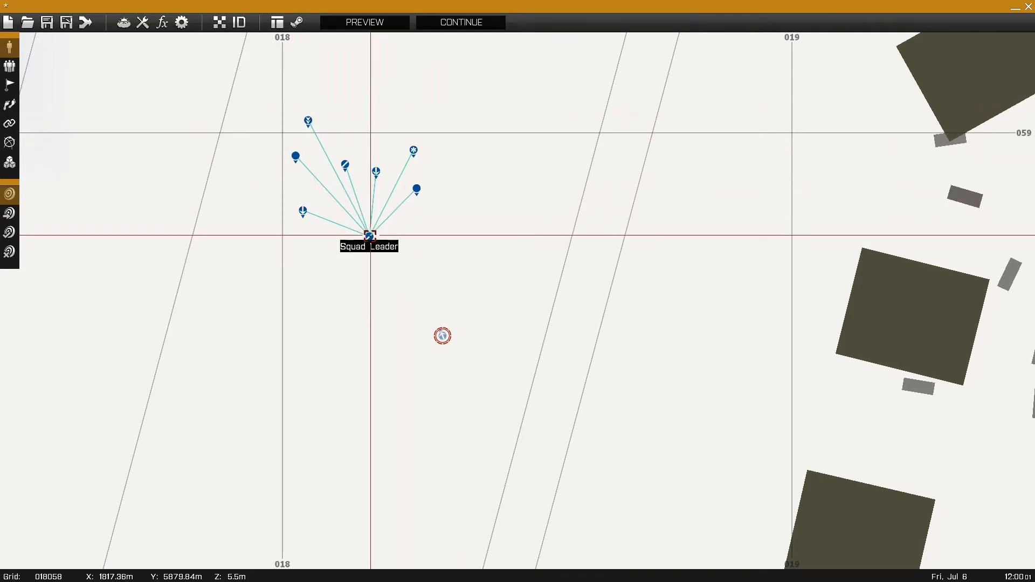
left_click_drag(369, 236, 437, 228)
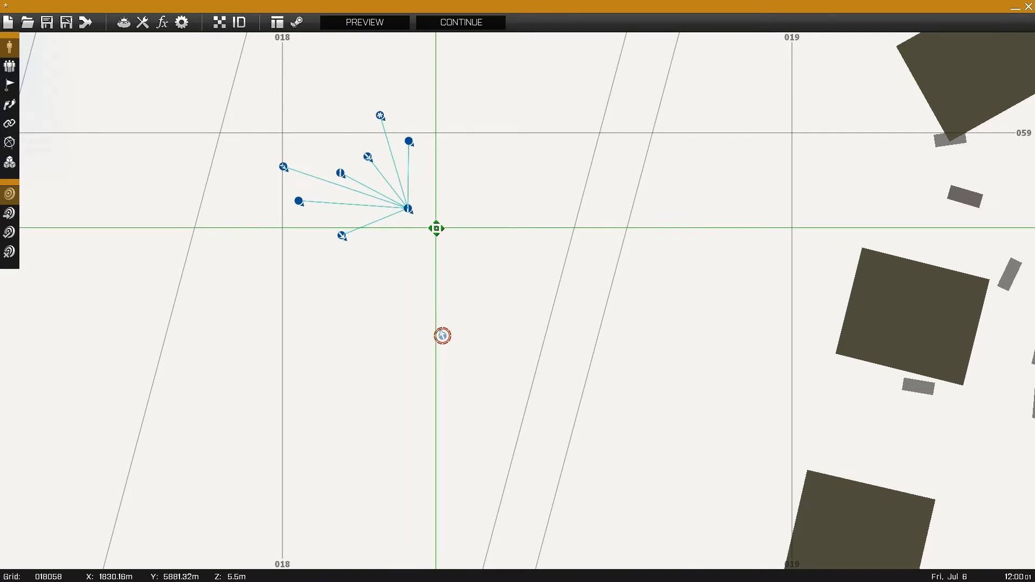
left_click_drag(442, 336, 427, 323)
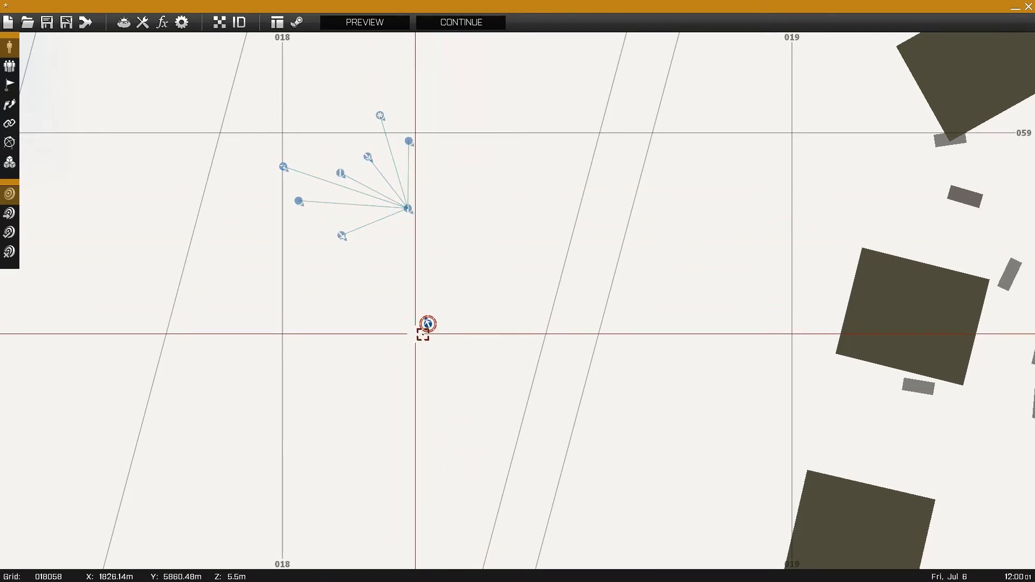
Preview the mission and walk the player toward the squad in third-person view to look at the separate group.
left_click(370, 35)
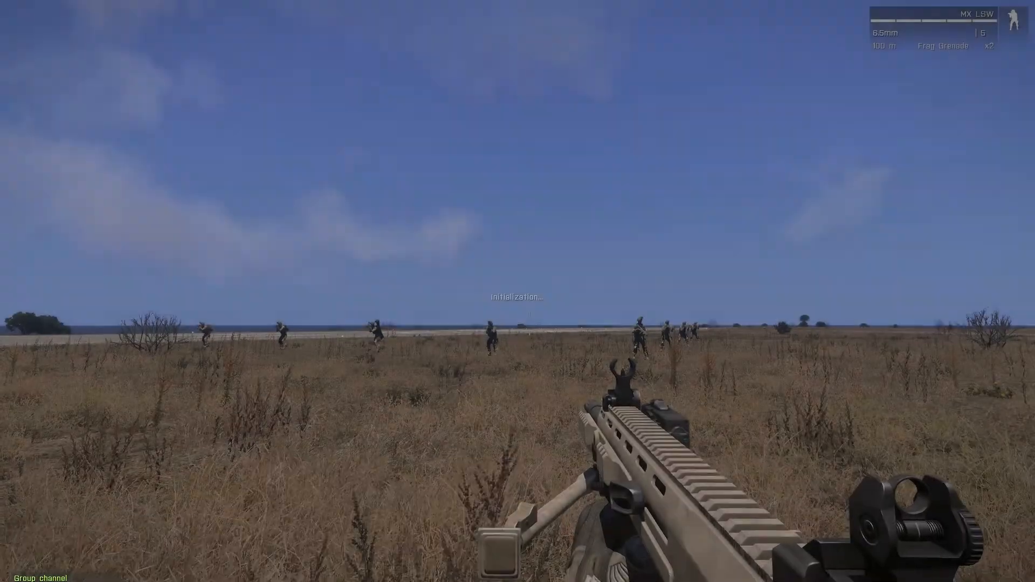
key("w")
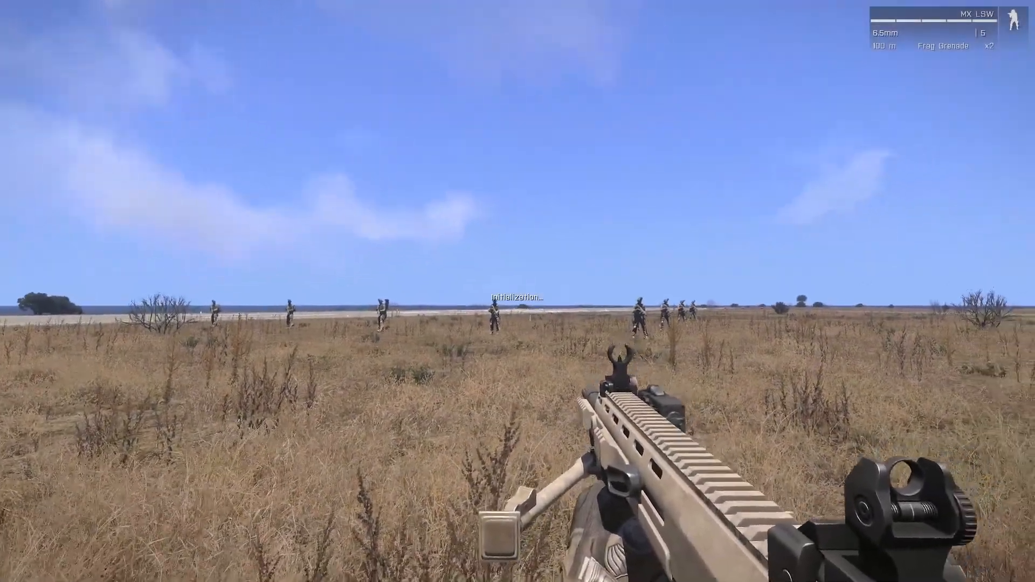
key("KP_Enter")
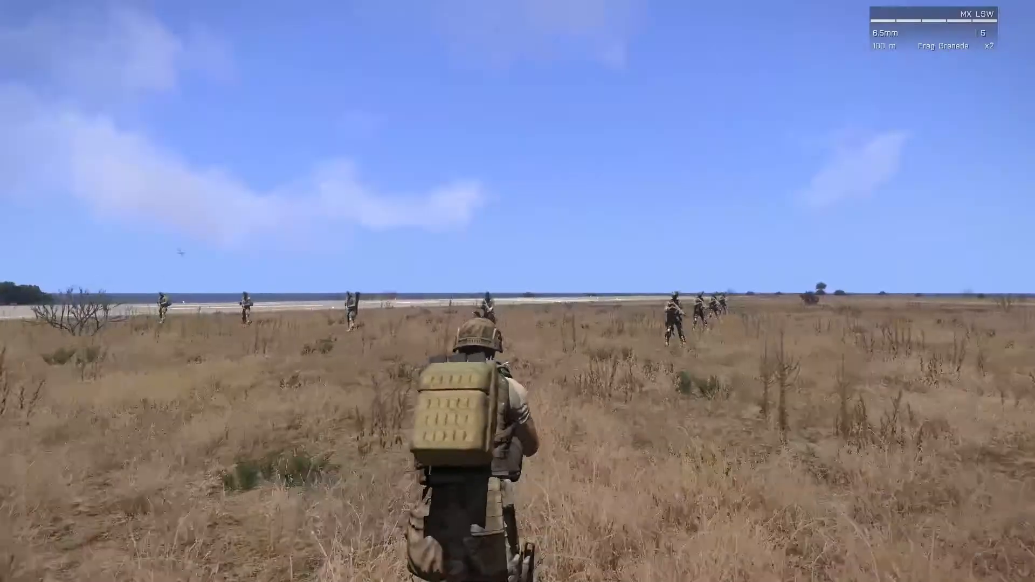
key("w")
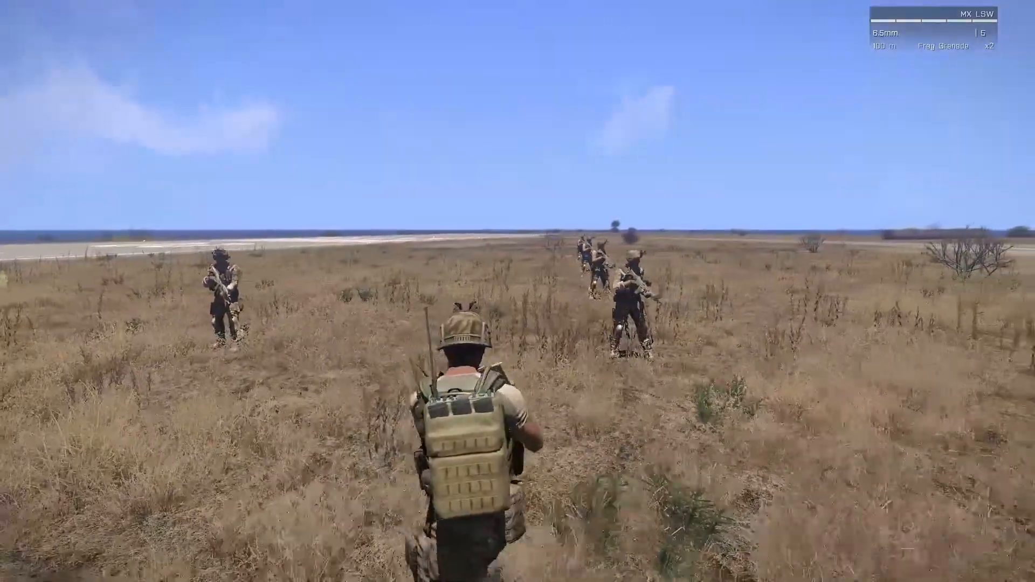
key("s")
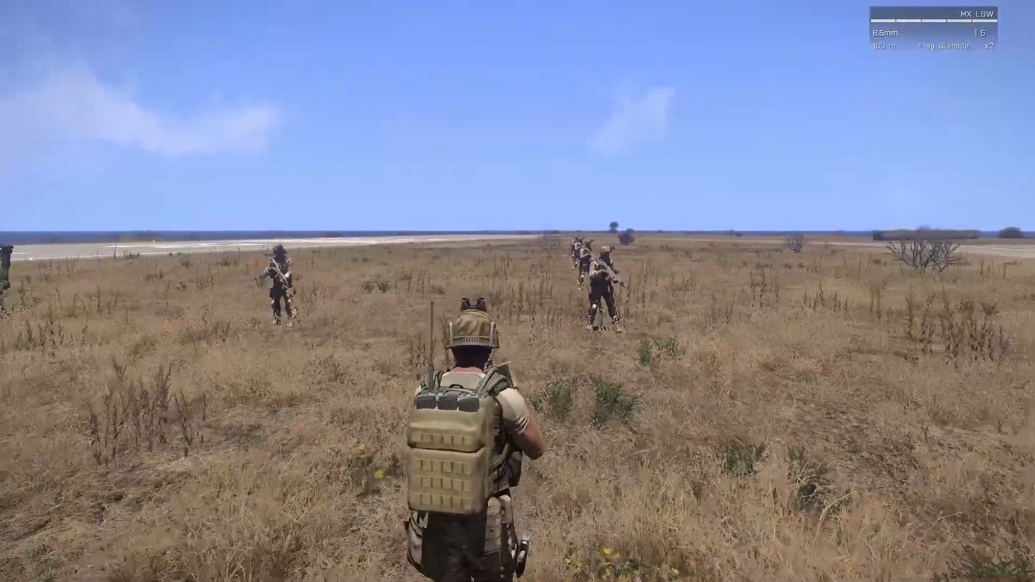
key("s")
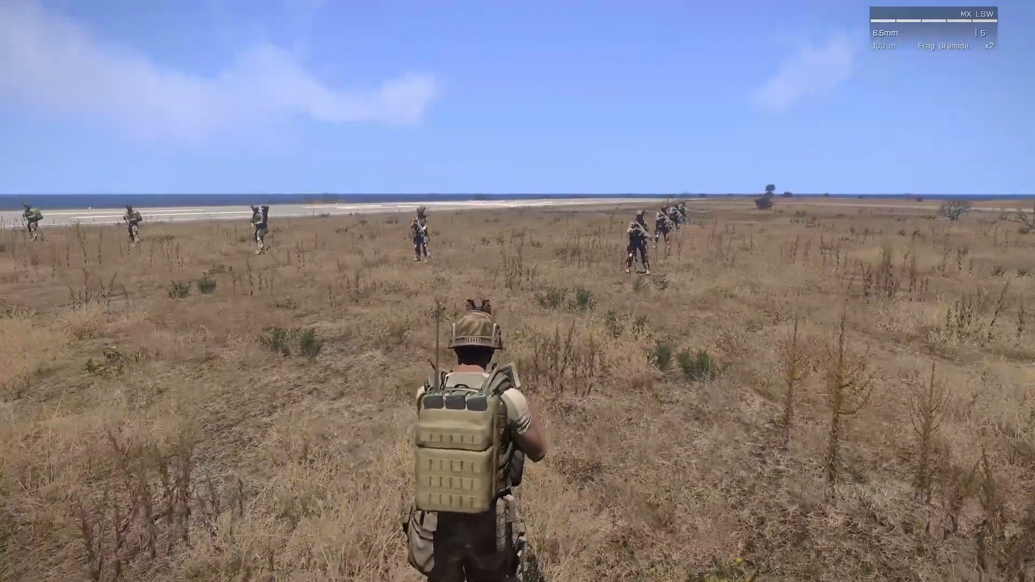
Abort the preview to return to the editor and move the player Autorifleman farther south of the squad.
key("Escape")
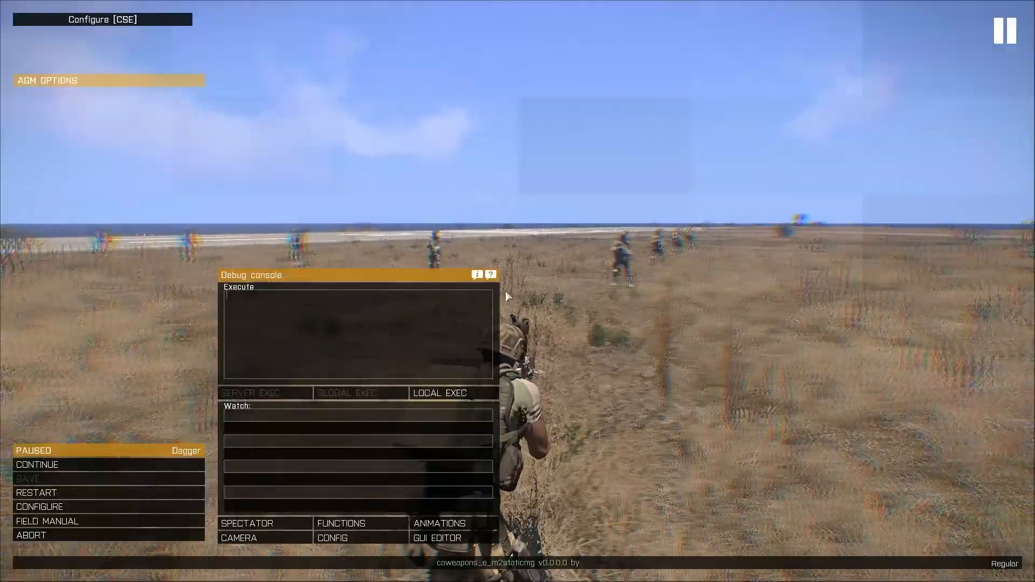
left_click(116, 535)
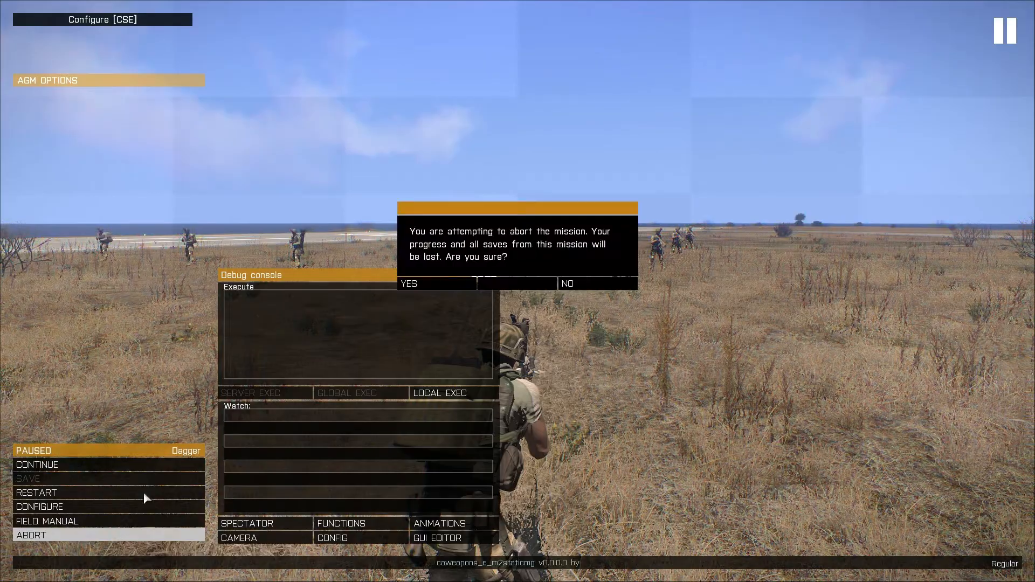
left_click(437, 286)
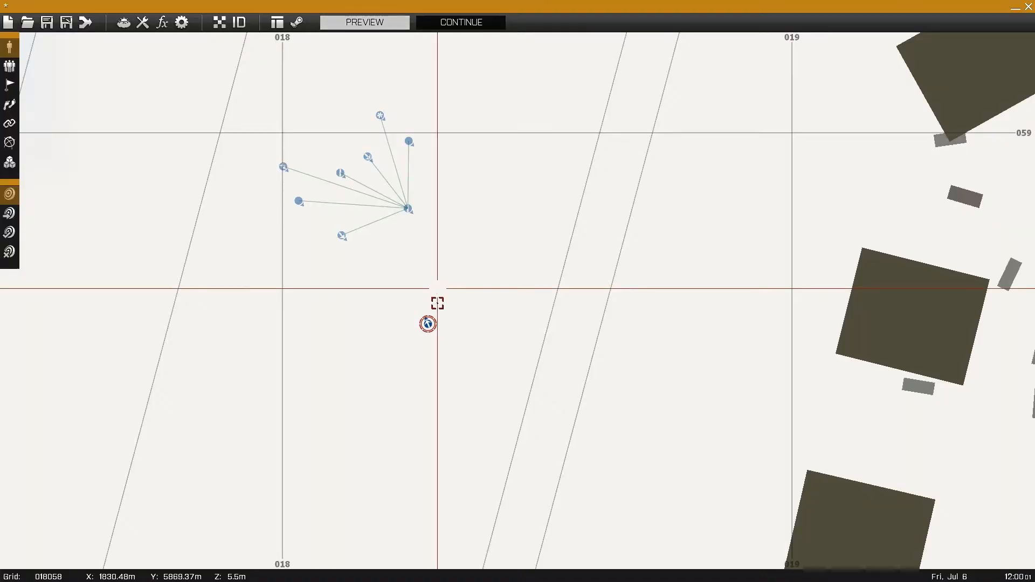
left_click_drag(429, 323, 426, 373)
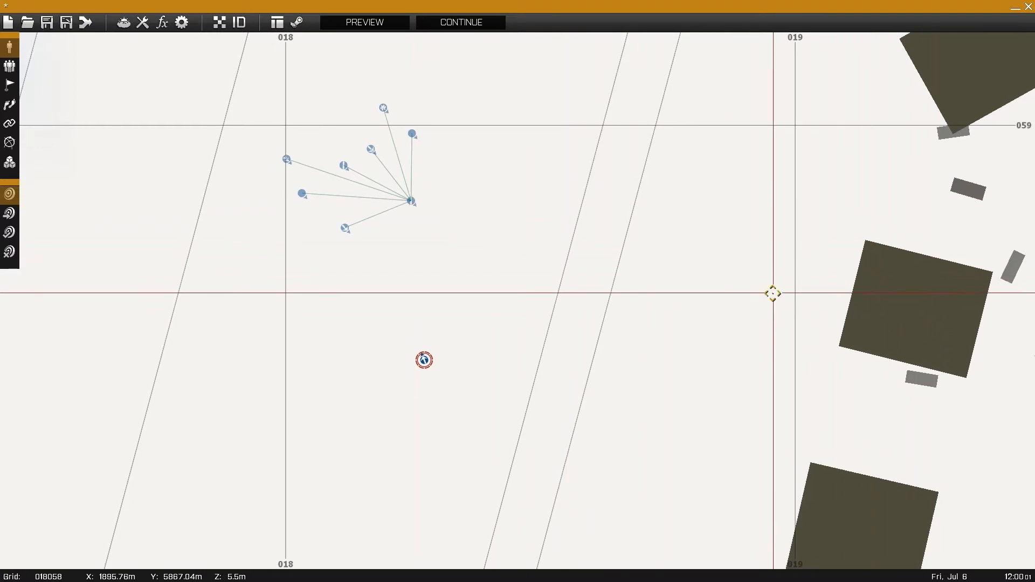
Start a Default-category MOVE waypoint for the squad leader's group, a short distance east of the leader.
right_click_drag(773, 293, 651, 279)
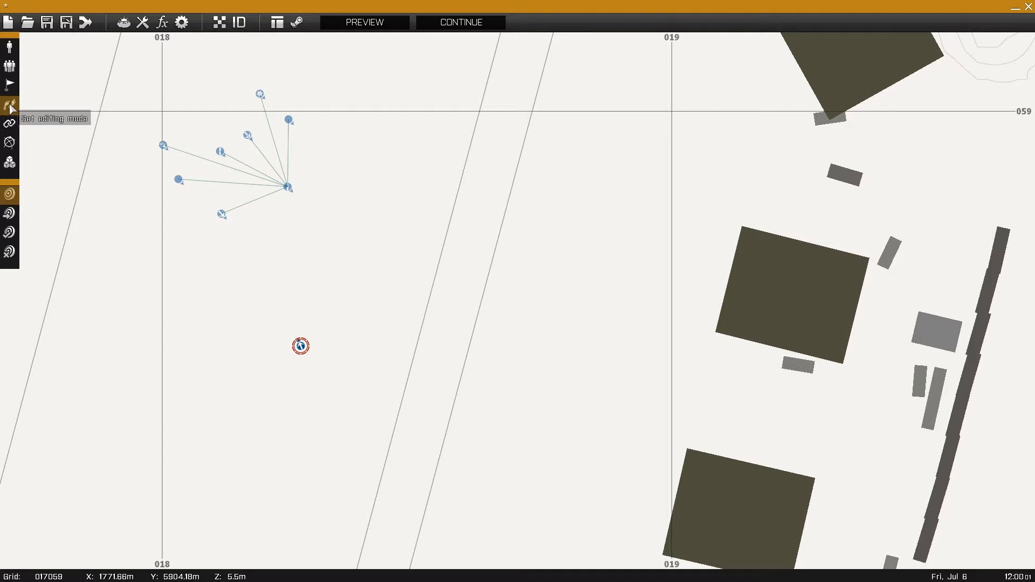
left_click(286, 185)
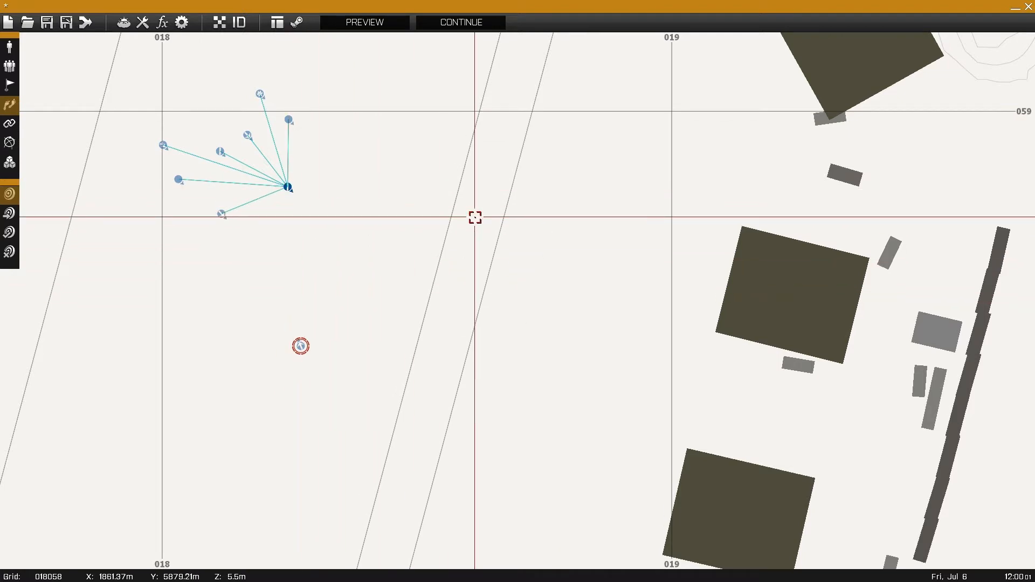
double_click(355, 199)
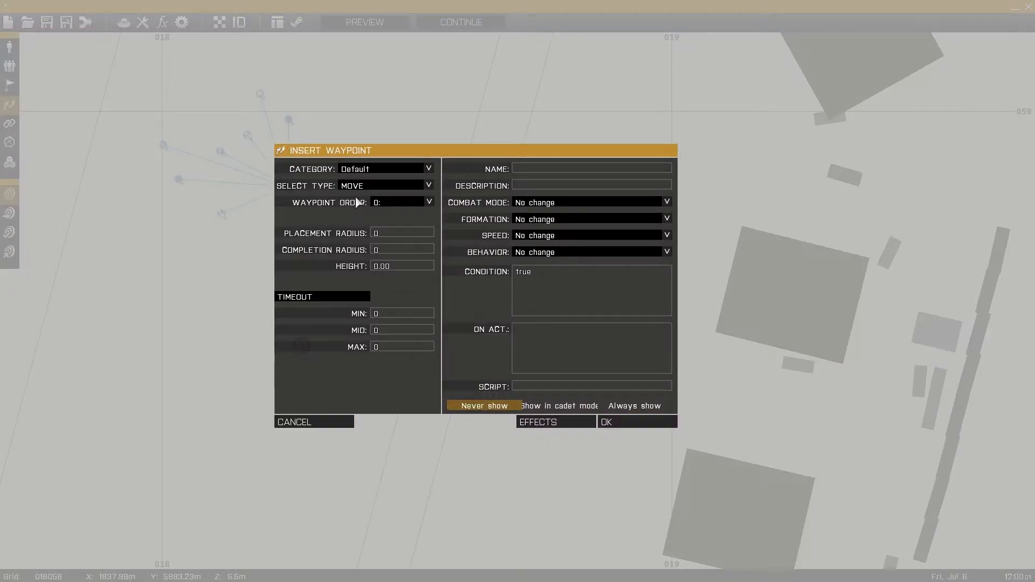
left_click(328, 422)
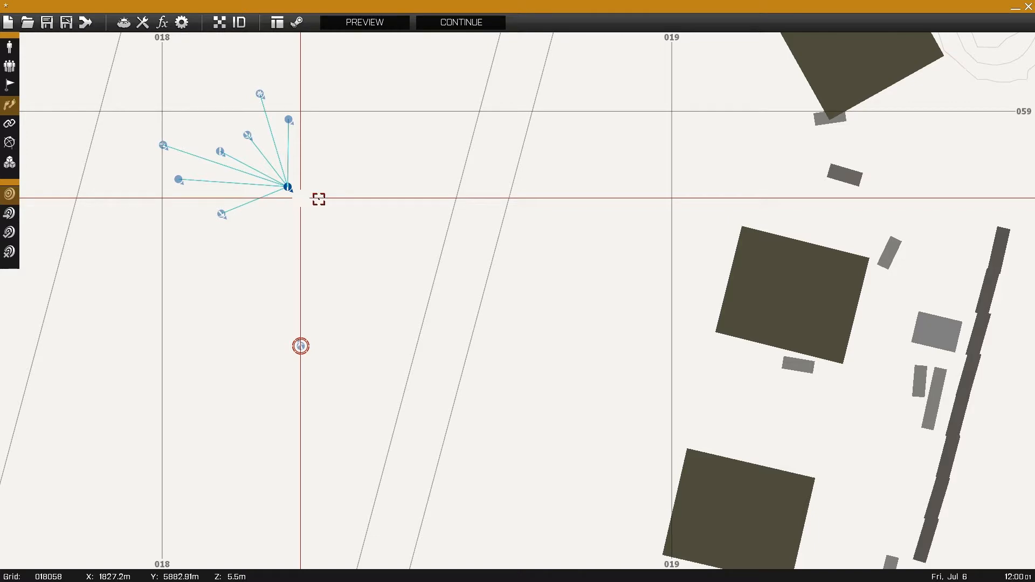
double_click(419, 208)
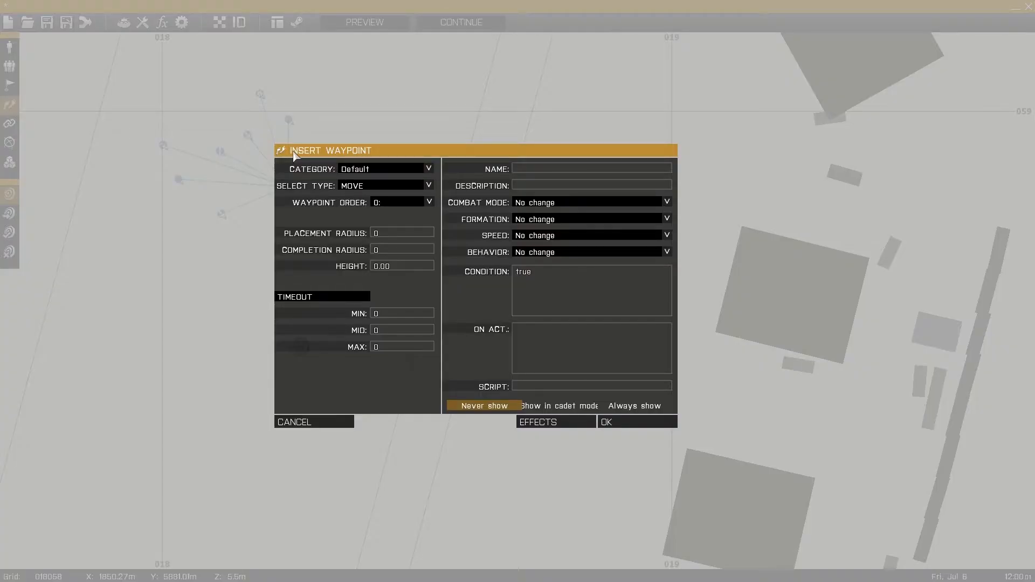
left_click(368, 168)
left_click(377, 169)
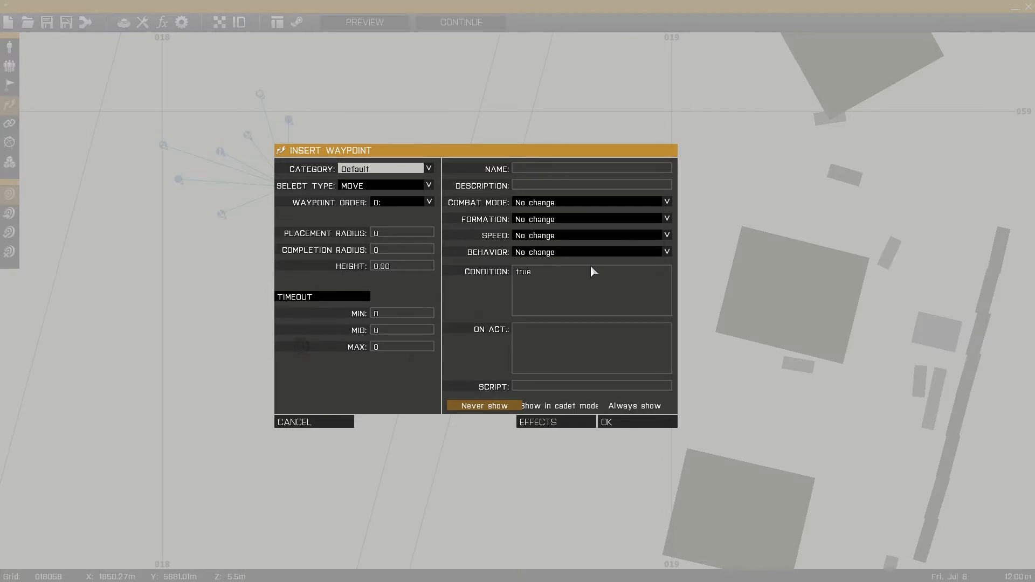
left_click(399, 184)
scroll(393, 242, "down", 4)
scroll(384, 294, "up", 5)
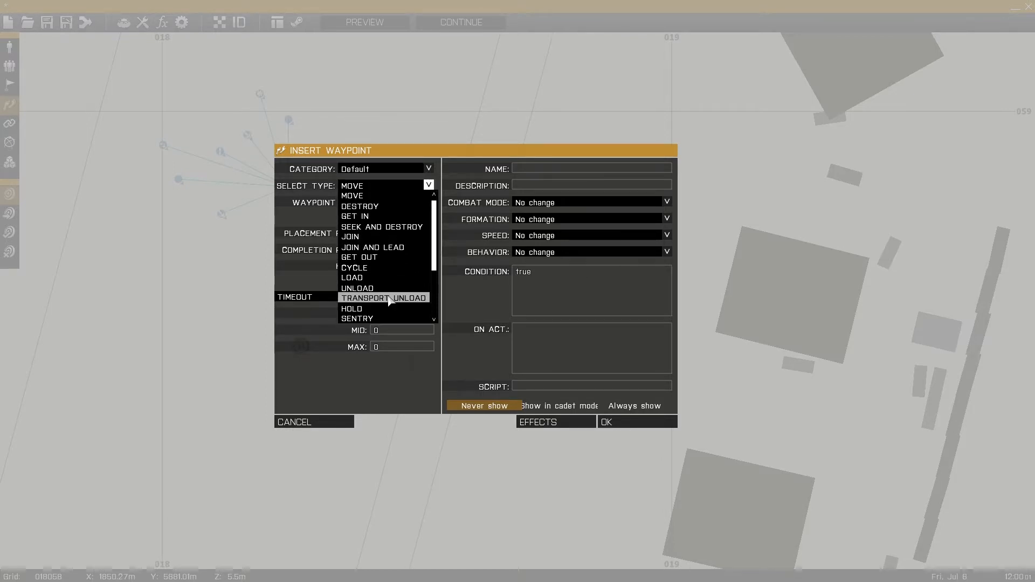
left_click(380, 197)
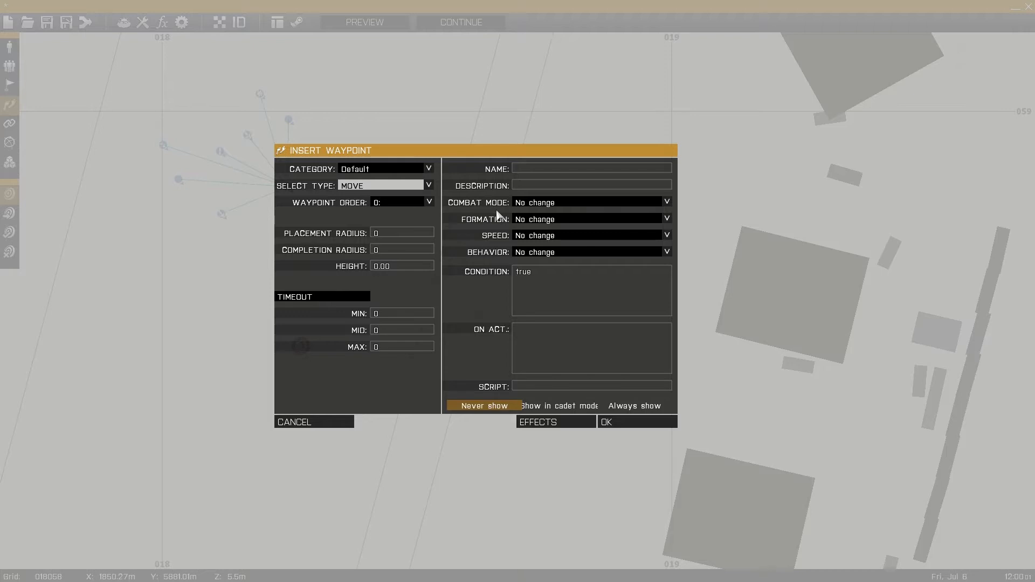
Review the waypoint's combat mode, formation, speed and behavior options, choose No change for each, and insert the waypoint.
left_click(551, 206)
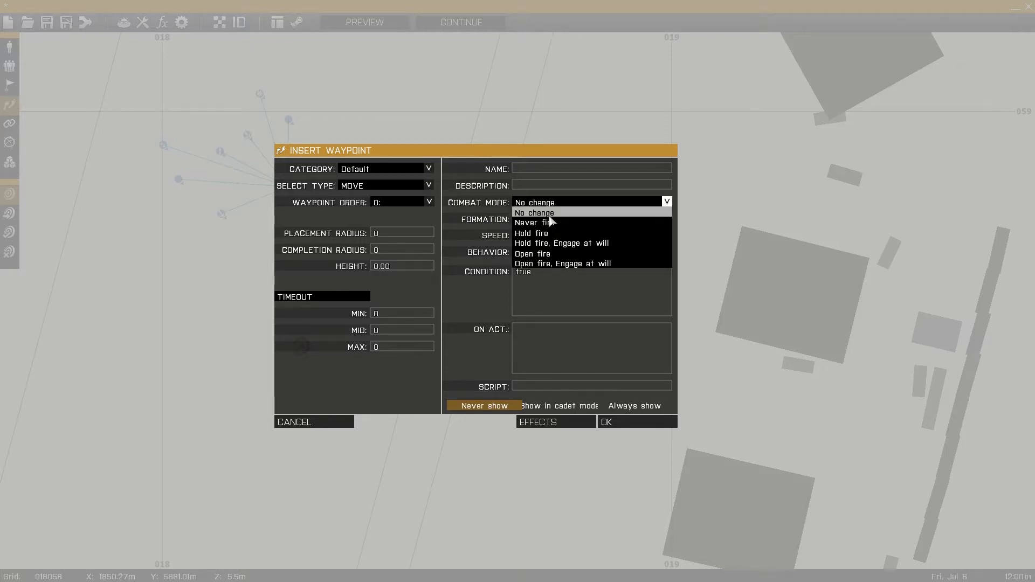
left_click(549, 213)
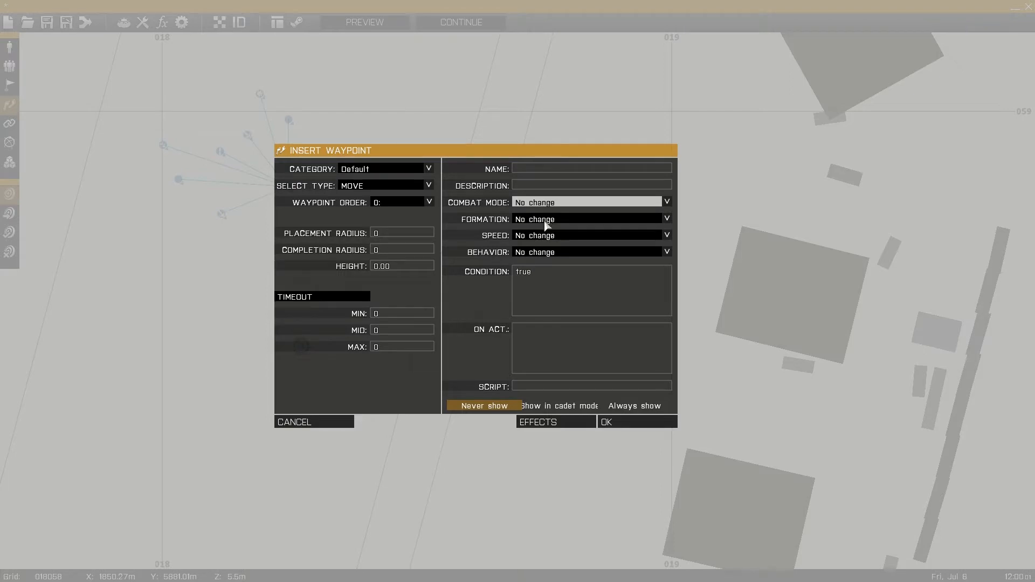
left_click(547, 222)
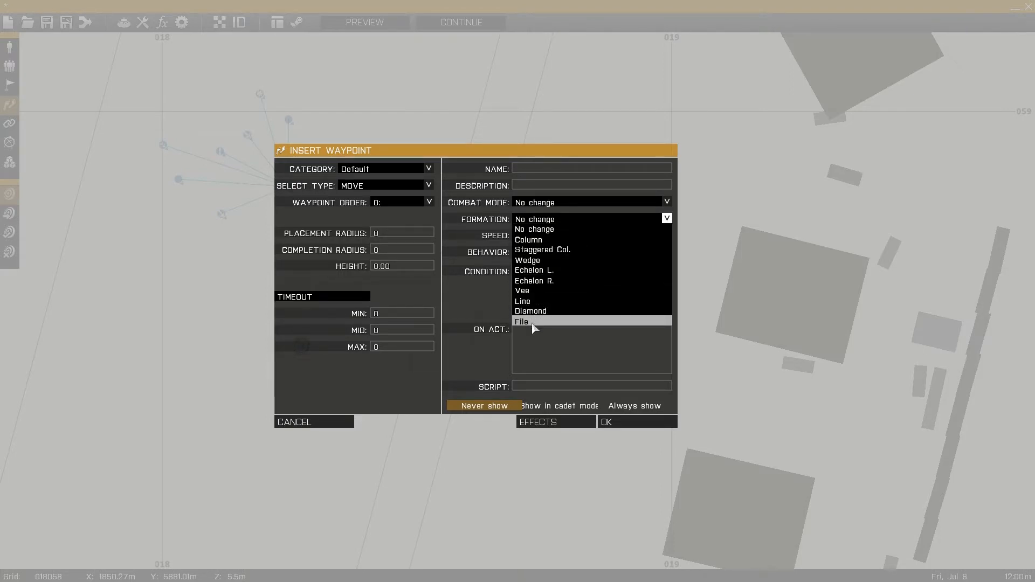
left_click(549, 221)
left_click(549, 238)
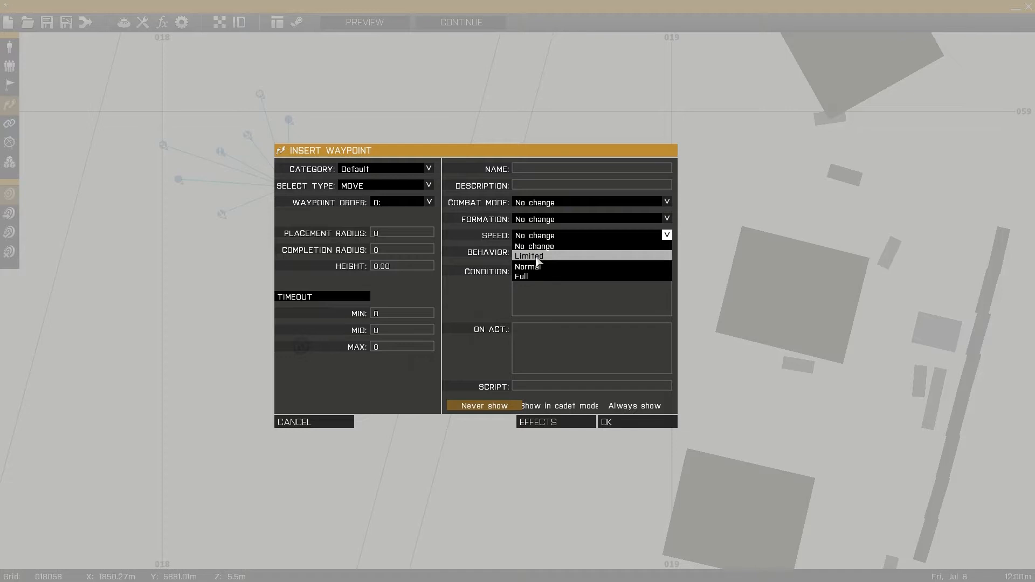
left_click(544, 237)
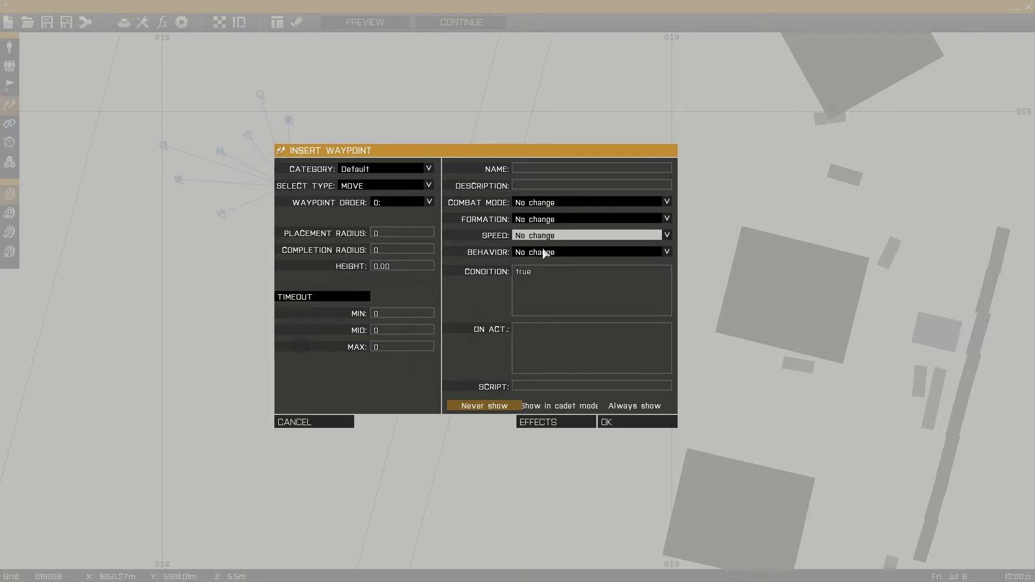
left_click(545, 253)
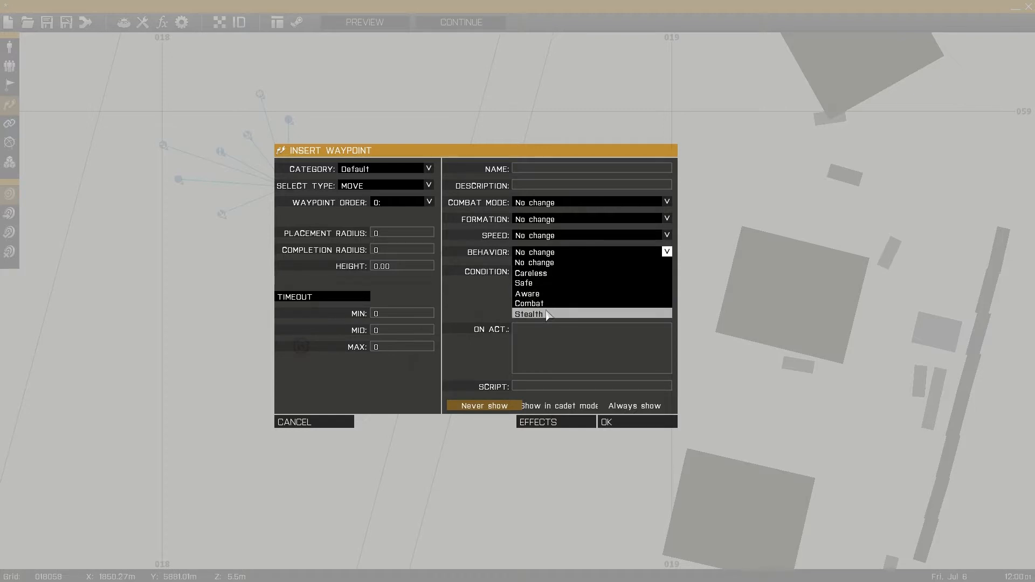
left_click(546, 263)
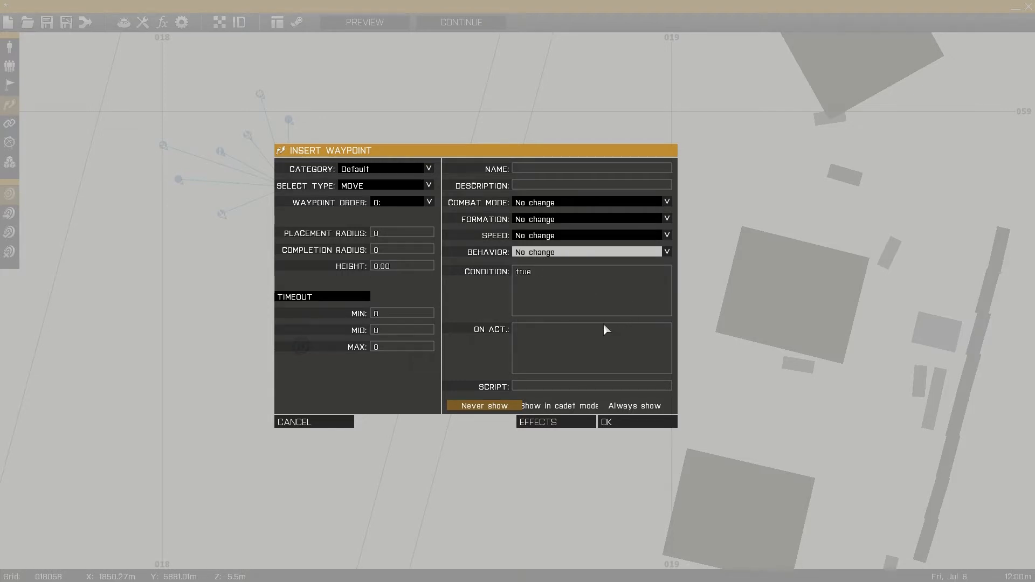
left_click(561, 258)
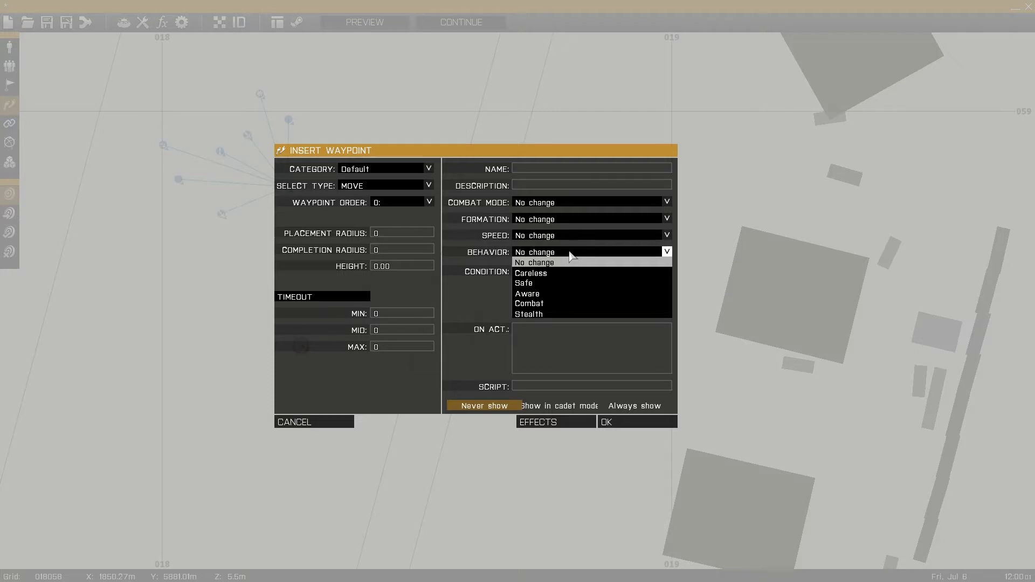
left_click(566, 263)
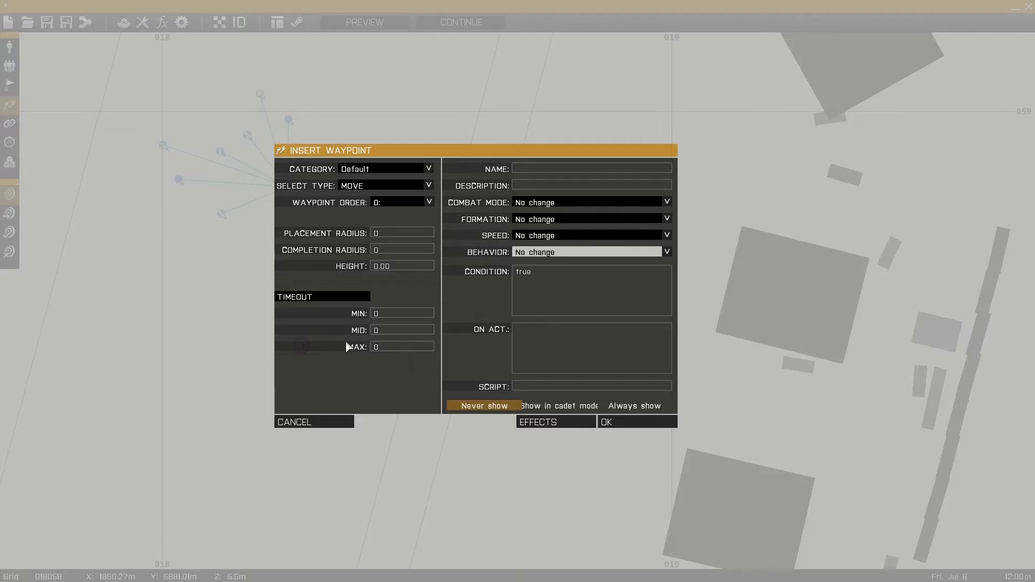
left_click(617, 424)
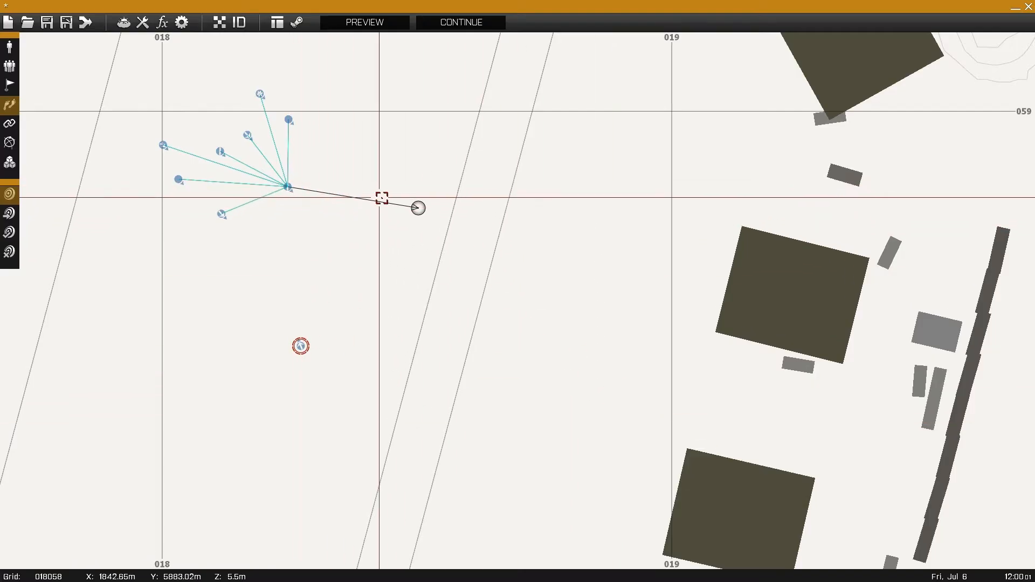
Move the squad's first waypoint slightly west, closer to the squad leader.
scroll(392, 180, "up", 2)
right_click_drag(389, 198, 510, 241)
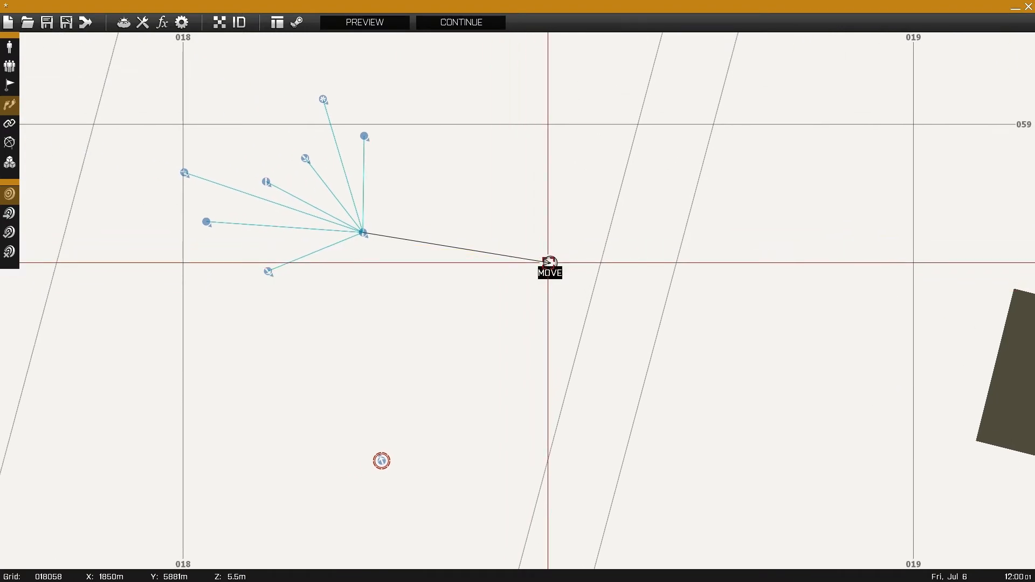
left_click_drag(548, 262, 522, 260)
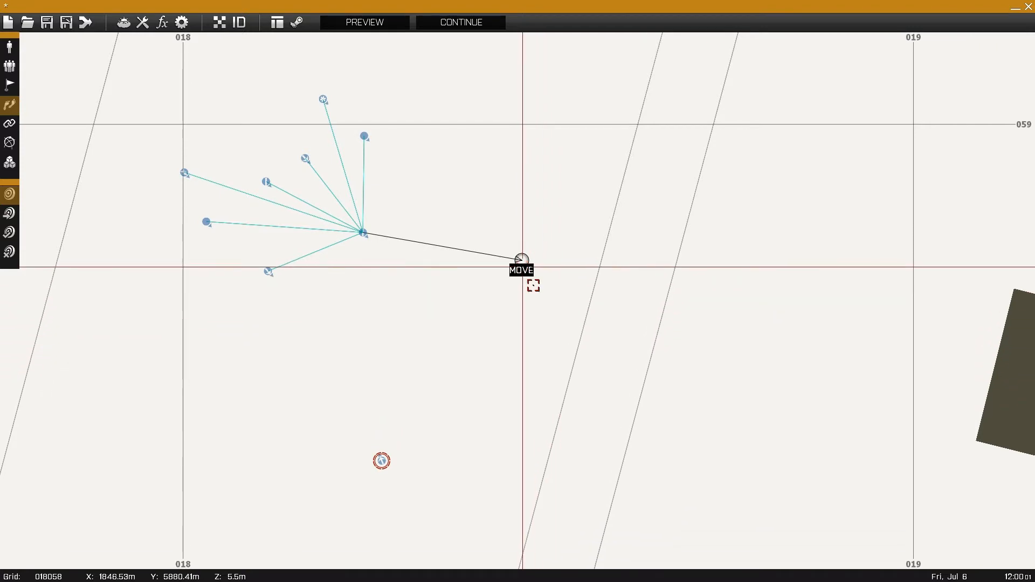
Add two more MOVE waypoints for the squad, one east of the paired diagonal lines and one inside the middle hangar.
double_click(727, 293)
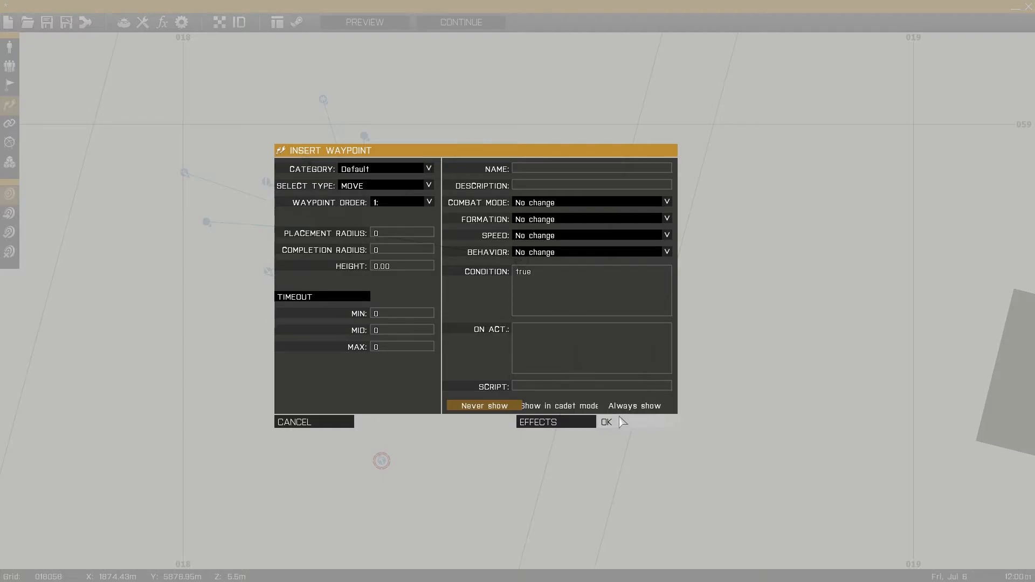
left_click(636, 422)
right_click_drag(620, 364, 509, 328)
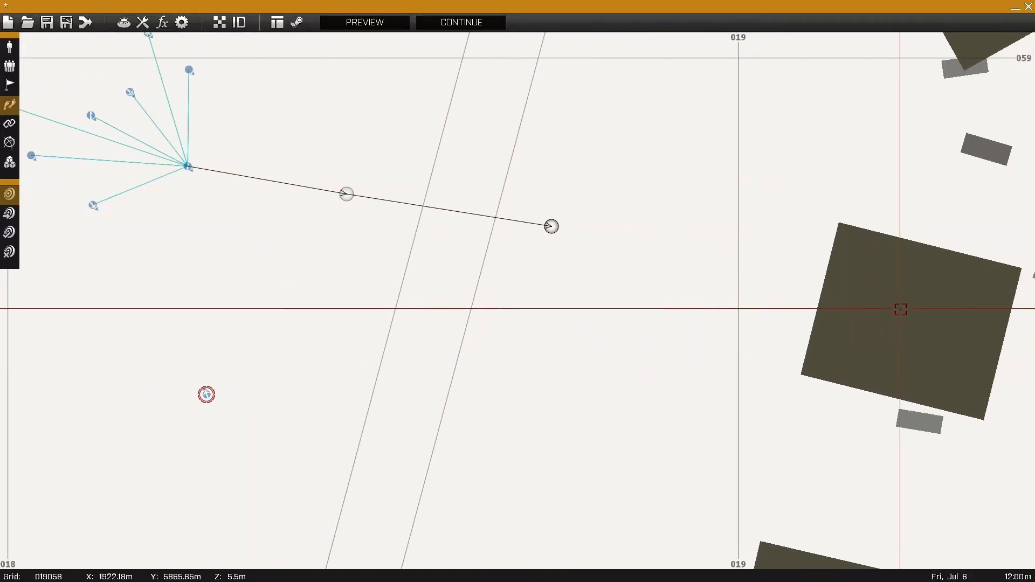
double_click(857, 316)
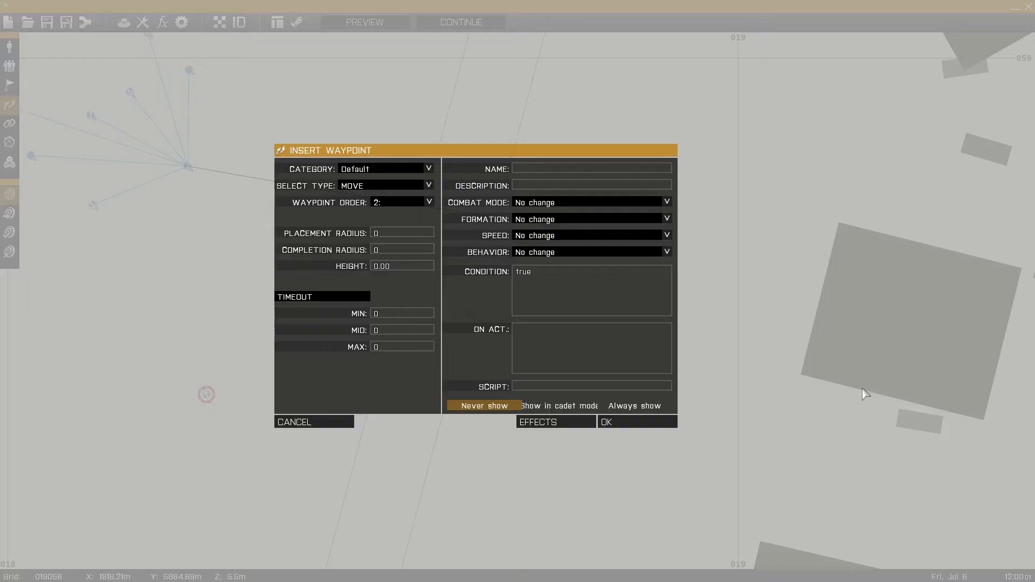
left_click(628, 422)
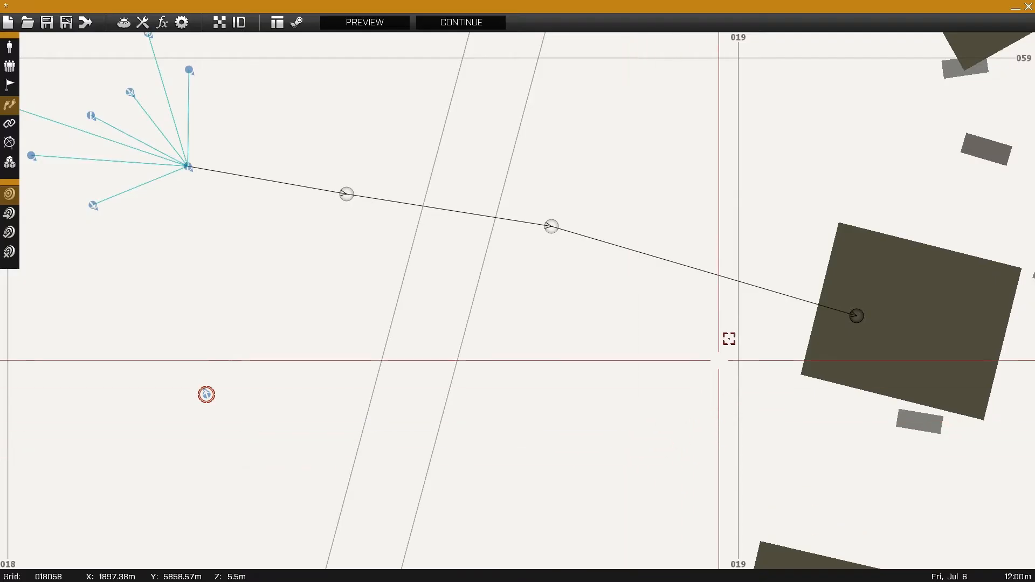
Move the first waypoint well to the south and the second well to the north to make the squad's route zigzag.
scroll(639, 311, "down", 2)
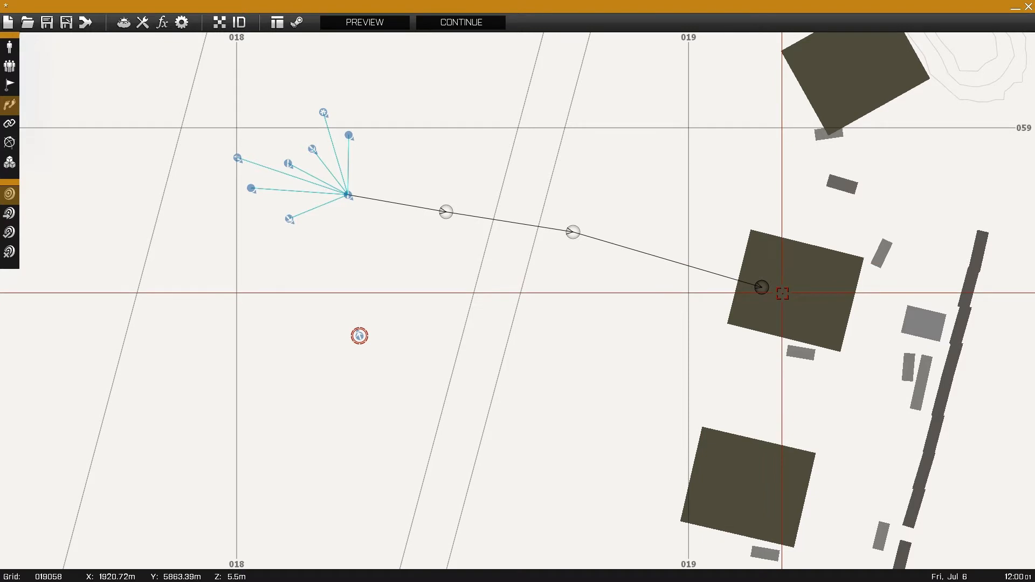
right_click_drag(594, 277, 594, 335)
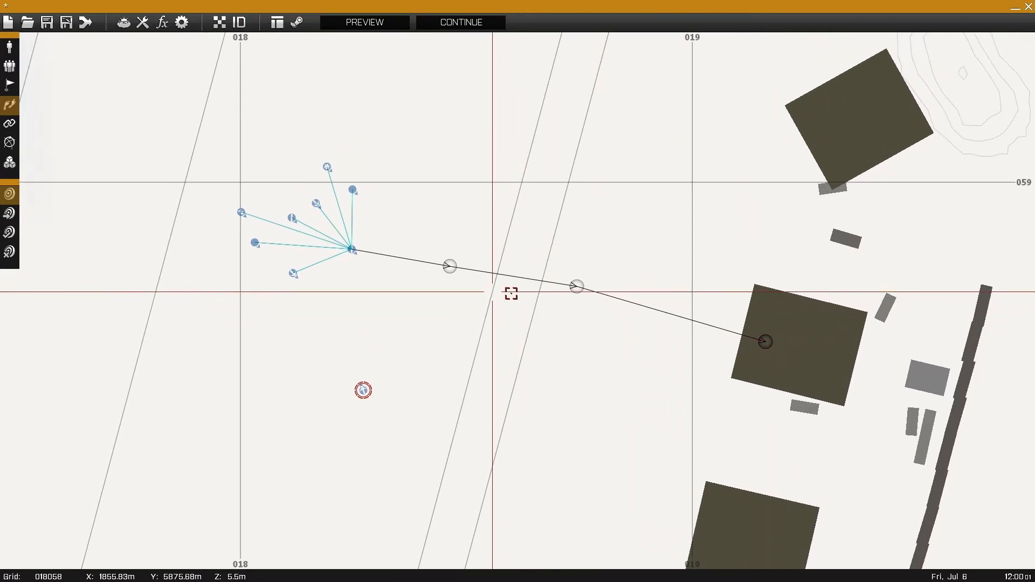
left_click_drag(449, 268, 452, 375)
left_click_drag(577, 287, 574, 159)
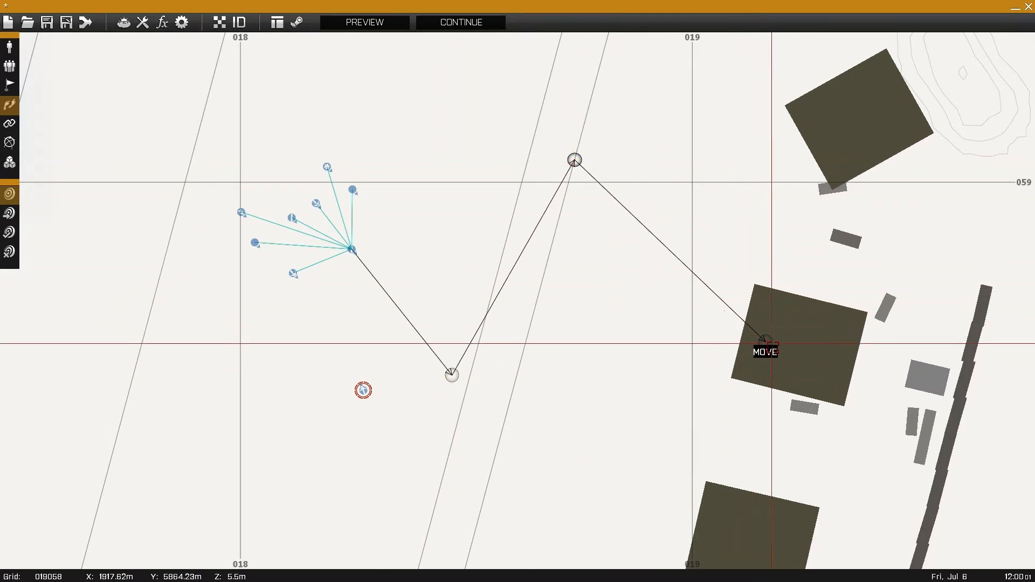
Move the player Autorifleman farther south, away from the squad's first waypoint.
right_click_drag(447, 439, 448, 305)
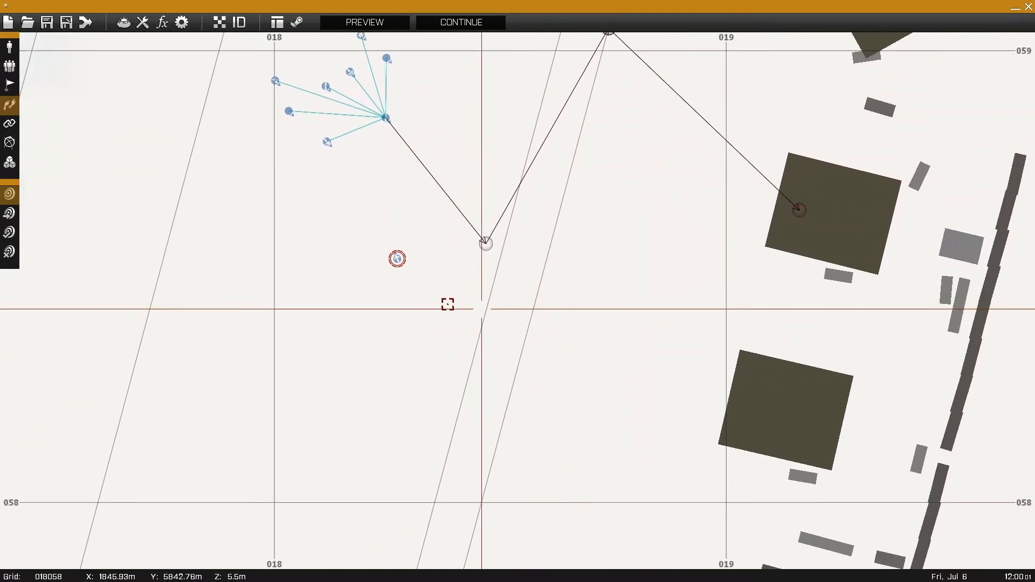
left_click(398, 263)
left_click_drag(400, 257, 396, 337)
right_click_drag(608, 106, 564, 206)
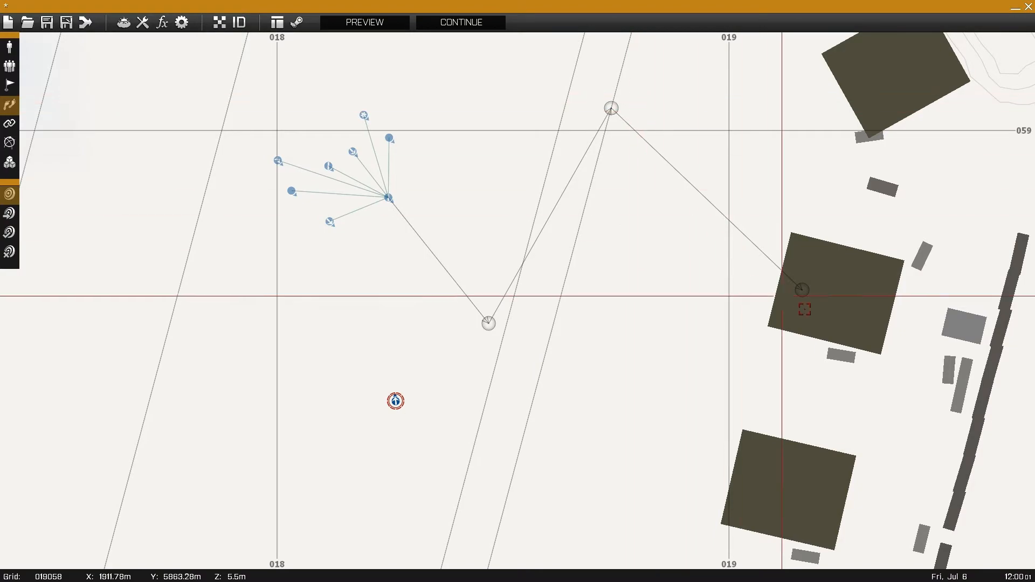
Preview the mission and follow the squad in third-person view to watch it move along its waypoints toward the hangar.
left_click(392, 23)
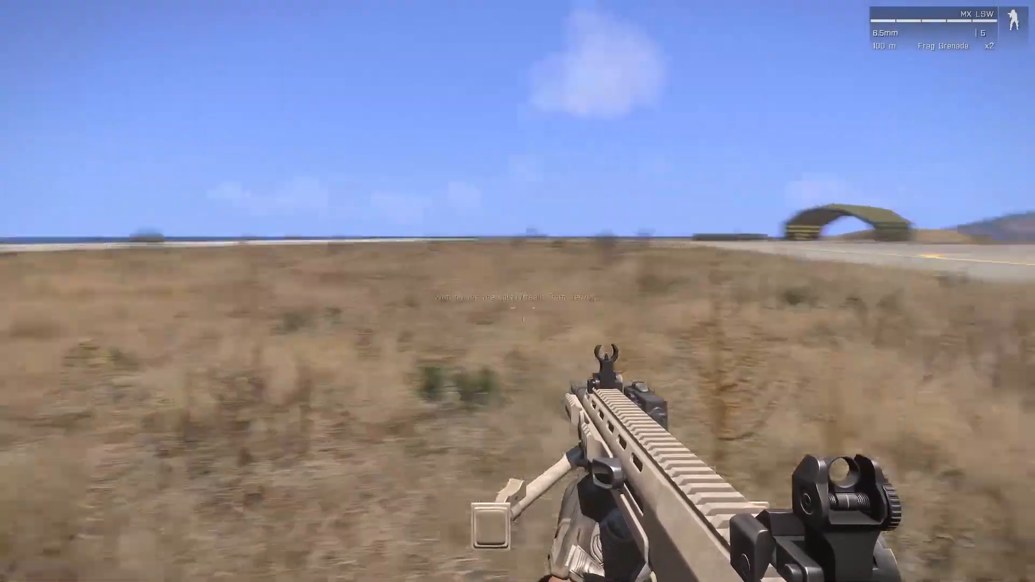
key("KP_Enter")
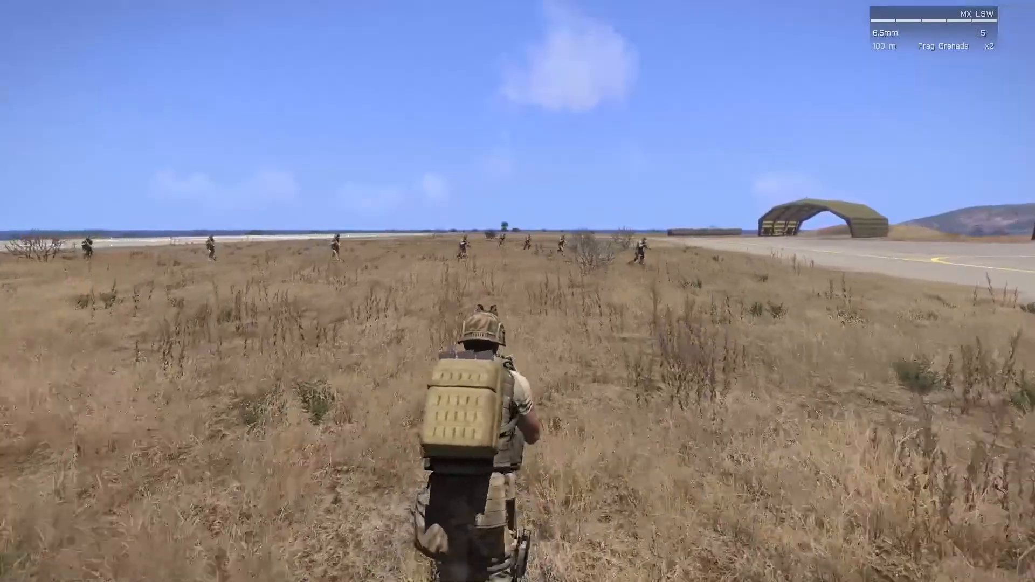
key("w")
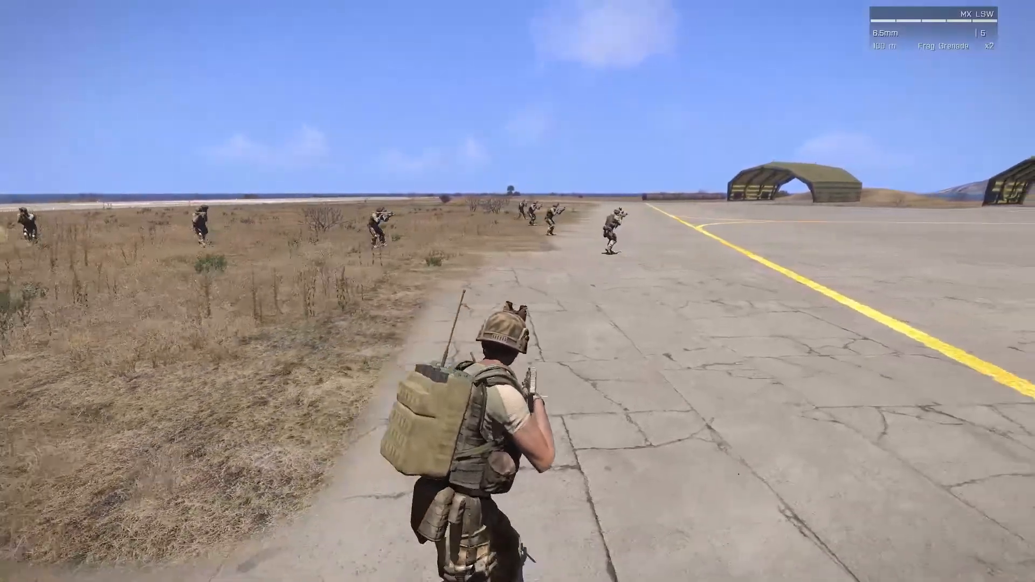
key("d")
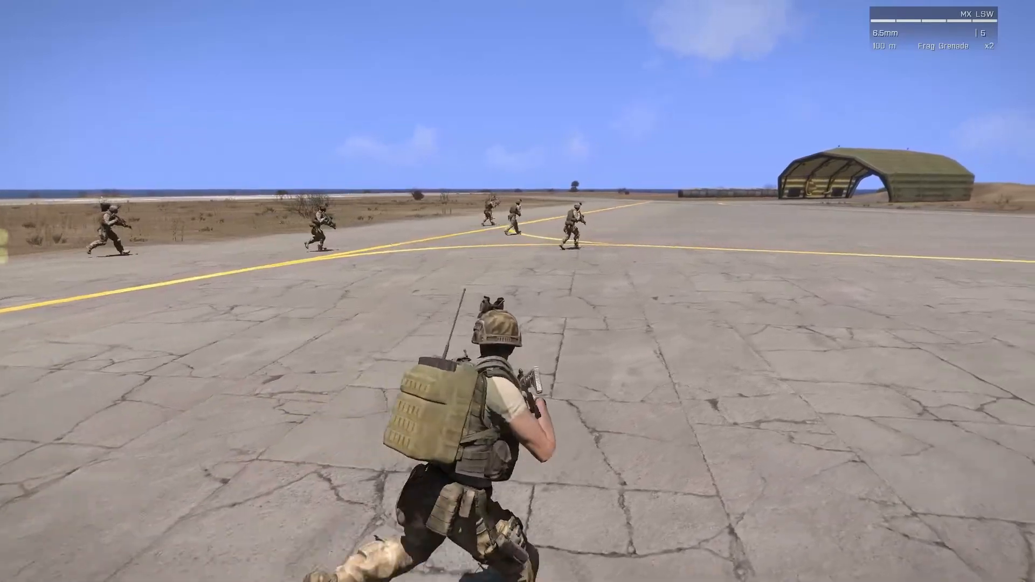
key("w")
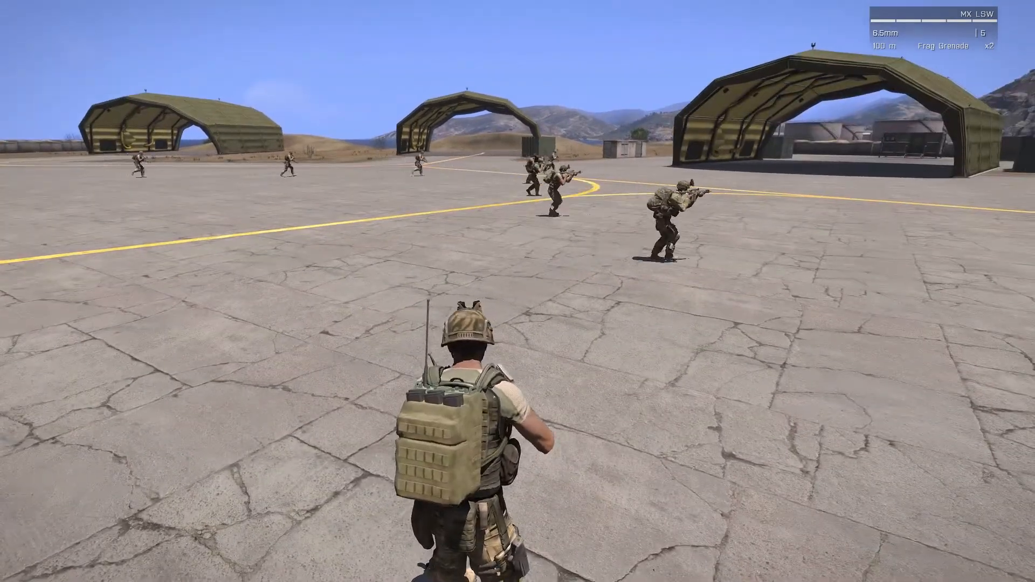
key("x")
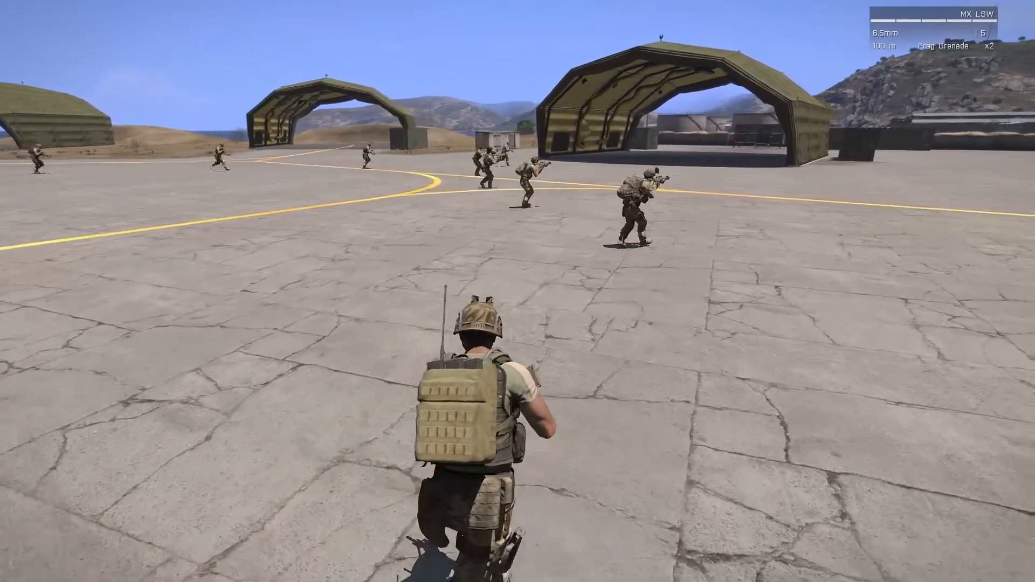
Follow the squad on foot to the hangar in the preview and abort the mission to return to the editor.
key("w")
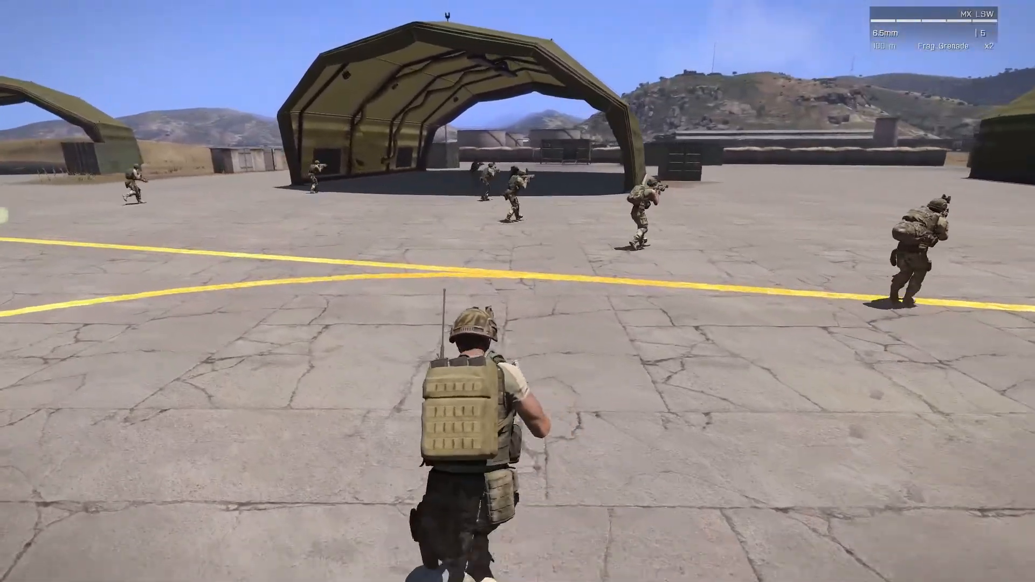
key("w")
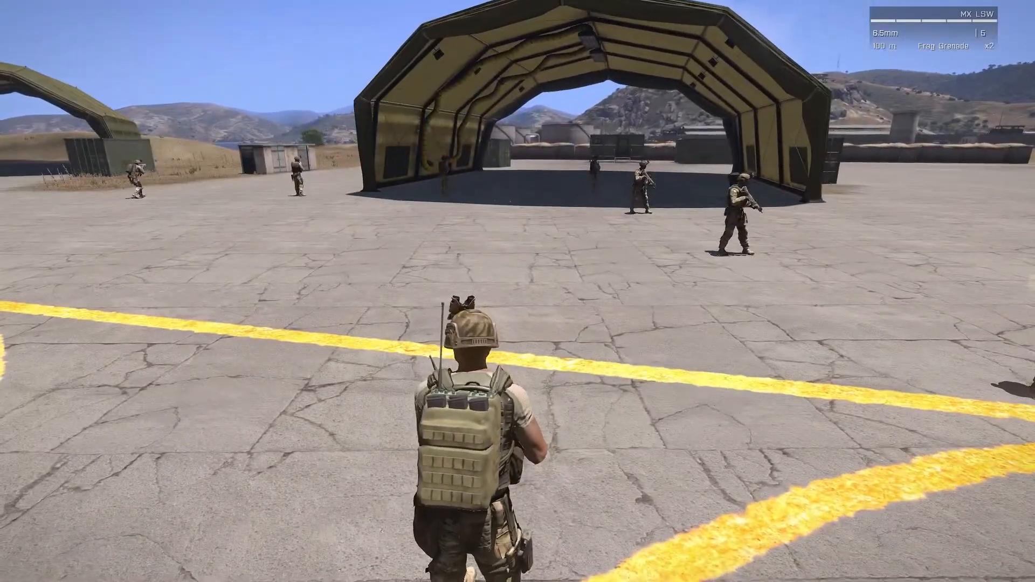
key("Escape")
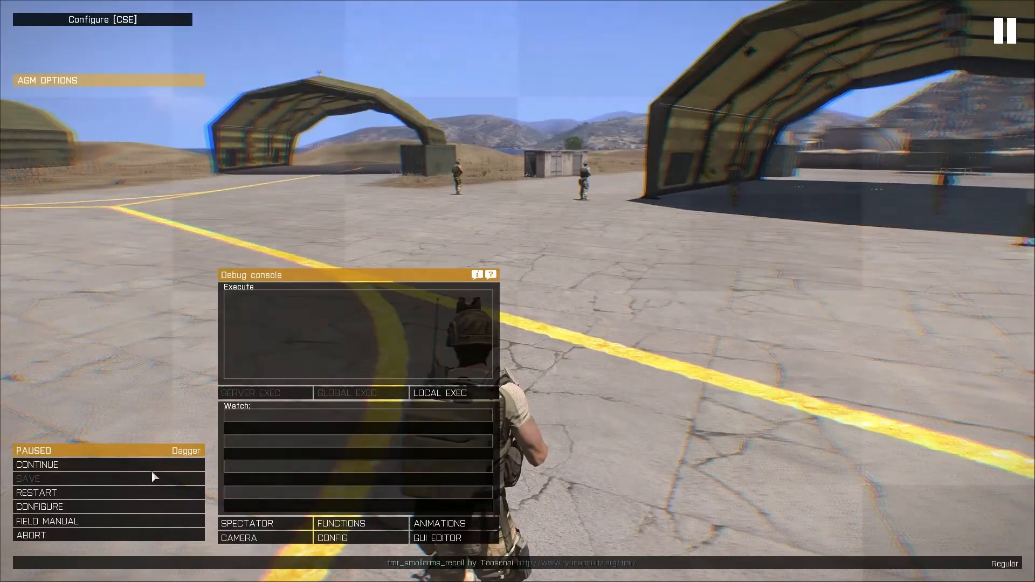
left_click(154, 535)
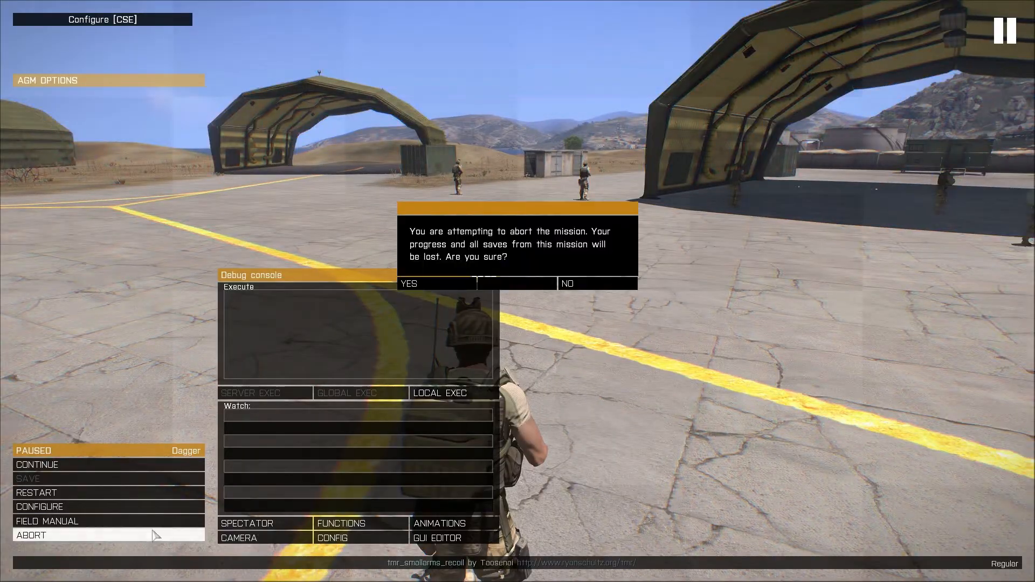
left_click(426, 283)
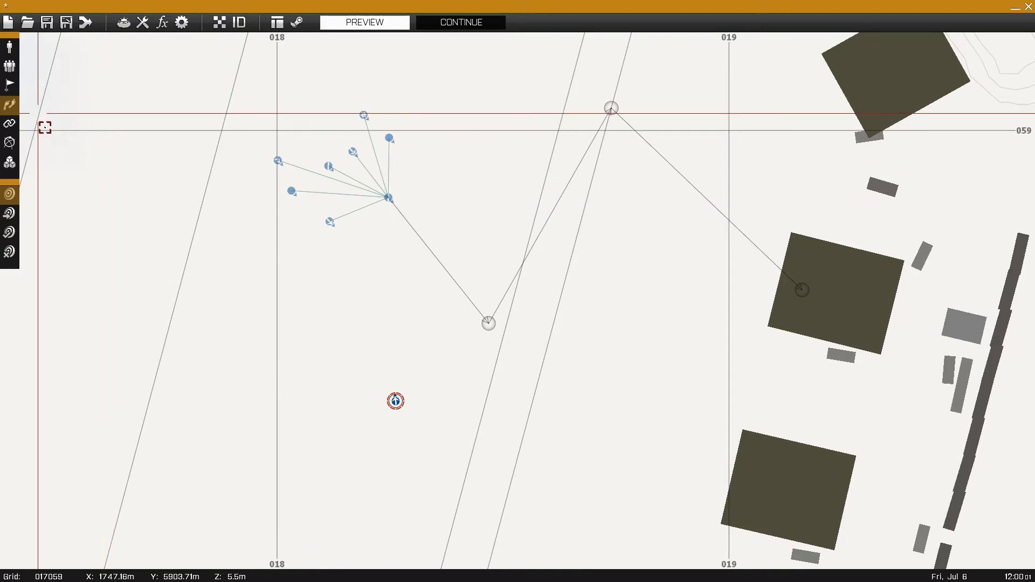
Move the squad's last waypoint from inside the middle hangar to the hangar's west edge.
right_click_drag(727, 298, 744, 323)
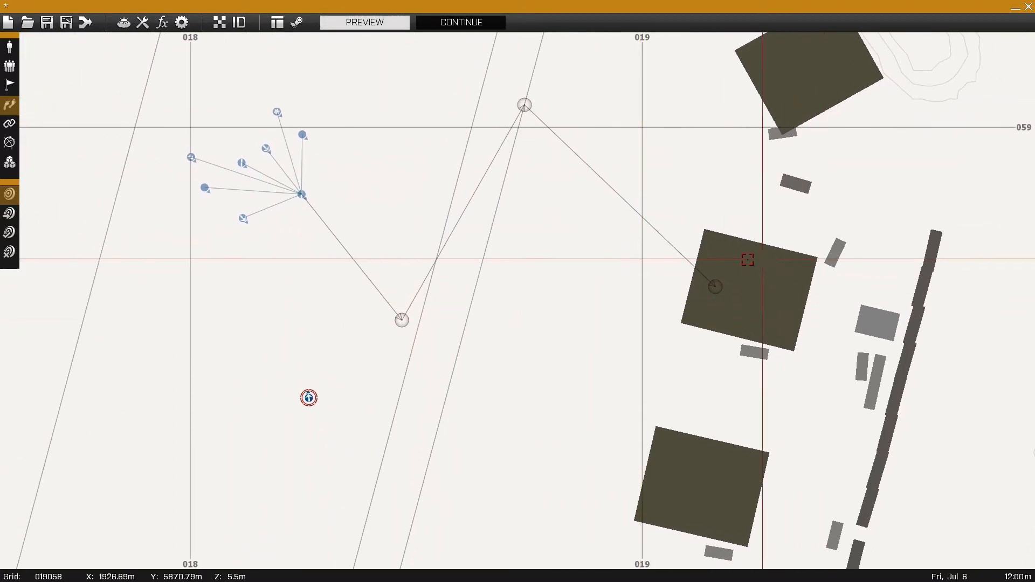
left_click_drag(715, 286, 689, 284)
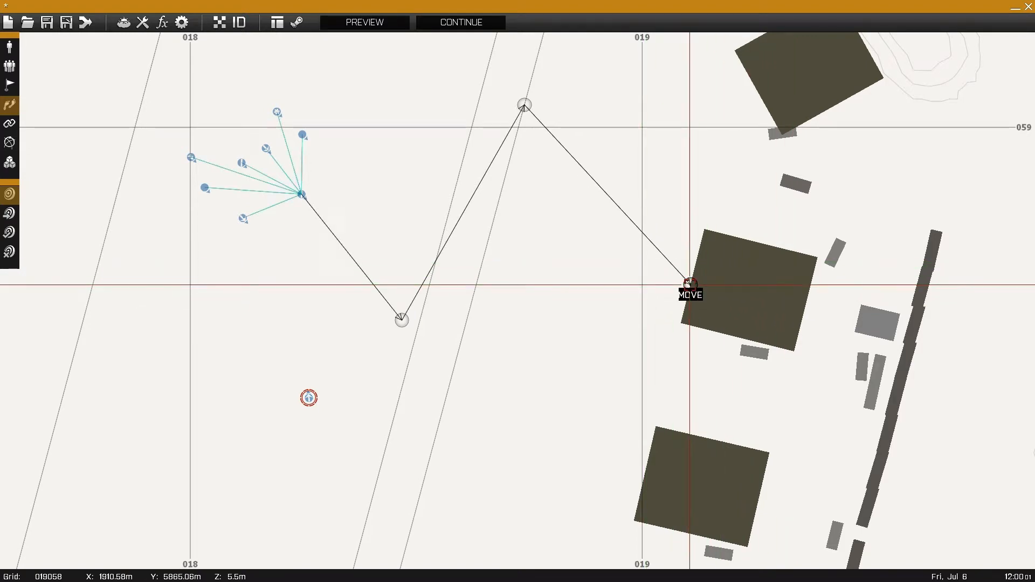
Try the HOLD, SENTRY and GUARD types on the last waypoint, look through the other types, and discard the changes.
double_click(689, 285)
left_click(393, 186)
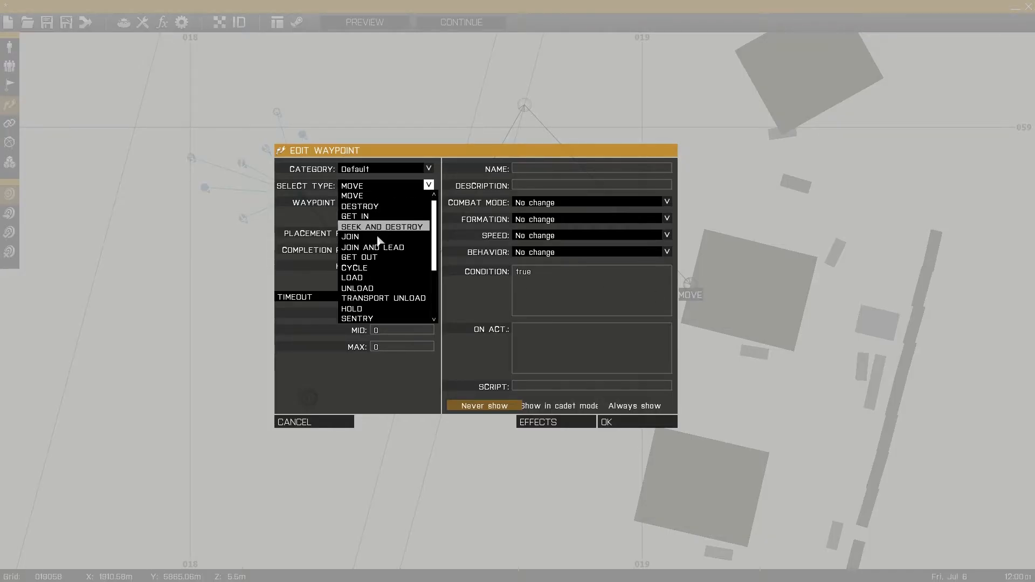
left_click(372, 308)
left_click(380, 187)
left_click(377, 318)
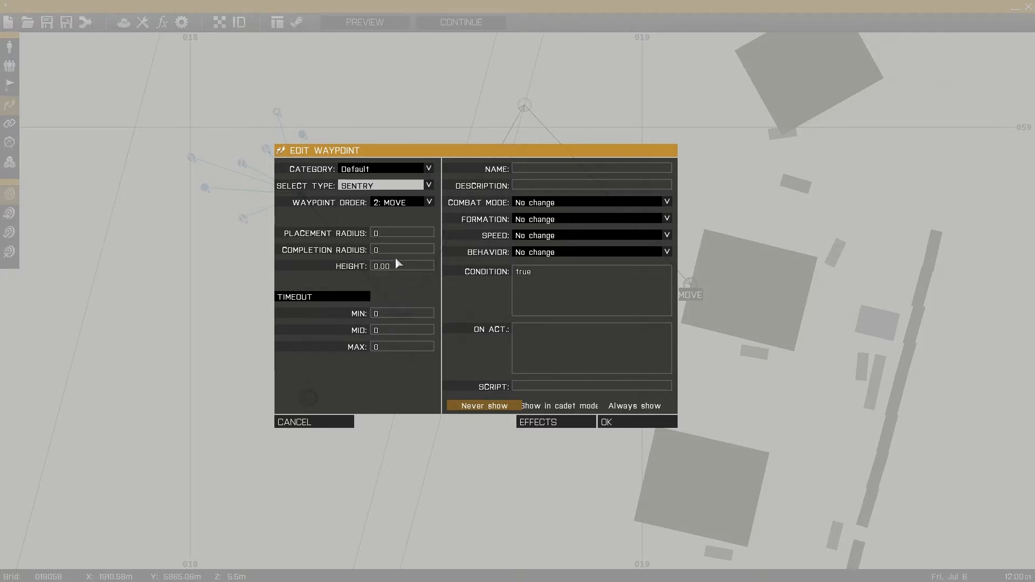
left_click(409, 187)
scroll(382, 226, "down", 3)
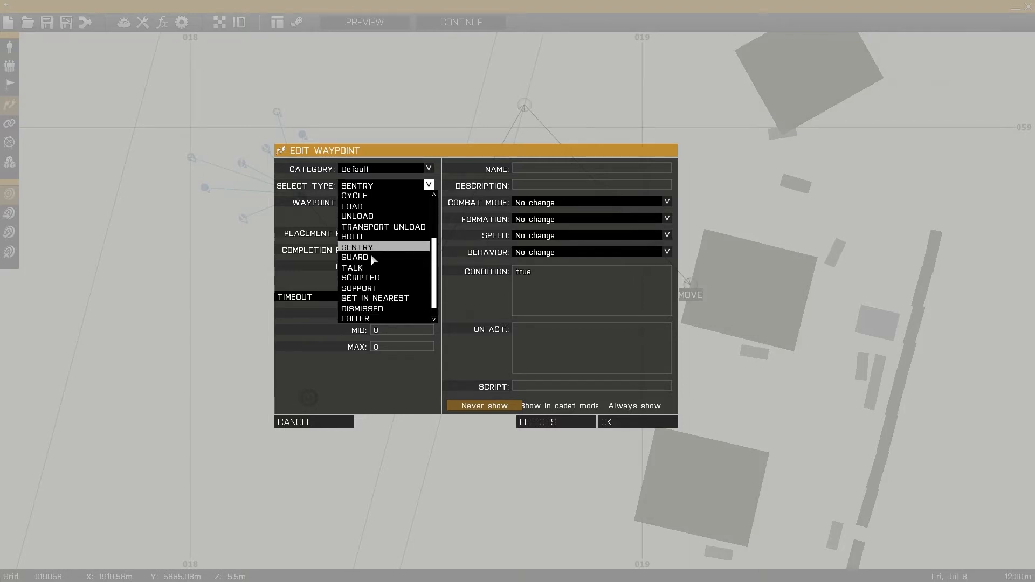
scroll(368, 297, "down", 1)
scroll(372, 297, "up", 5)
left_click(372, 296)
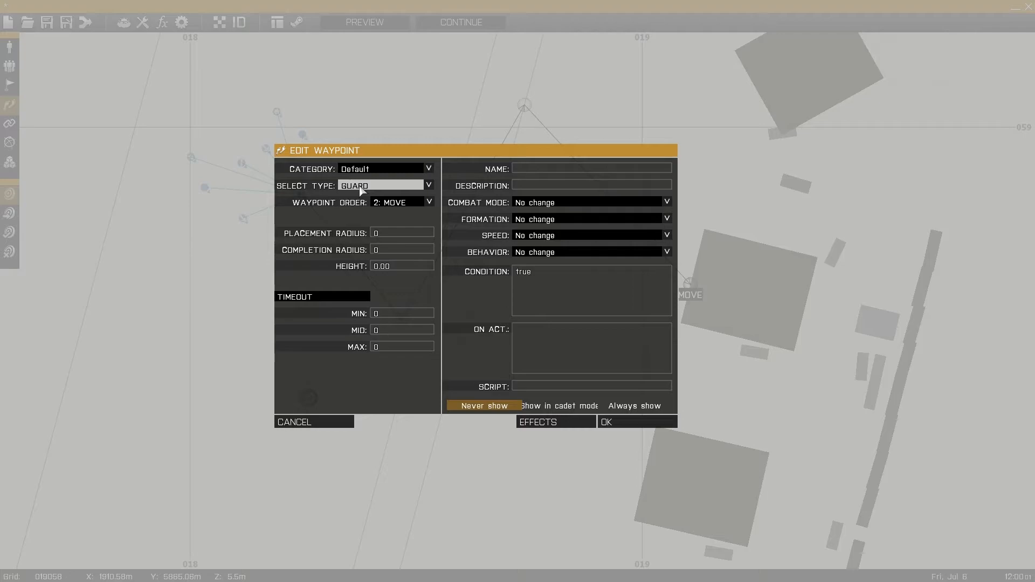
left_click(315, 422)
Move the squad's first waypoint right beside the squad leader and the second one south, between the paired diagonal lines.
right_click_drag(536, 282, 628, 353)
right_click_drag(261, 210, 235, 150)
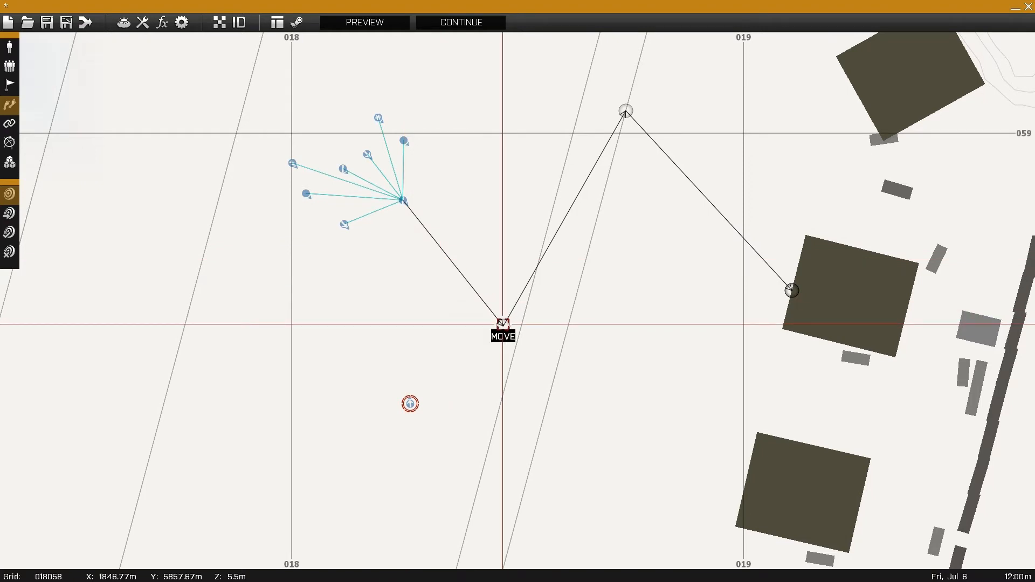
left_click_drag(503, 324, 423, 217)
left_click_drag(625, 111, 537, 399)
right_click_drag(537, 399, 578, 372)
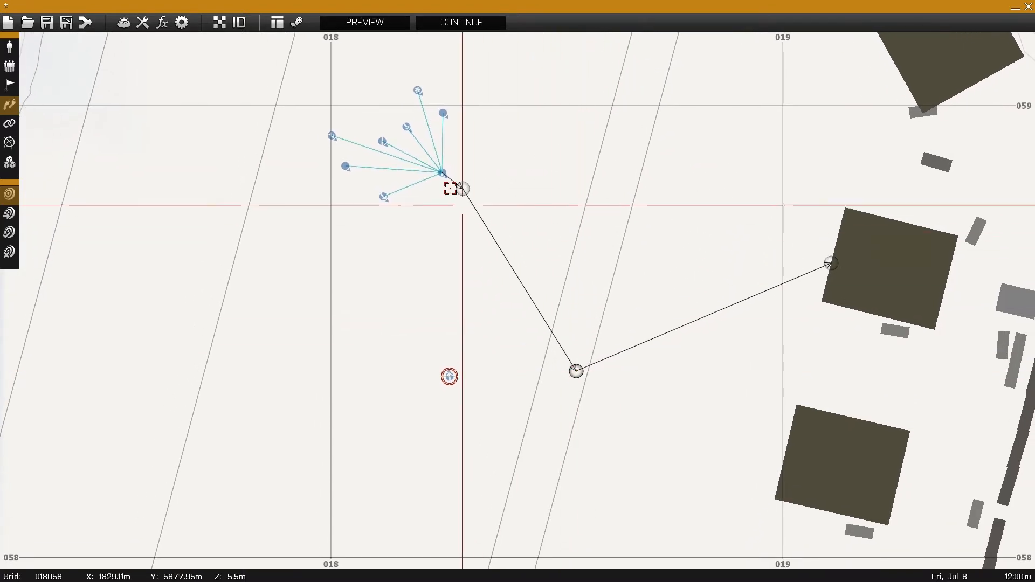
left_click_drag(462, 187, 450, 177)
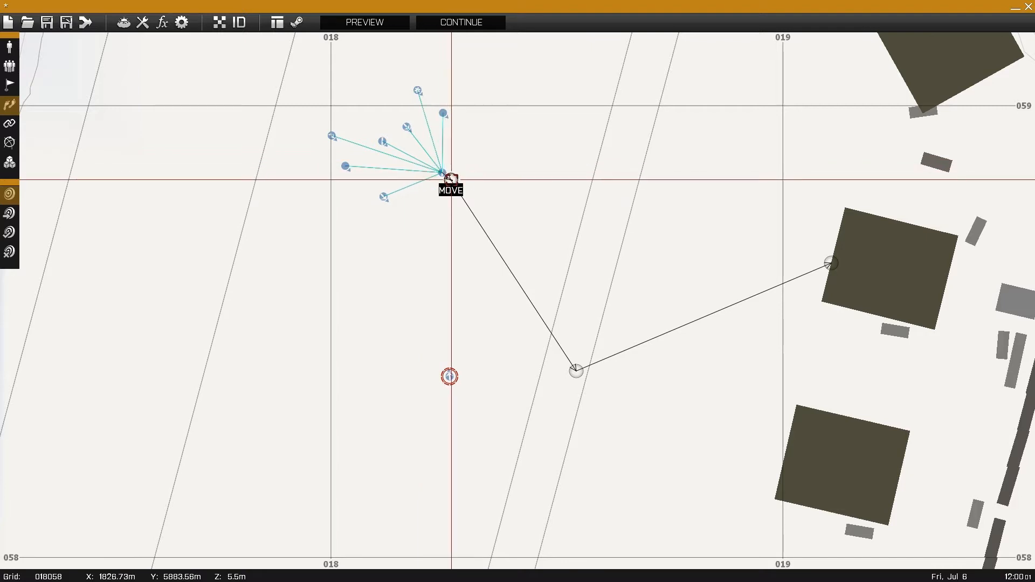
Move the player unit well south of the squad to leave open ground between them.
right_click_drag(498, 323, 547, 248)
left_click_drag(499, 303, 486, 423)
right_click_drag(528, 278, 517, 374)
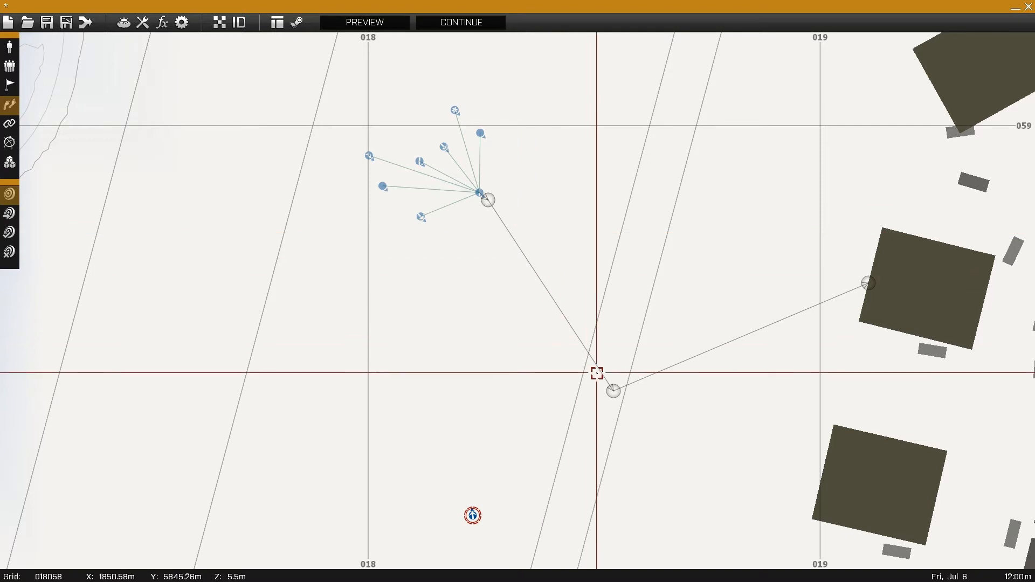
right_click_drag(545, 434, 526, 380)
left_click_drag(461, 460, 475, 501)
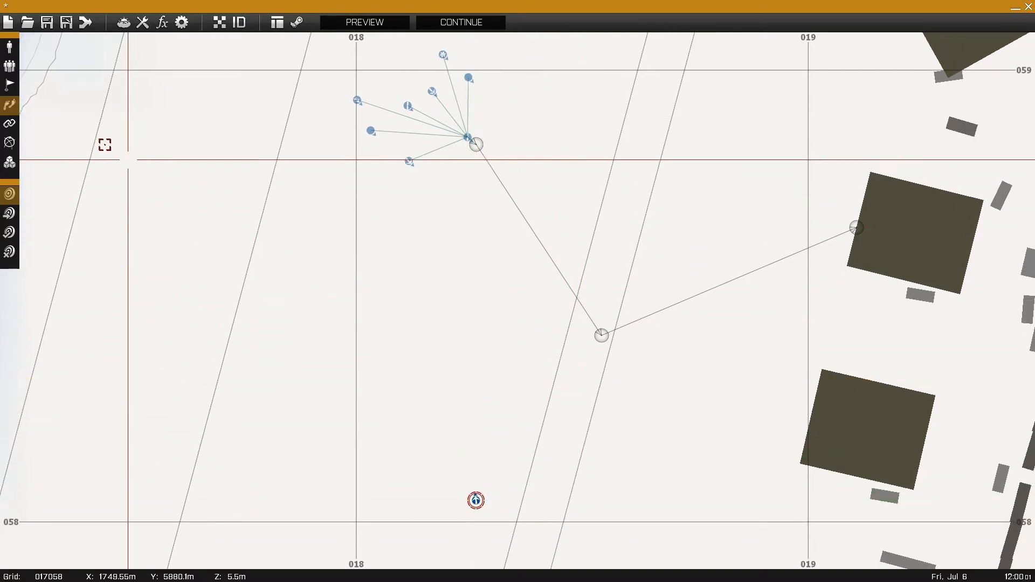
Insert an elliptical trigger between the squad and the player with both axes at 20 and BLUFOR activation.
left_click(10, 85)
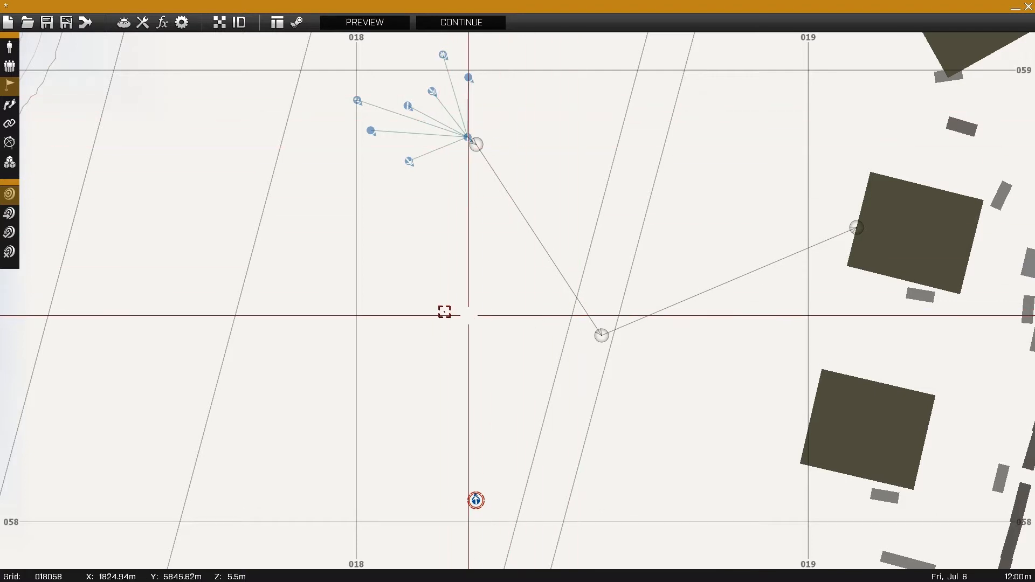
right_click_drag(449, 299, 467, 319)
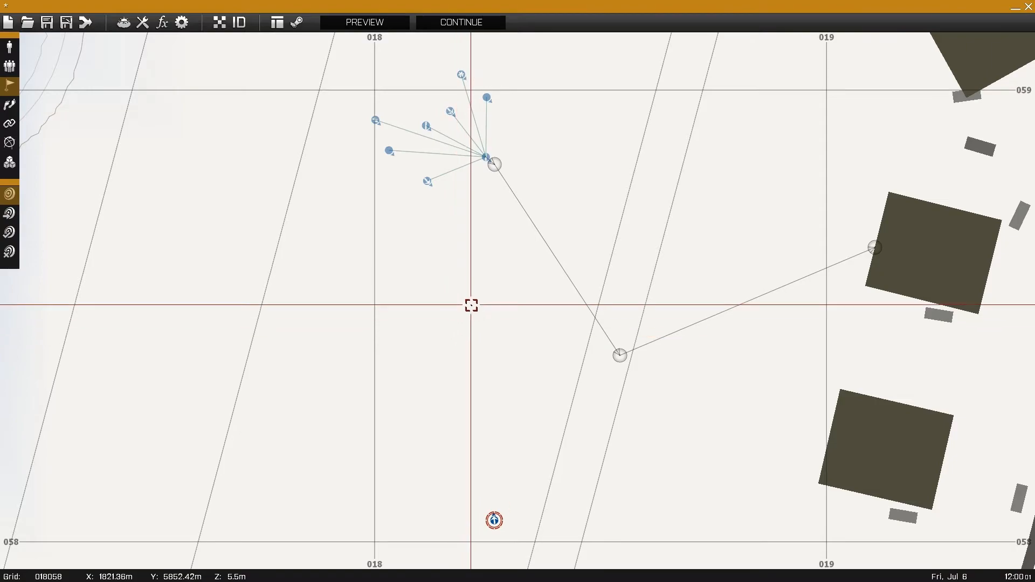
double_click(471, 304)
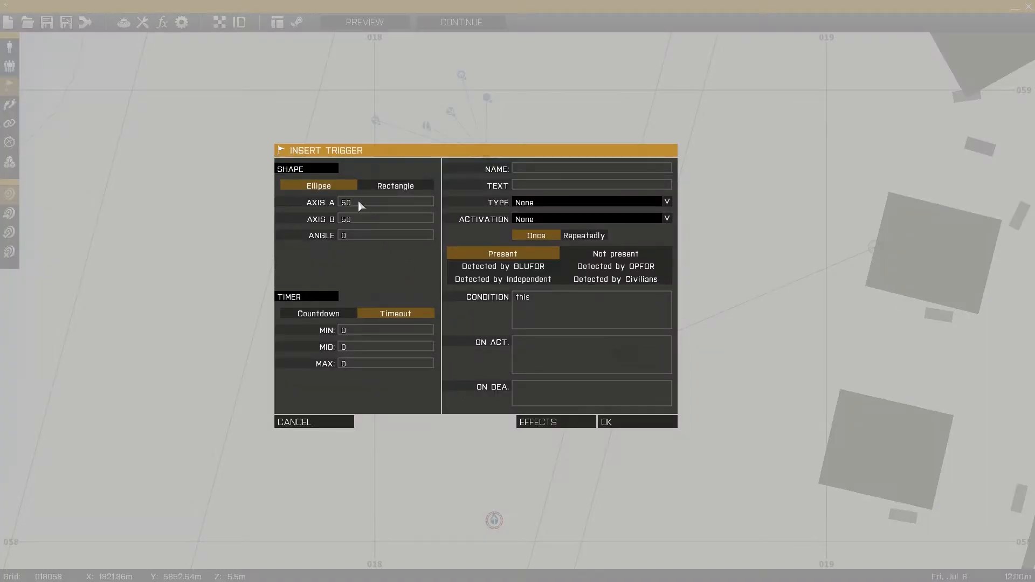
left_click_drag(356, 205, 334, 204)
left_click(577, 218)
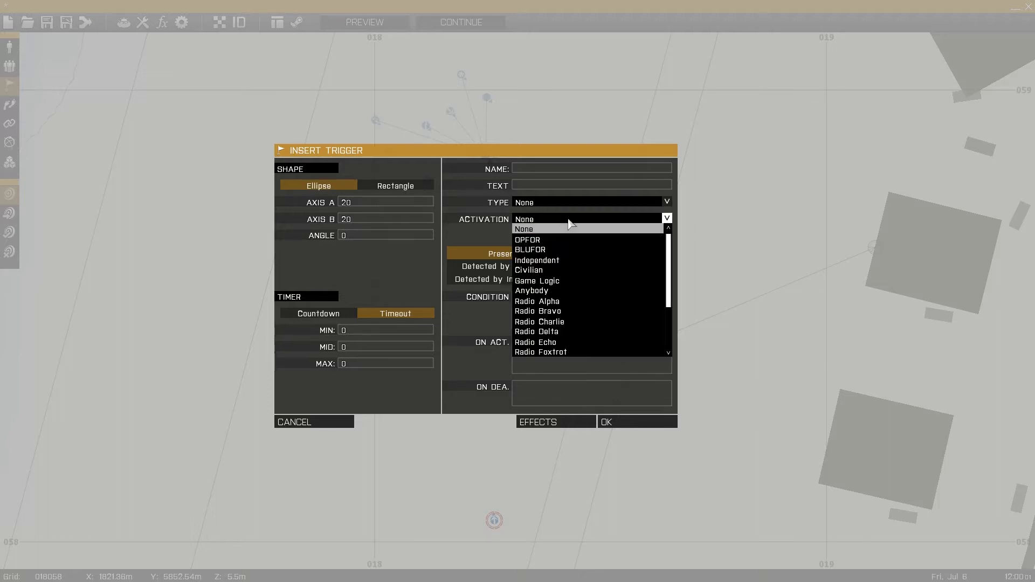
left_click(541, 244)
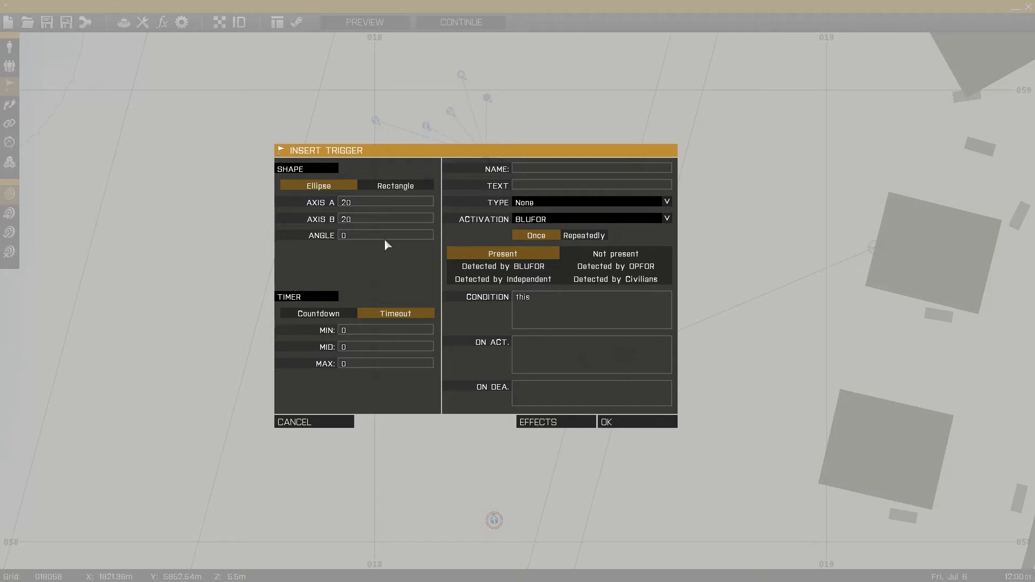
left_click(614, 423)
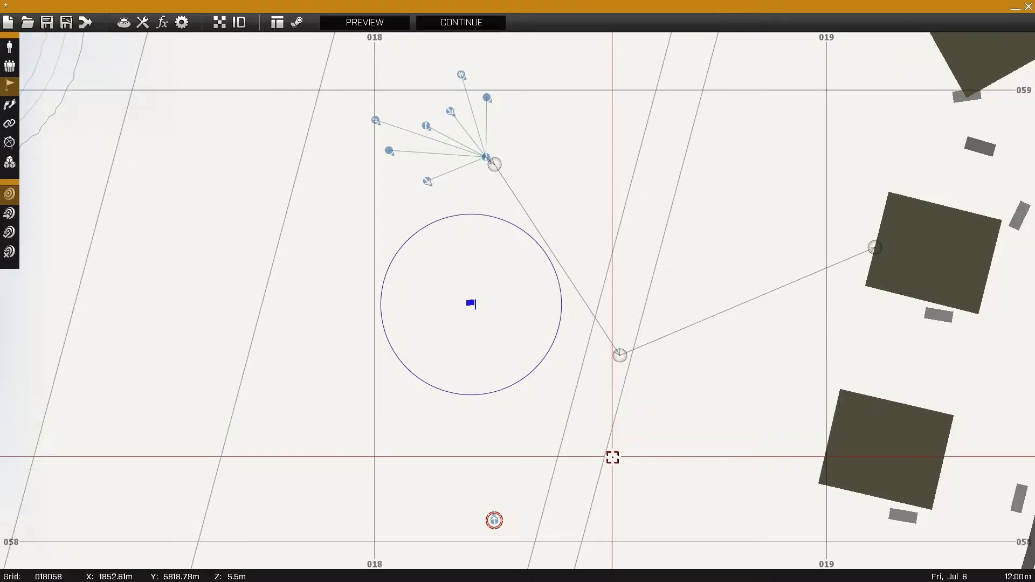
Move the BLUFOR trigger south toward the player and check its settings without changing them.
left_click_drag(471, 303, 483, 365)
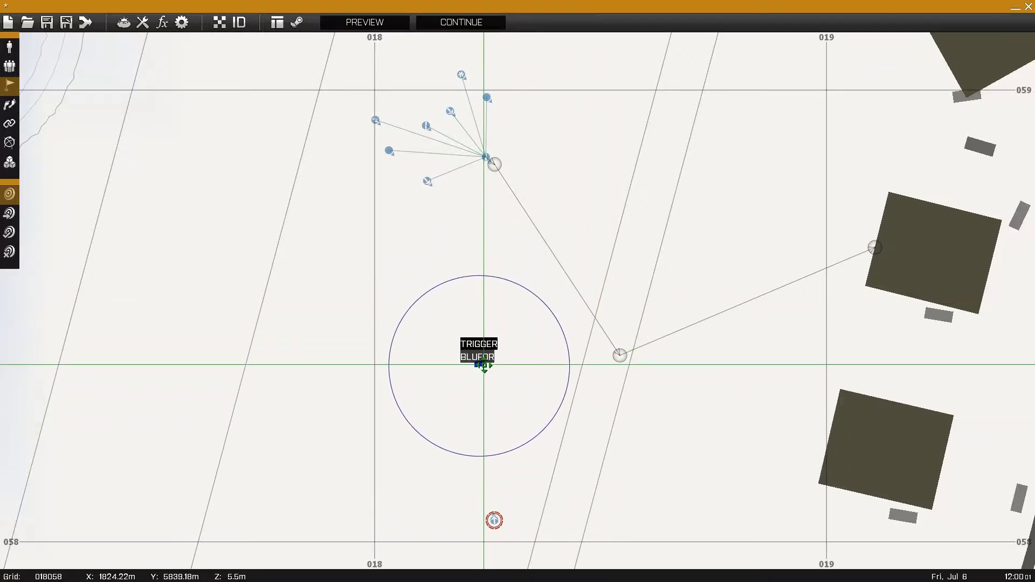
scroll(585, 383, "up", 4)
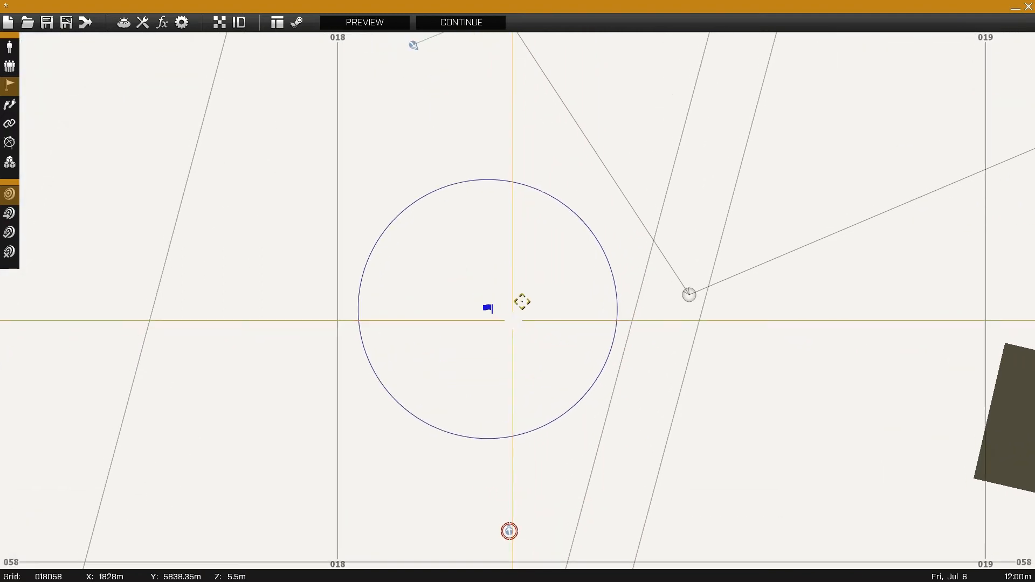
right_click_drag(522, 302, 531, 266)
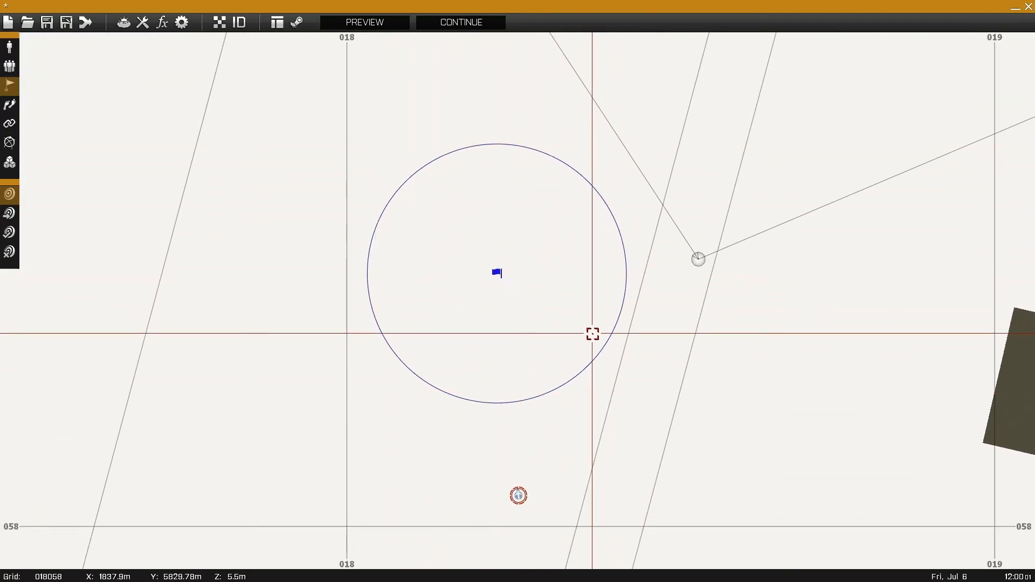
double_click(497, 273)
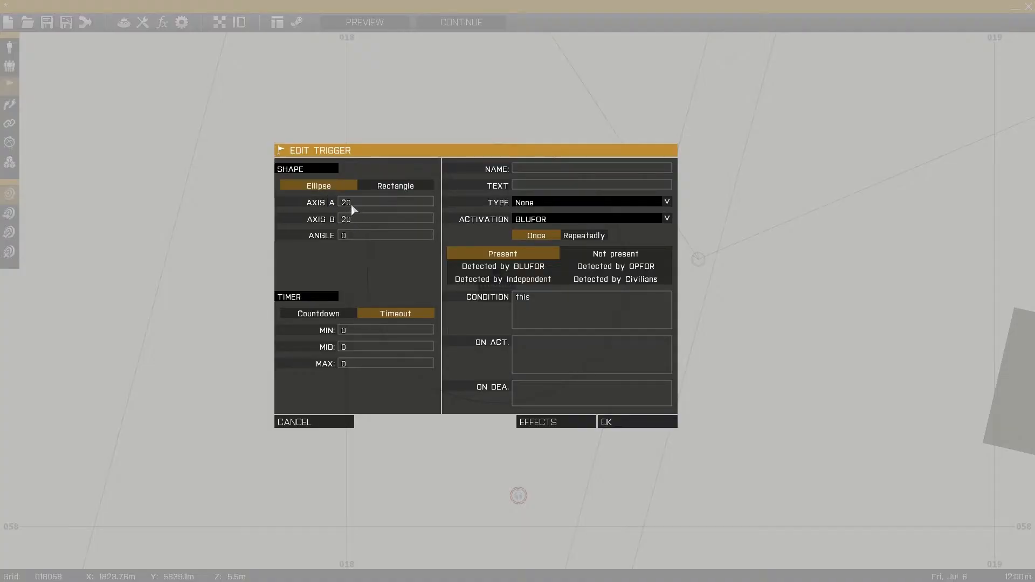
left_click(324, 422)
Move the player slightly closer to the trigger circle and shift the first waypoint a little away from the squad leader.
scroll(559, 432, "down", 2)
left_click_drag(531, 477, 520, 453)
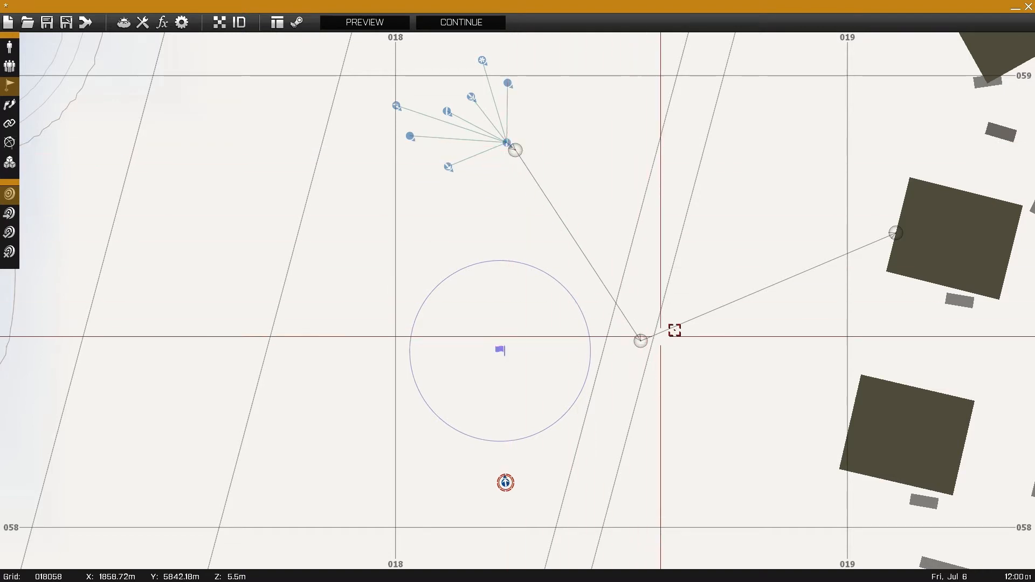
left_click_drag(518, 154, 524, 156)
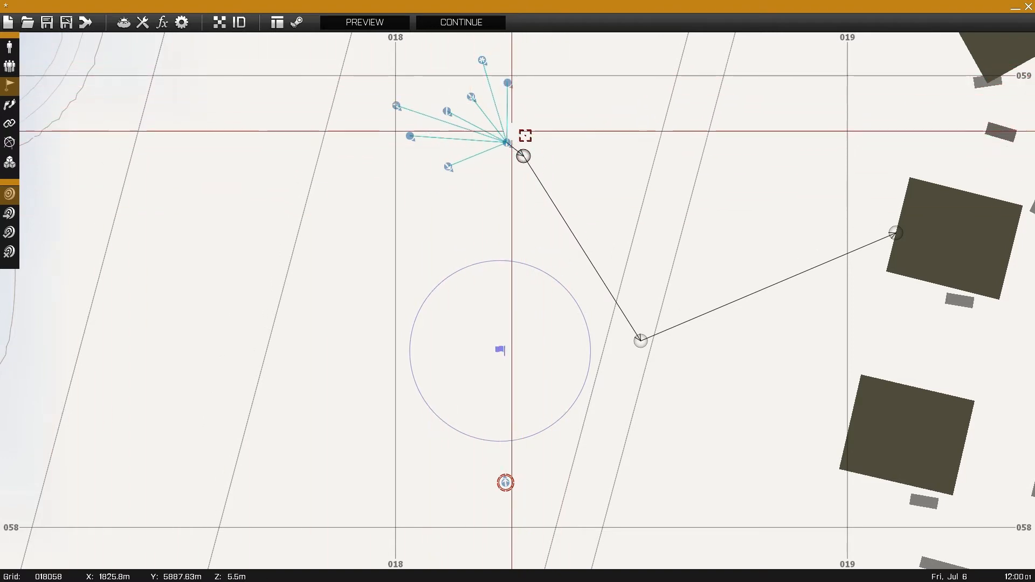
scroll(520, 132, "up", 3)
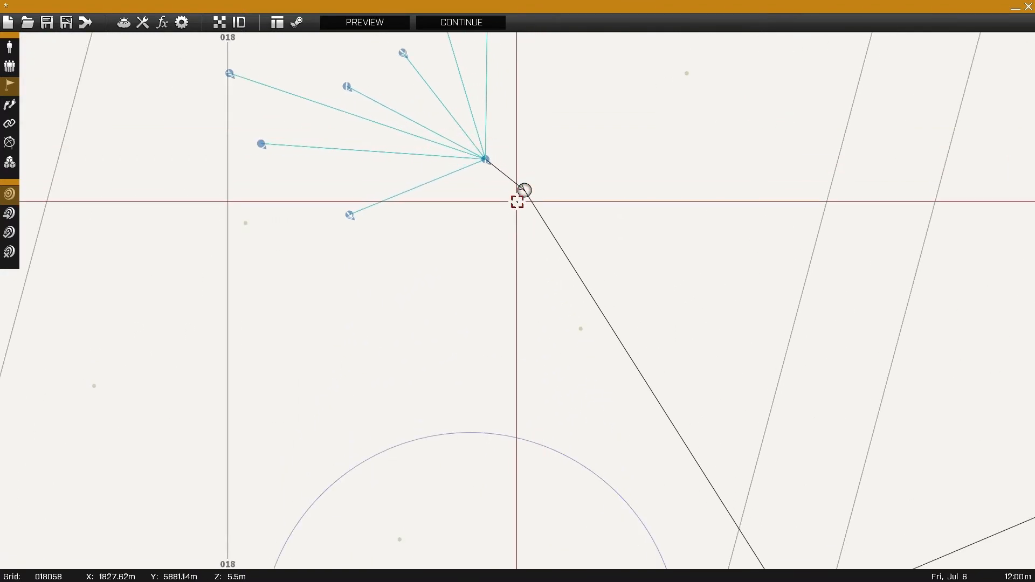
scroll(517, 202, "down", 3)
left_click_drag(506, 484, 467, 524)
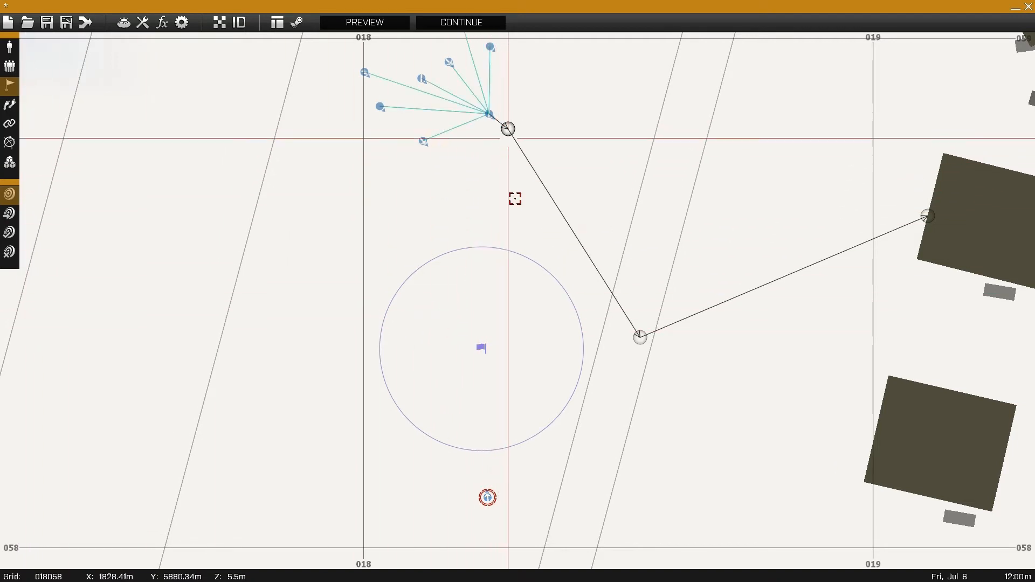
Synchronize the squad's first MOVE waypoint with the BLUFOR trigger.
left_click(481, 347)
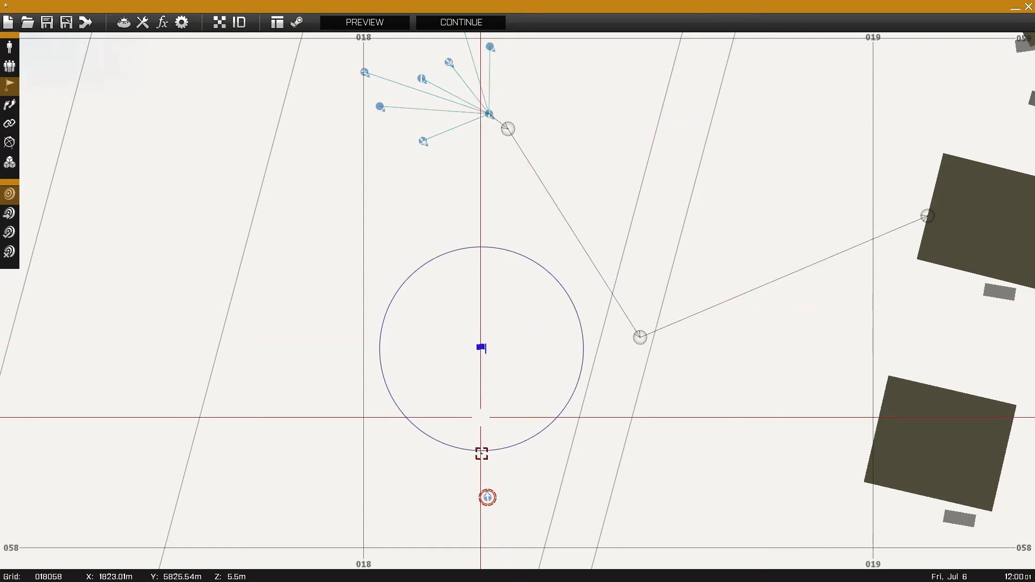
left_click(507, 127)
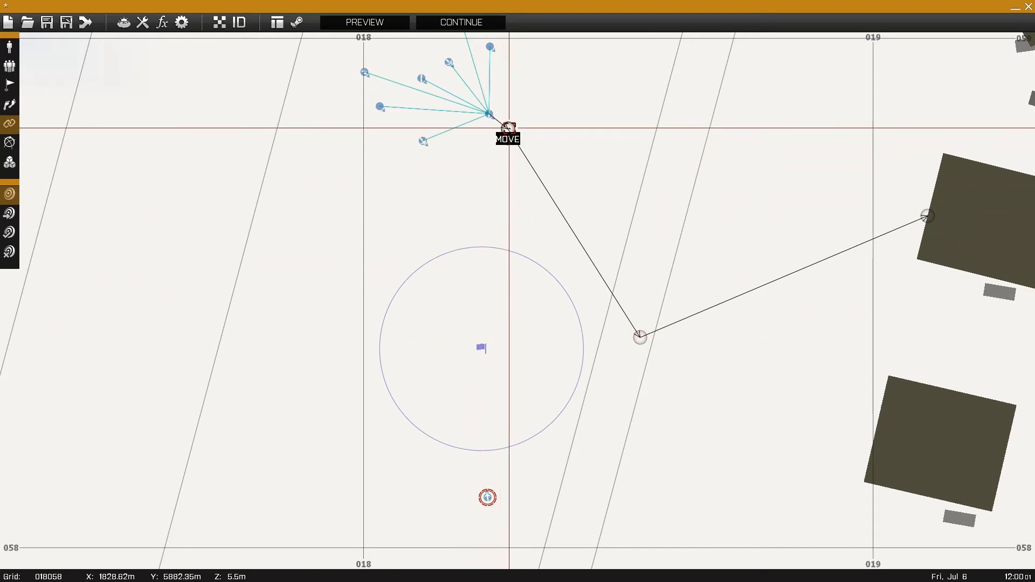
left_click_drag(508, 128, 483, 347)
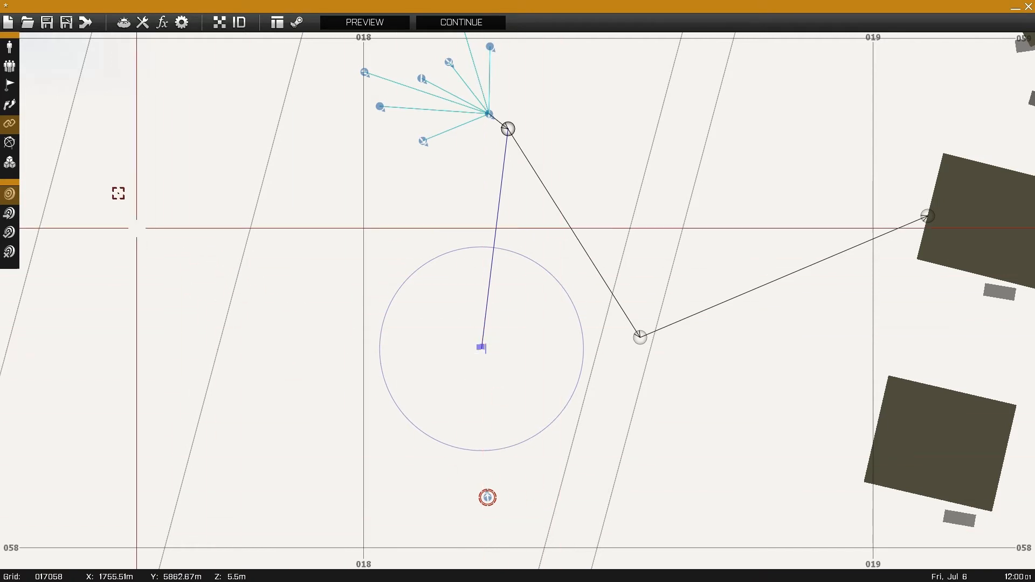
Check the settings of the BLUFOR trigger and of the player's Autorifleman unit without changing either one.
left_click(10, 47)
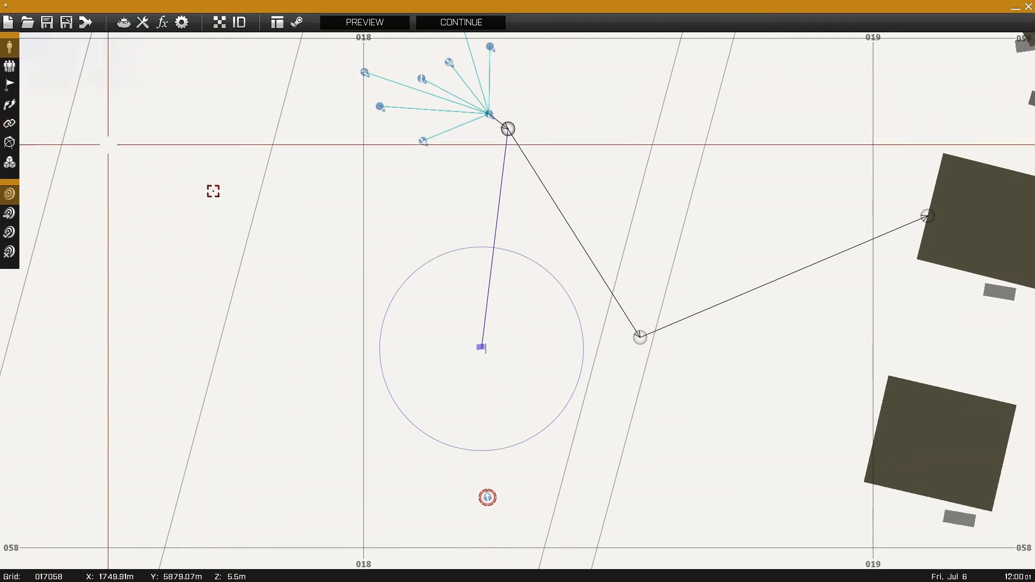
double_click(483, 347)
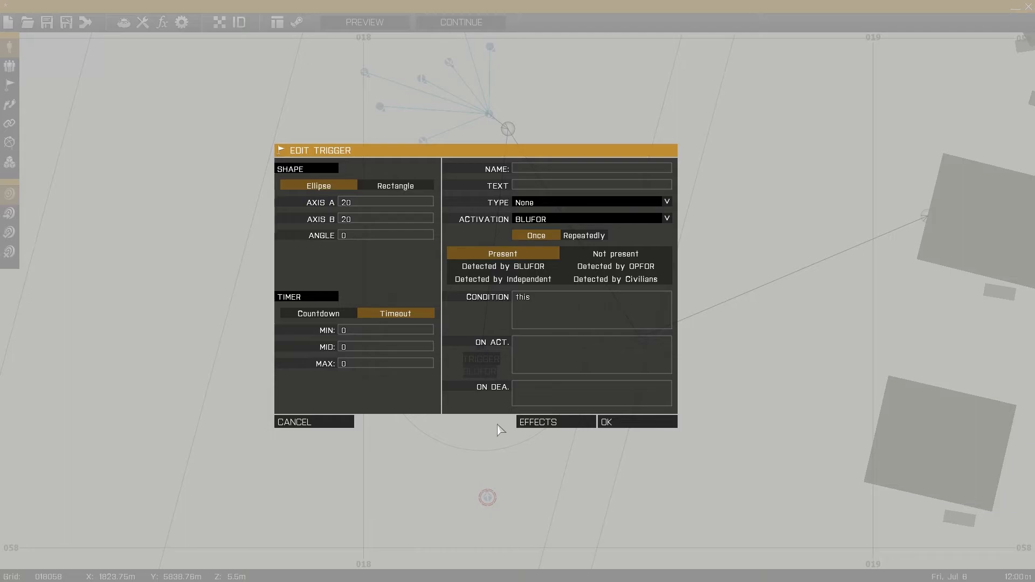
left_click(623, 422)
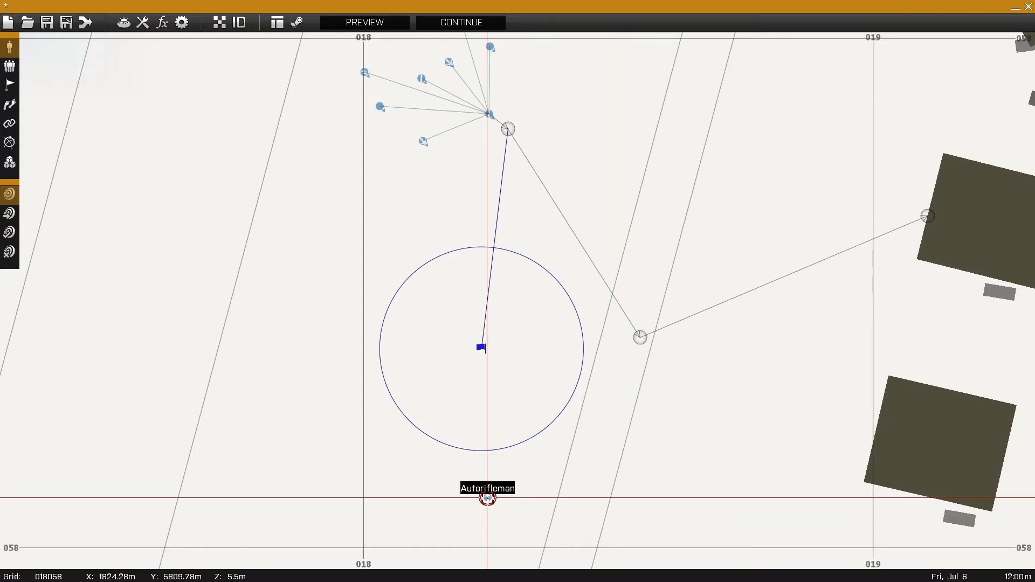
mouse_move(493, 490)
left_mouse_down()
mouse_move(504, 481)
mouse_move(494, 479)
left_mouse_up()
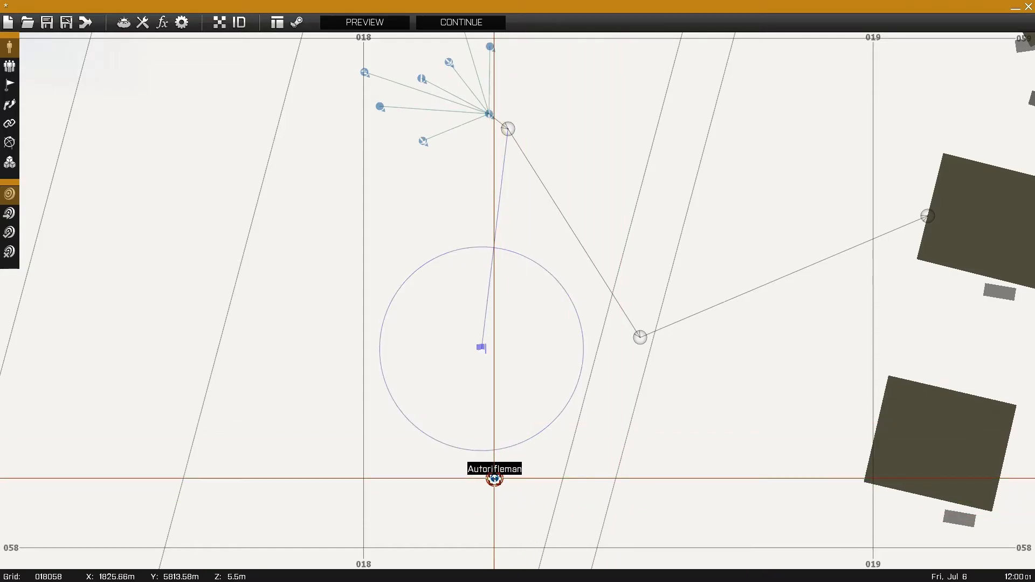
double_click(494, 479)
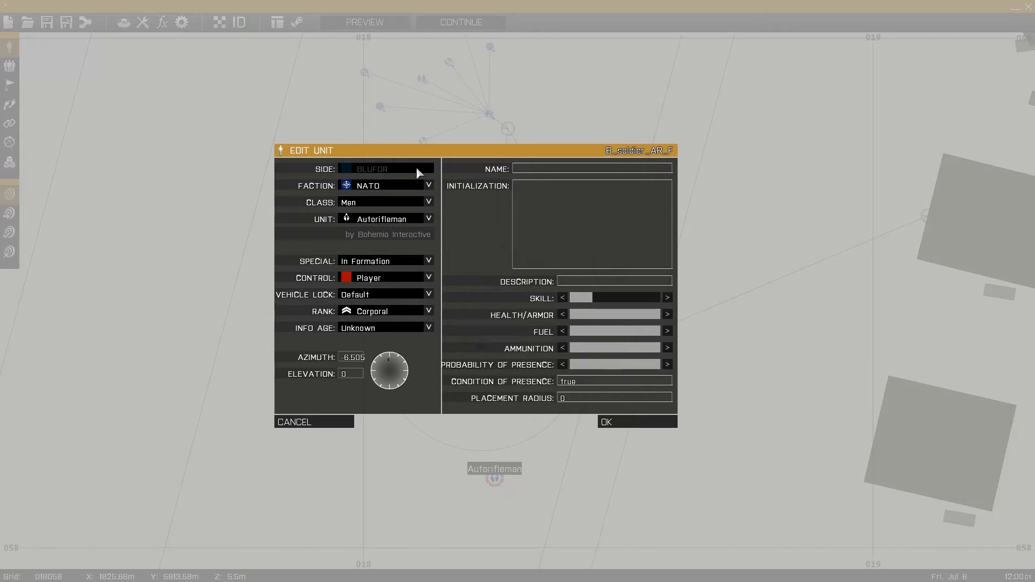
left_click(347, 422)
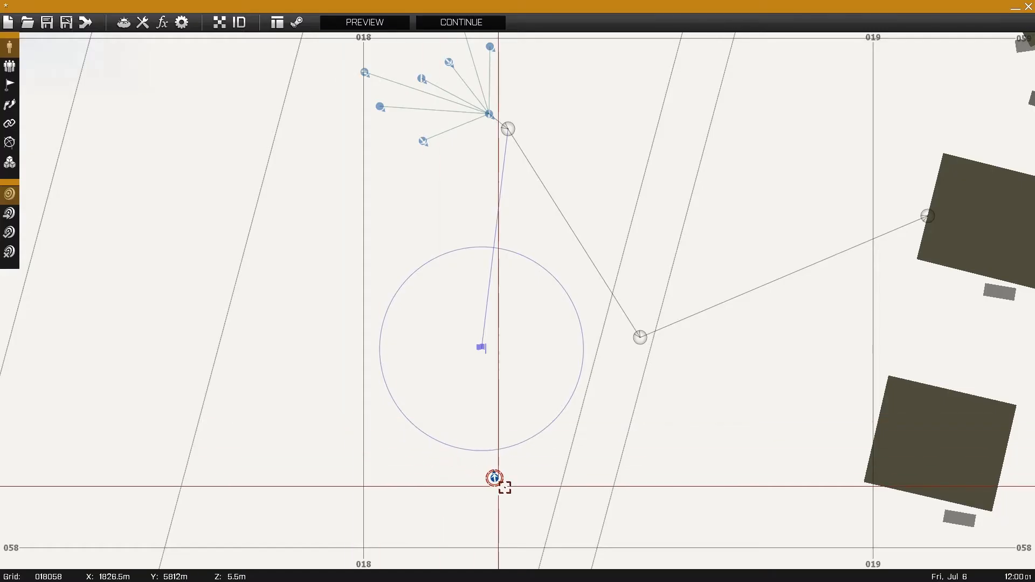
Move the player inside the BLUFOR trigger circle and select the squad leader to show the squad's route.
left_click_drag(505, 481, 496, 422)
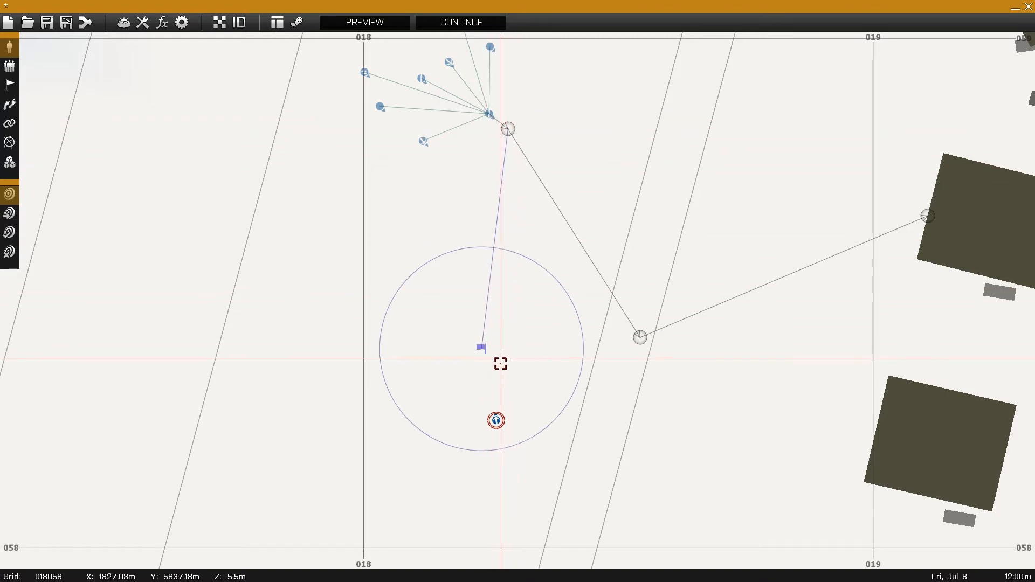
mouse_move(496, 420)
left_mouse_down()
mouse_move(505, 467)
mouse_move(496, 412)
left_mouse_up()
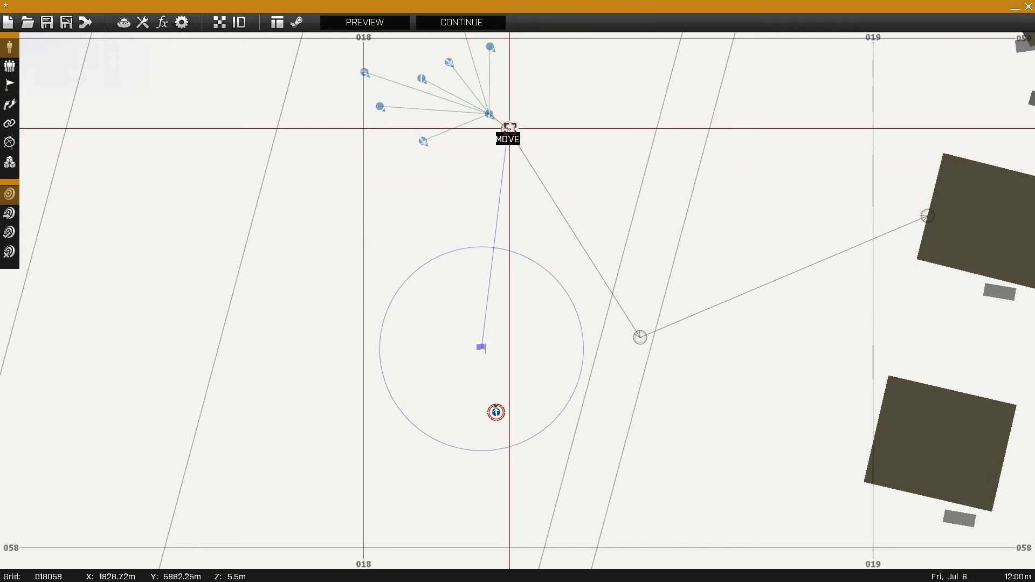
left_click(491, 114)
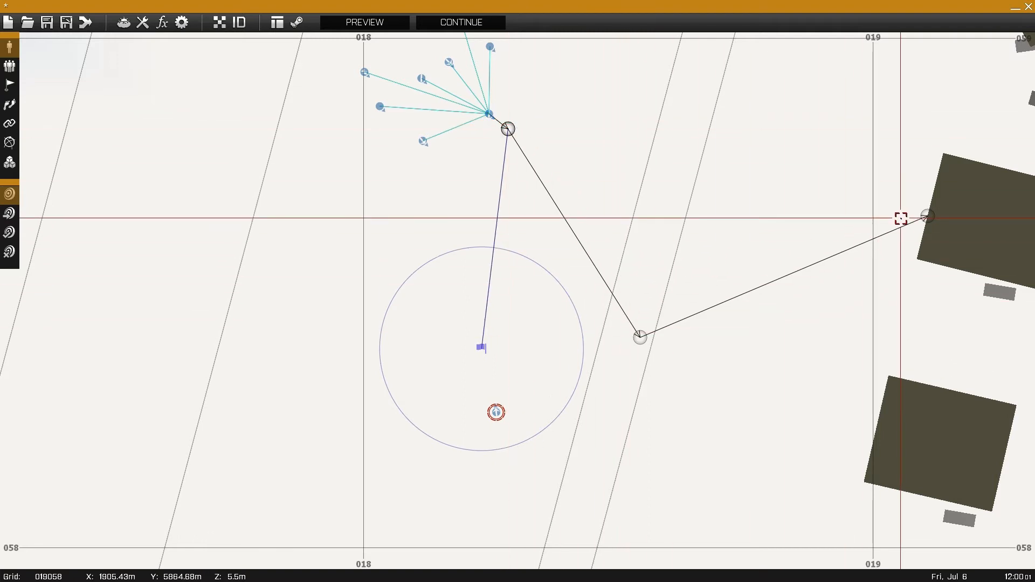
Move the player back out of the trigger circle and place it just south of the circle's edge.
left_click_drag(494, 411, 517, 473)
right_click_drag(524, 459, 520, 334)
scroll(514, 321, "up", 3)
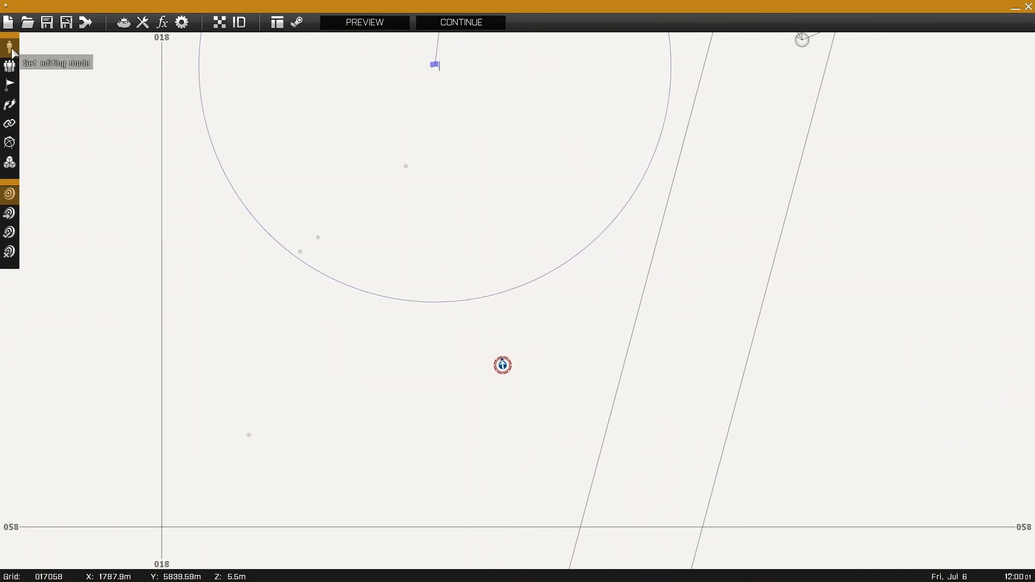
left_click_drag(502, 365, 496, 338)
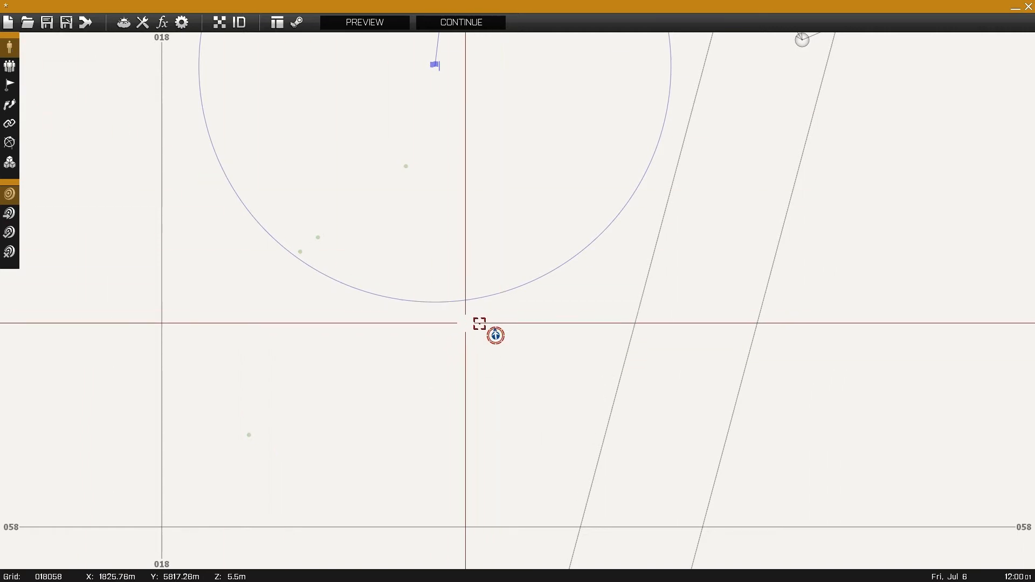
scroll(542, 384, "down", 5)
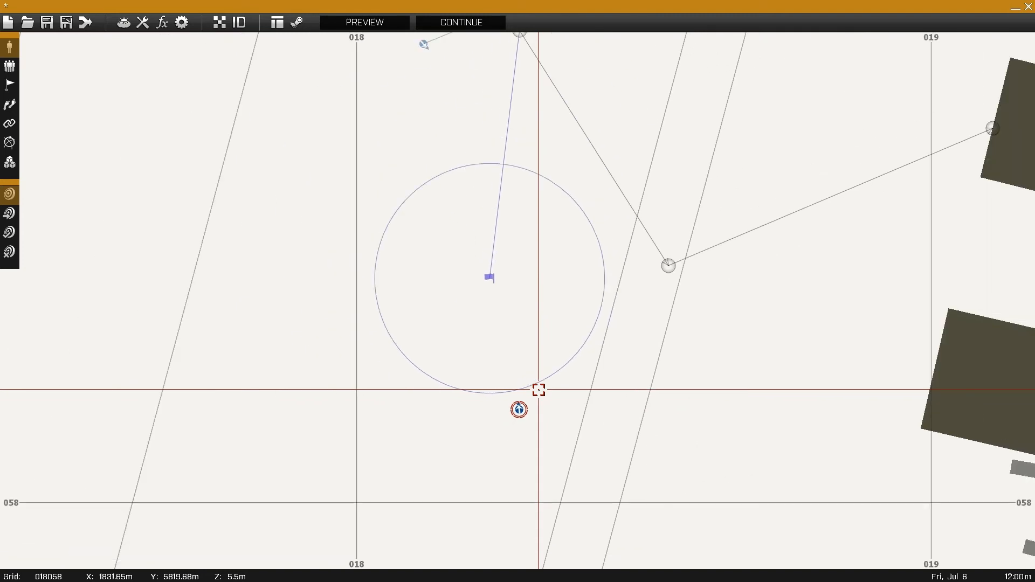
left_click_drag(508, 319, 511, 277)
left_click_drag(526, 401, 522, 362)
right_click_drag(549, 368, 536, 395)
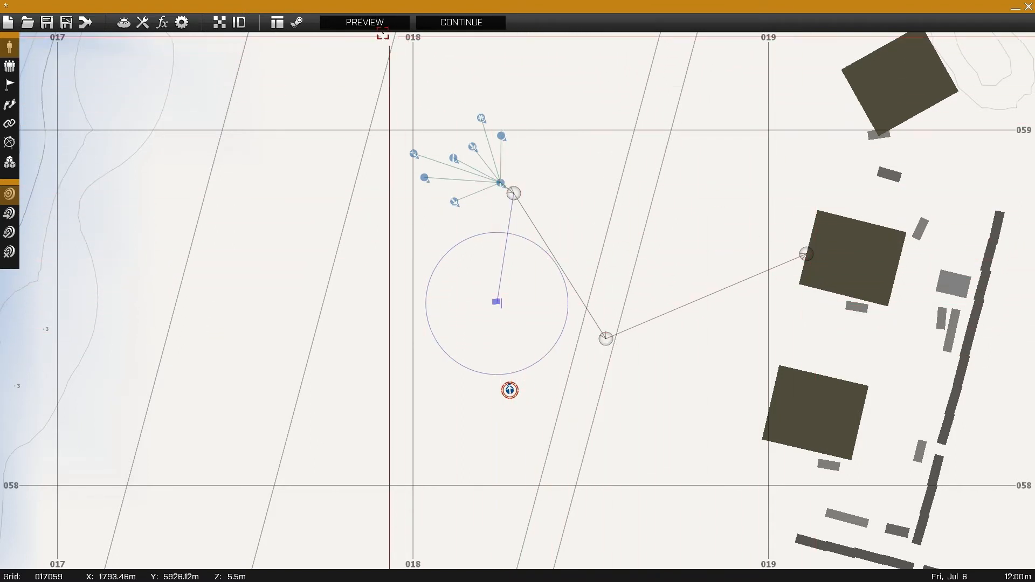
Preview the mission in third-person view to test the trigger and the squad's route, and abort back to the editor.
left_click(364, 22)
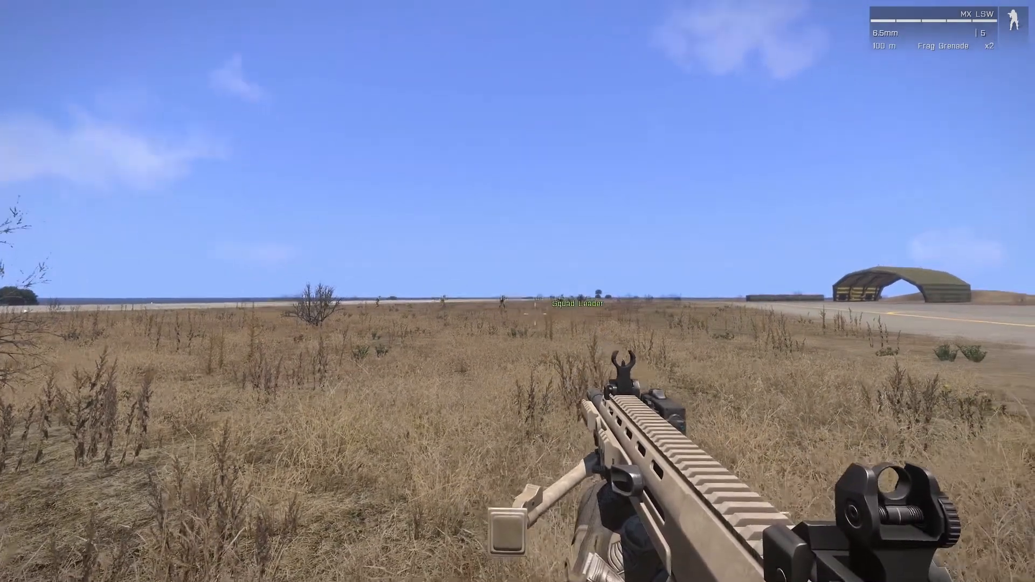
key("Return")
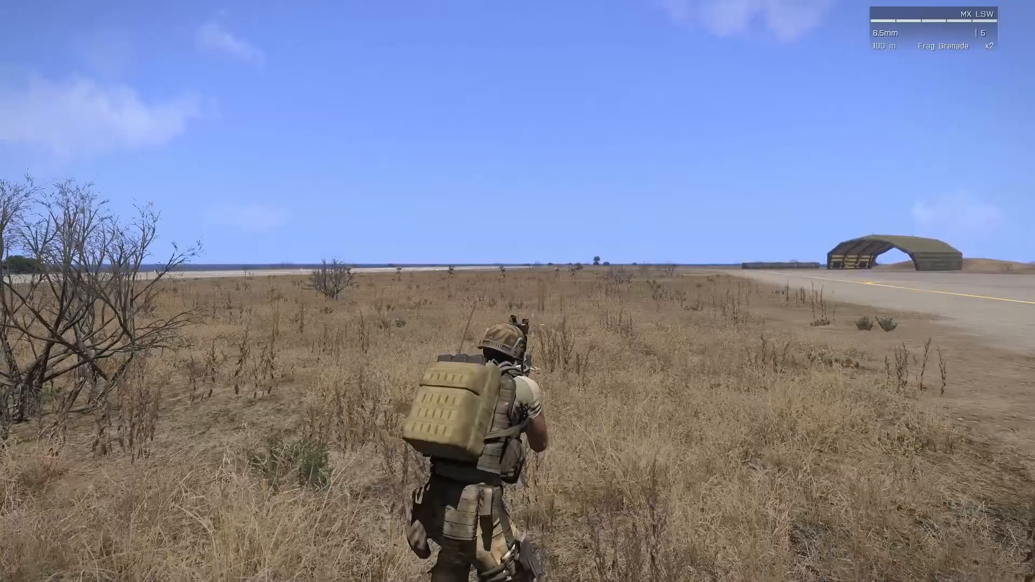
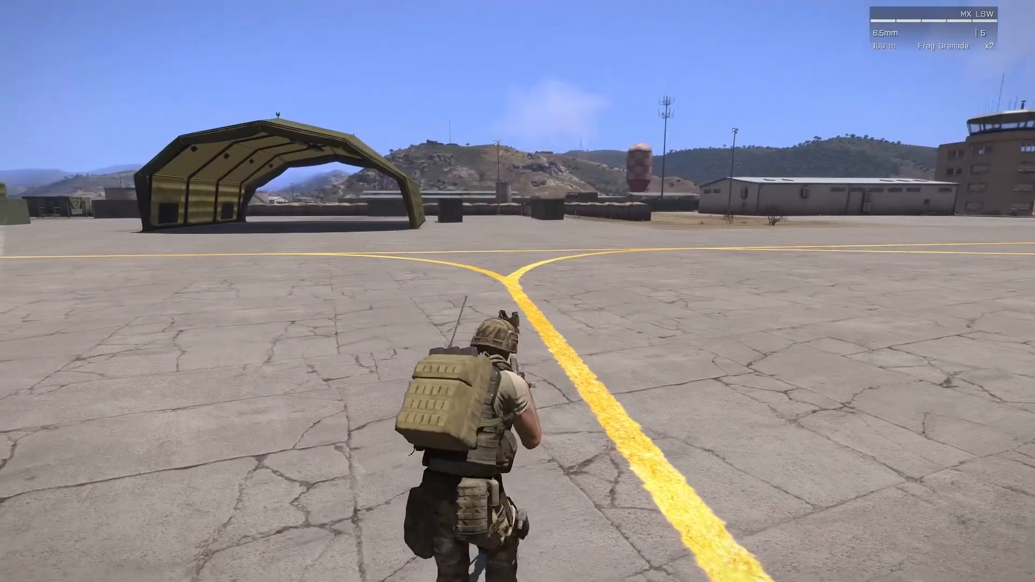
key("Escape")
left_click(129, 536)
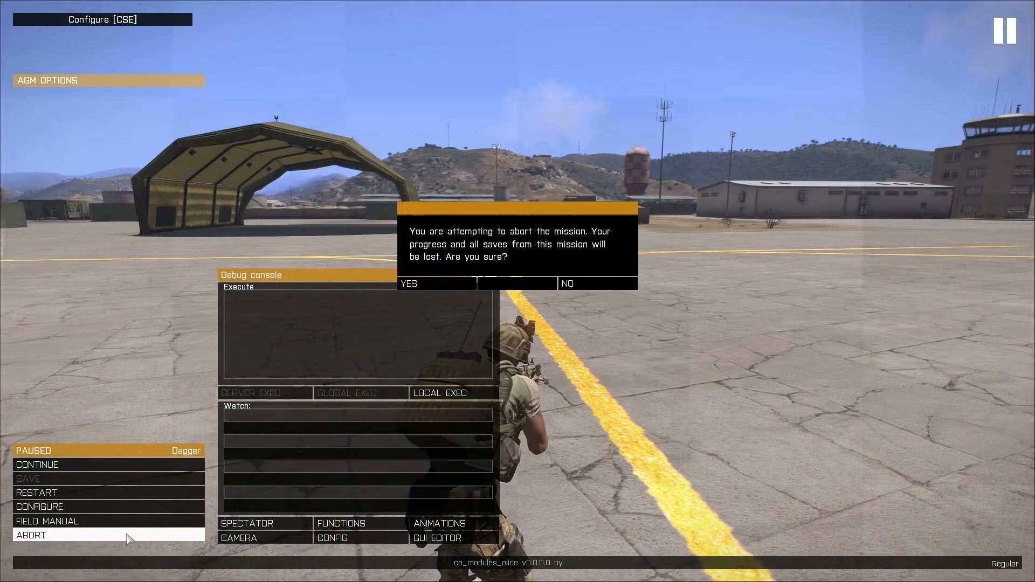
left_click(421, 294)
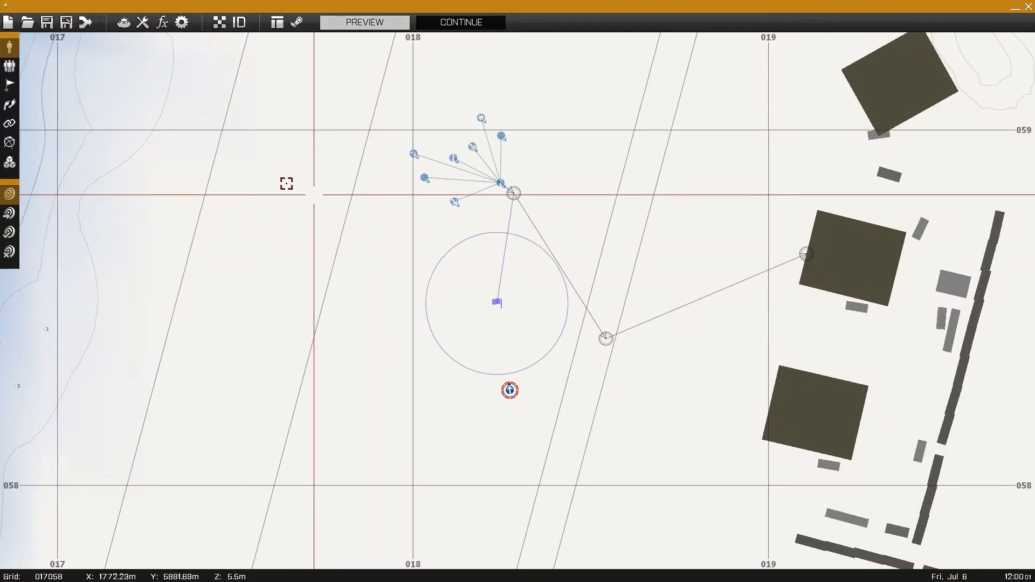
scroll(240, 199, "down", 3)
right_click_drag(216, 232, 289, 290)
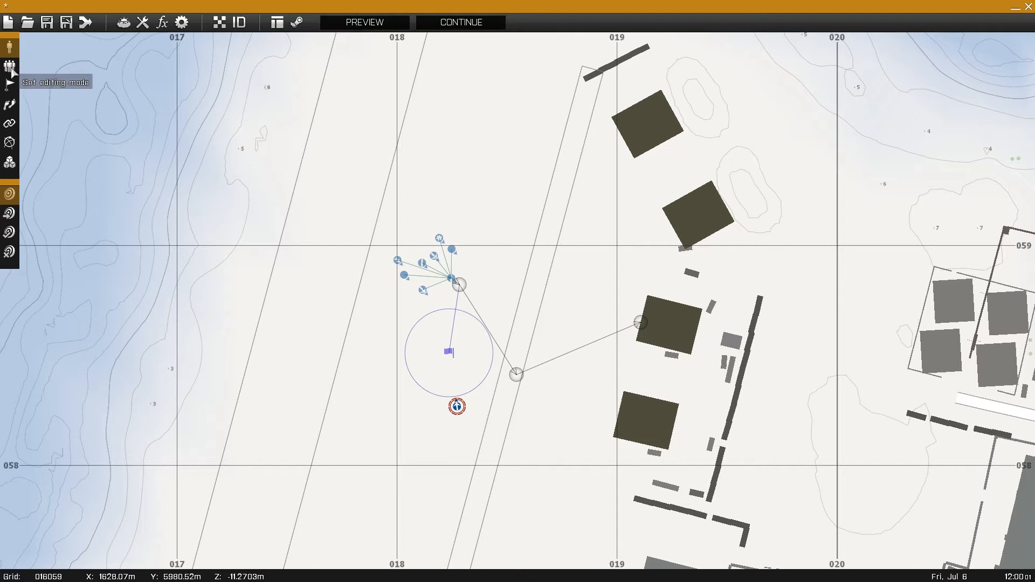
left_click(9, 105)
left_click(9, 125)
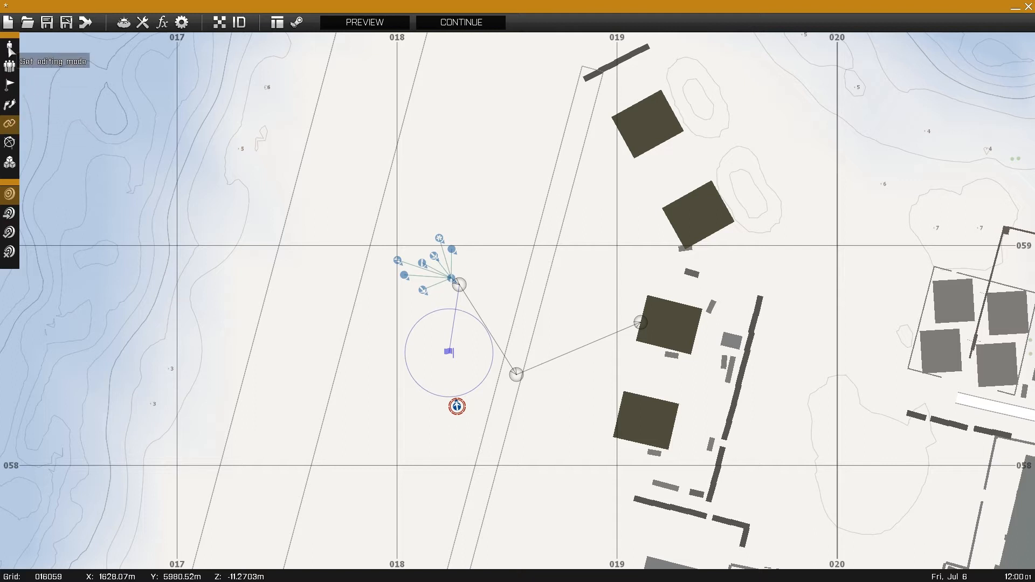
scroll(252, 182, "down", 2)
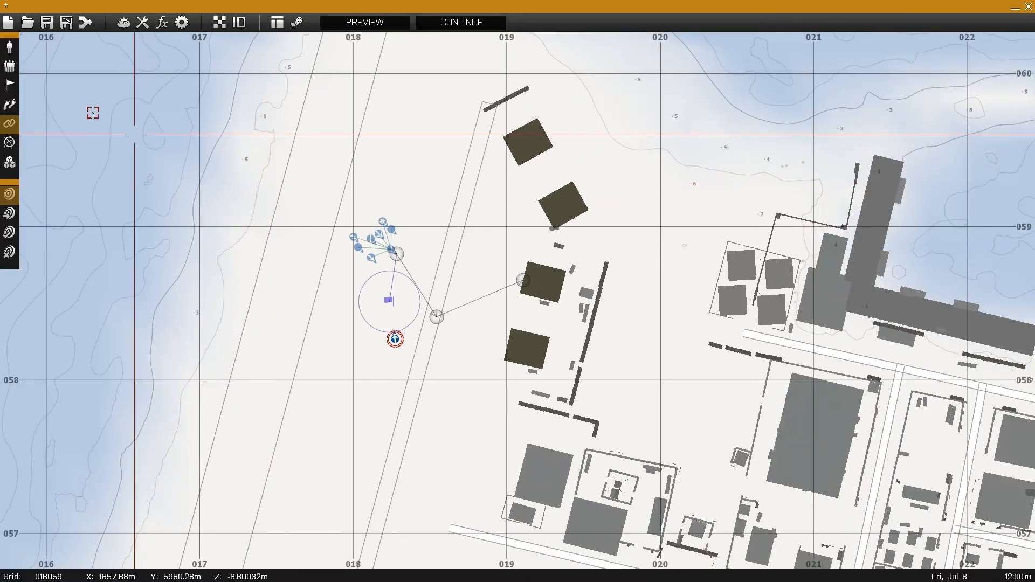
Insert a named icon marker north of the squad with the US flag icon and the text USA.
left_click(12, 147)
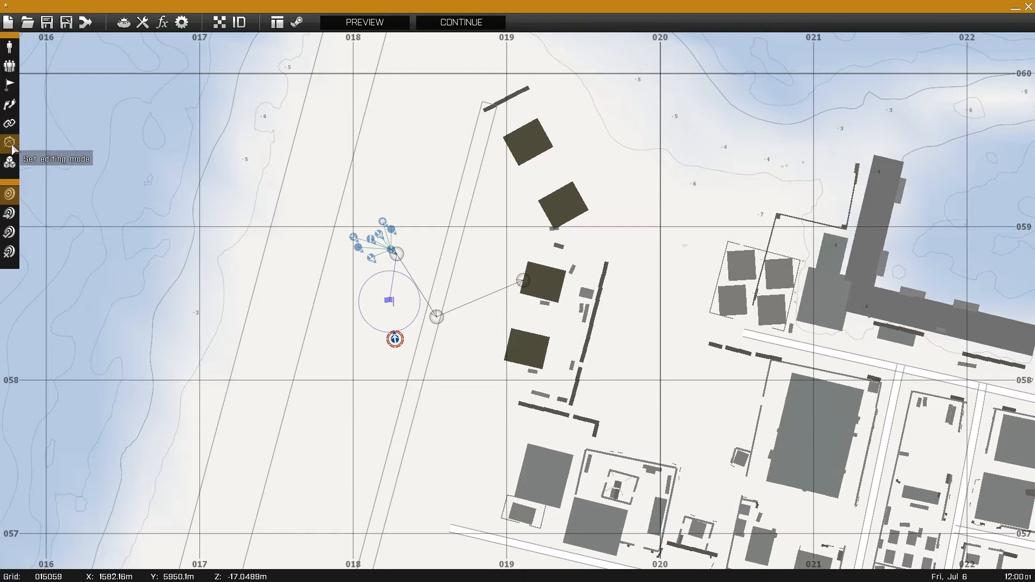
double_click(383, 180)
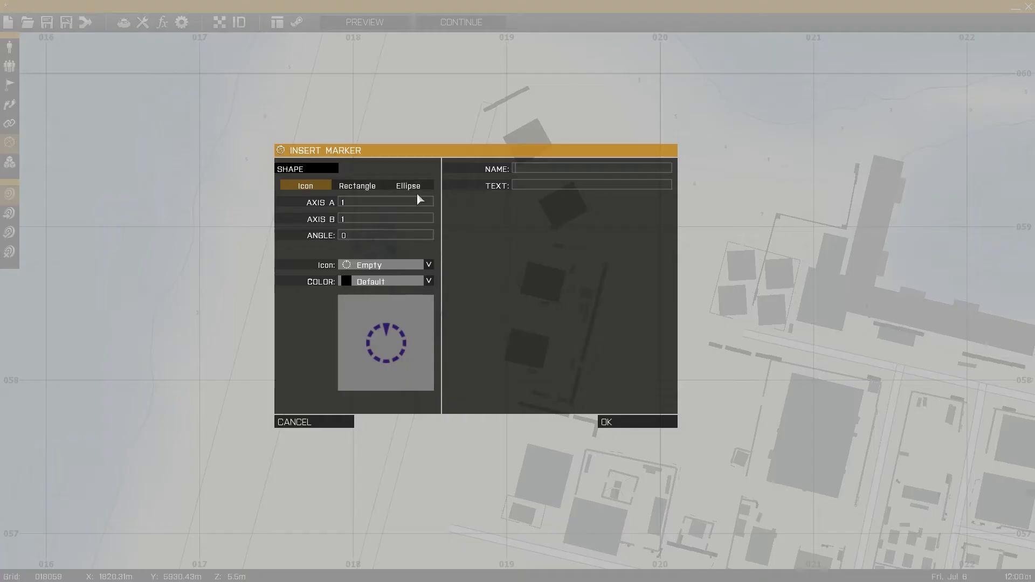
left_click(383, 266)
left_click(380, 284)
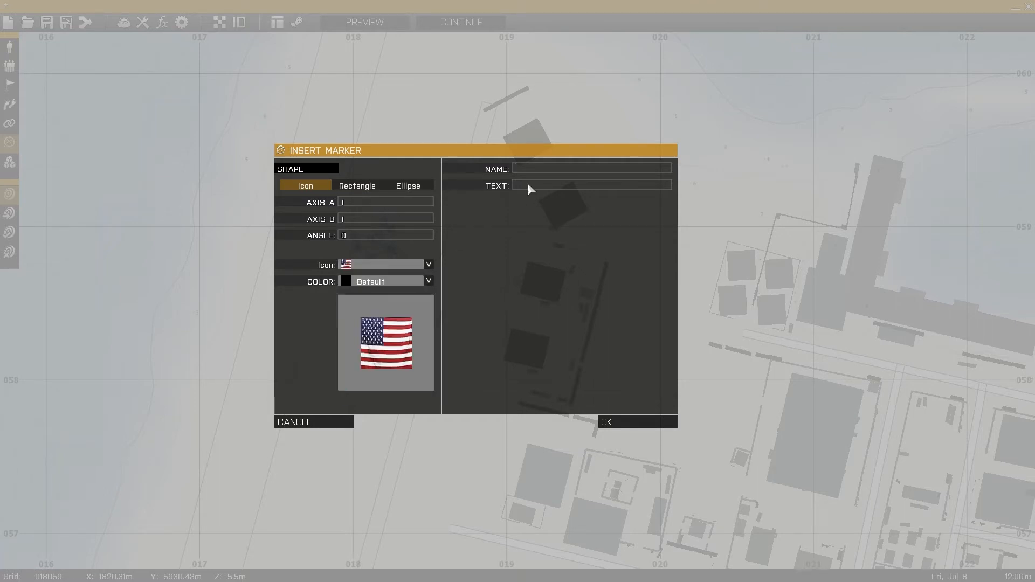
type("USA")
key("Return")
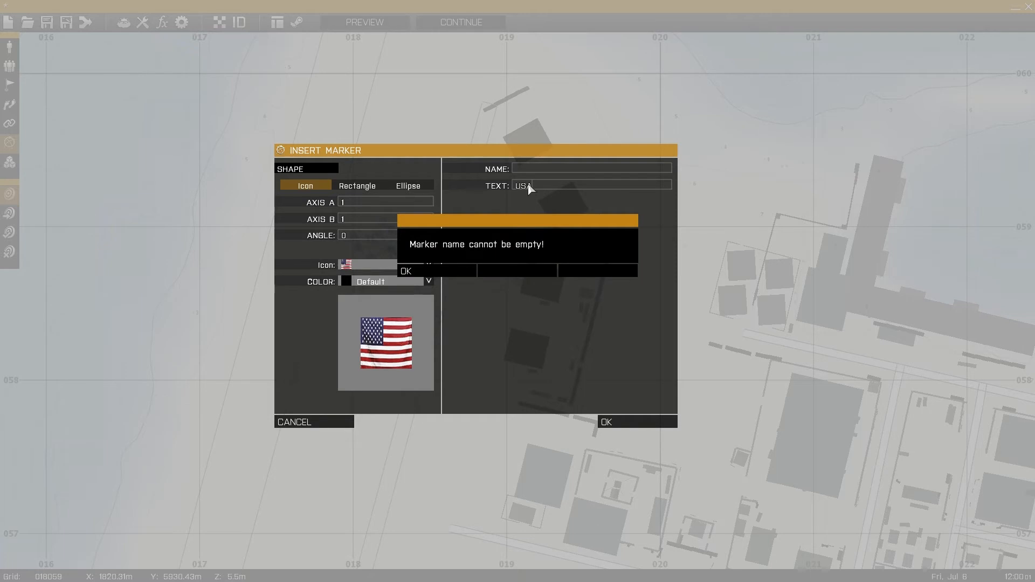
left_click(431, 271)
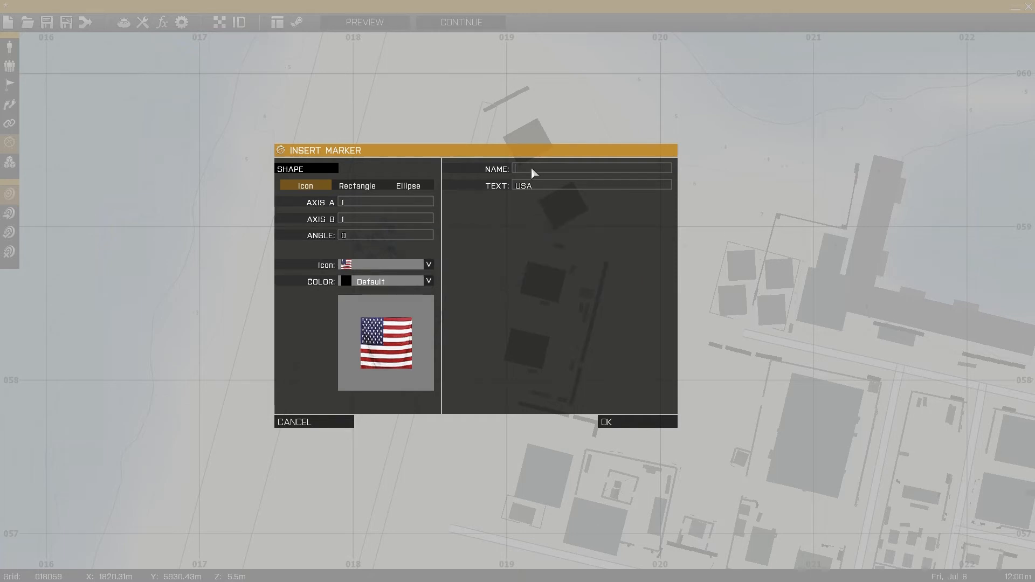
key("Return")
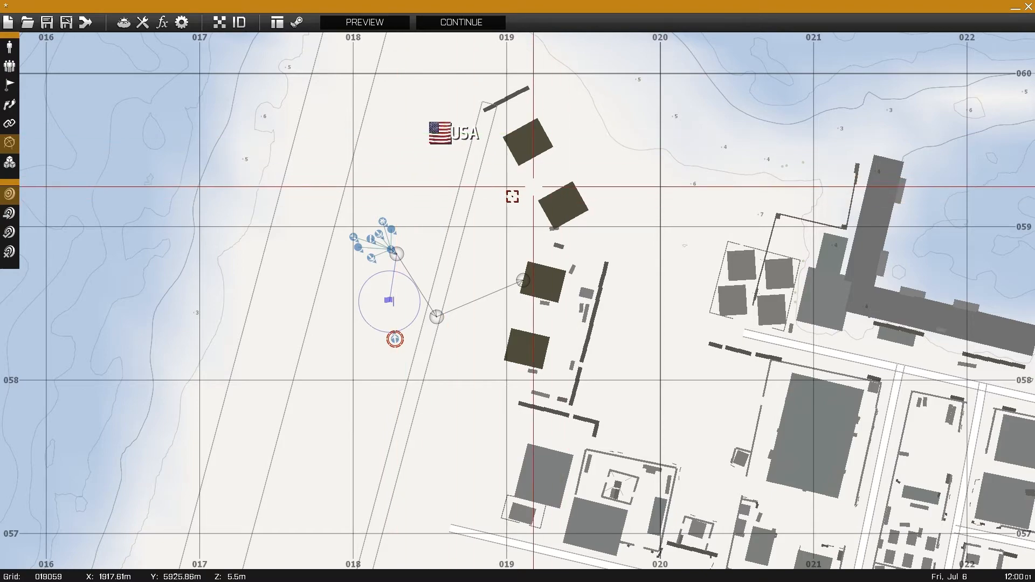
Delete the USA flag marker from the map.
scroll(479, 197, "down", 4)
scroll(475, 190, "up", 4)
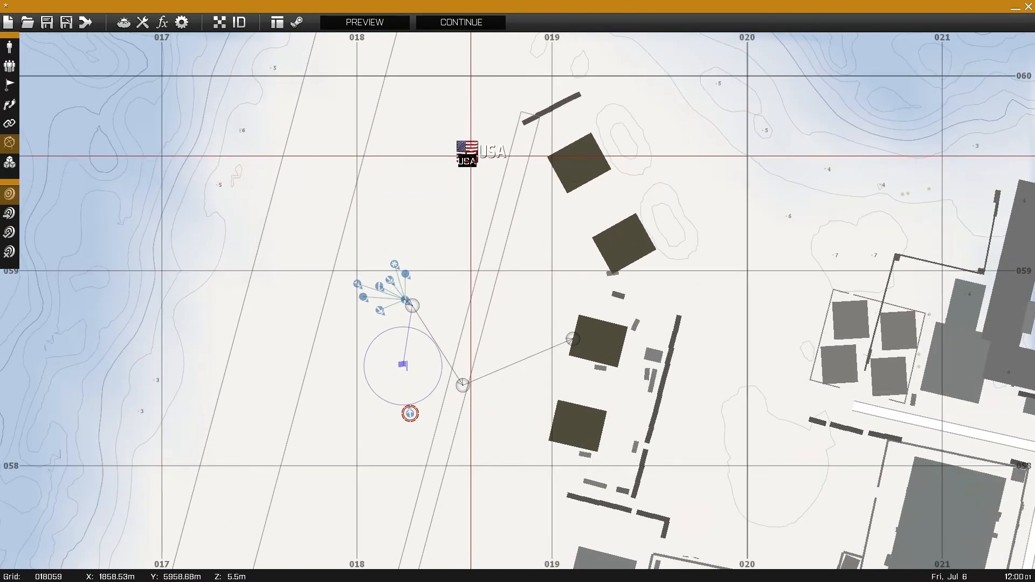
key("Delete")
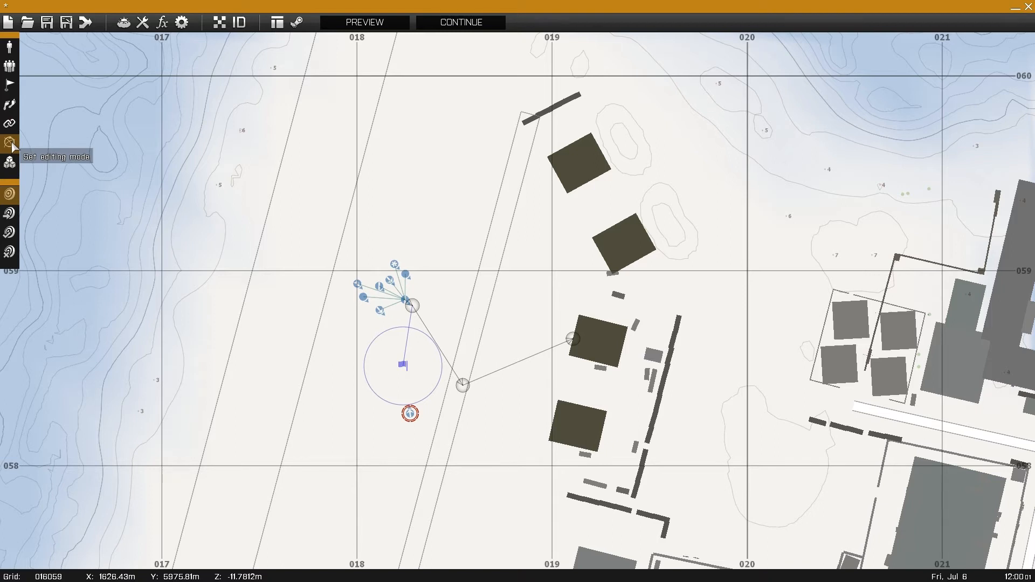
Switch to module editing mode, start a new module northeast of the squad, and examine the available module categories.
left_click(15, 168)
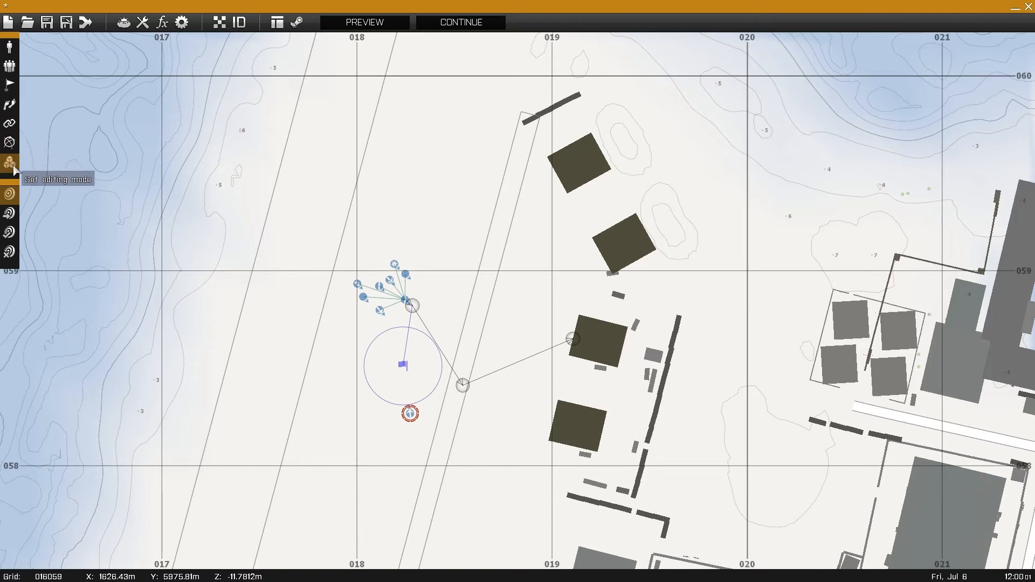
left_click(12, 144)
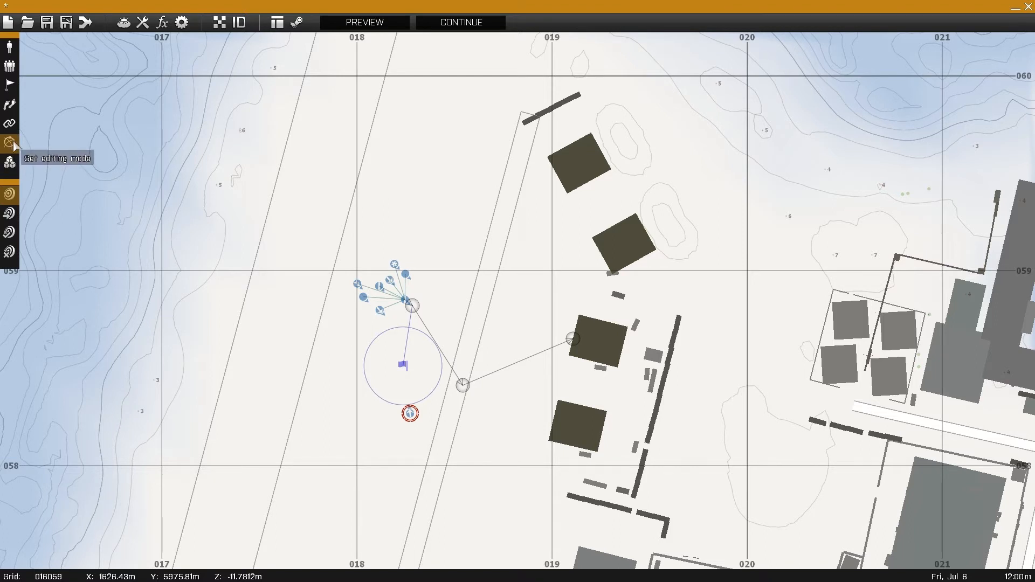
left_click(13, 169)
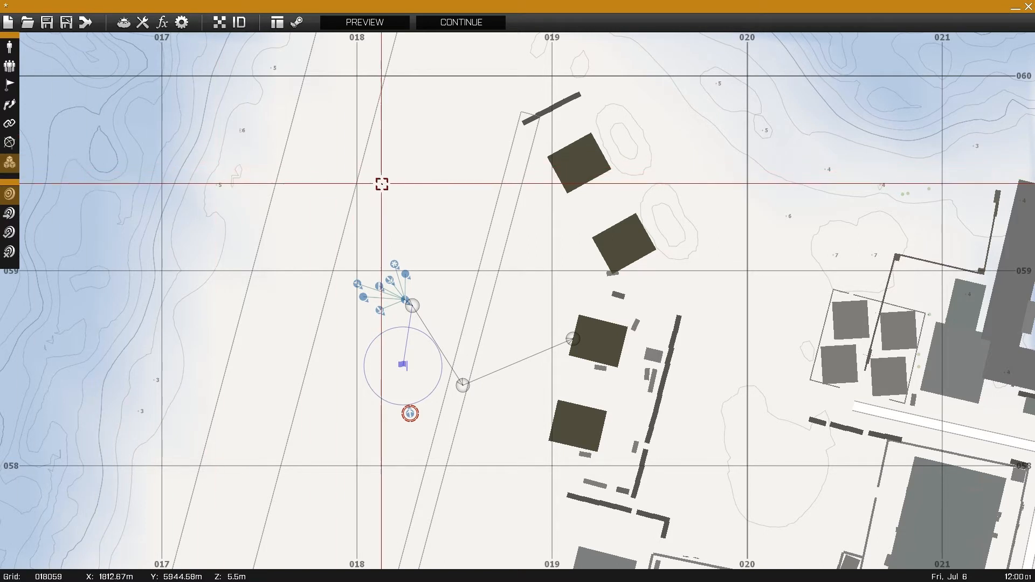
double_click(453, 198)
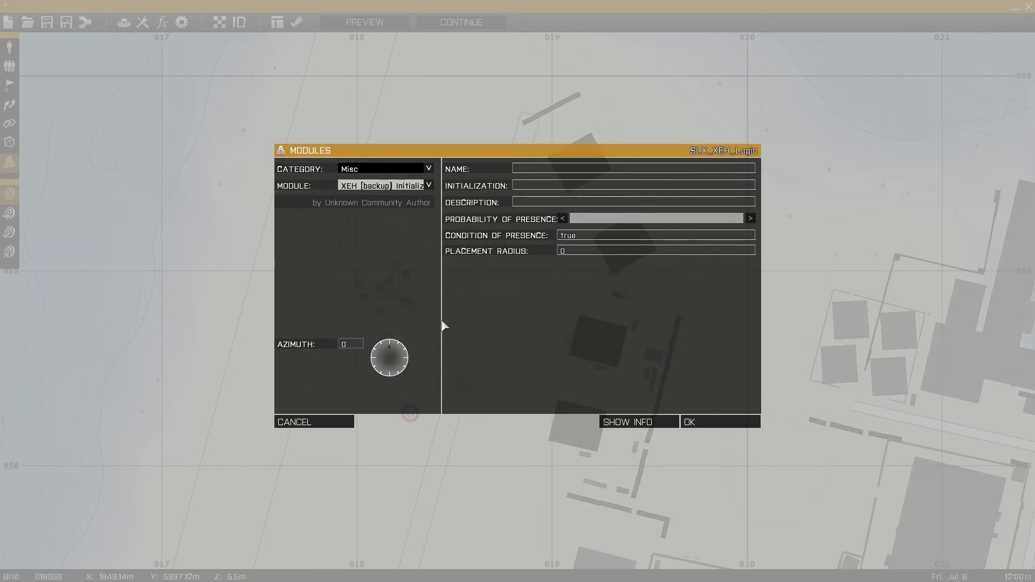
left_click(429, 186)
left_click(430, 186)
left_click(429, 170)
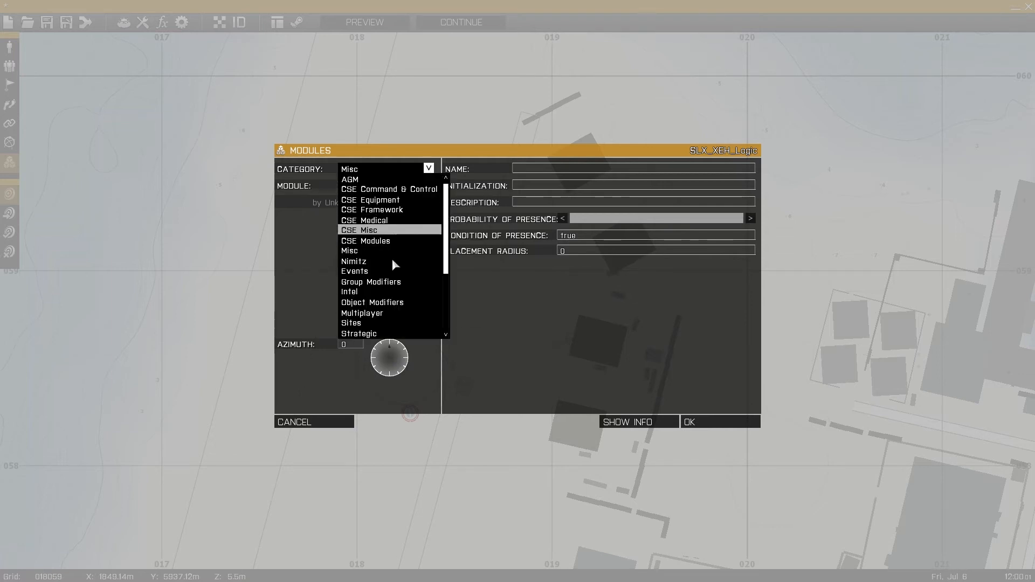
scroll(393, 286, "down", 5)
scroll(388, 294, "up", 5)
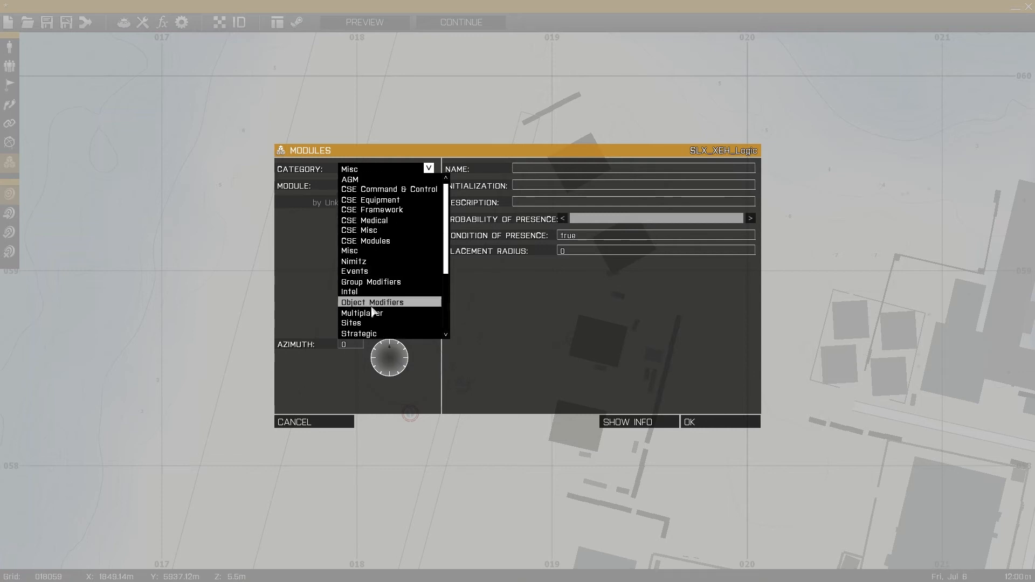
Choose the Respawn Position module from the Multiplayer category to view its settings.
left_click(371, 313)
left_click(444, 284)
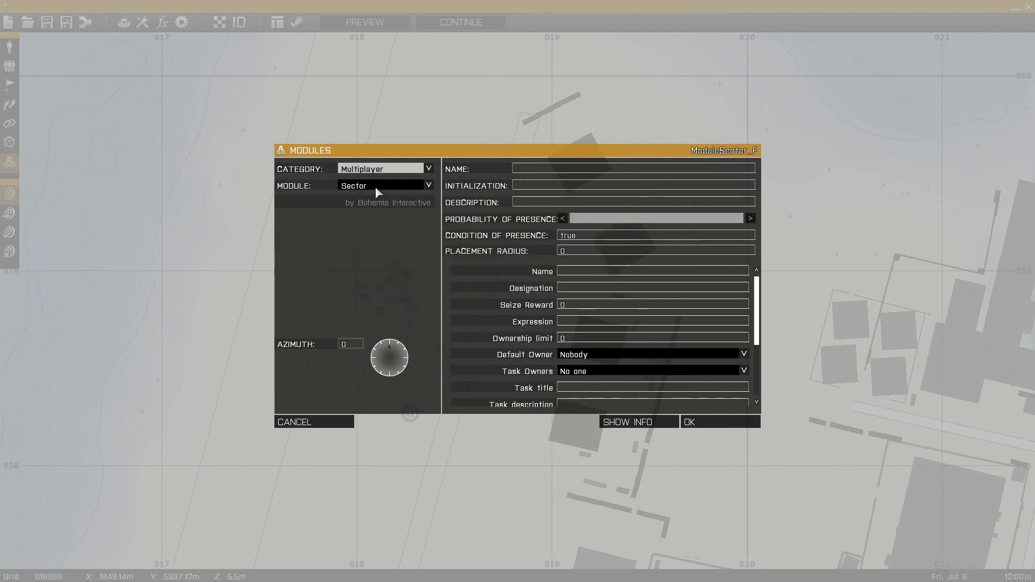
left_click(399, 189)
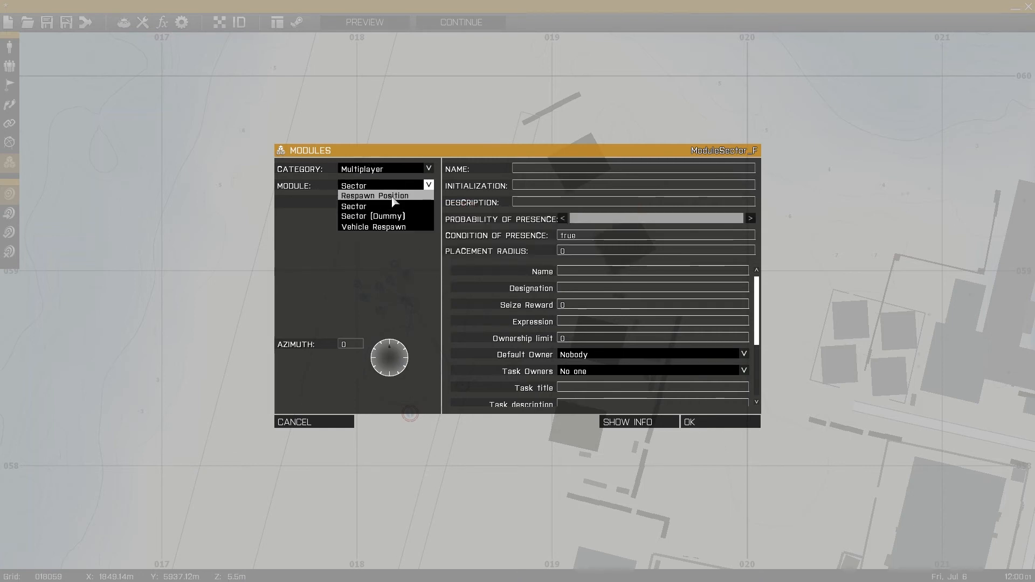
left_click(406, 197)
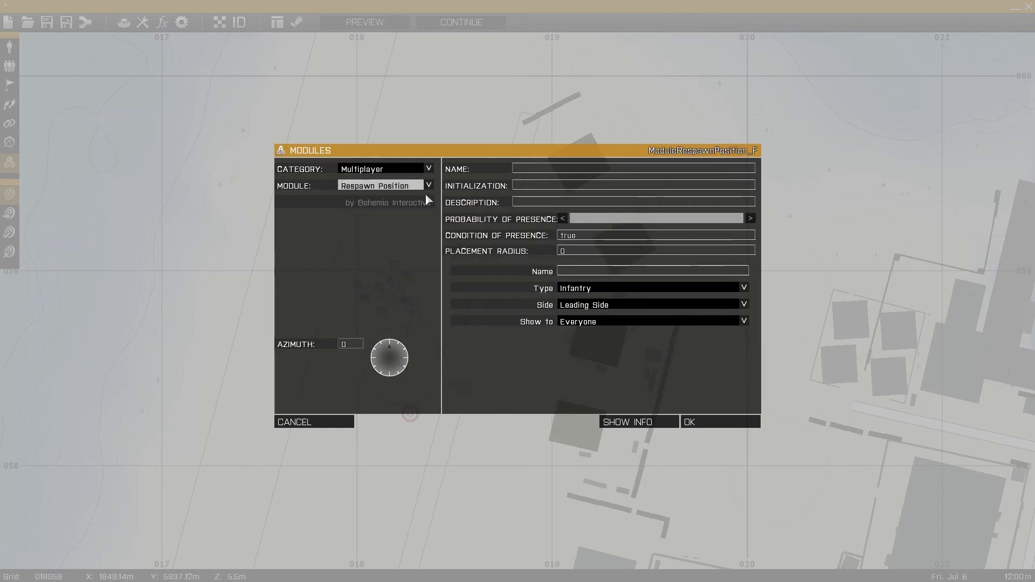
View the settings of the Skip time module in the Environment category, and cancel the module placement.
left_click(377, 173)
scroll(375, 297, "down", 2)
scroll(376, 299, "down", 2)
left_click(383, 272)
left_click(389, 187)
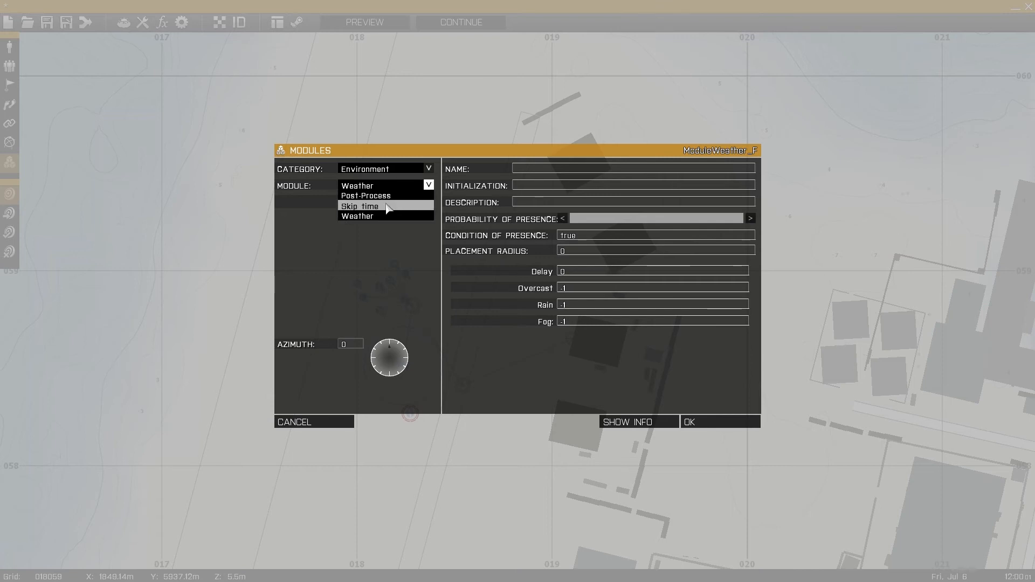
left_click(387, 207)
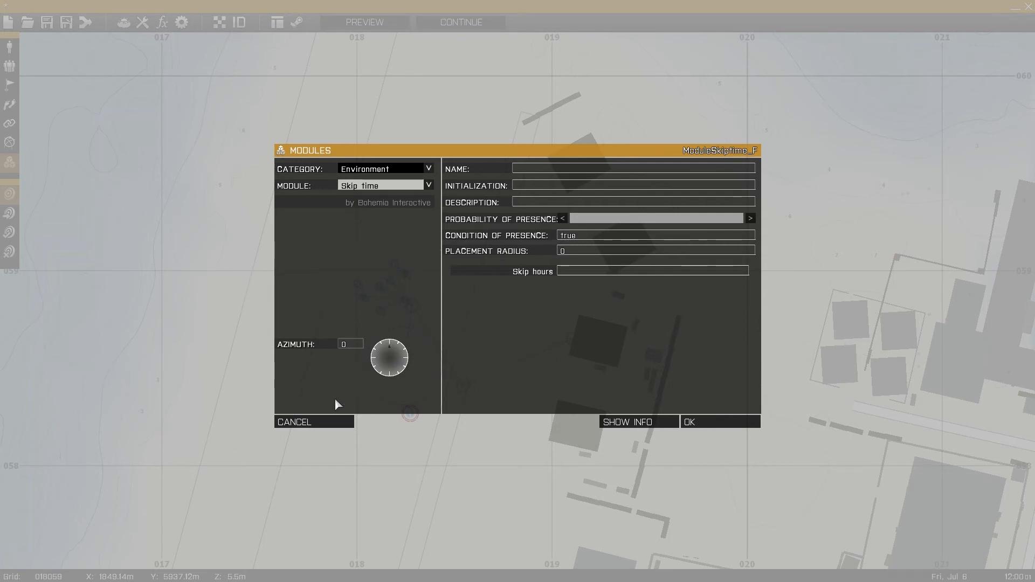
left_click(335, 426)
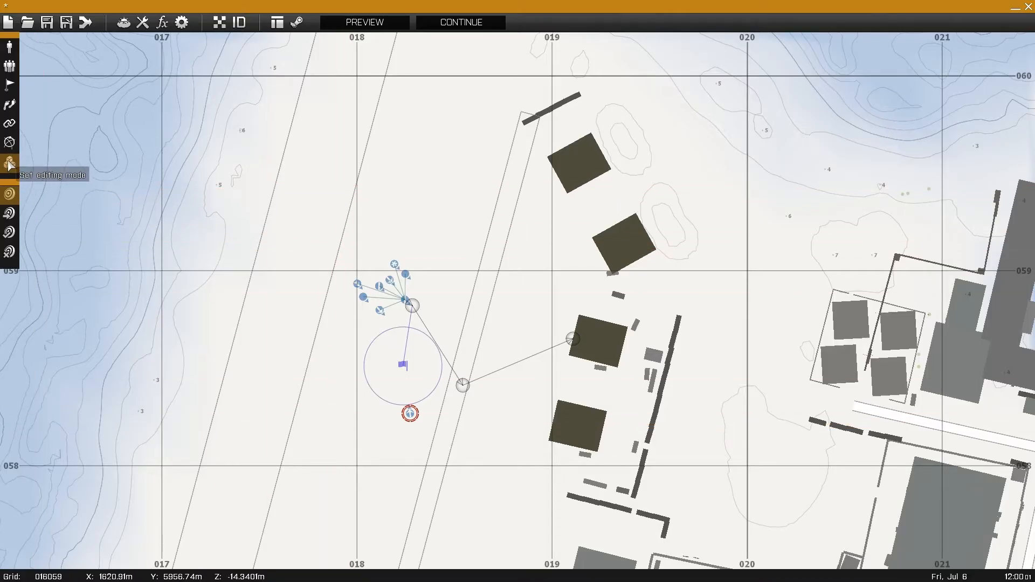
Examine the Intro, Outro Win and Outro Lose scenario sections, and return to the Mission section.
left_click(11, 214)
left_click(10, 235)
left_click(11, 253)
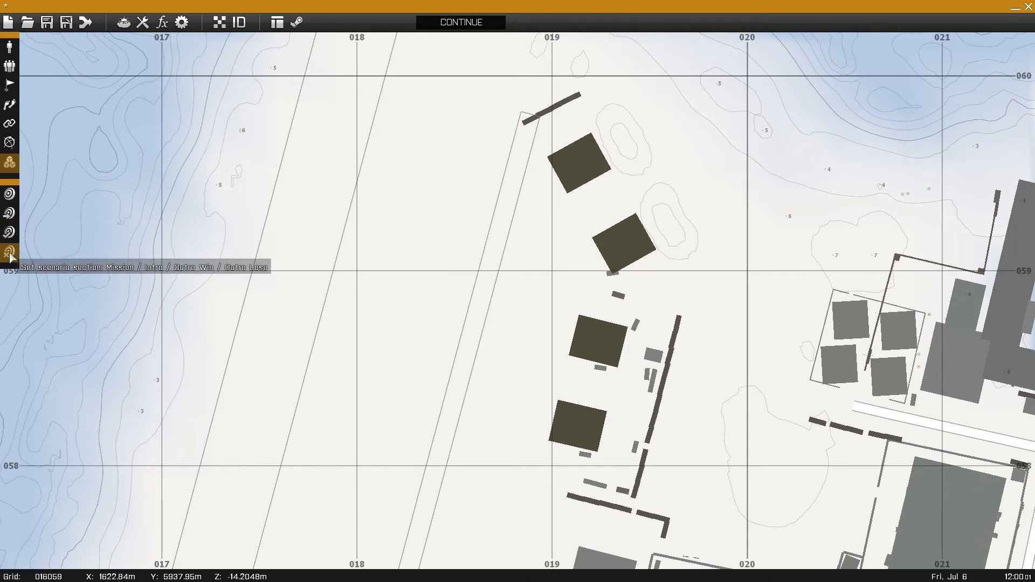
left_click(10, 195)
left_click(11, 214)
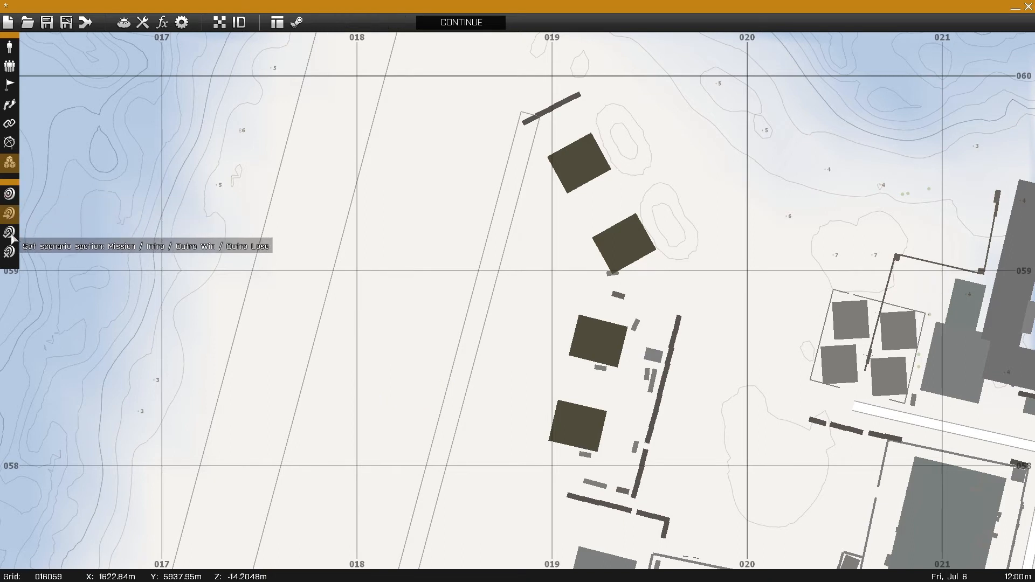
left_click(11, 198)
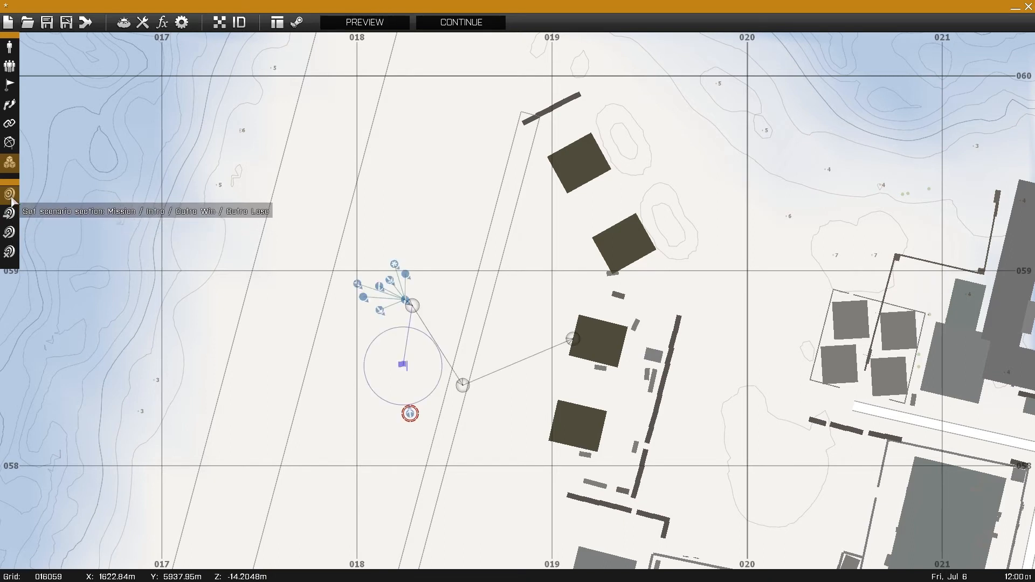
left_click(11, 215)
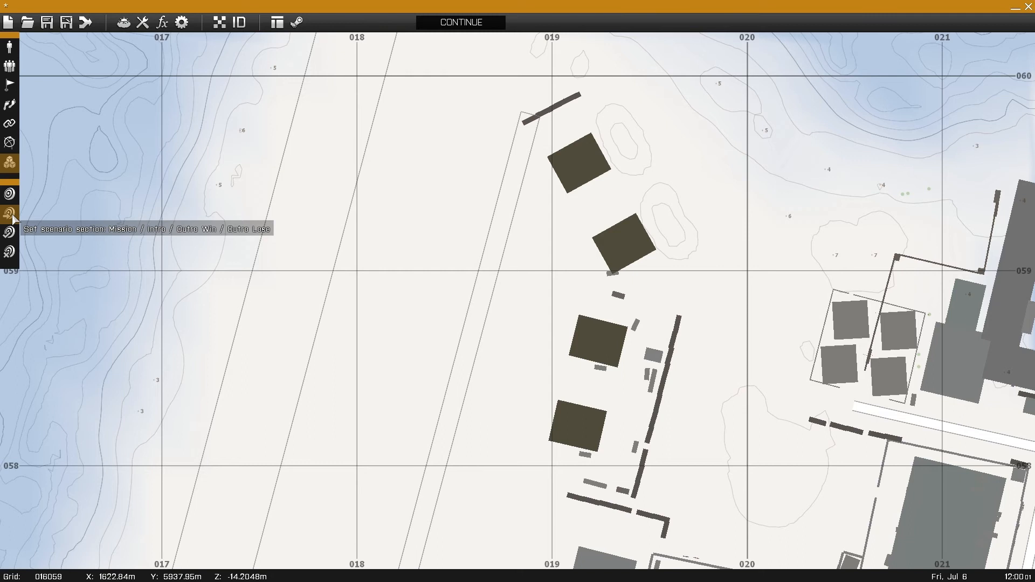
left_click(10, 233)
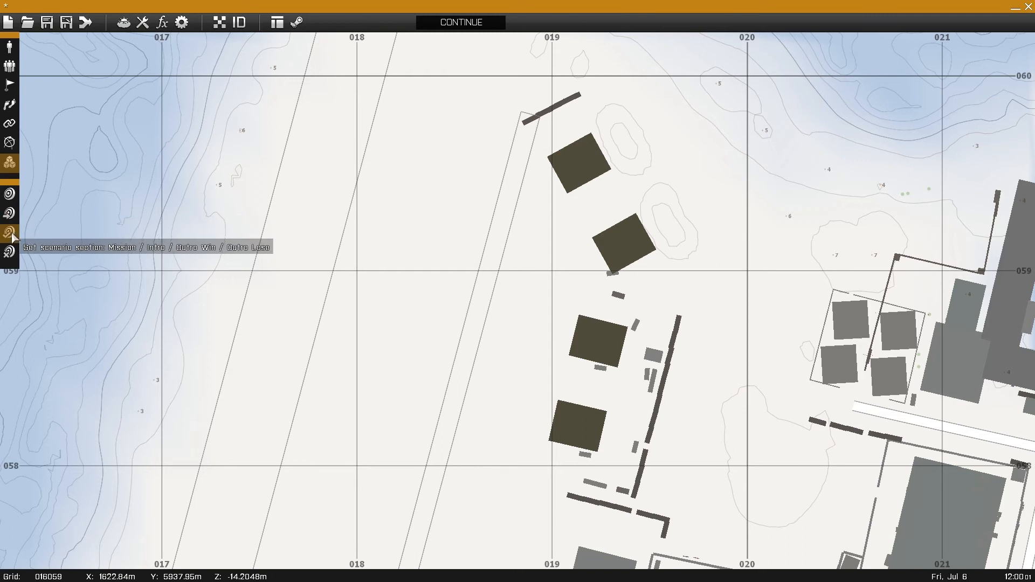
left_click(10, 255)
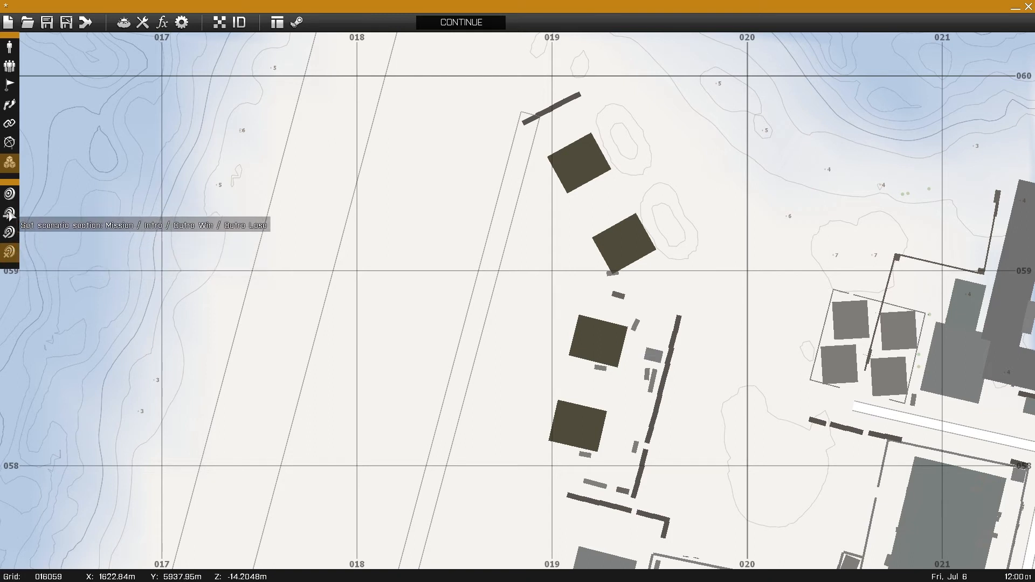
left_click(10, 196)
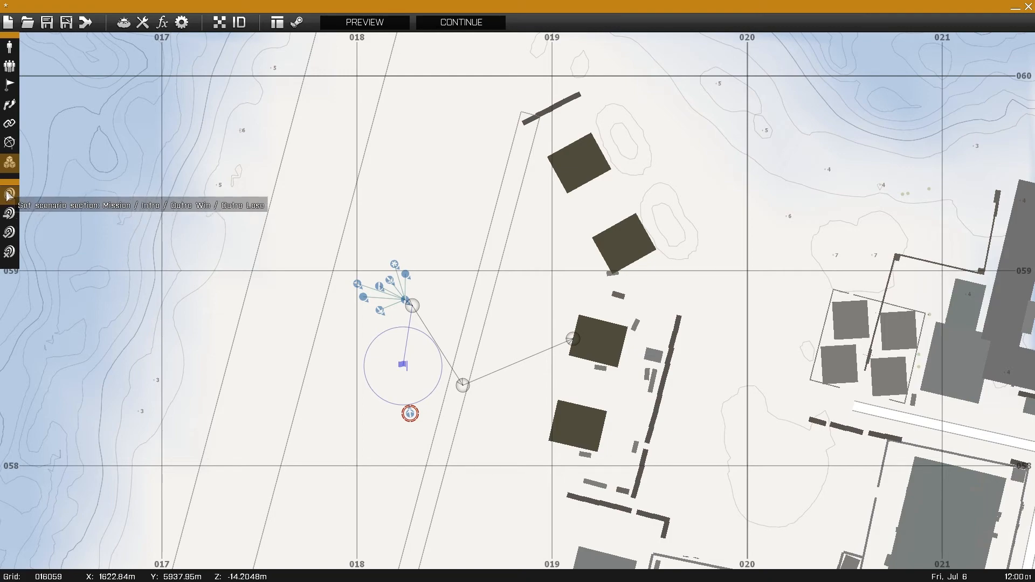
Slightly reposition the trigger, the squad's first waypoint and the player, keeping the player directly south of the trigger circle.
right_click_drag(206, 190, 223, 208)
scroll(328, 308, "down", 6)
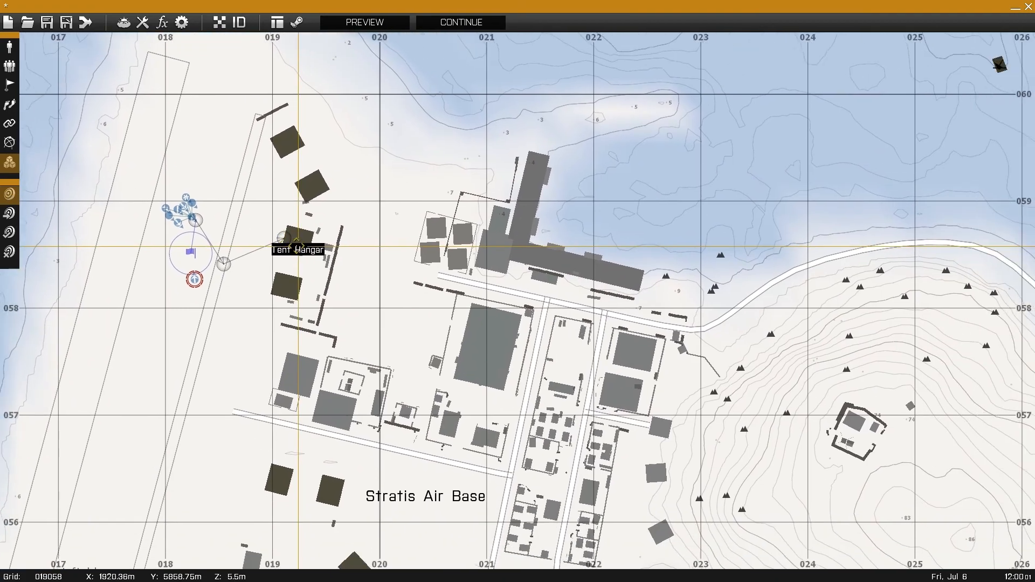
scroll(360, 256, "up", 6)
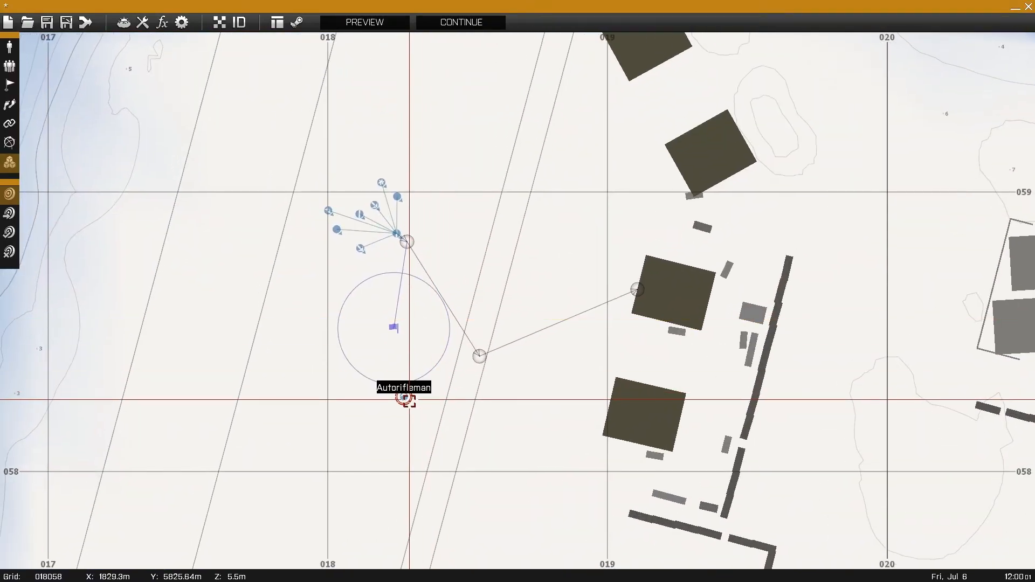
left_click_drag(409, 400, 414, 418)
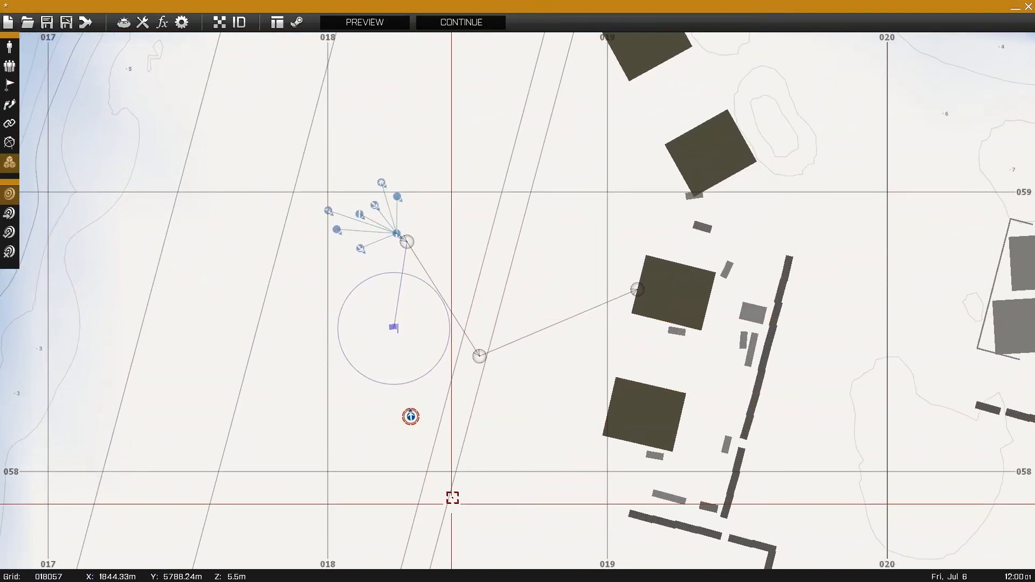
left_click_drag(393, 325, 384, 333)
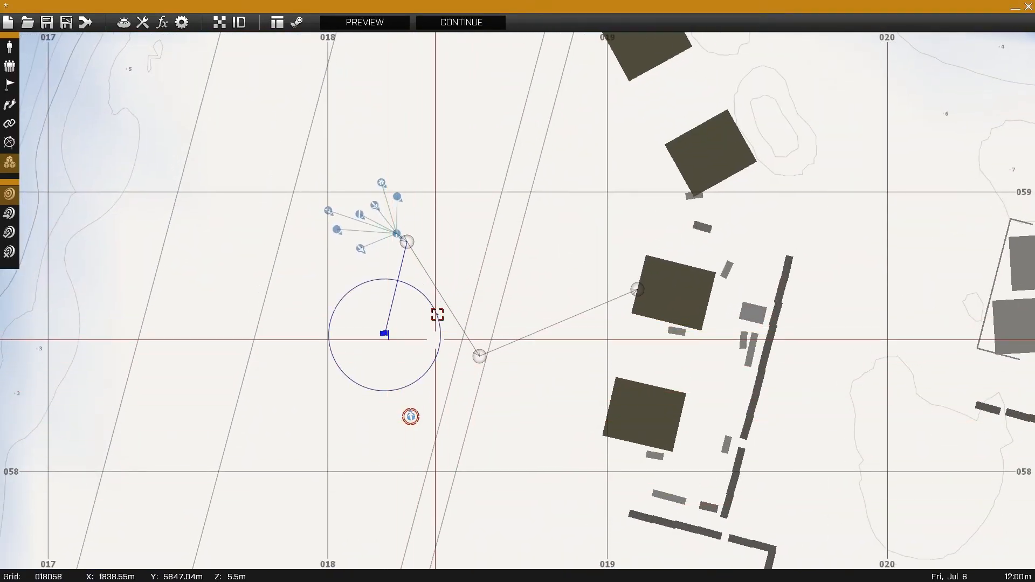
left_click_drag(284, 161, 415, 248)
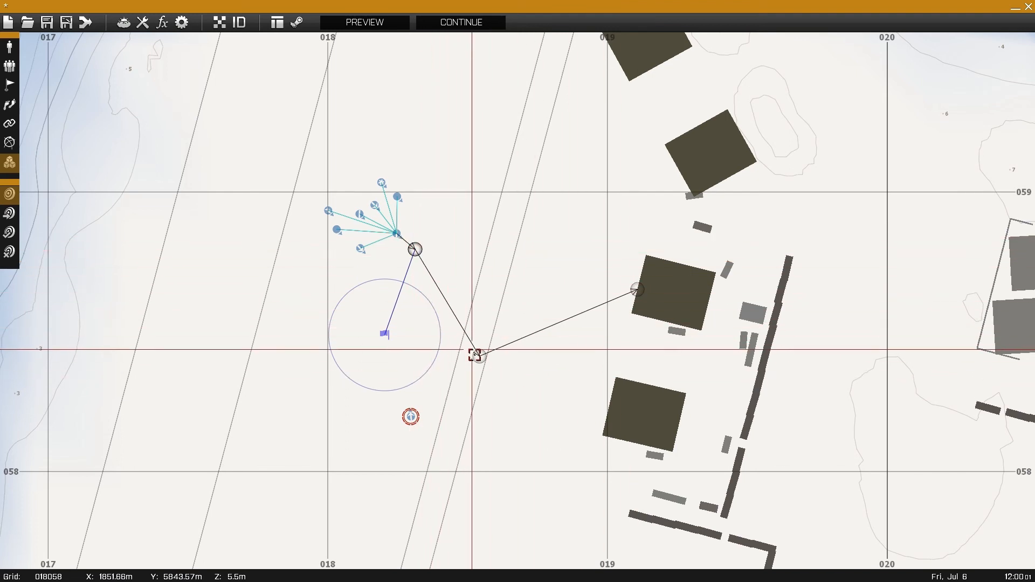
left_click_drag(384, 337, 390, 338)
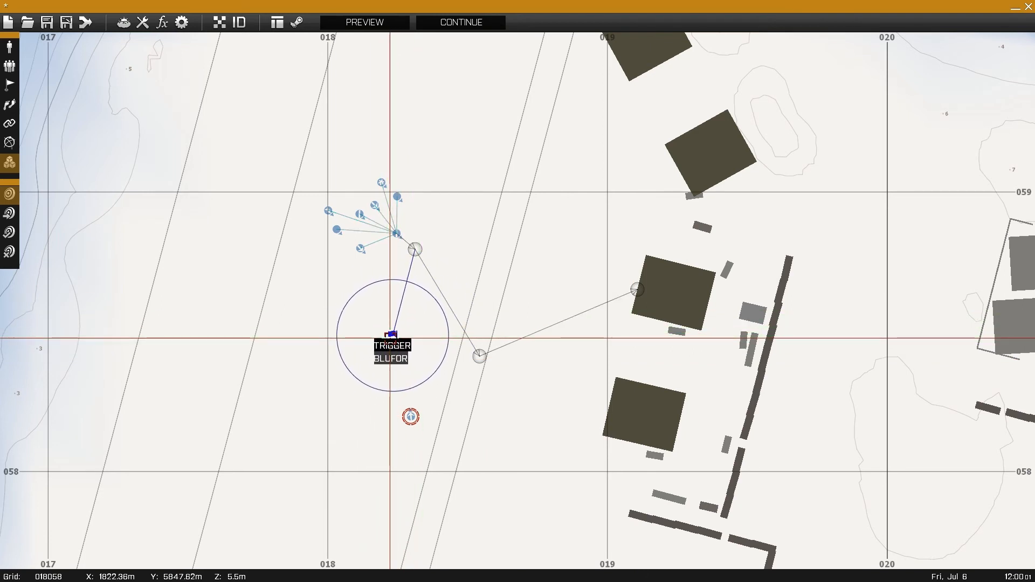
left_click_drag(412, 417, 398, 419)
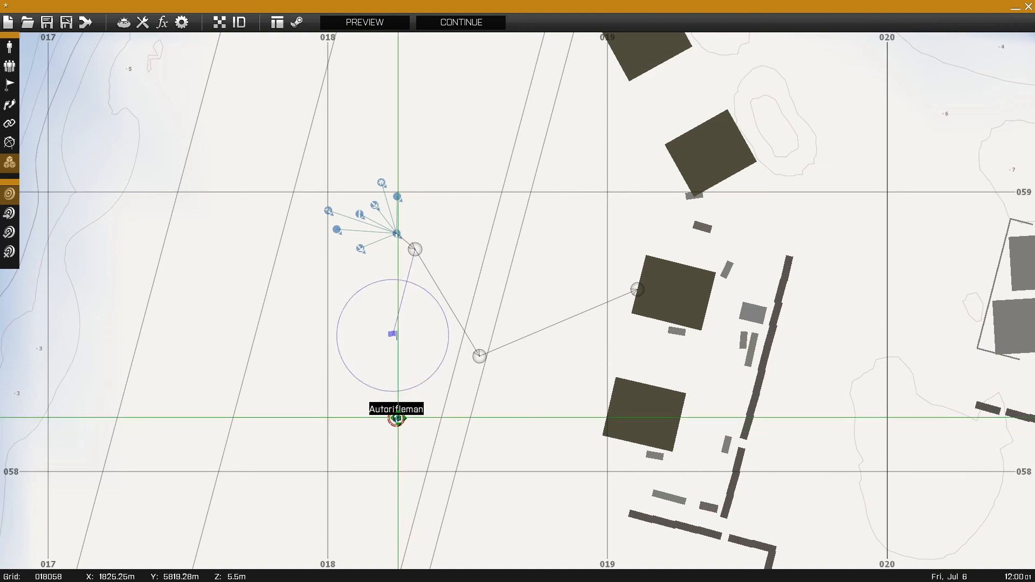
Switch the editor back to unit editing mode.
scroll(469, 406, "down", 3)
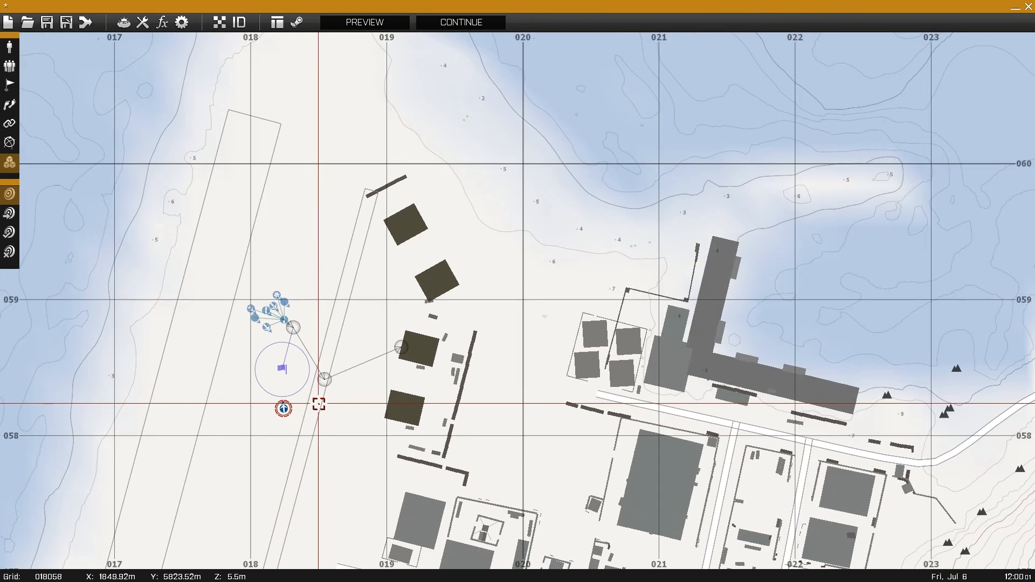
scroll(319, 404, "down", 3)
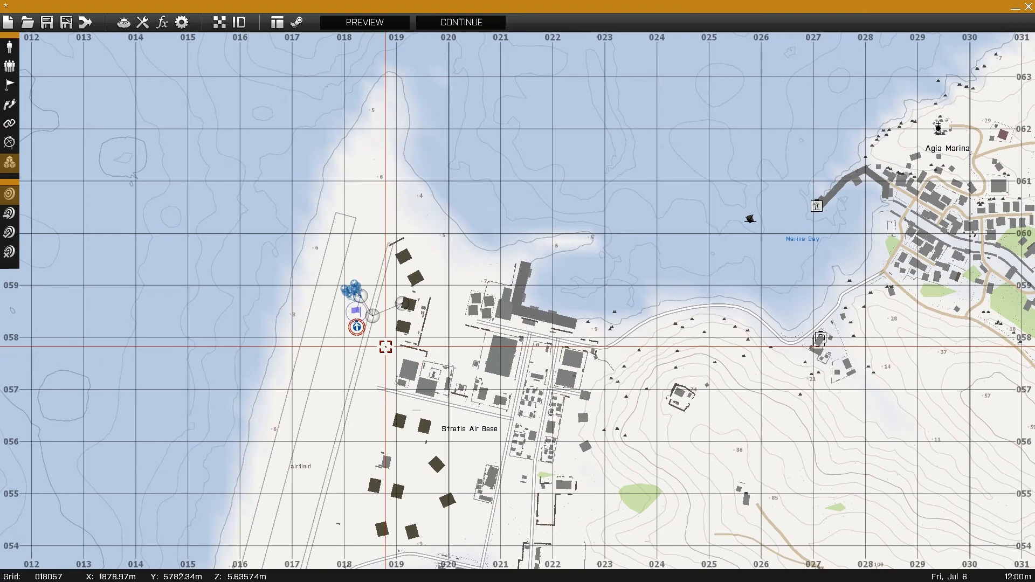
right_click_drag(385, 347, 390, 308)
right_click_drag(376, 236, 375, 334)
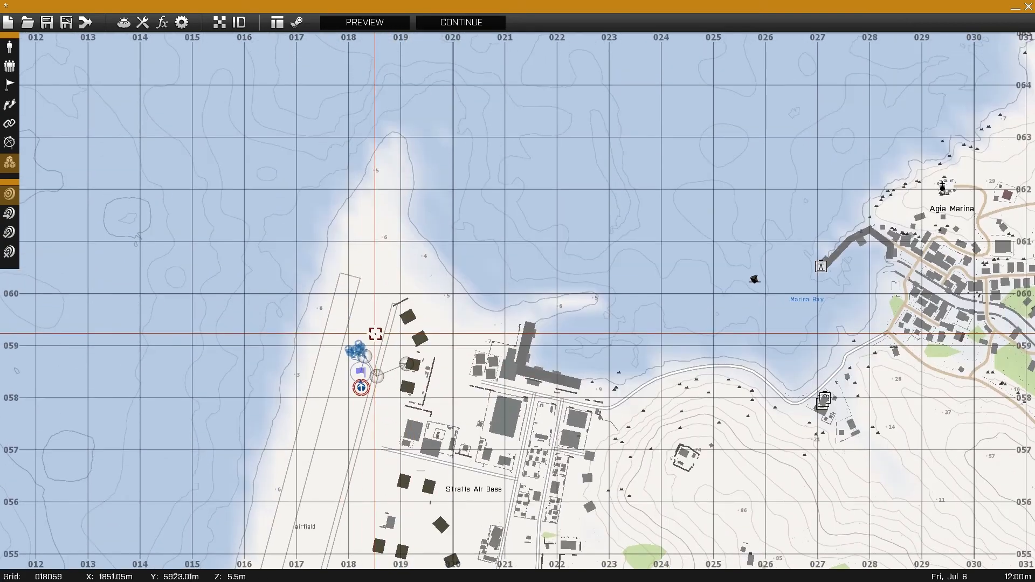
scroll(375, 334, "up", 5)
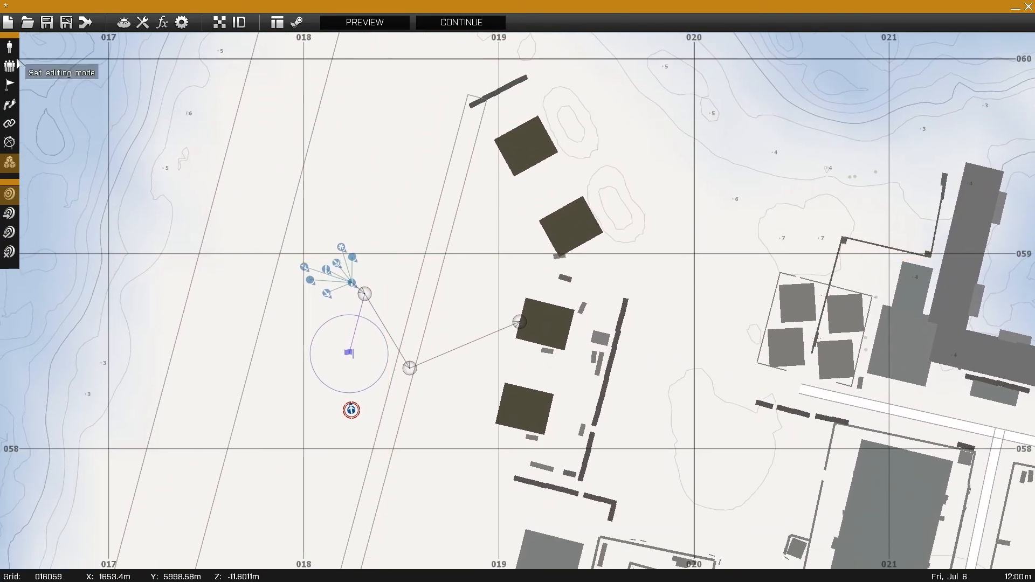
left_click(10, 48)
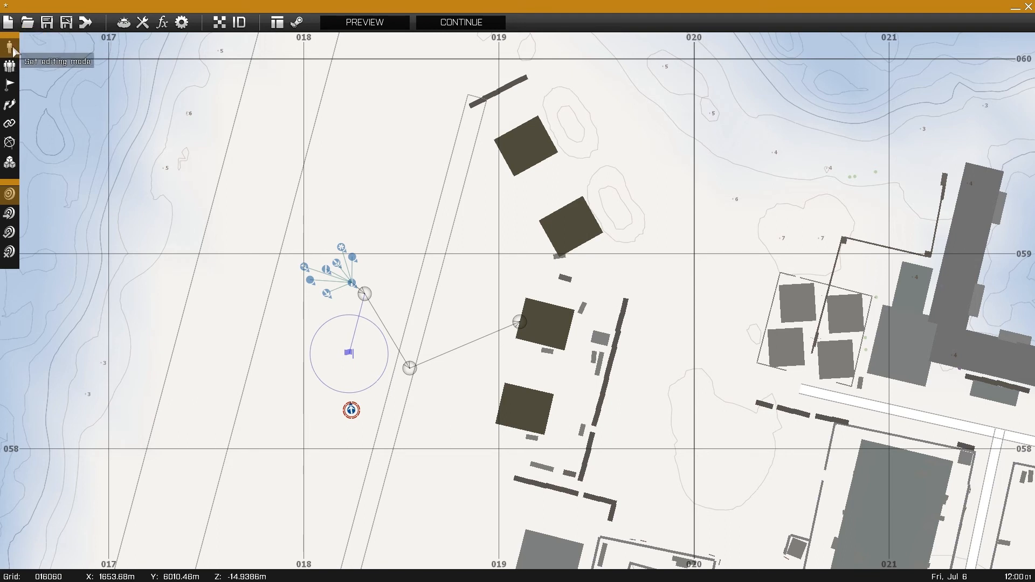
right_click_drag(232, 249, 228, 253)
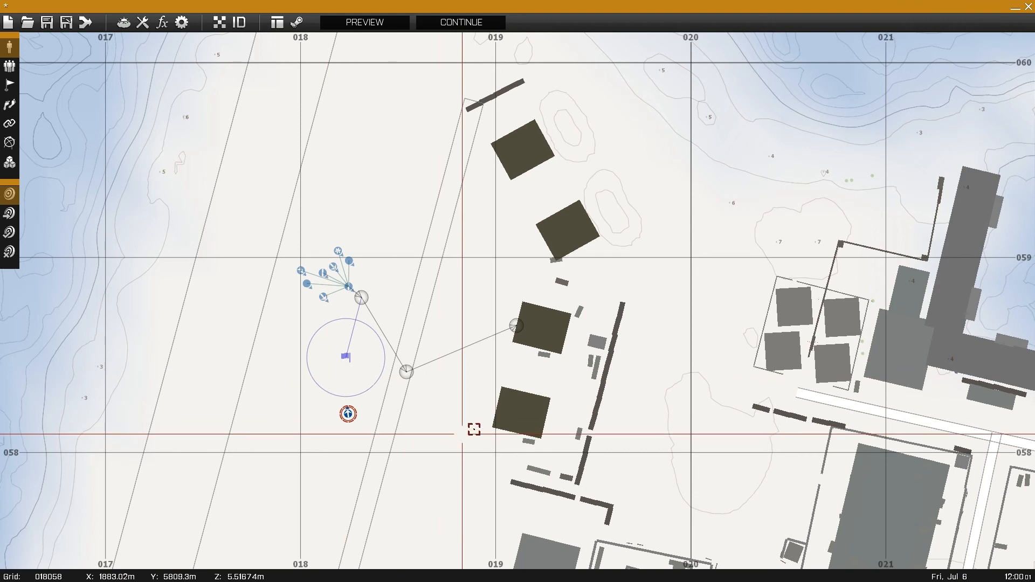
Save the scenario as a user mission named Editor_Tutorial_v1, and exit the editor to the main menu.
left_click(47, 24)
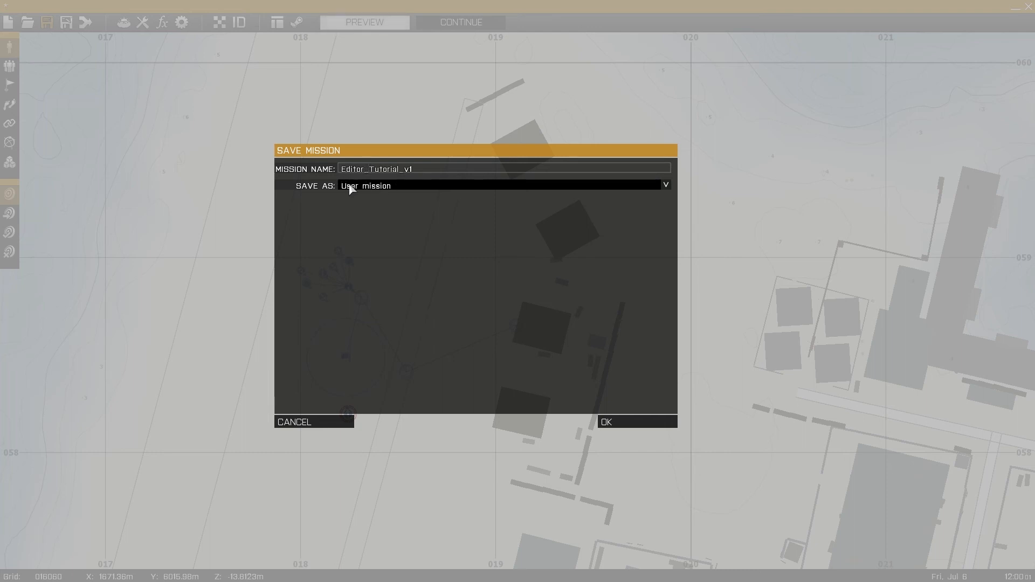
left_click(629, 424)
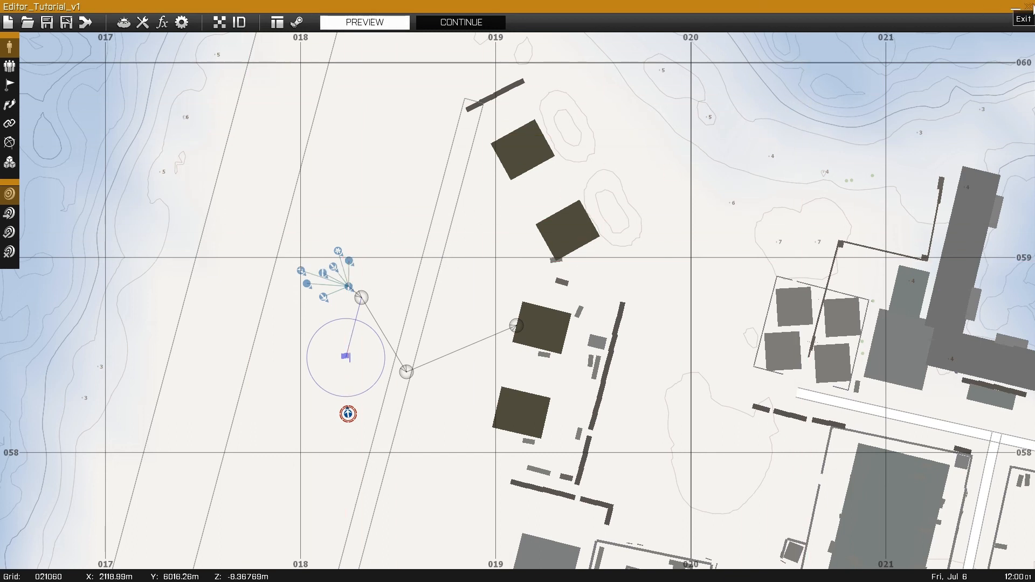
left_click(1030, 11)
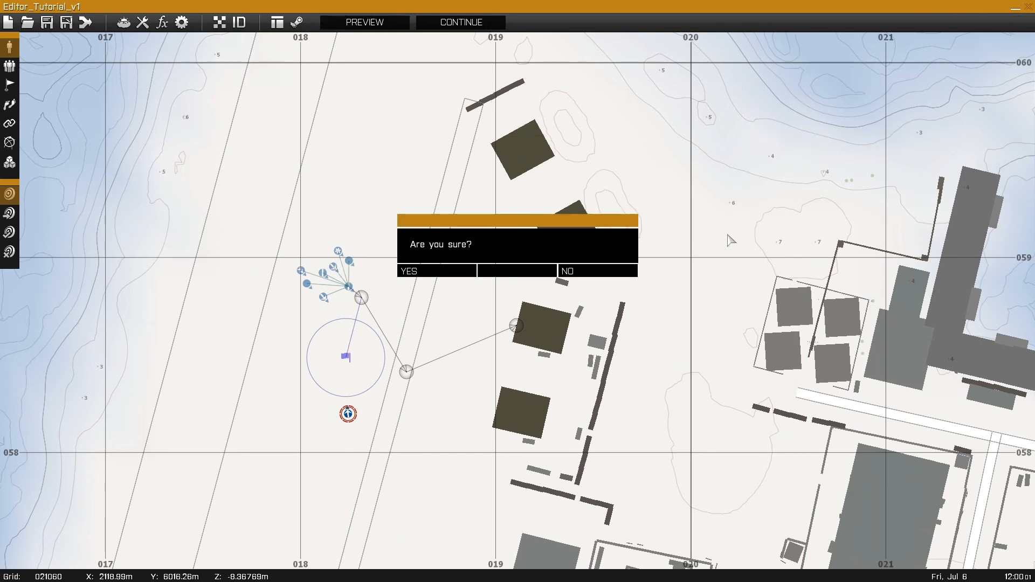
left_click(437, 269)
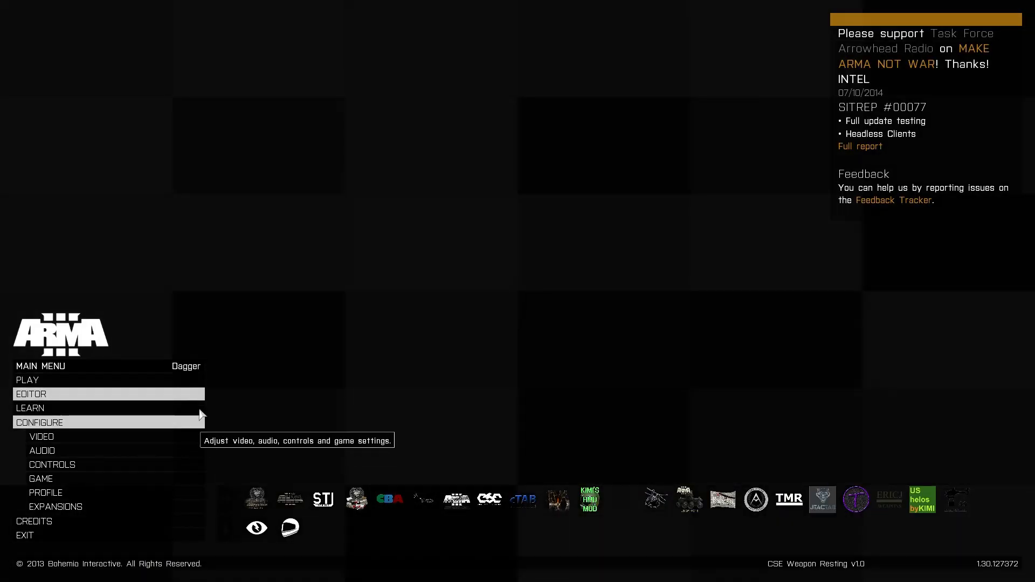
Reopen the mission editor on the Stratis map.
left_click(134, 396)
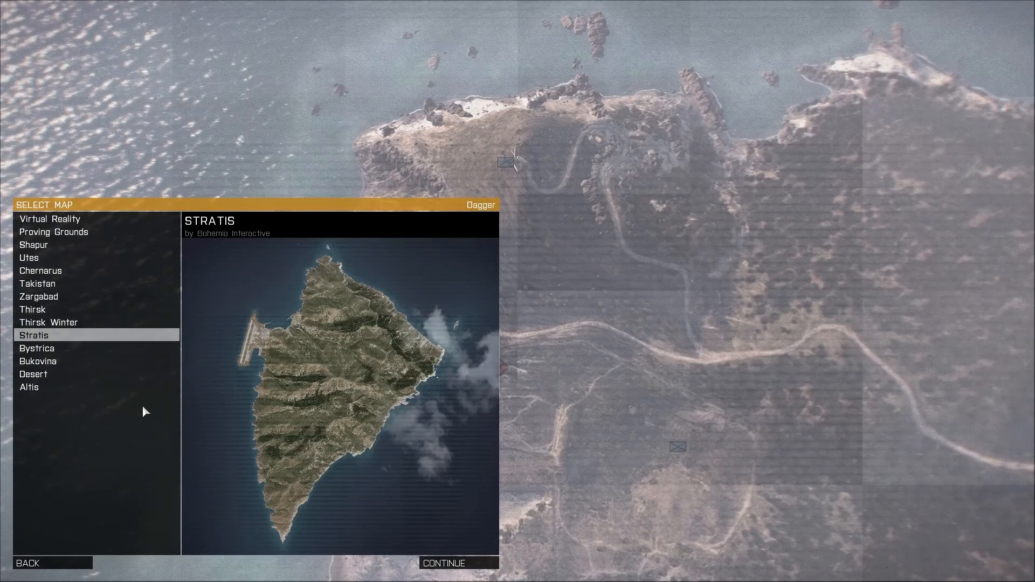
left_click(56, 345)
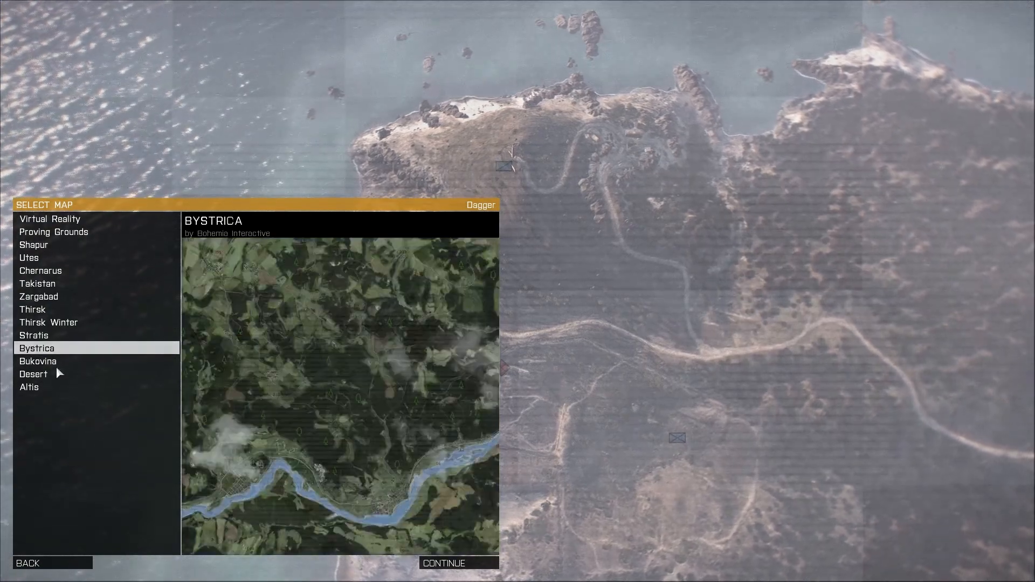
left_click(60, 337)
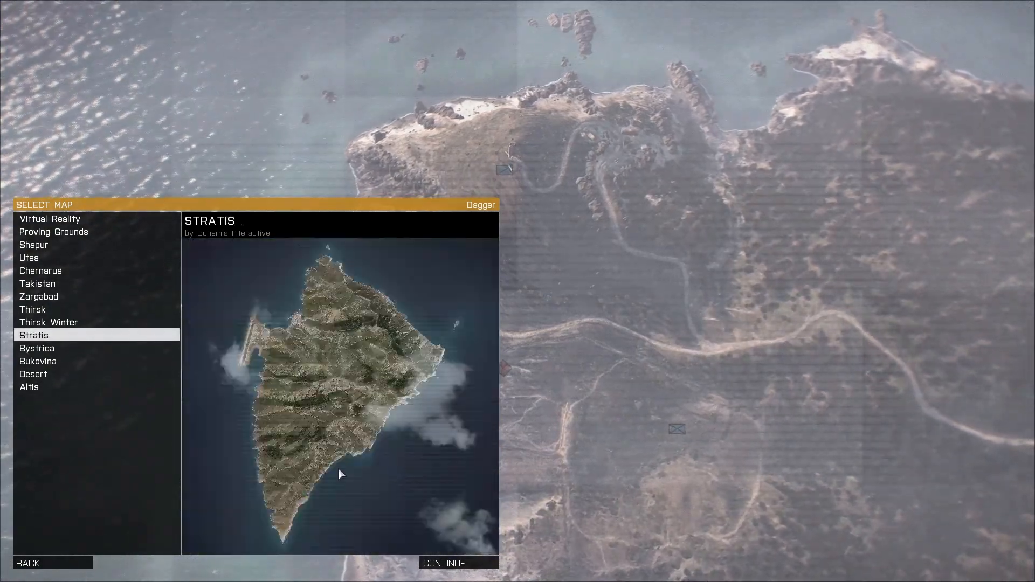
left_click(447, 561)
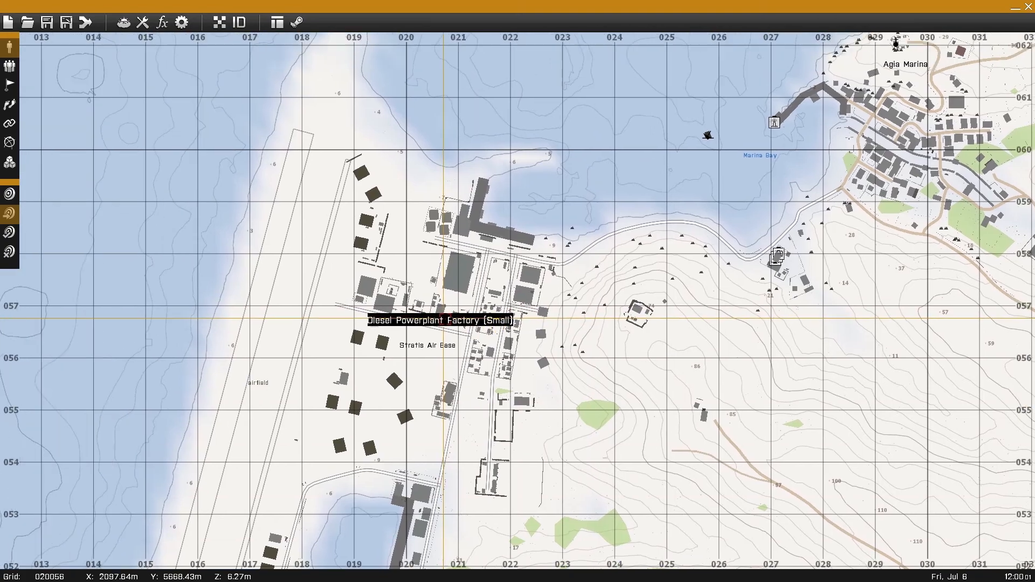
scroll(319, 291, "up", 3)
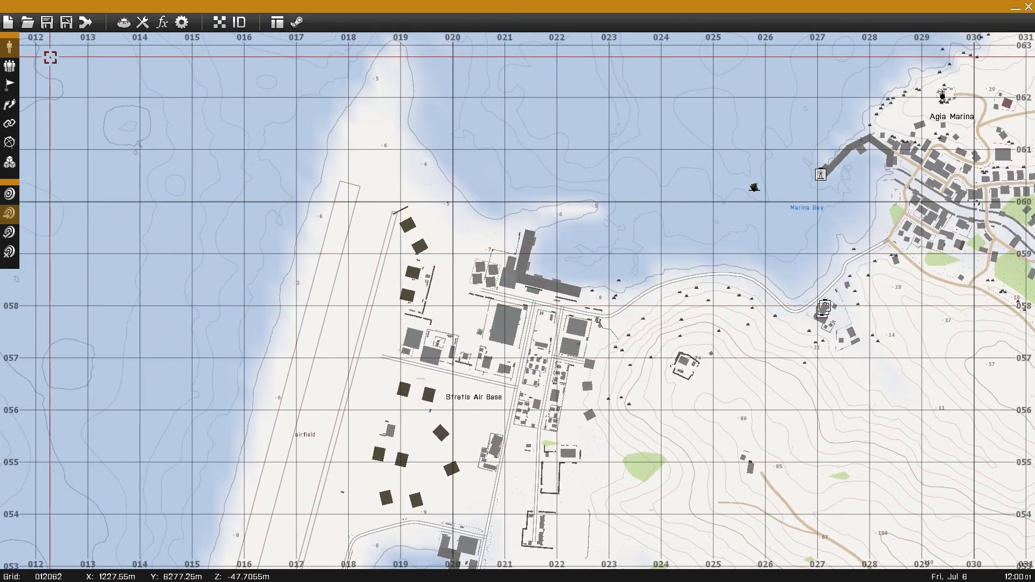
Load the saved mission Editor_Tutorial_v1 for the Stratis map.
left_click(27, 24)
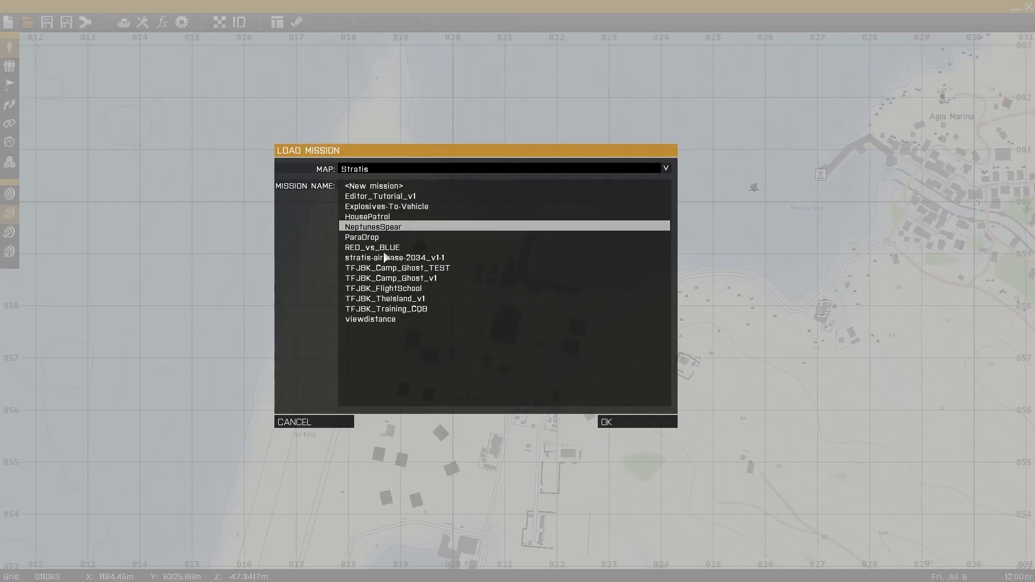
left_click(387, 197)
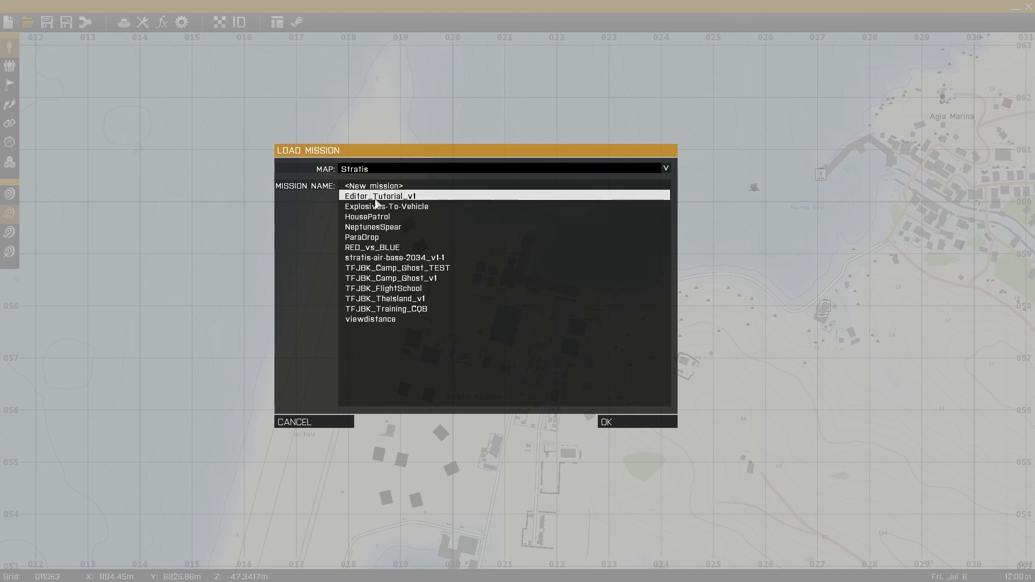
left_click(607, 422)
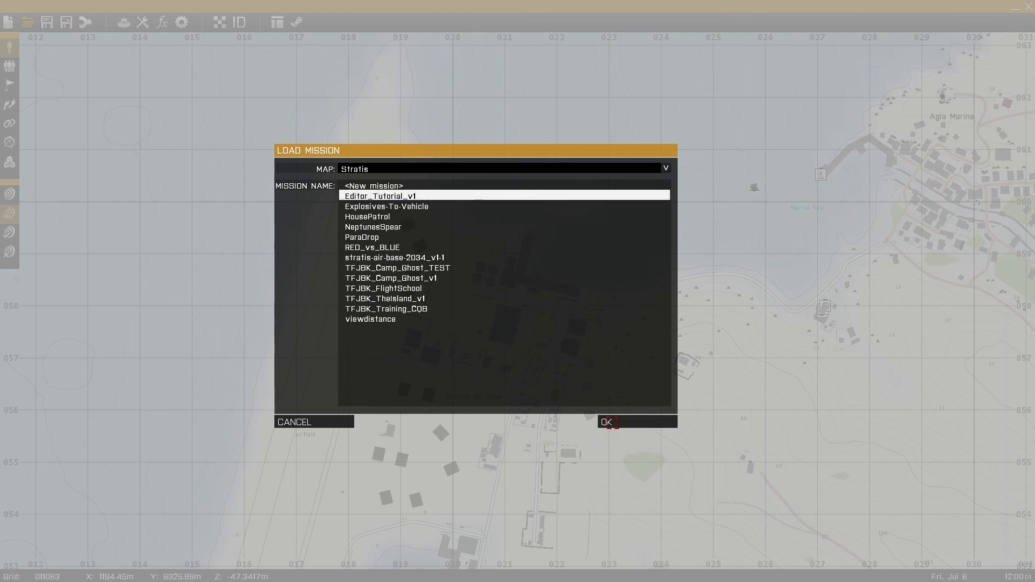
Examine the loaded mission's squad, waypoint route, trigger and player placement around the Stratis airfield.
scroll(532, 294, "up", 2)
scroll(528, 299, "up", 2)
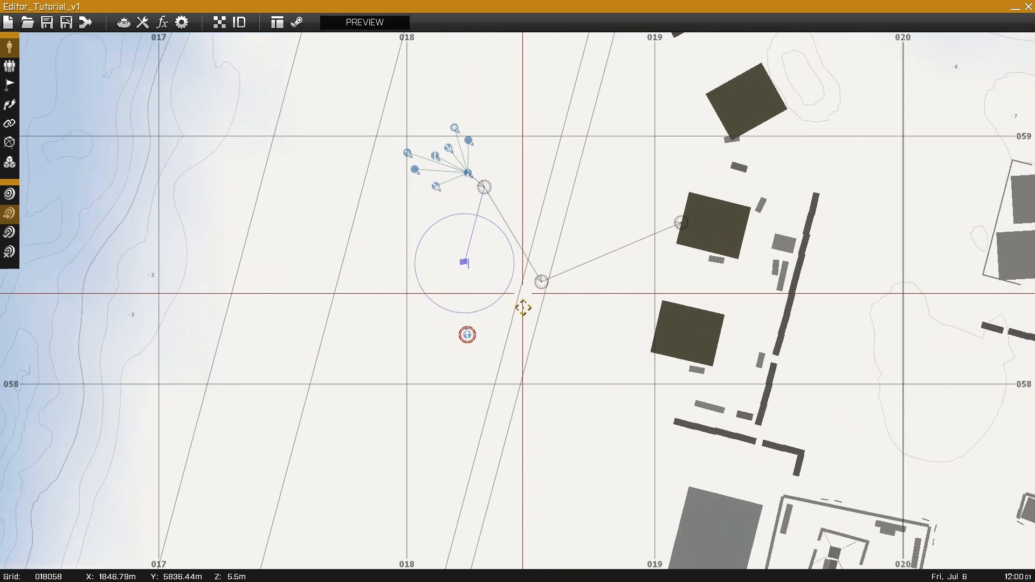
right_click_drag(659, 335, 596, 321)
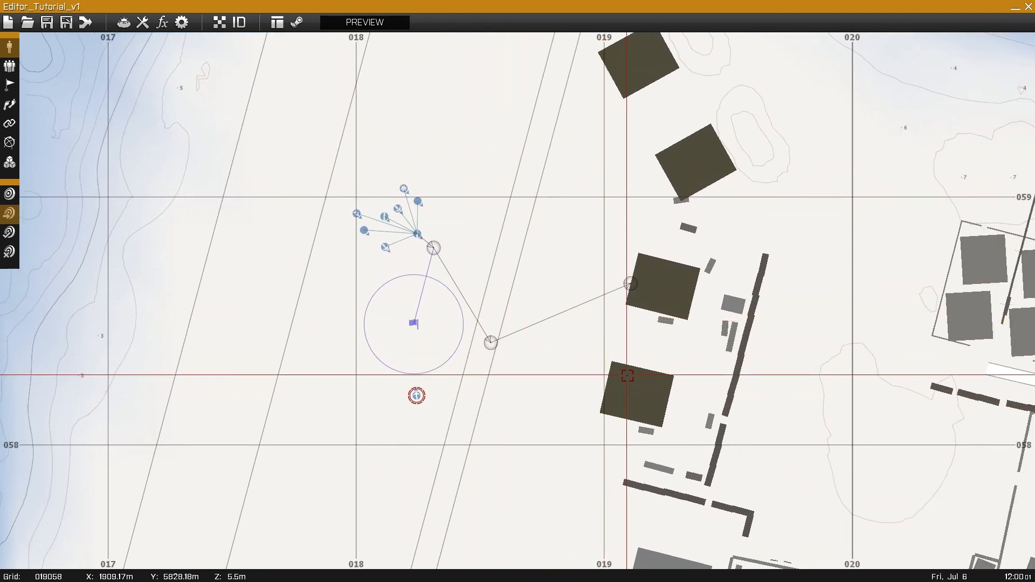
scroll(627, 373, "down", 2)
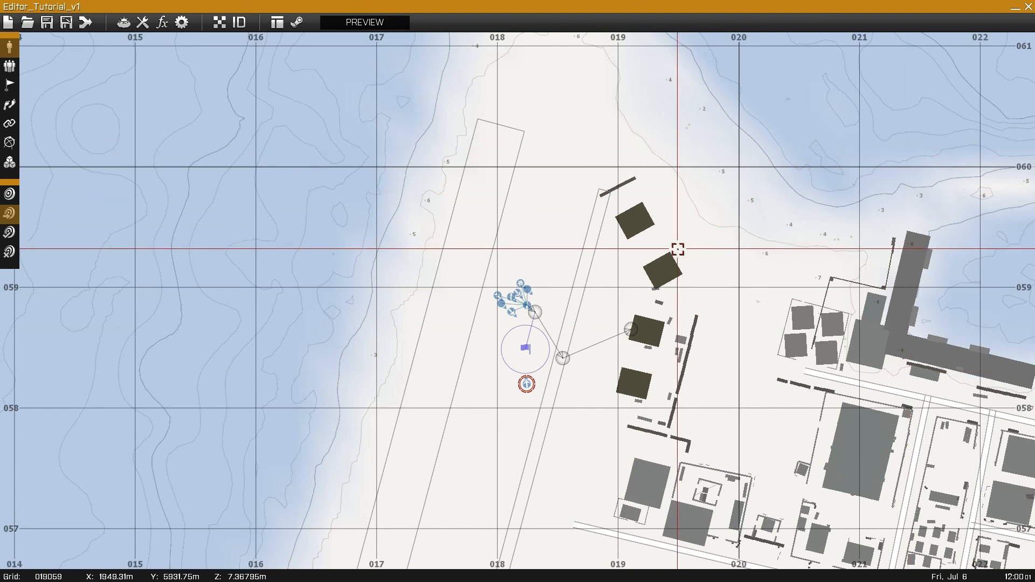
scroll(539, 302, "down", 2)
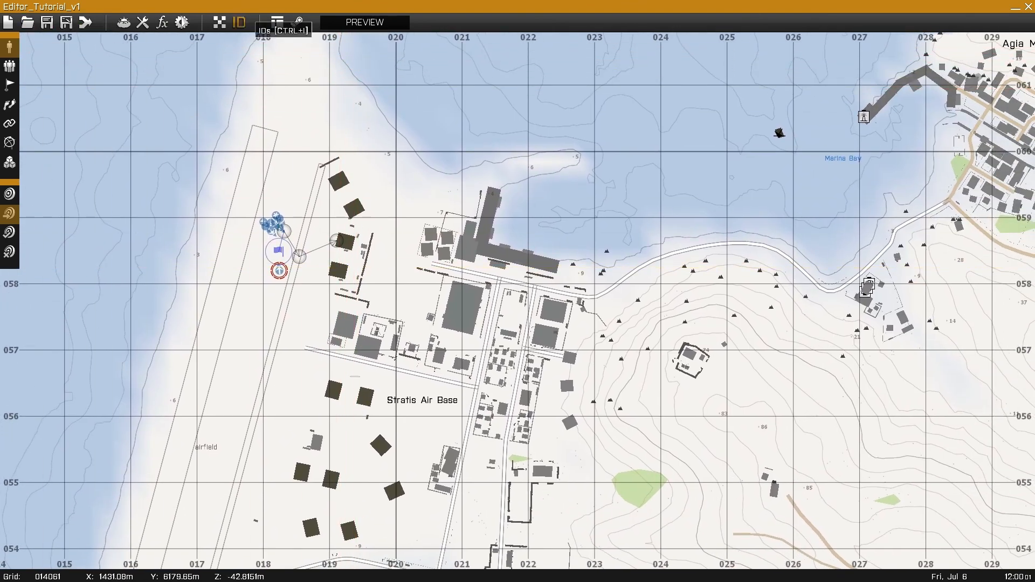
scroll(378, 364, "down", 3)
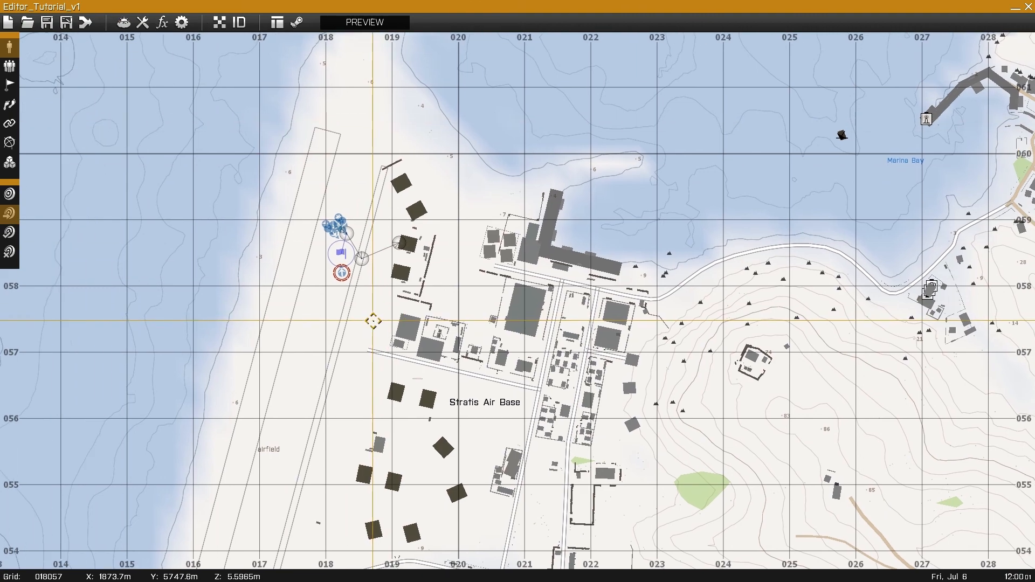
scroll(378, 365, "up", 5)
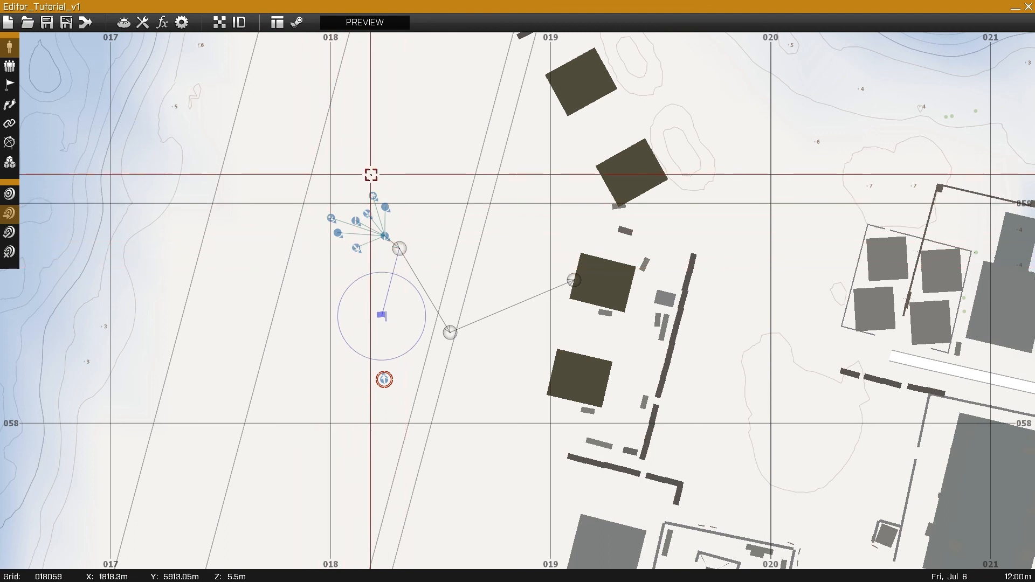
right_click_drag(484, 301, 476, 292)
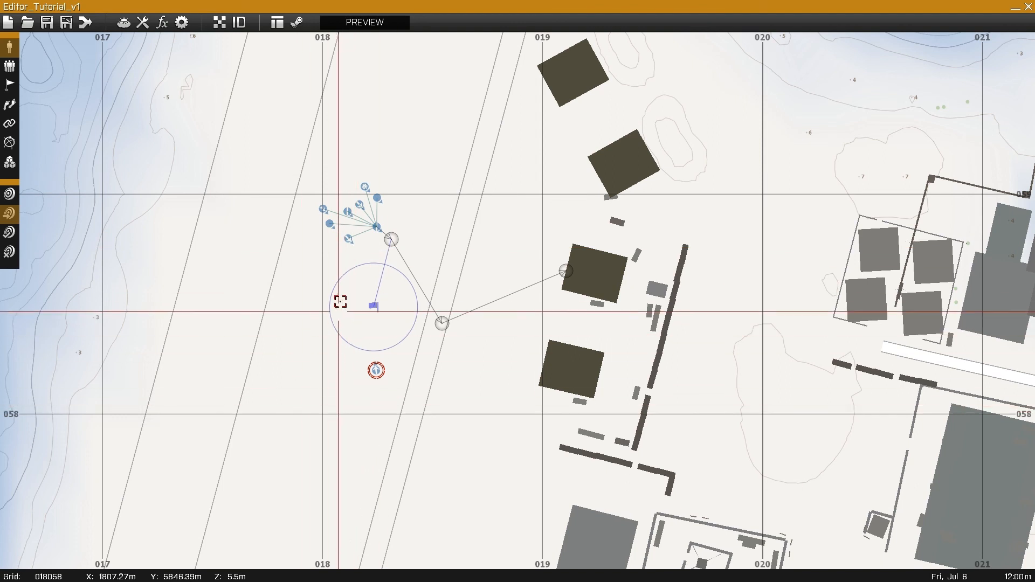
right_click_drag(474, 259, 500, 249)
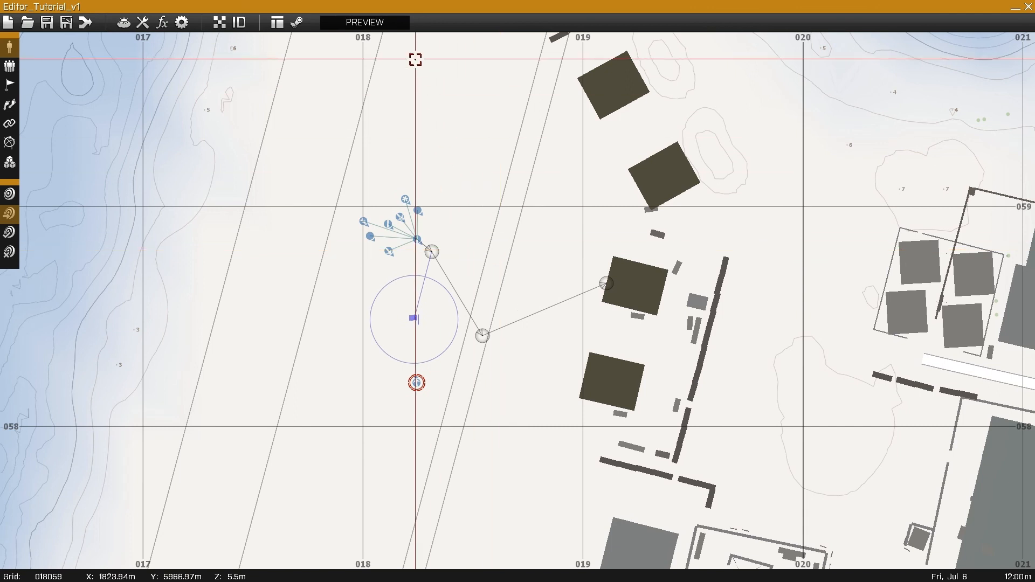